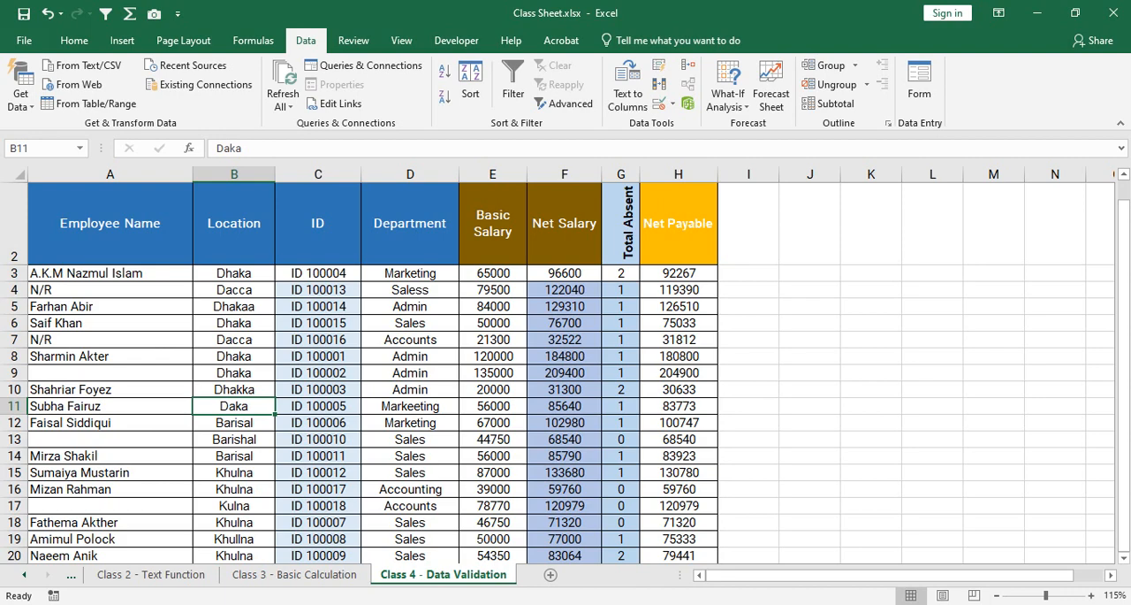
Review the entries in the Location and Department columns for inconsistent spellings.
scroll(565, 371, up, 1)
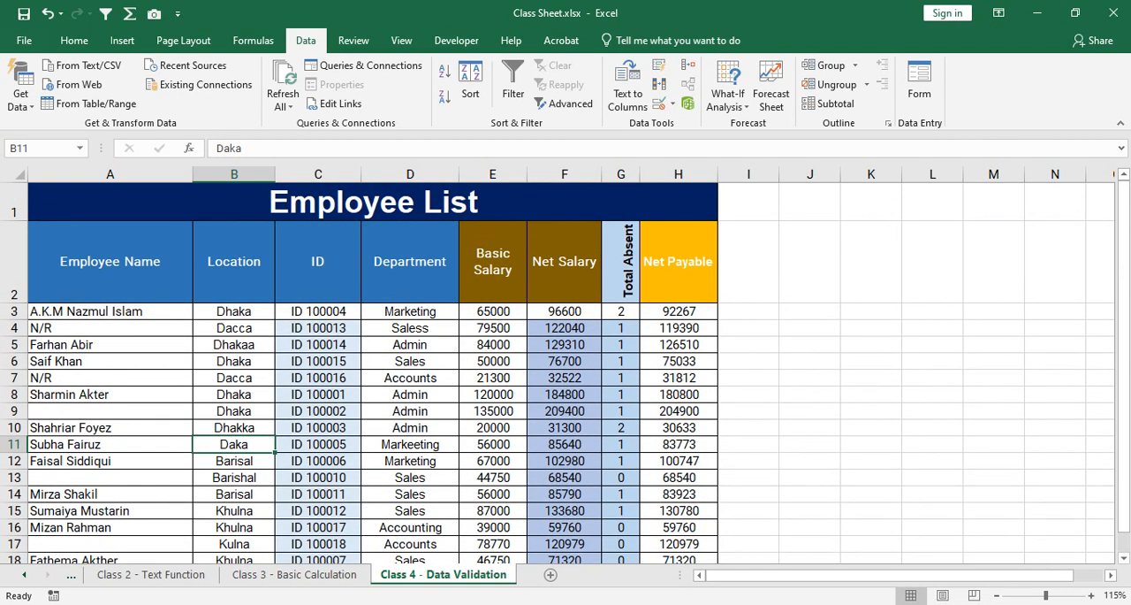
drag(234, 311, 287, 468)
scroll(566, 371, up, 1)
drag(410, 308, 409, 482)
scroll(565, 371, up, 1)
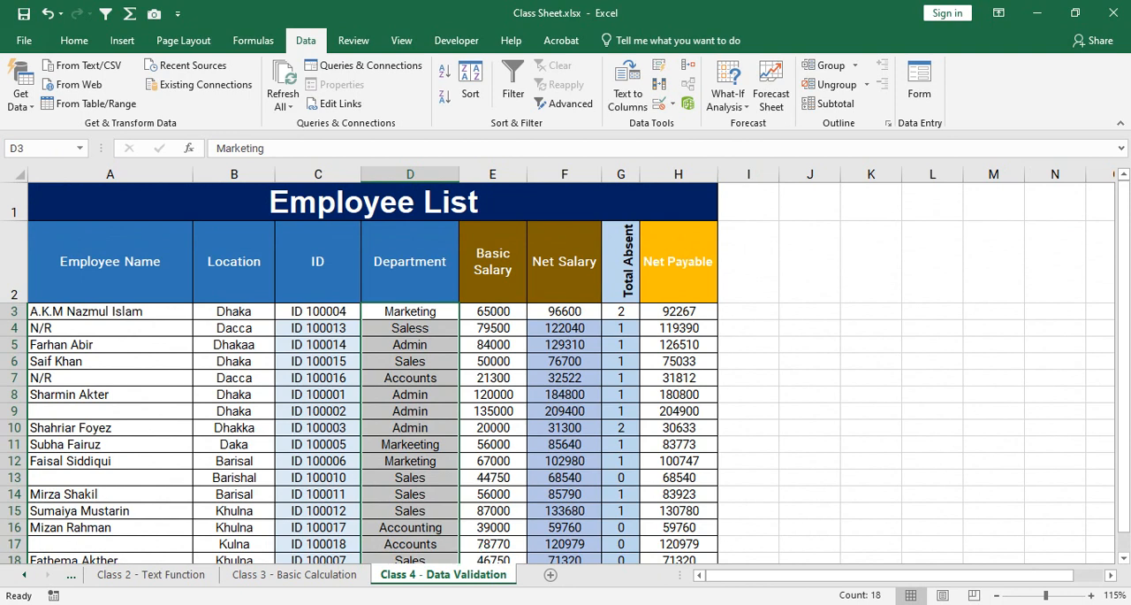
Change the location in cell B3 to the misspelled entry Dhaaka.
click(234, 312)
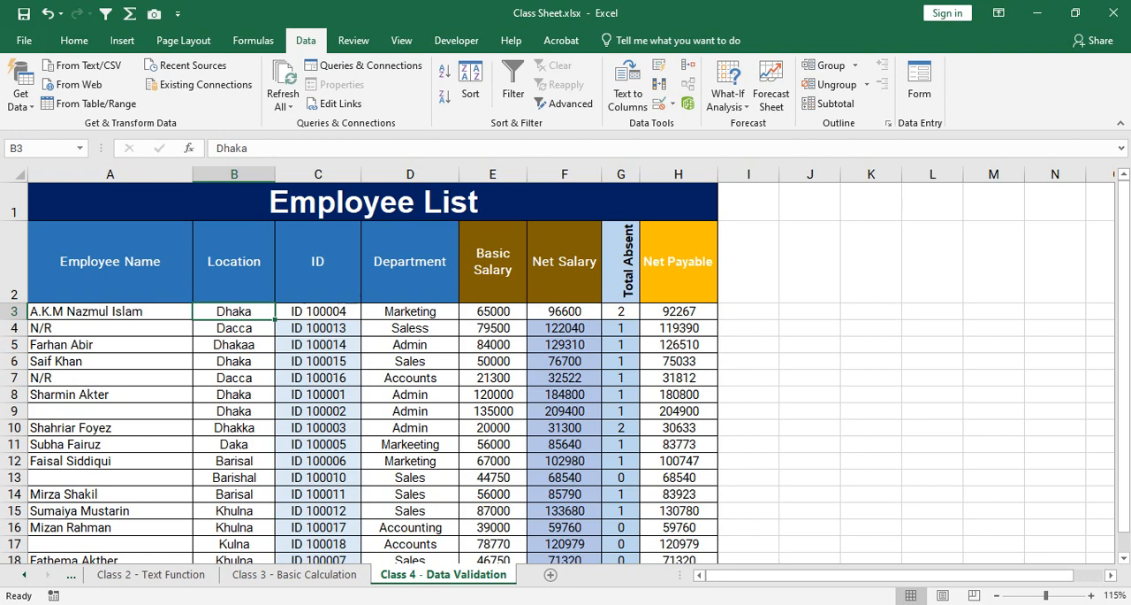
text(Dhaaka)
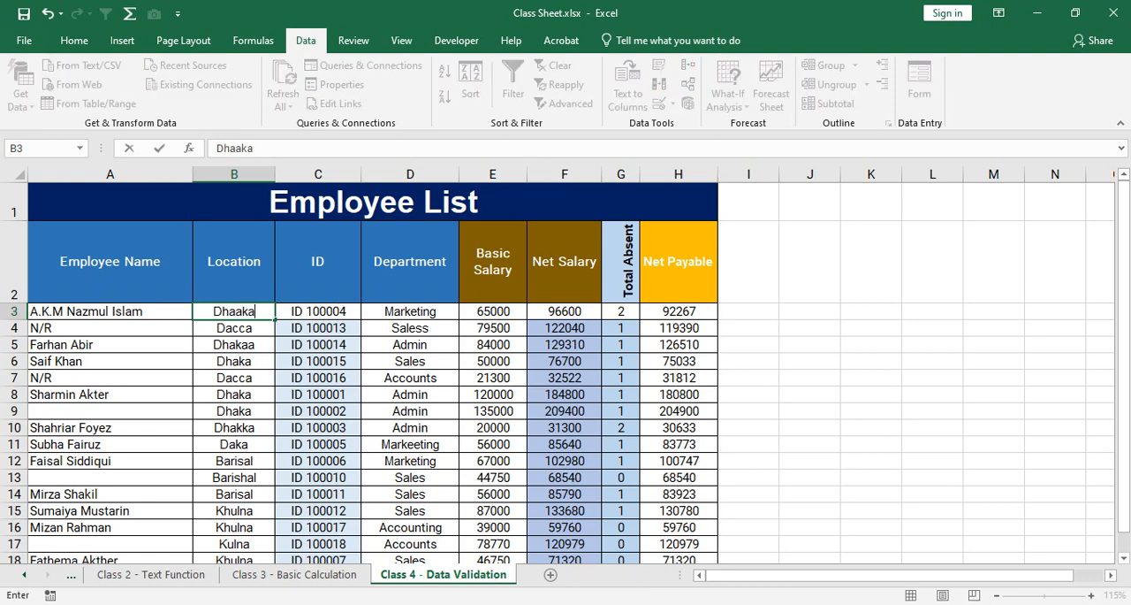
key(Return)
key(Return)
key(Return)
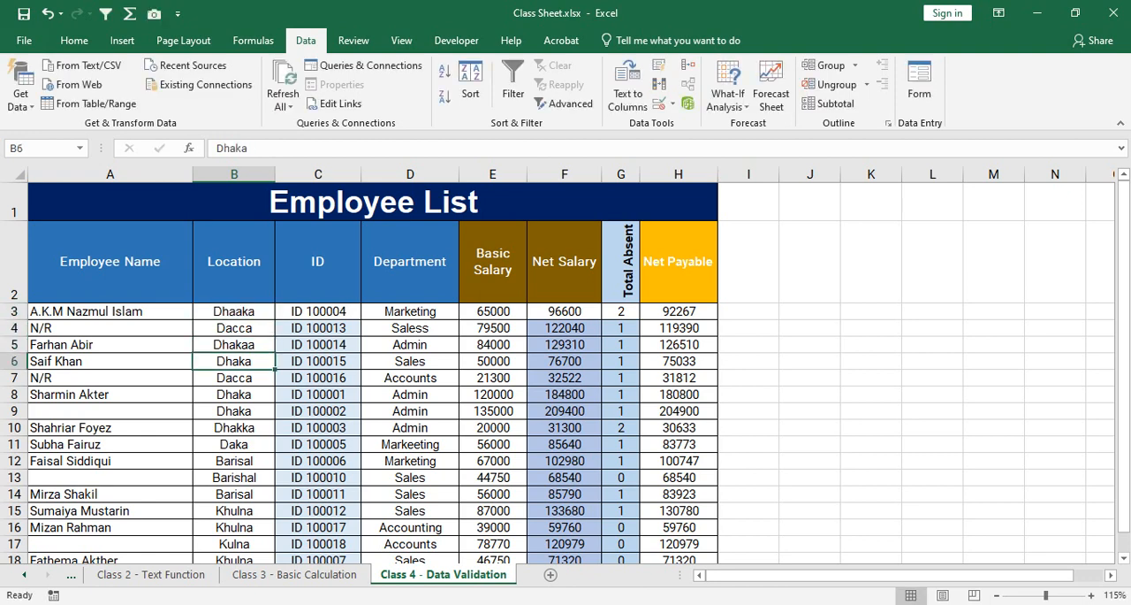
key(Return)
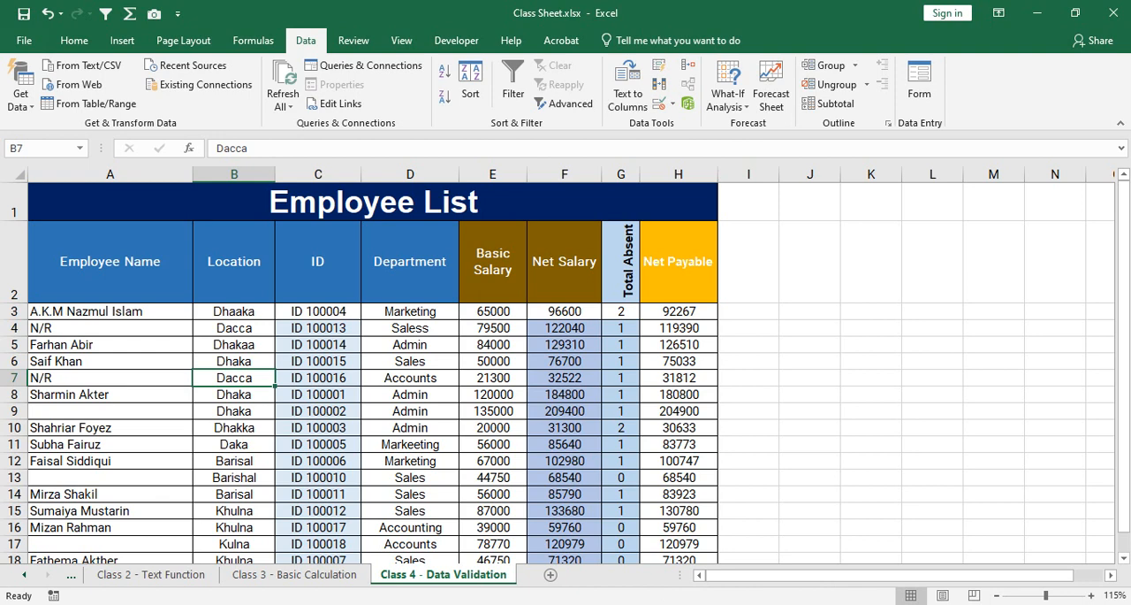
Unmerge the Employee List title cell across row 1.
click(373, 201)
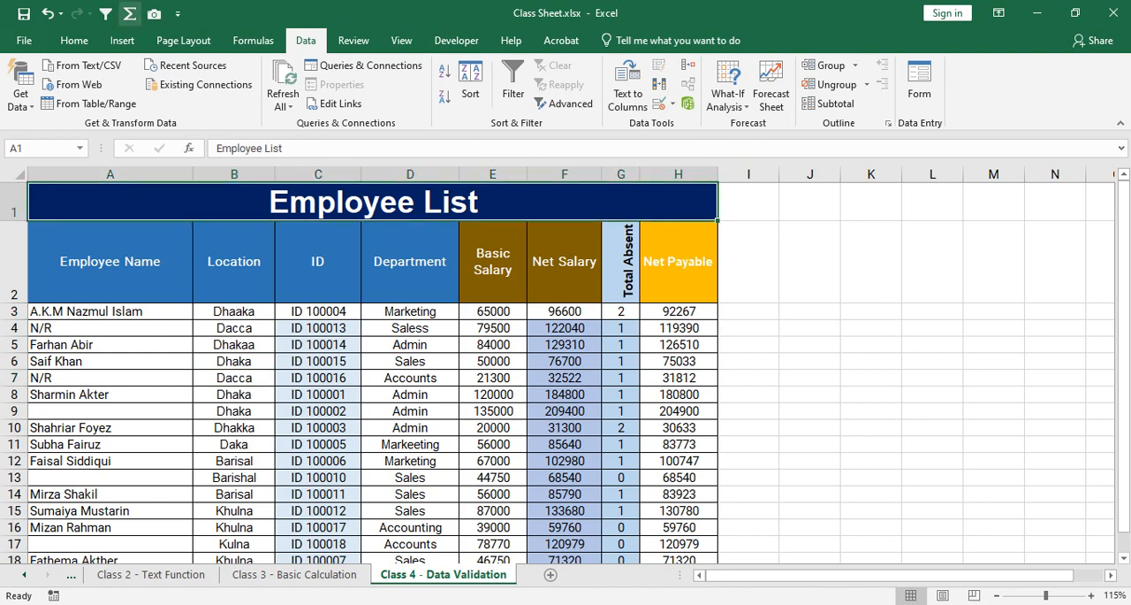
click(74, 40)
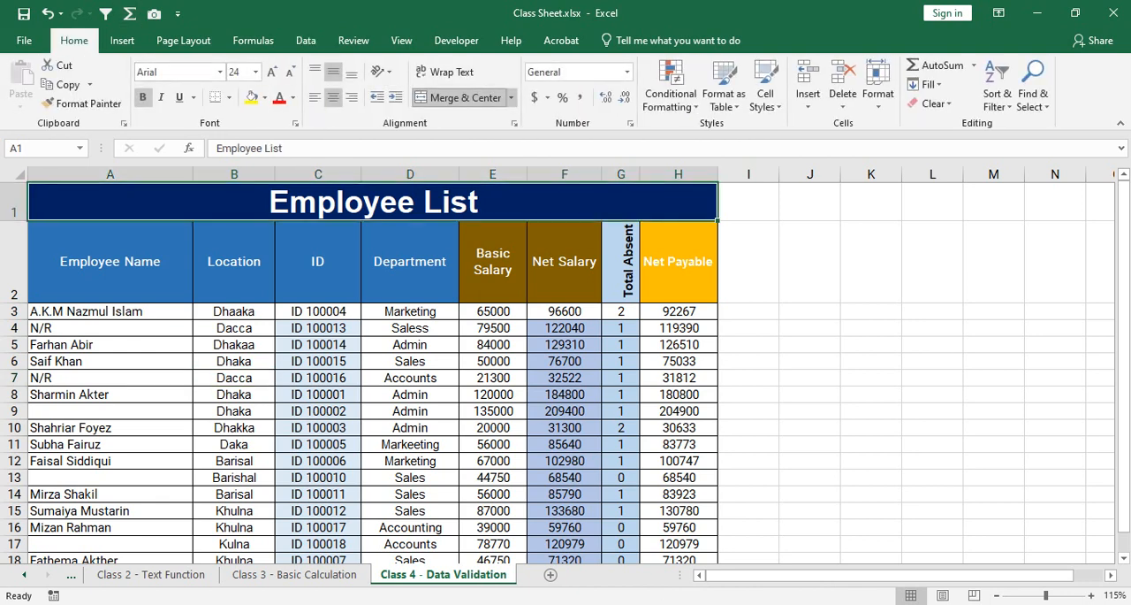
click(460, 97)
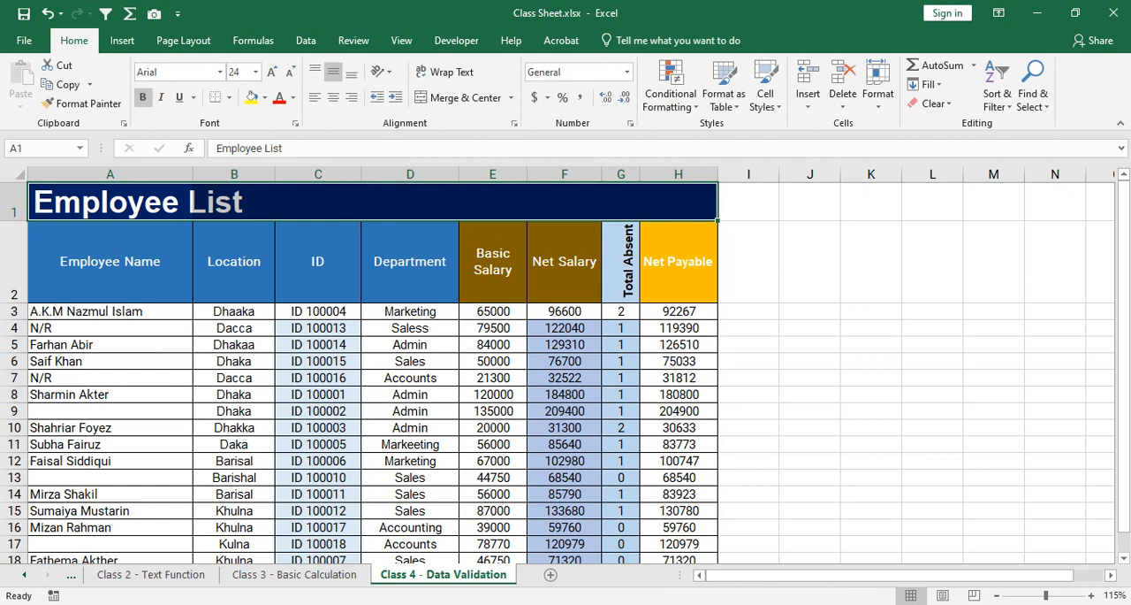
click(410, 203)
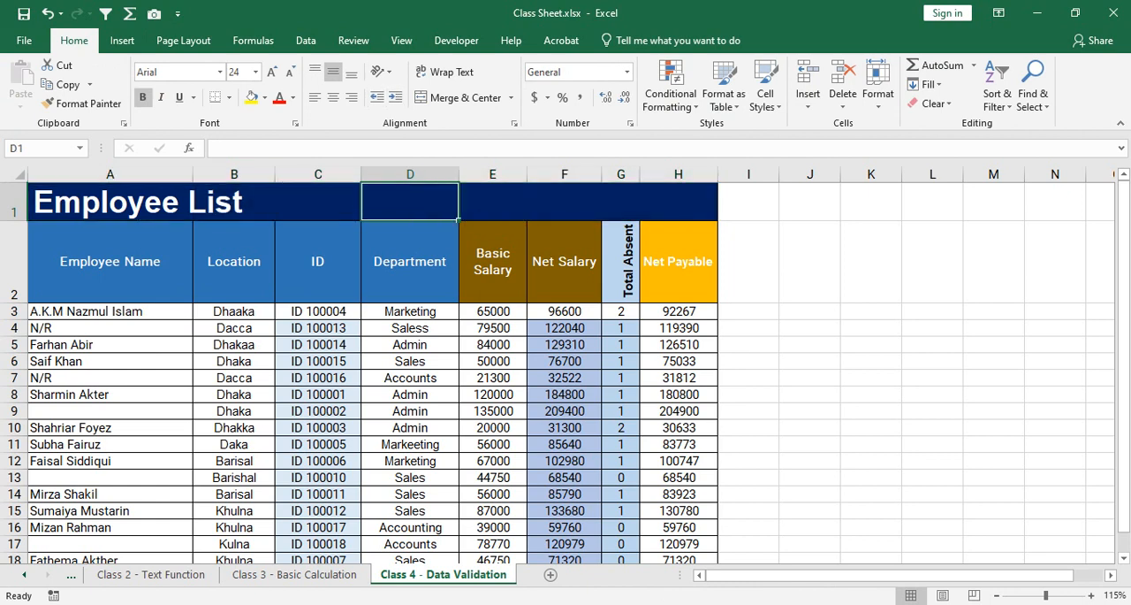
Reduce the height of header row 2 and add filters to the headers A2:H2.
drag(109, 260, 678, 261)
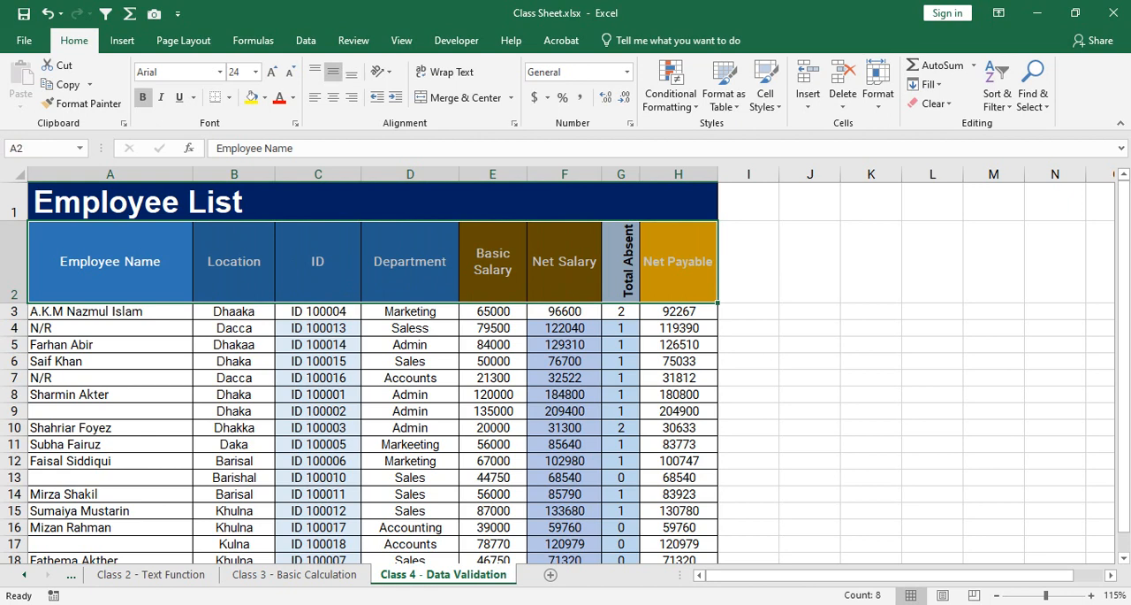
drag(13, 303, 14, 263)
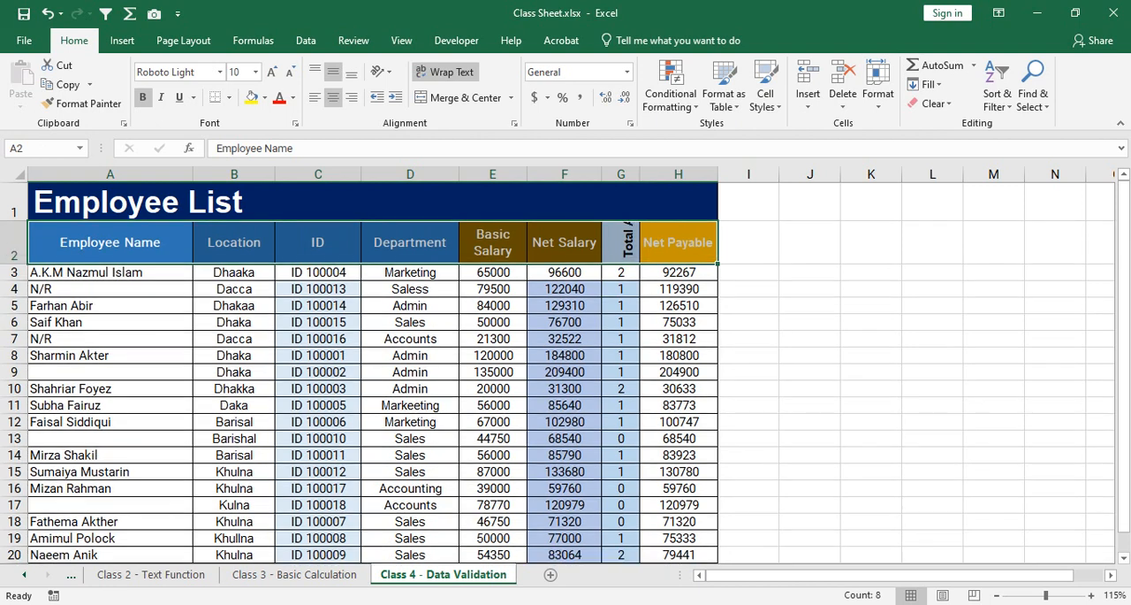
drag(110, 242, 711, 243)
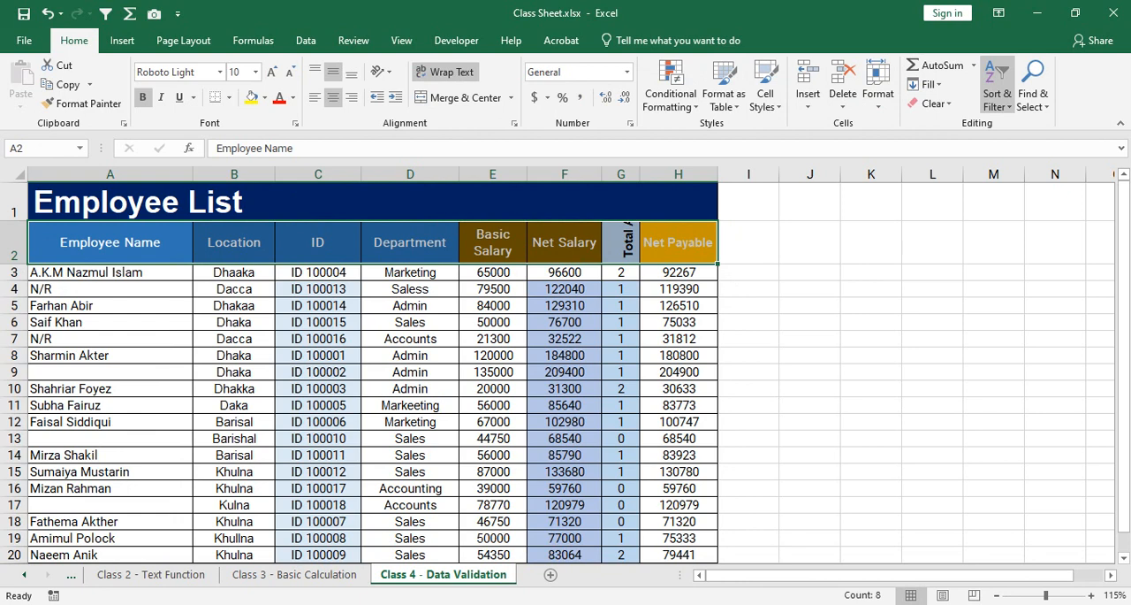
click(996, 93)
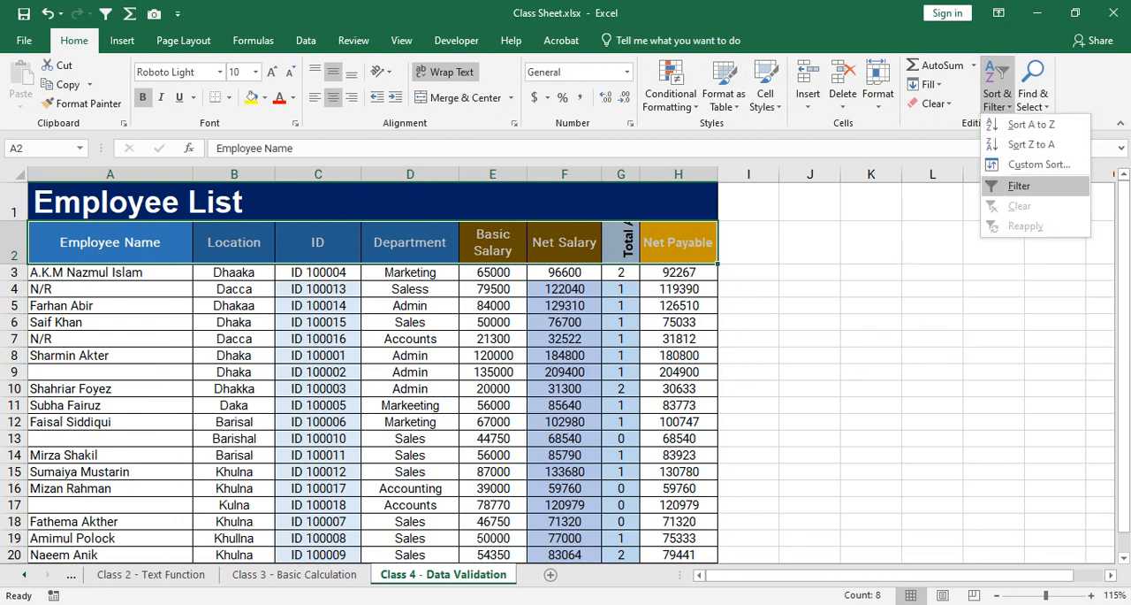
click(1019, 186)
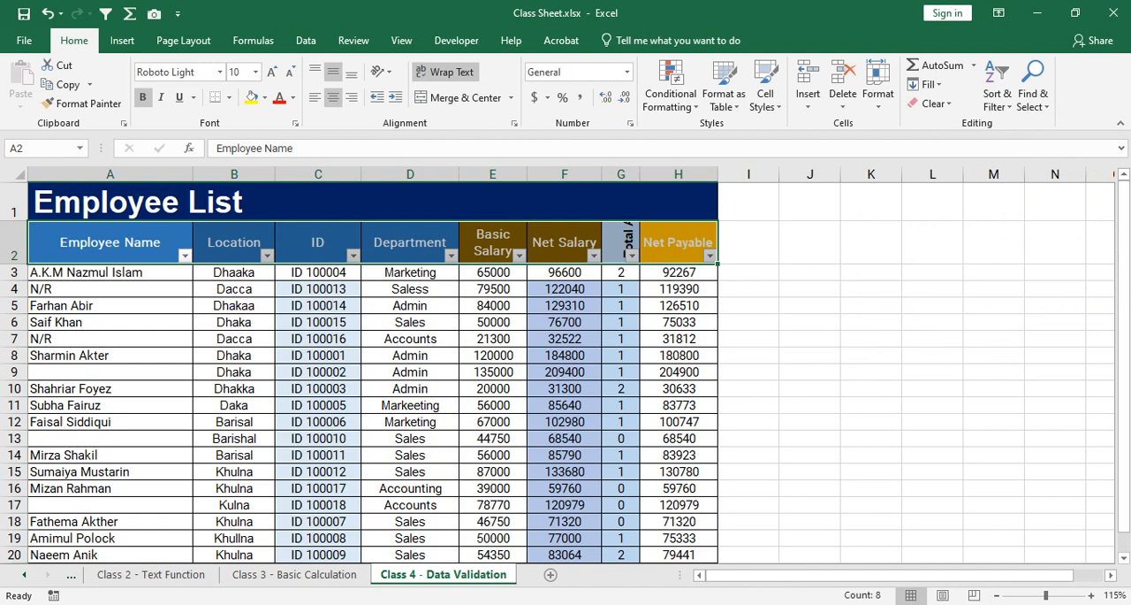
Look through the filter options of the Location, Employee Name and Basic Salary columns without applying any.
click(267, 256)
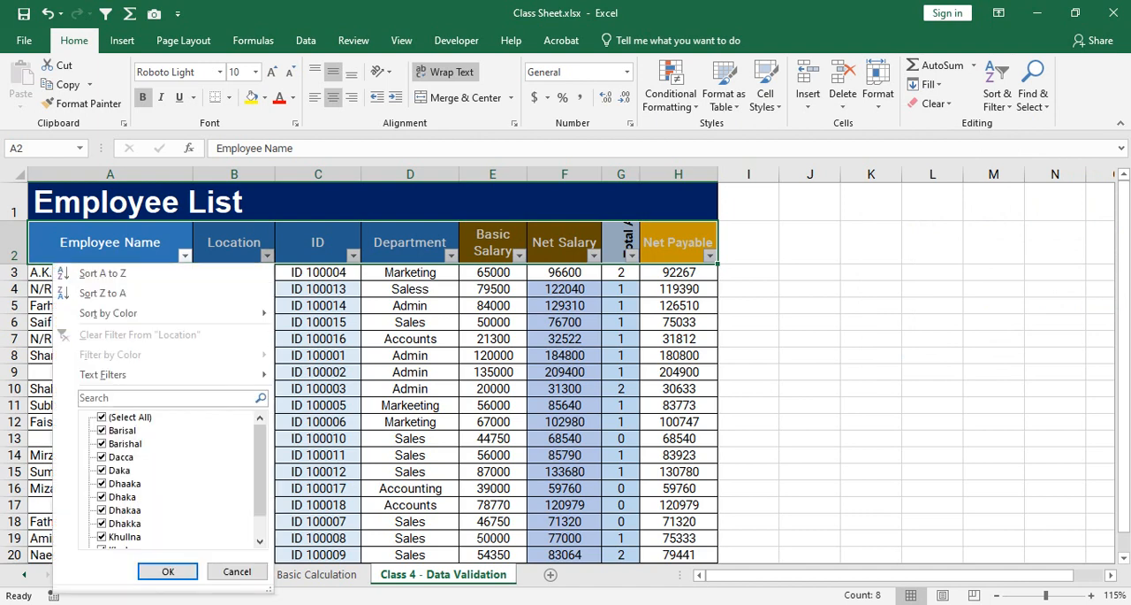
click(184, 255)
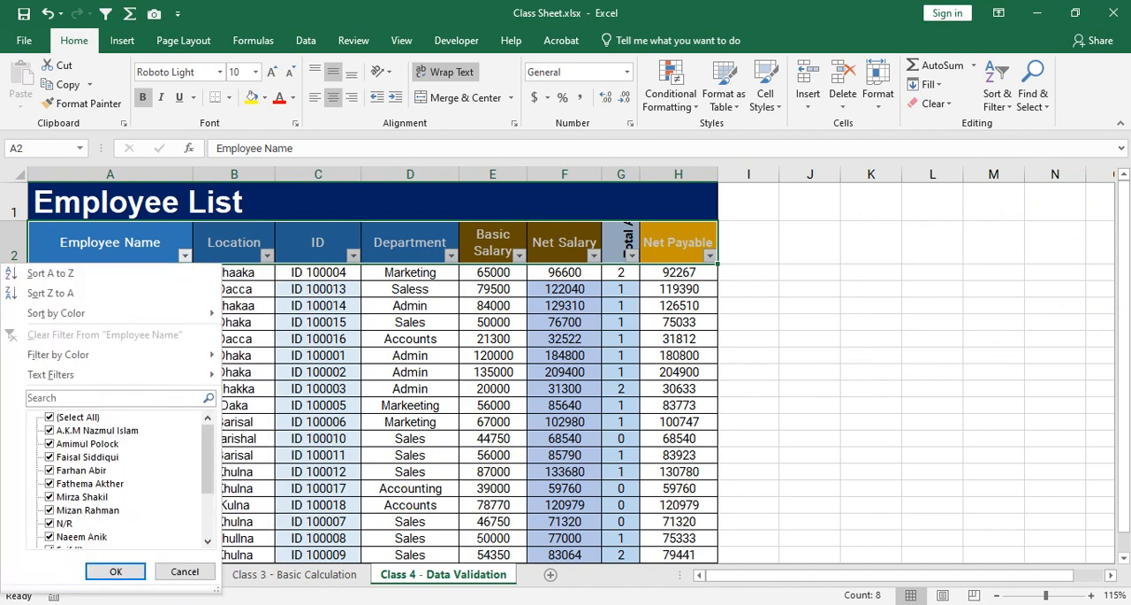
key(Escape)
key(Right)
key(Right)
key(Right)
key(Right)
key(alt+Down)
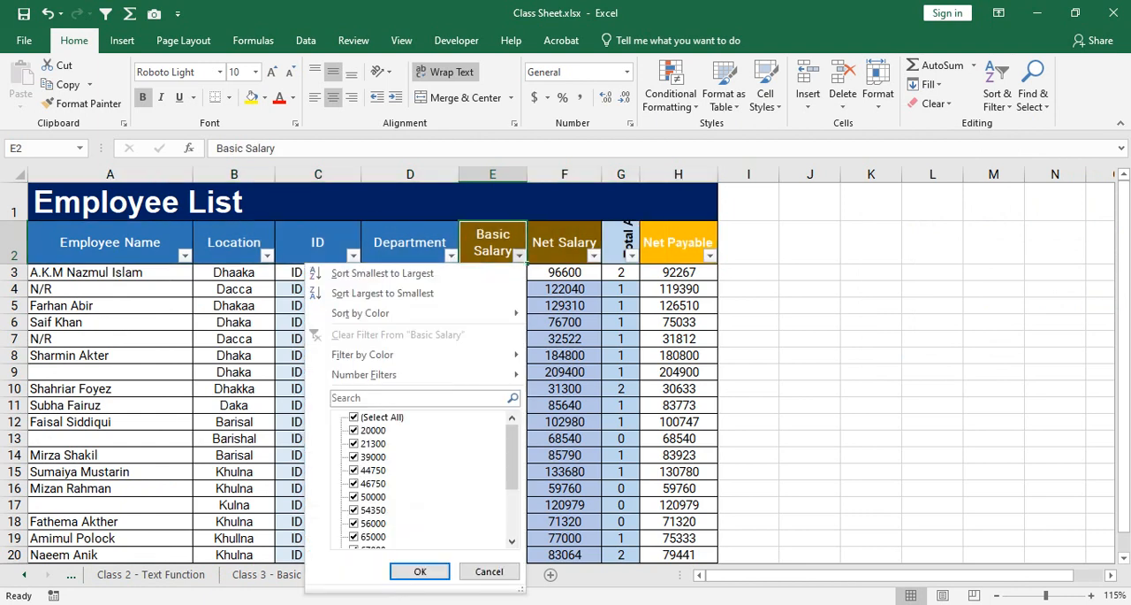
key(Escape)
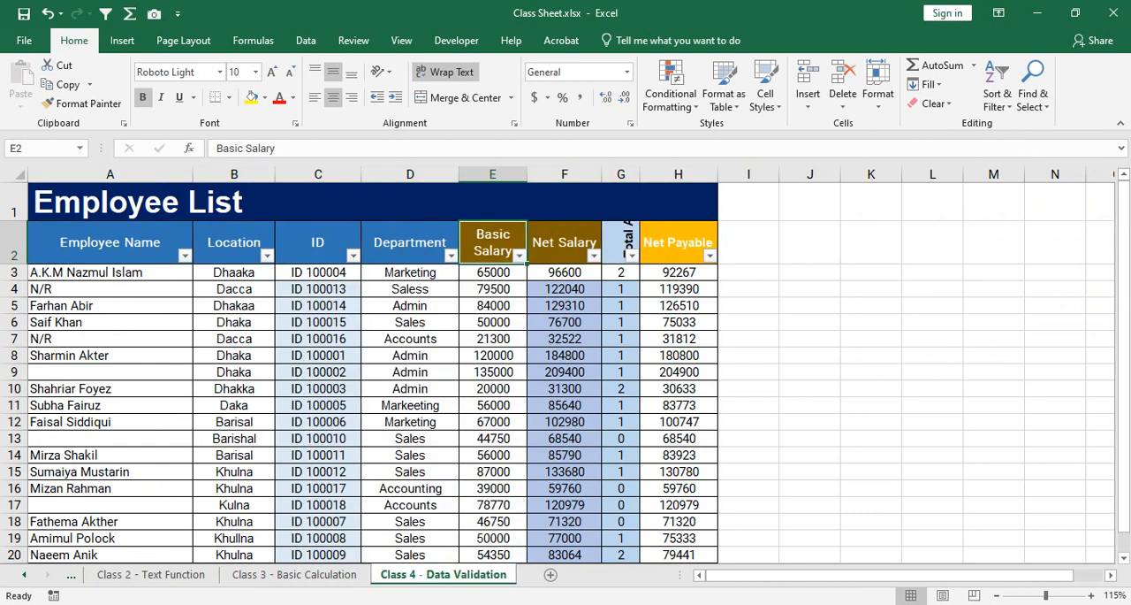
Examine the Location filter list and the employee data for spelling variants of the same location, leaving the filter unapplied.
click(267, 256)
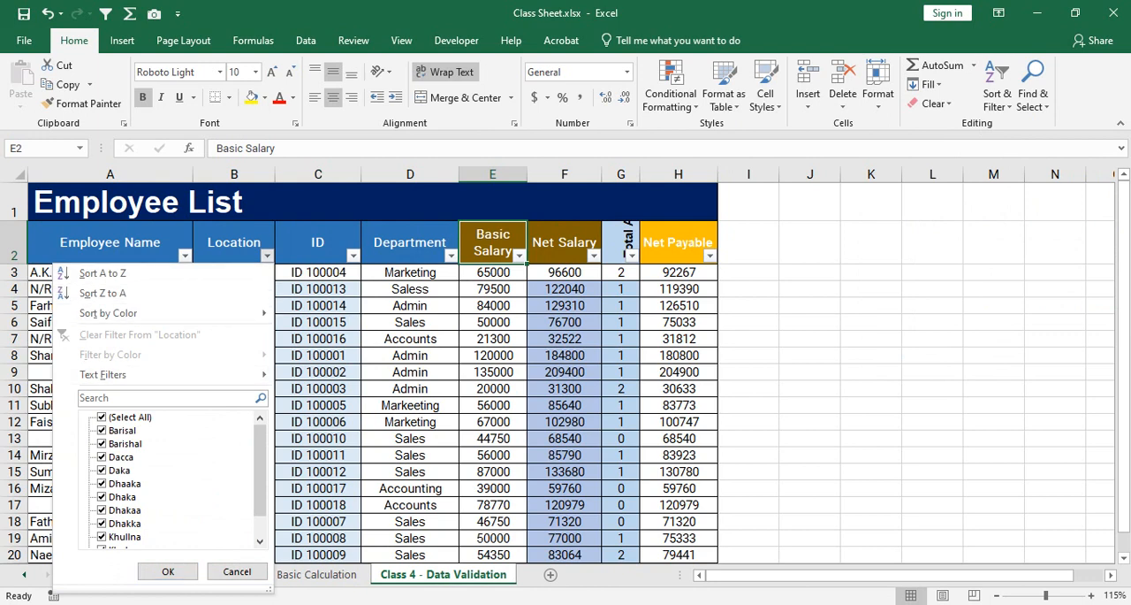
scroll(168, 478, down, 1)
scroll(168, 477, up, 1)
click(267, 255)
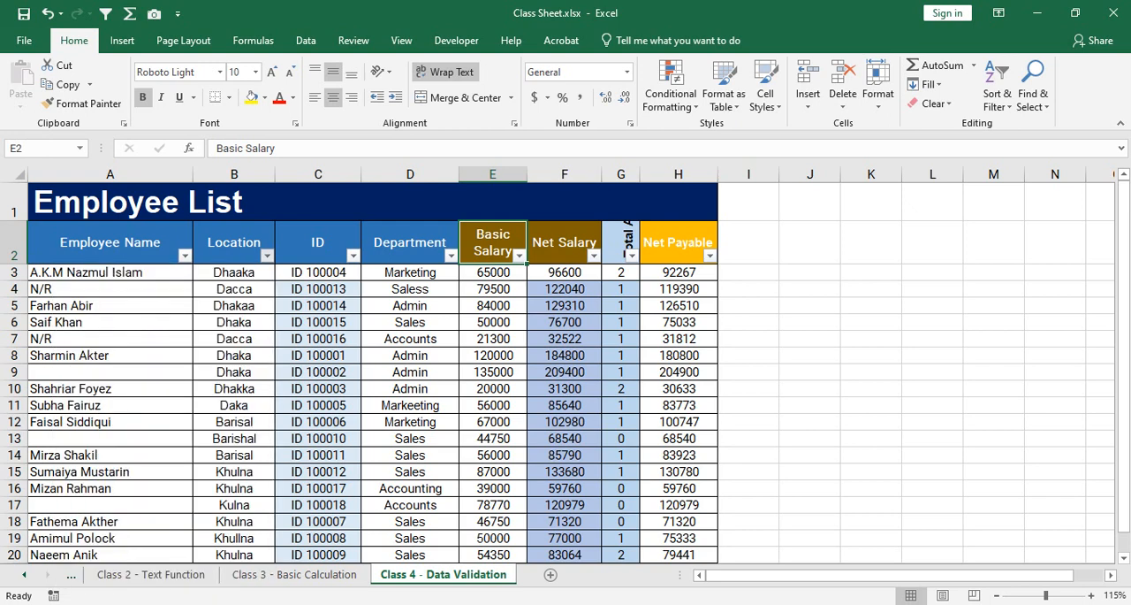
click(267, 255)
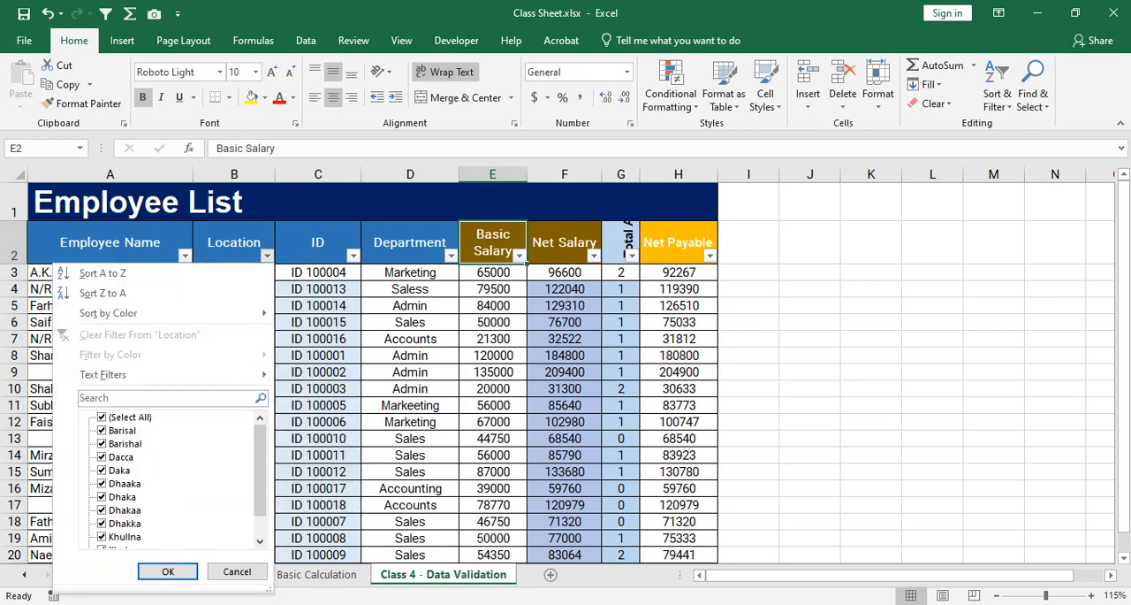
scroll(173, 477, down, 1)
scroll(173, 477, up, 1)
click(237, 570)
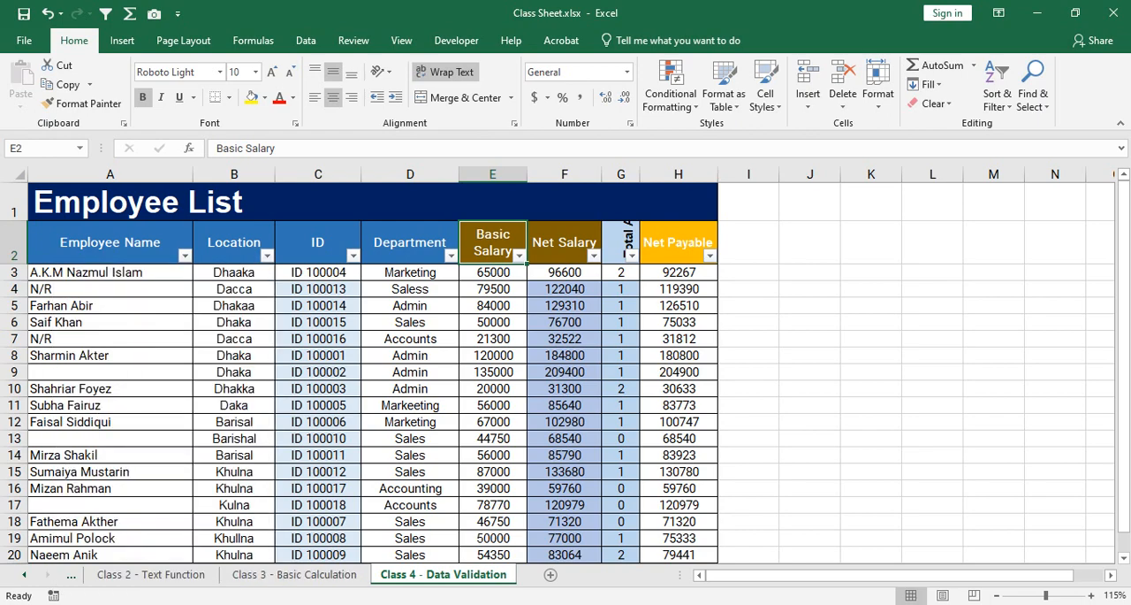
drag(233, 272, 641, 482)
scroll(442, 372, up, 1)
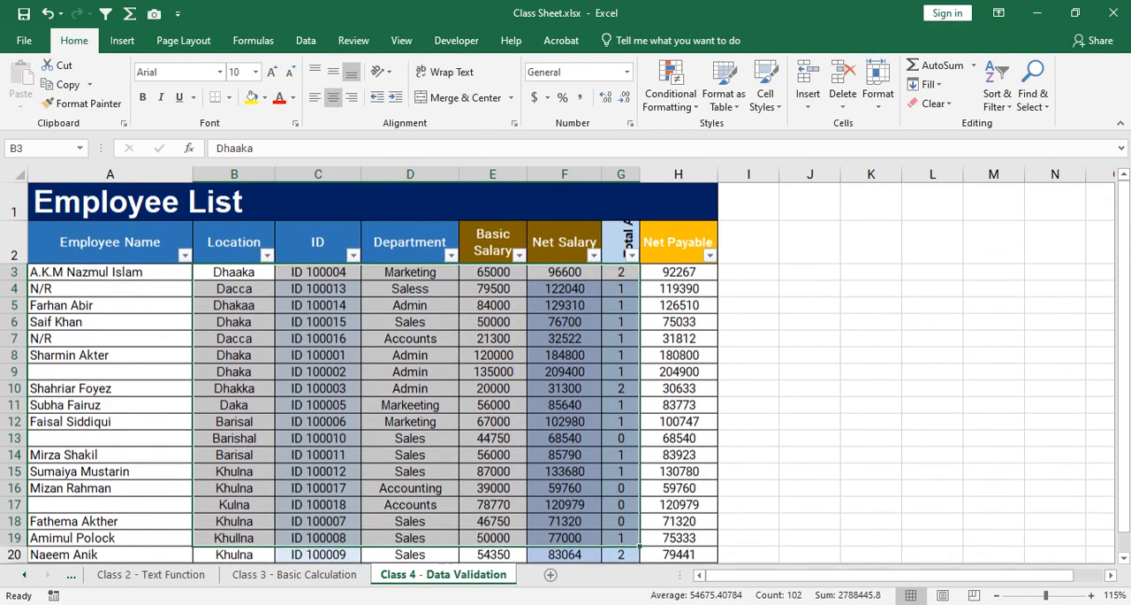
click(233, 322)
click(267, 256)
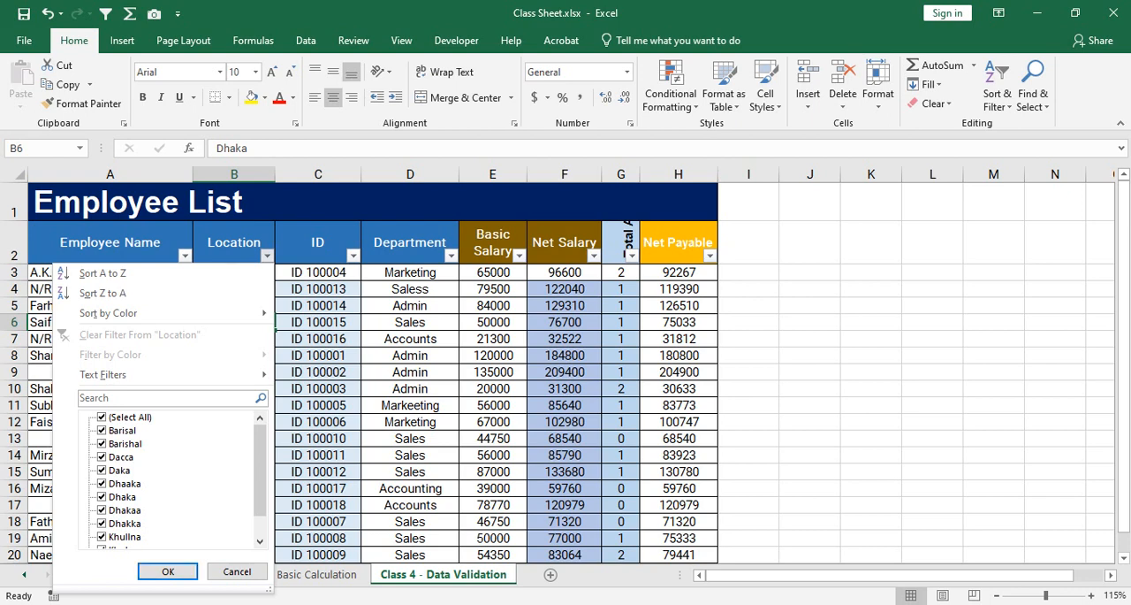
click(237, 570)
scroll(557, 372, down, 5)
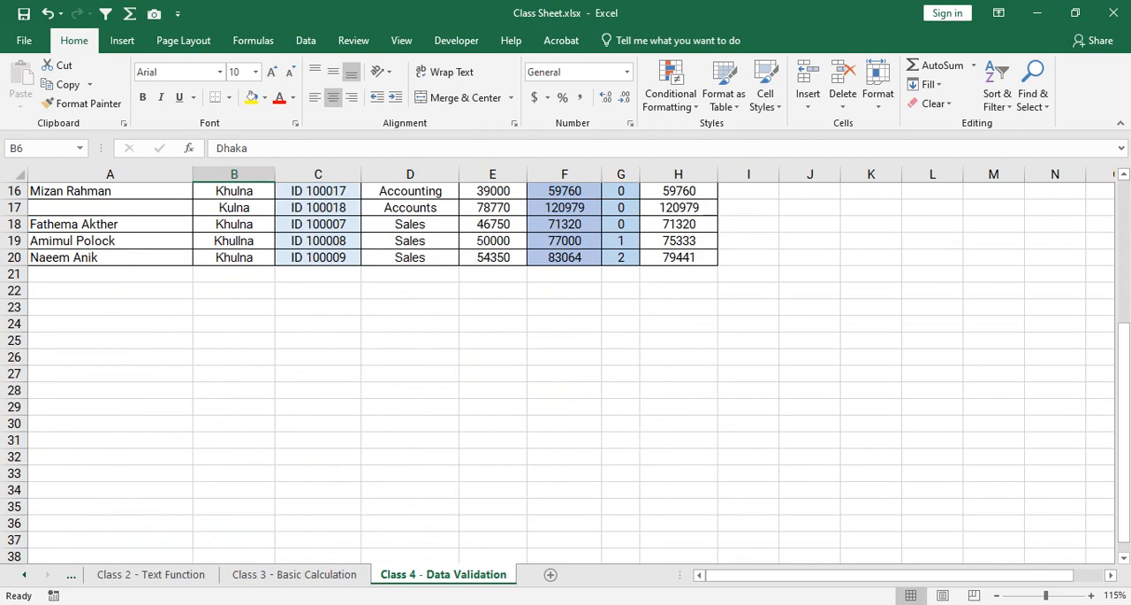
drag(111, 257, 410, 489)
drag(402, 449, 717, 515)
scroll(371, 353, up, 16)
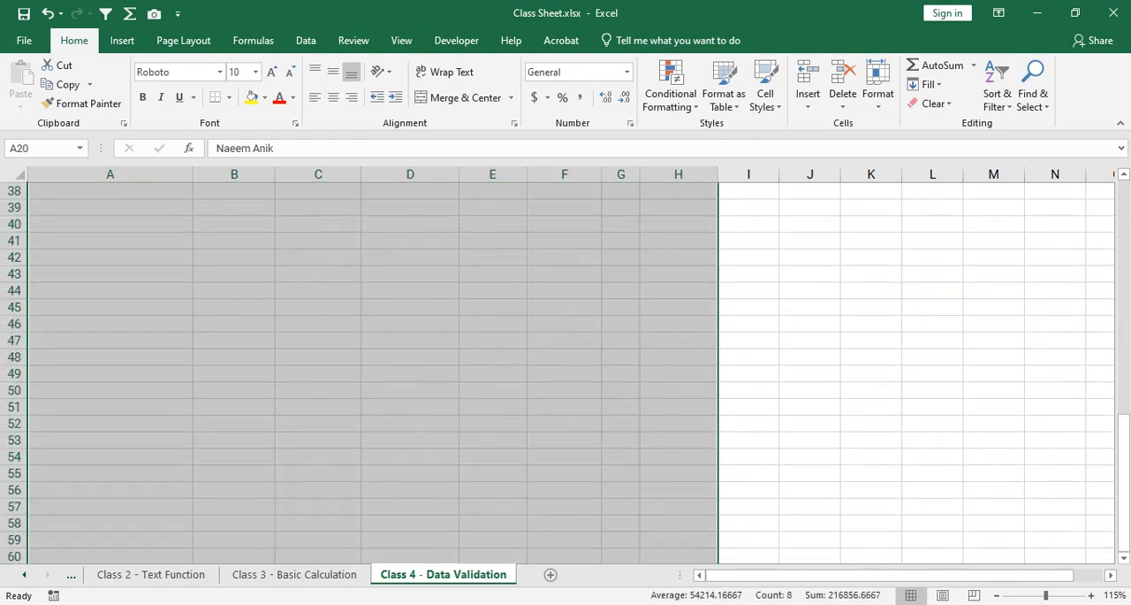
scroll(371, 354, up, 2)
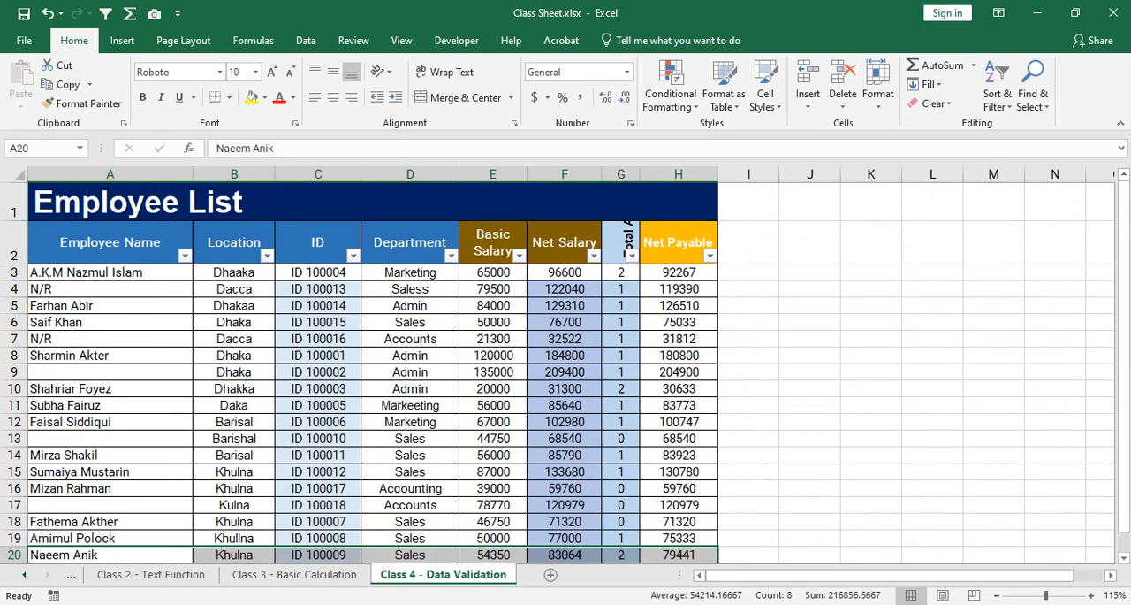
Filter the Location column to show only Dacca, Daka, Dhaaka, Dhaka, Dhakaa and Dhakka.
click(266, 255)
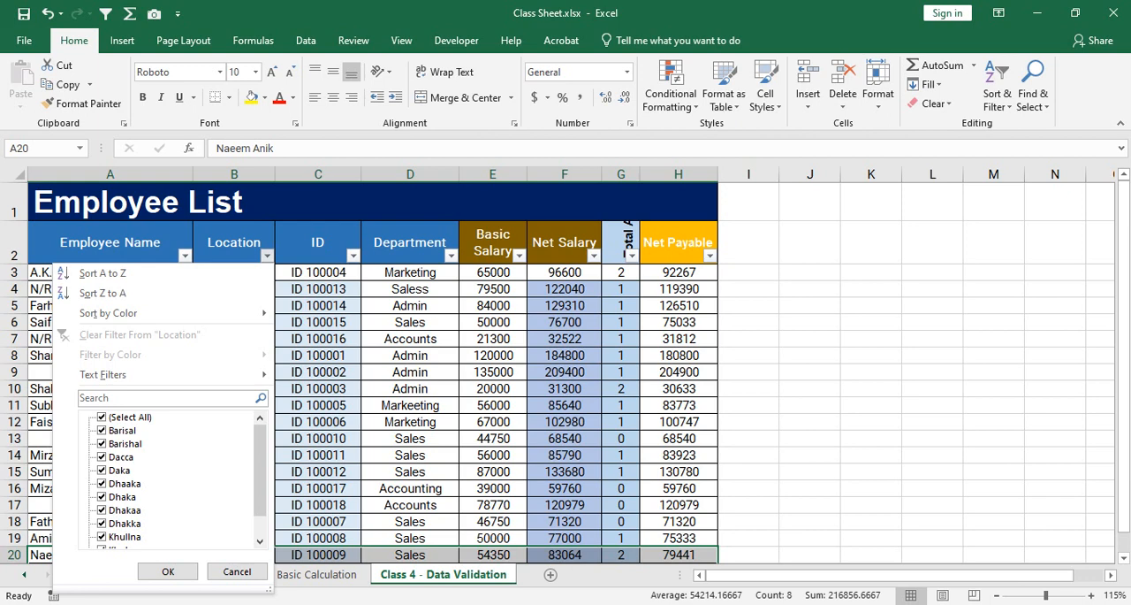
click(102, 417)
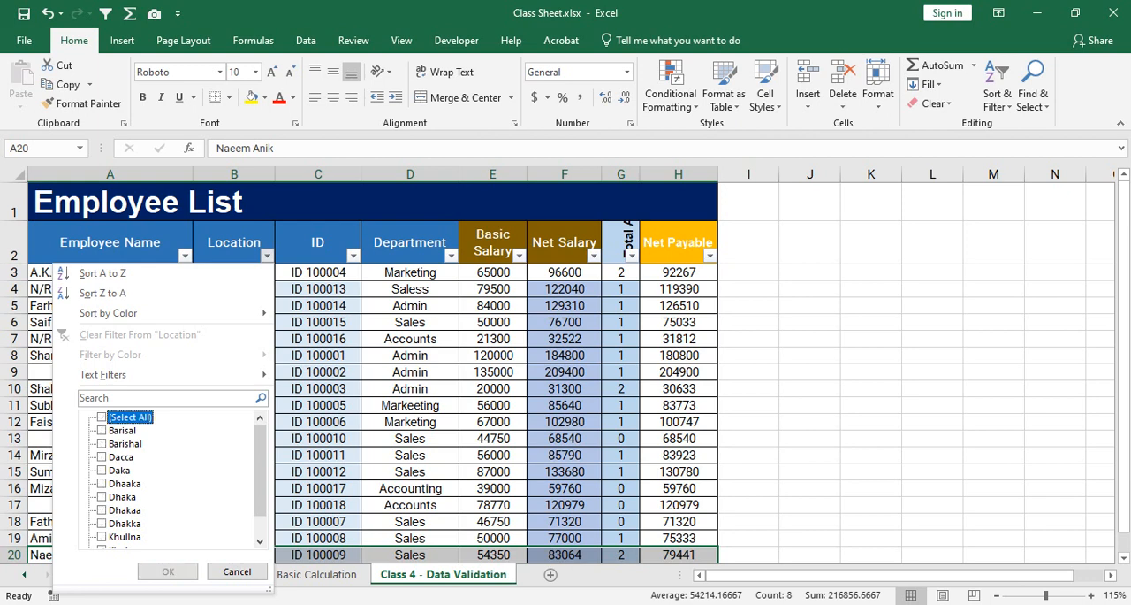
click(102, 457)
click(103, 470)
click(103, 484)
click(102, 497)
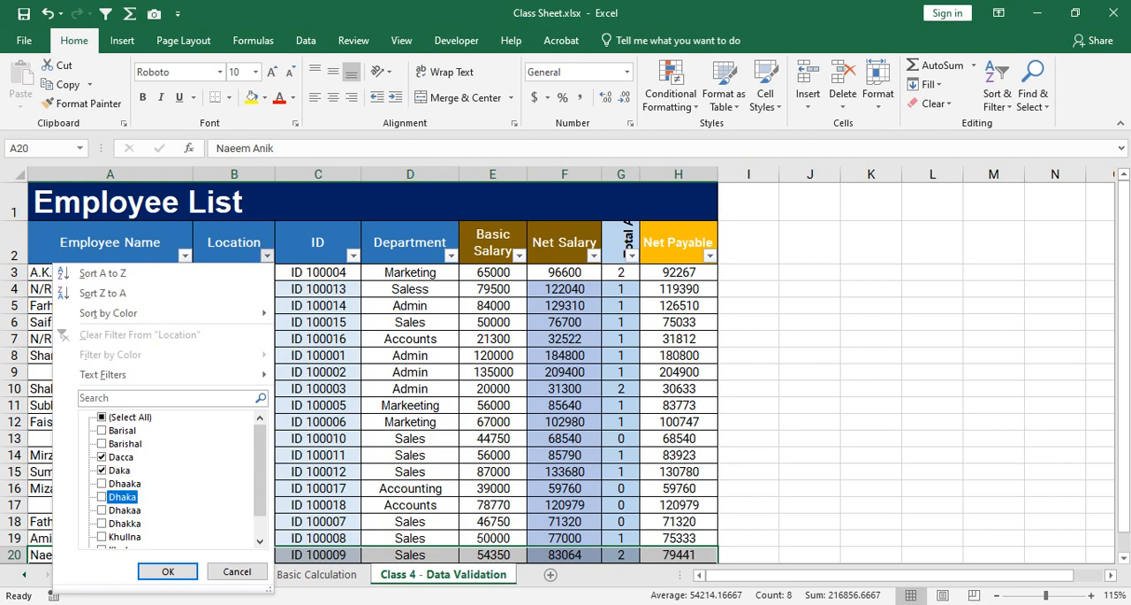
click(102, 483)
click(102, 510)
click(102, 523)
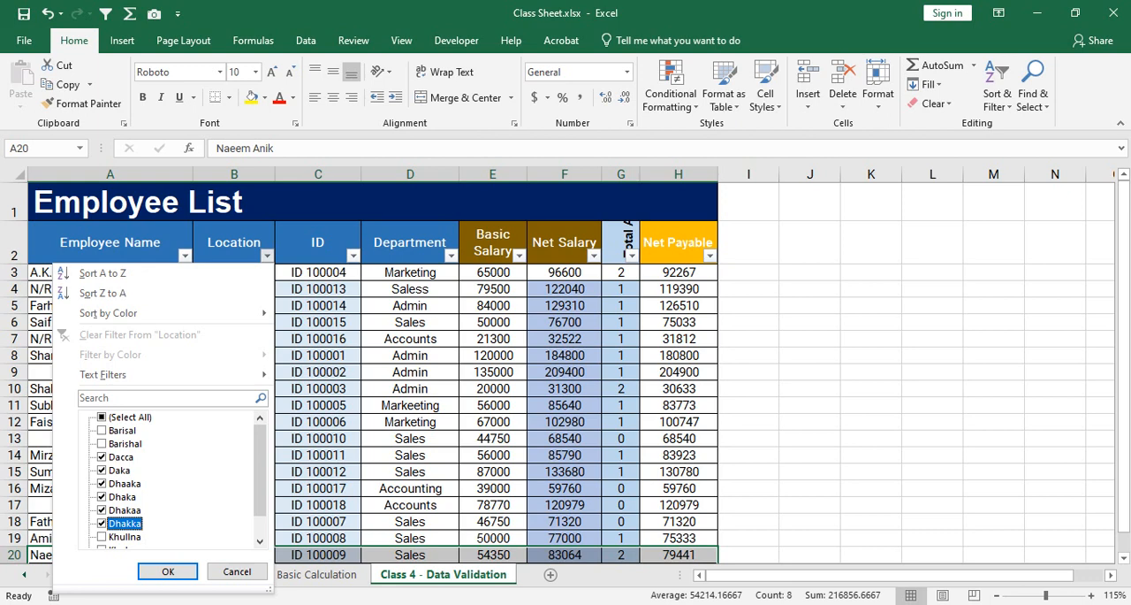
scroll(103, 524, down, 1)
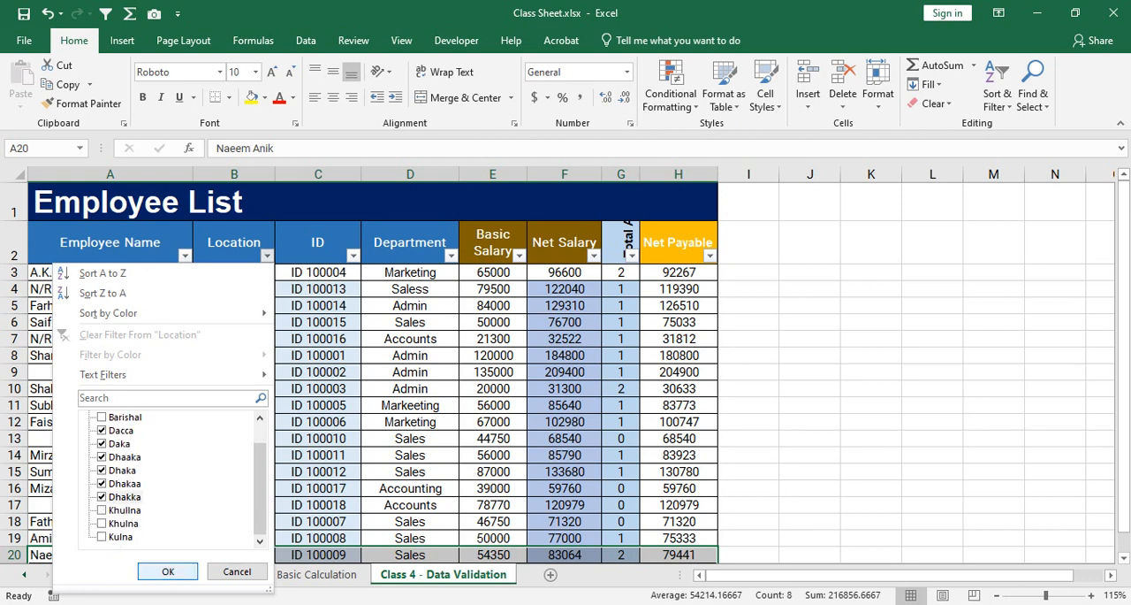
click(168, 571)
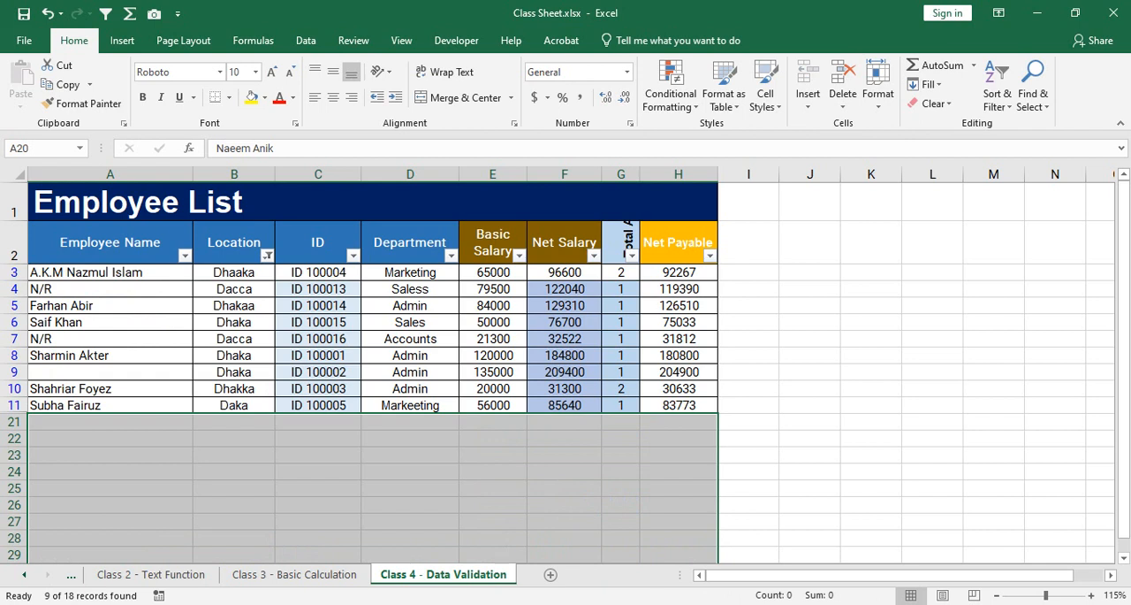
Look over the filtered spelling variants in the Location column, and reset the Location filter to show all entries.
drag(235, 289, 235, 406)
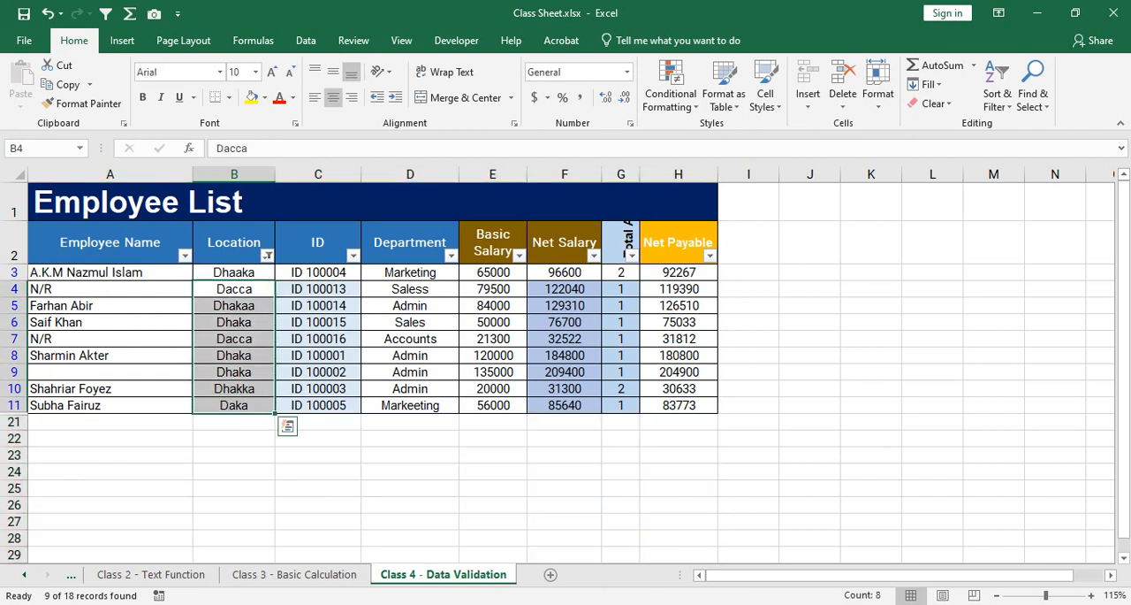
click(234, 289)
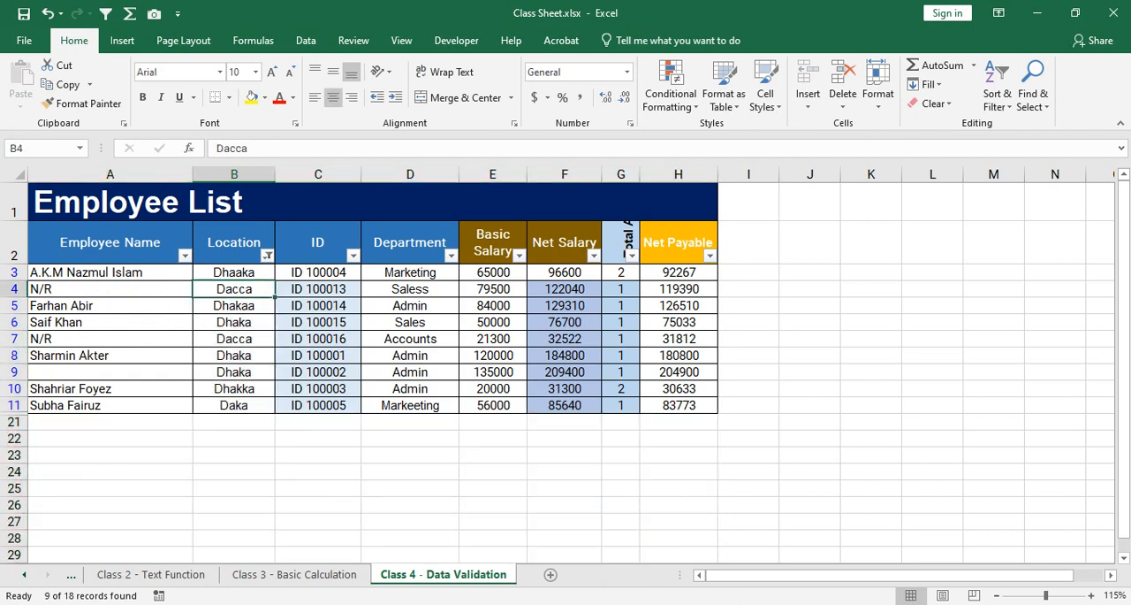
drag(234, 272, 234, 405)
click(318, 356)
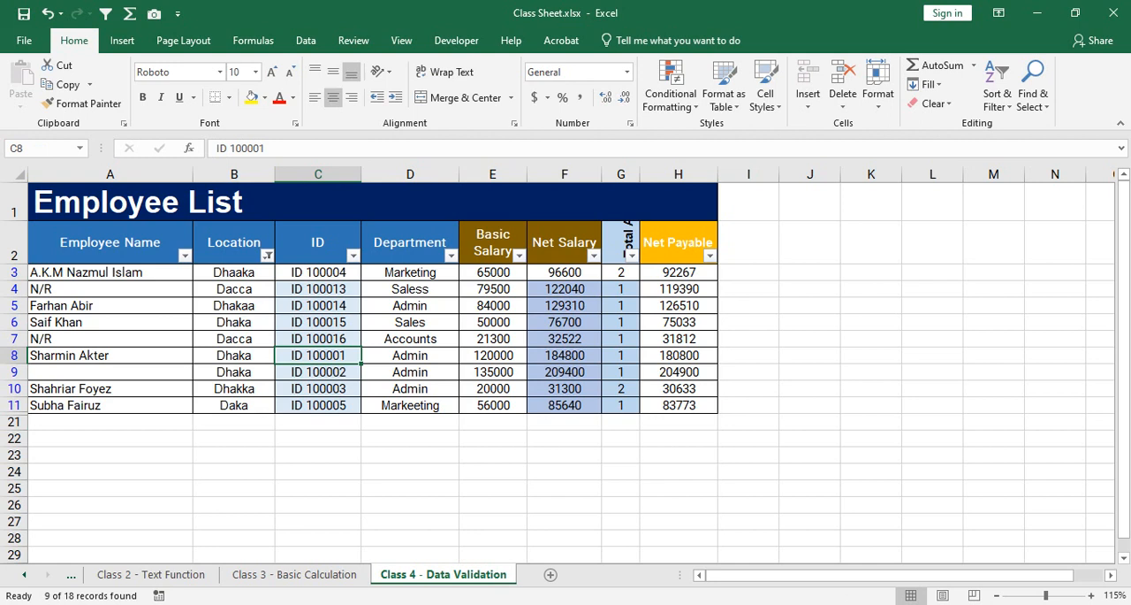
click(268, 256)
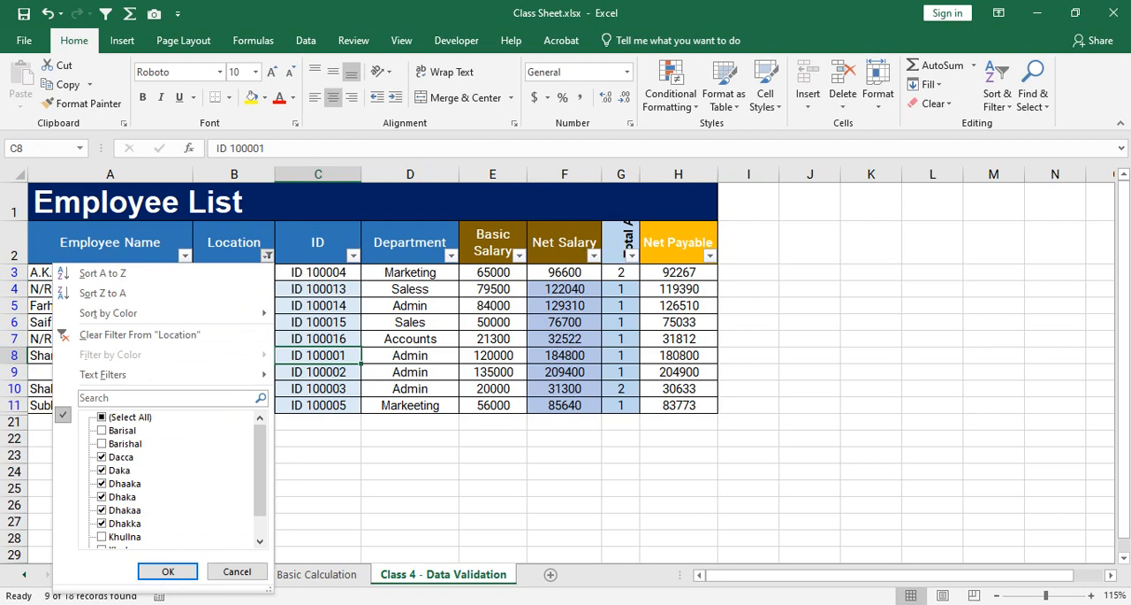
click(102, 416)
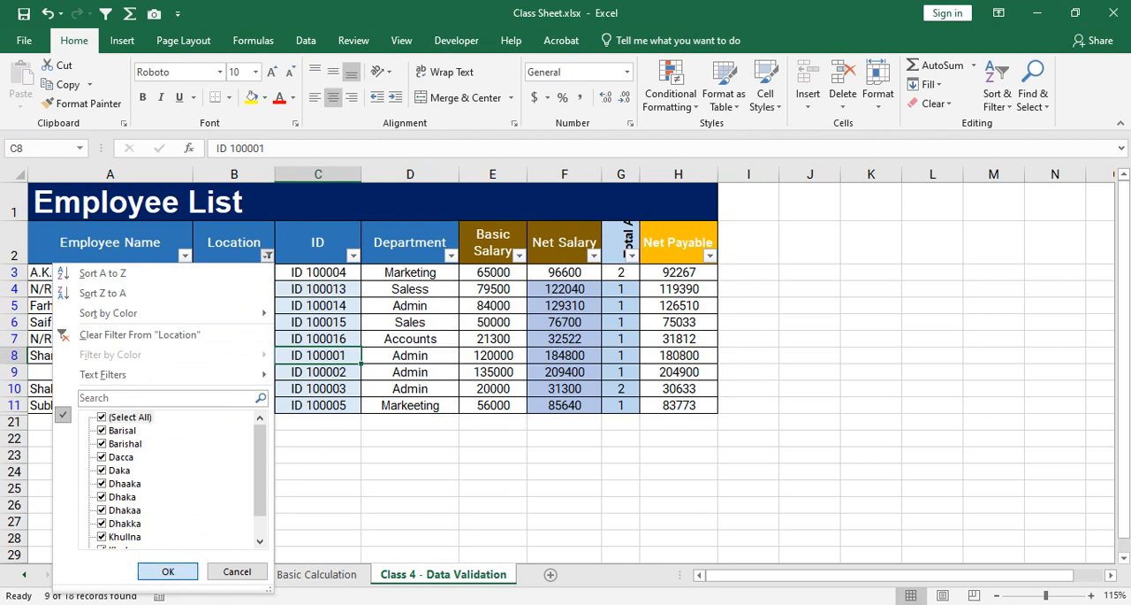
click(168, 571)
Filter the Department column to show only Markeeting and Marketing, and compare the spellings in the filtered rows.
click(410, 289)
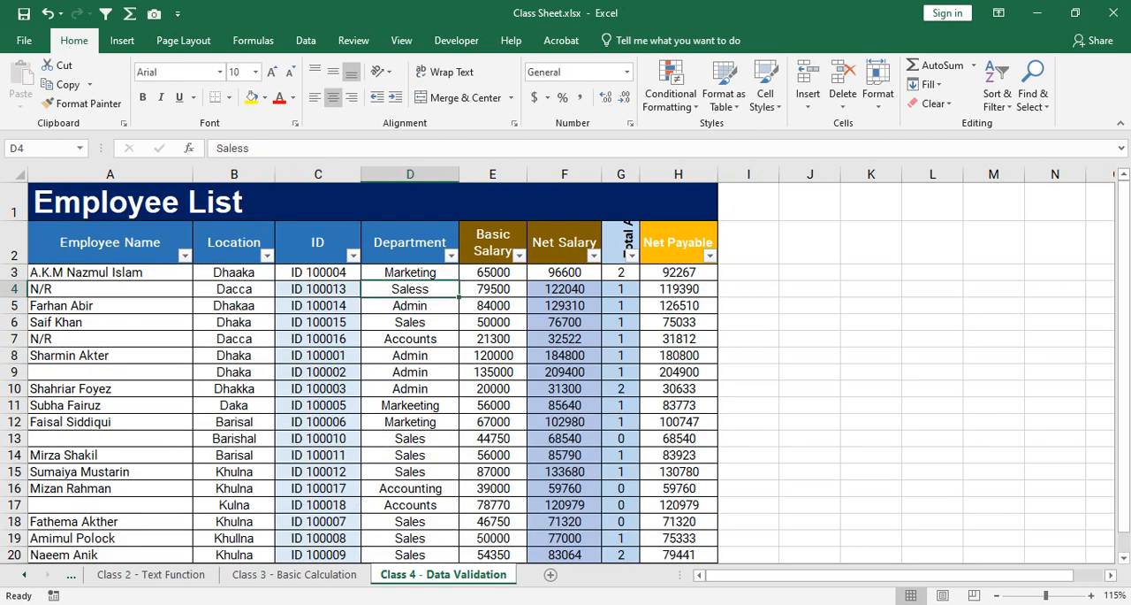
click(450, 256)
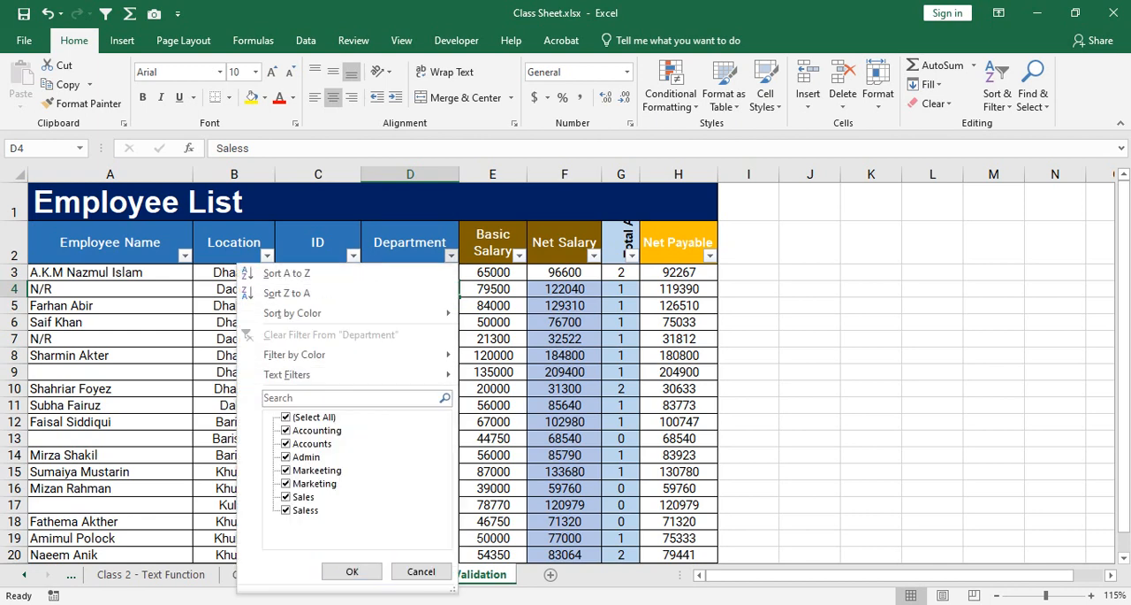
click(285, 416)
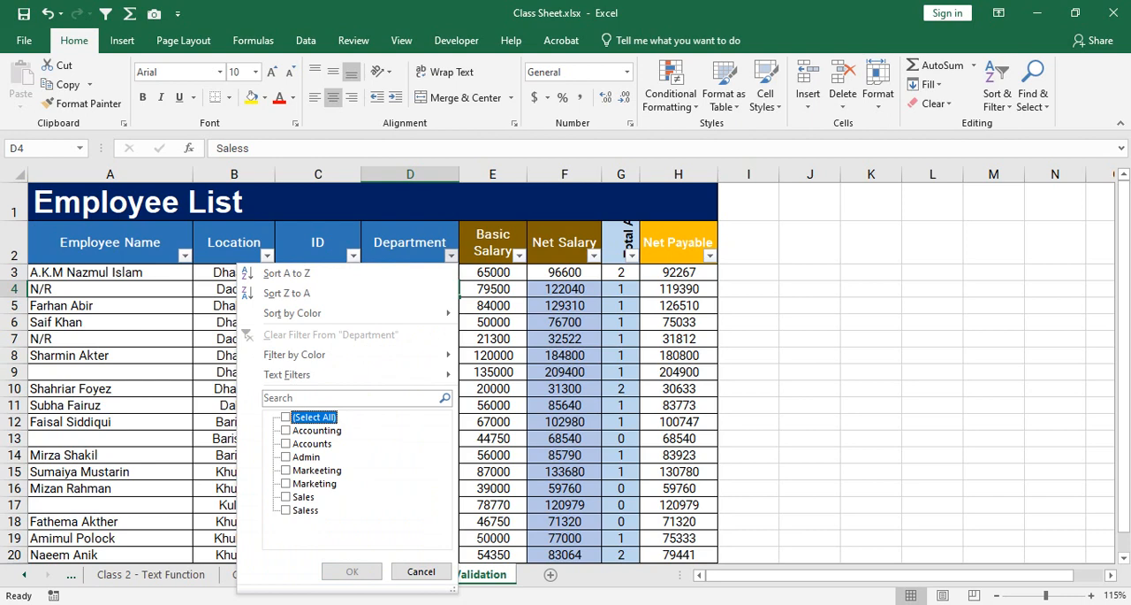
click(286, 471)
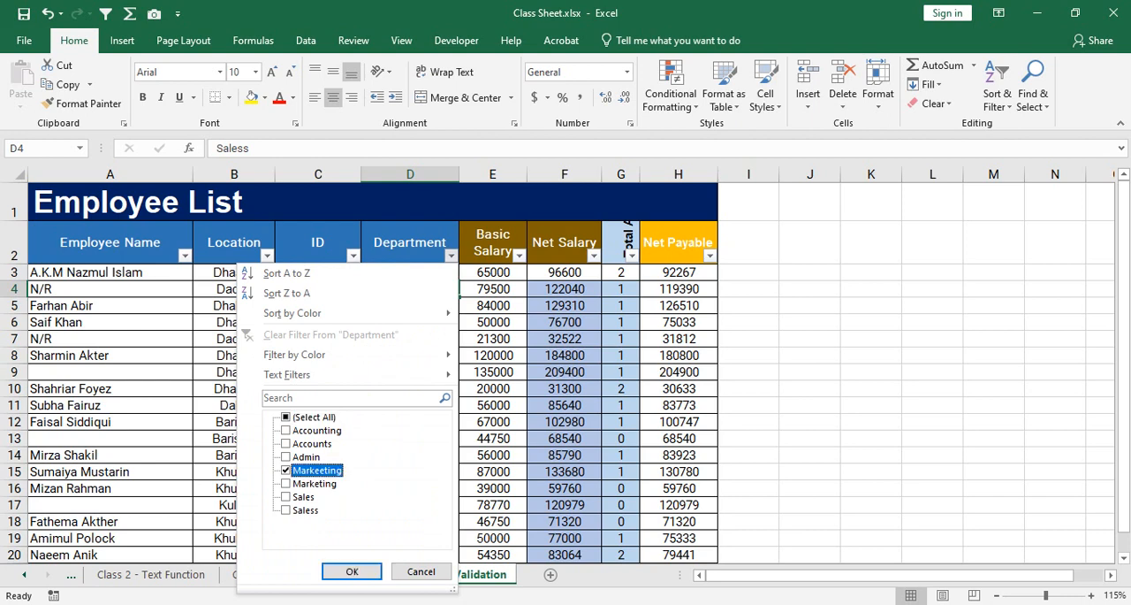
click(286, 483)
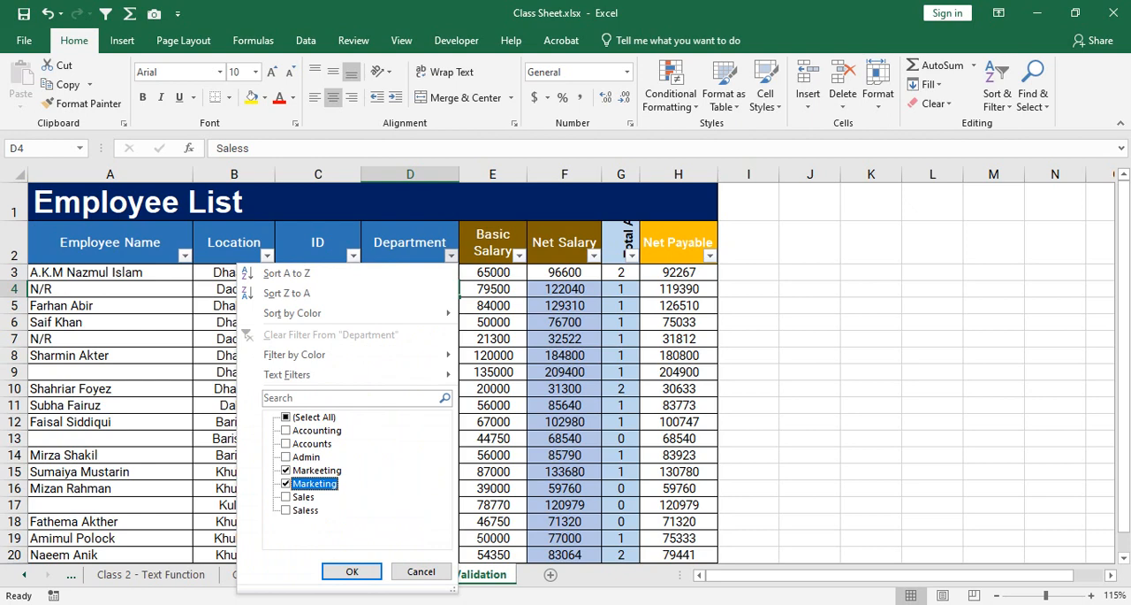
click(351, 571)
click(410, 289)
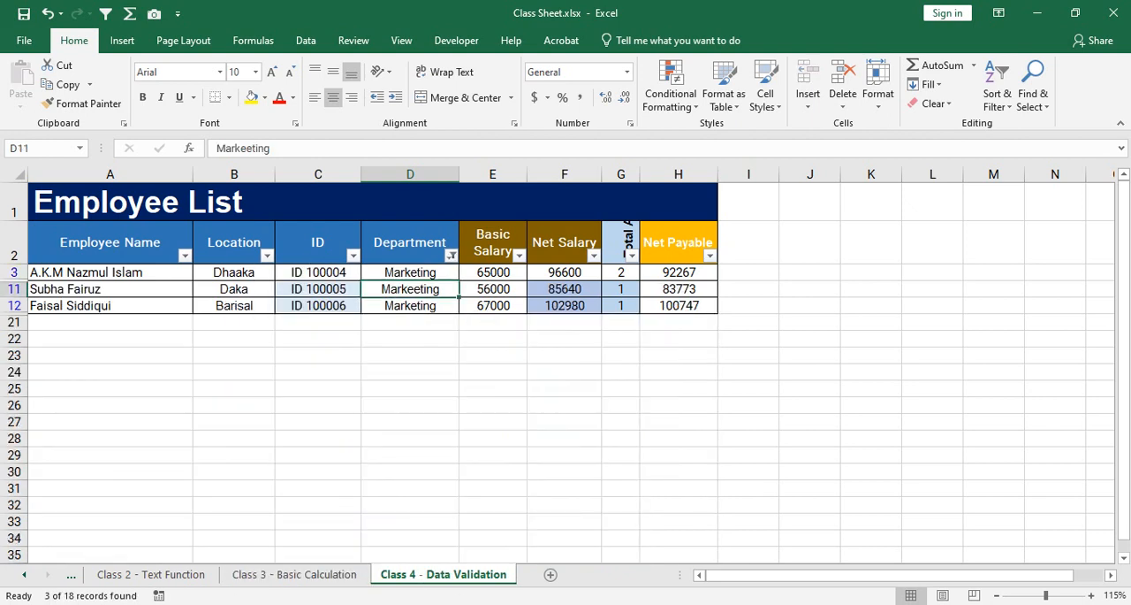
drag(410, 272, 410, 321)
click(410, 306)
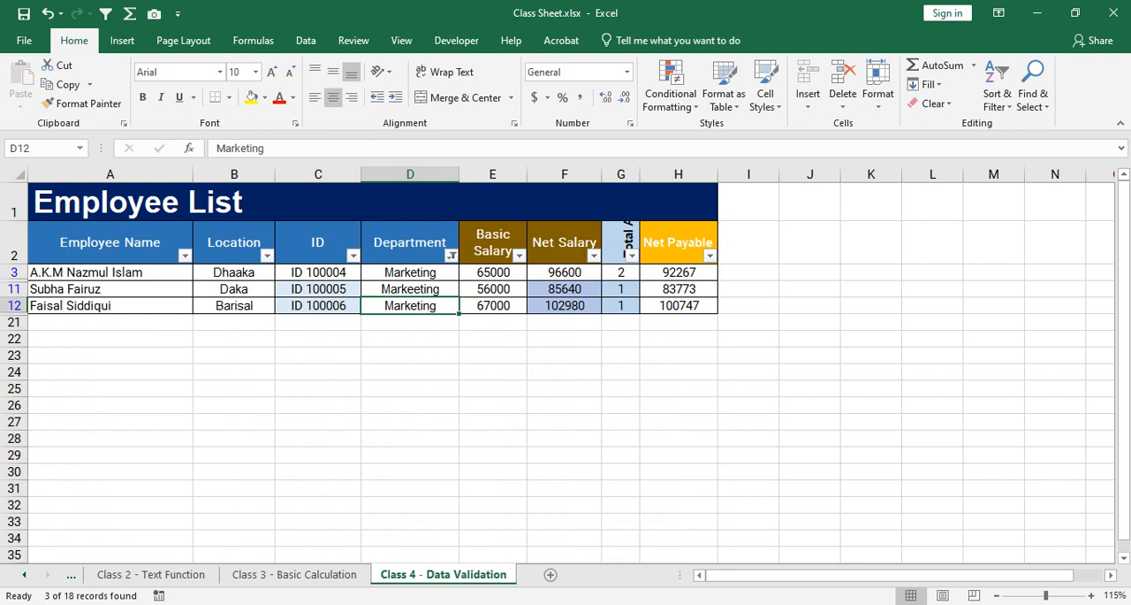
Reset the Department filter to show all departments.
click(452, 256)
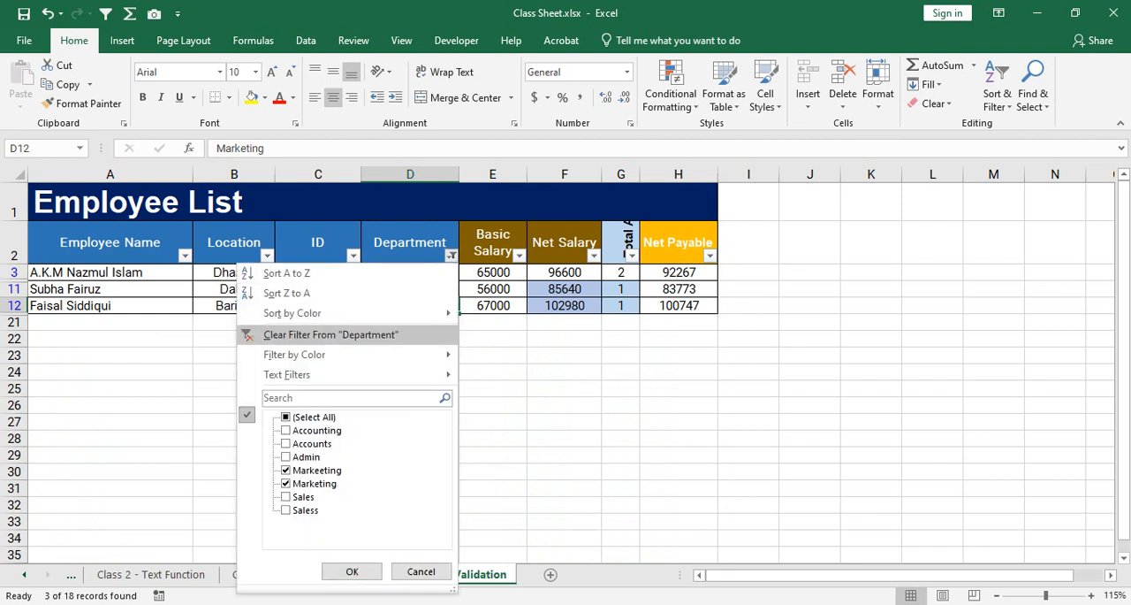
click(286, 417)
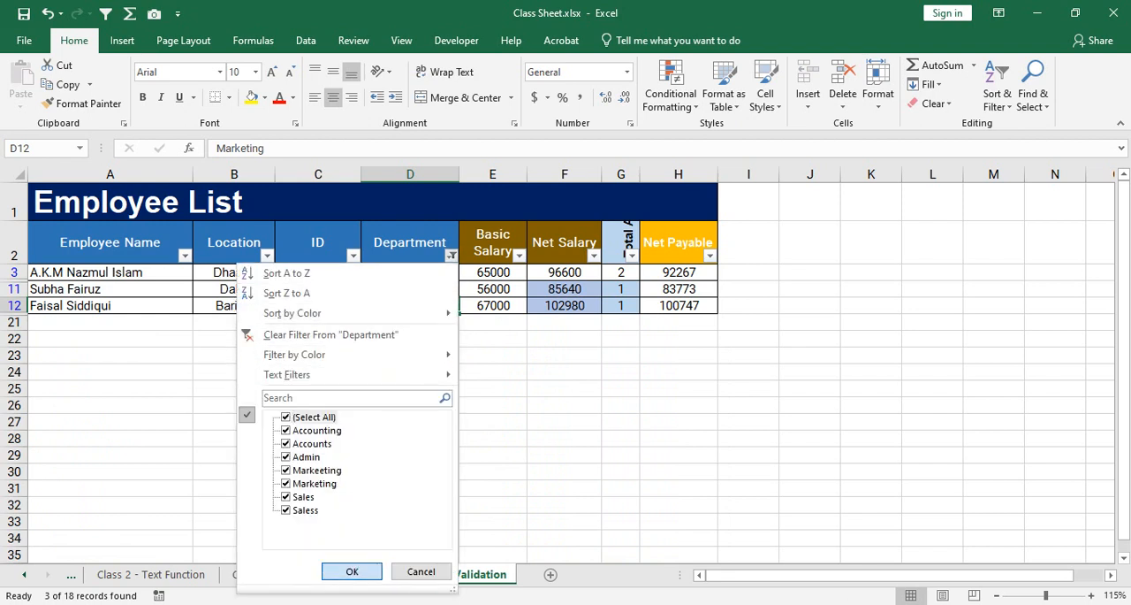
click(352, 571)
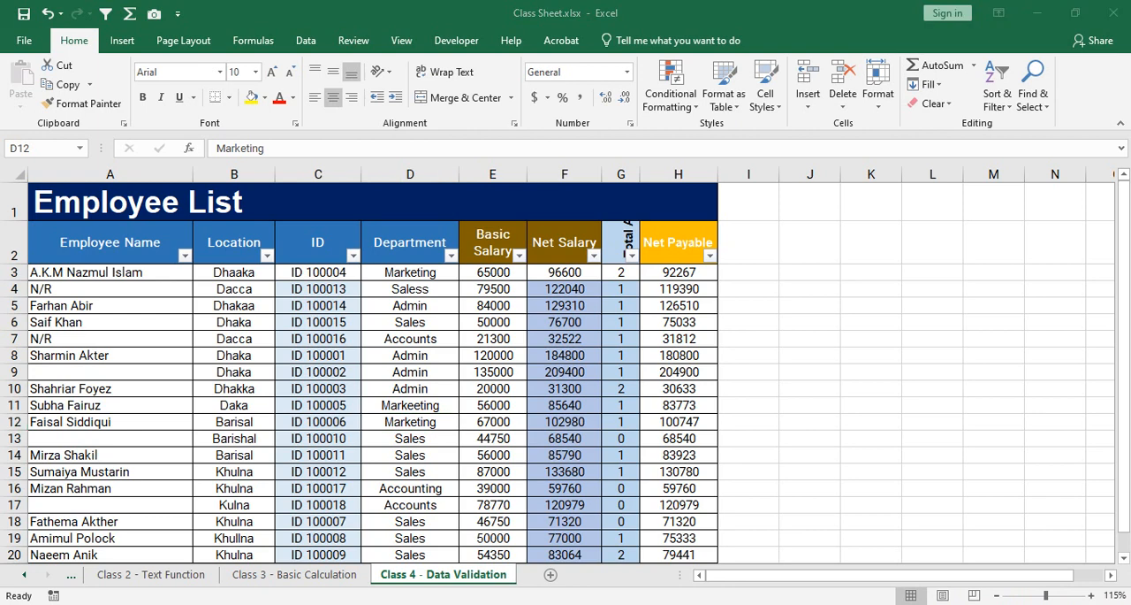
Connect the computer to the first secured Wi-Fi network listed and close the network list.
click(891, 194)
click(1059, 267)
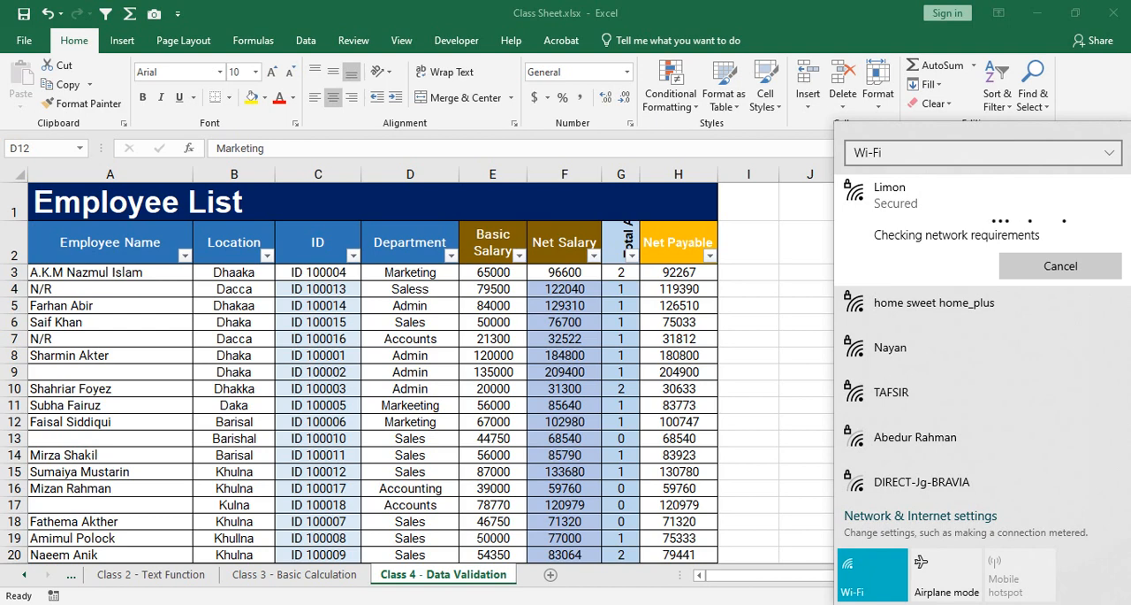
key(Escape)
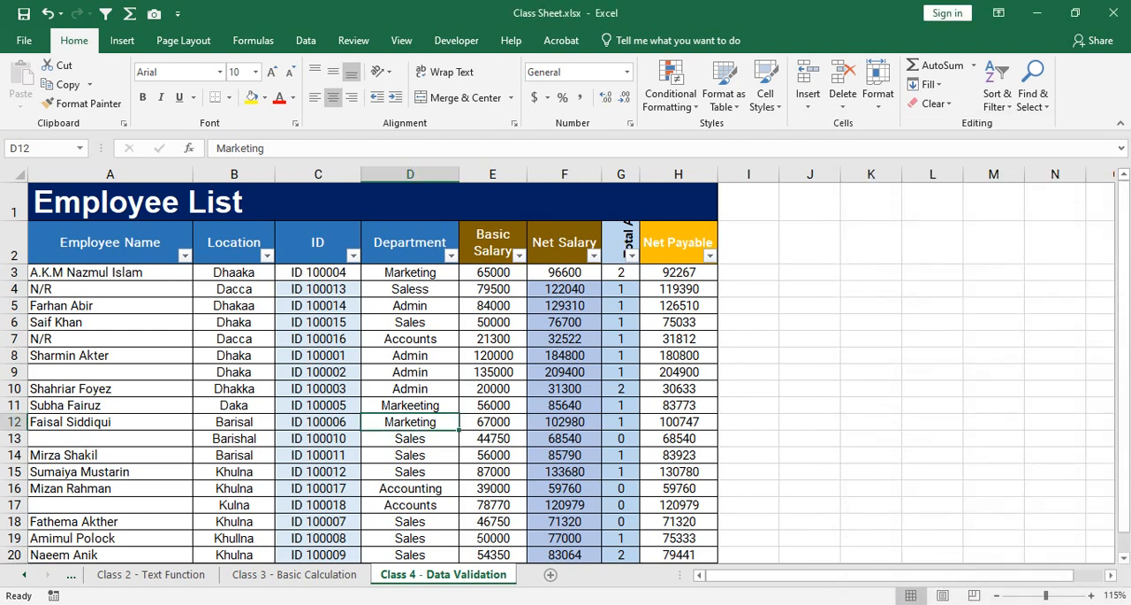
Switch to the Google Meet page in the browser and rejoin the disconnected video call.
key(alt+Tab)
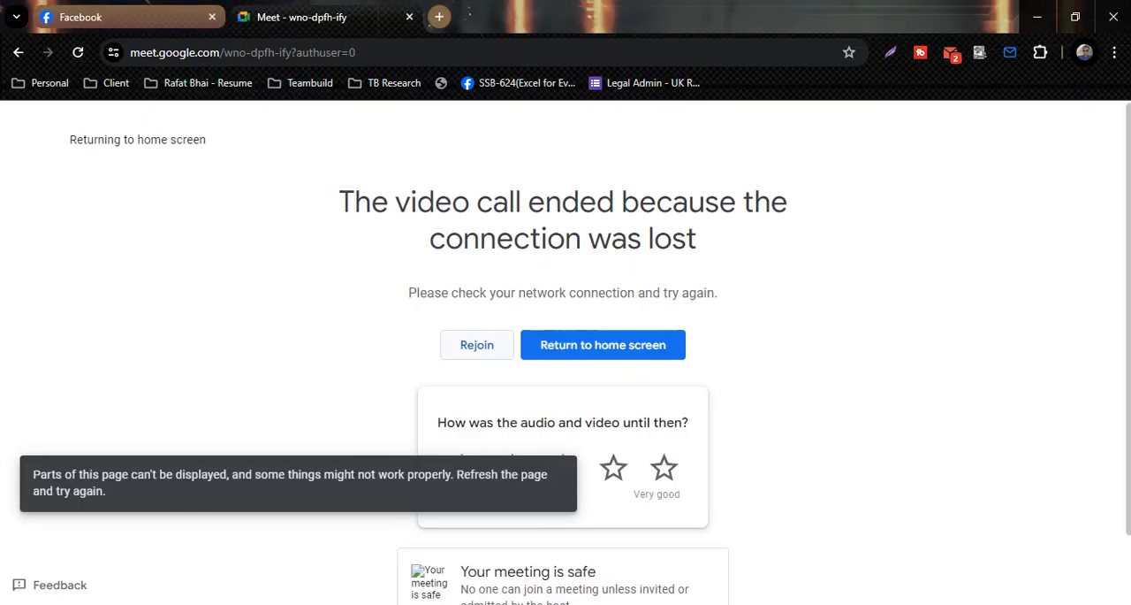
click(477, 345)
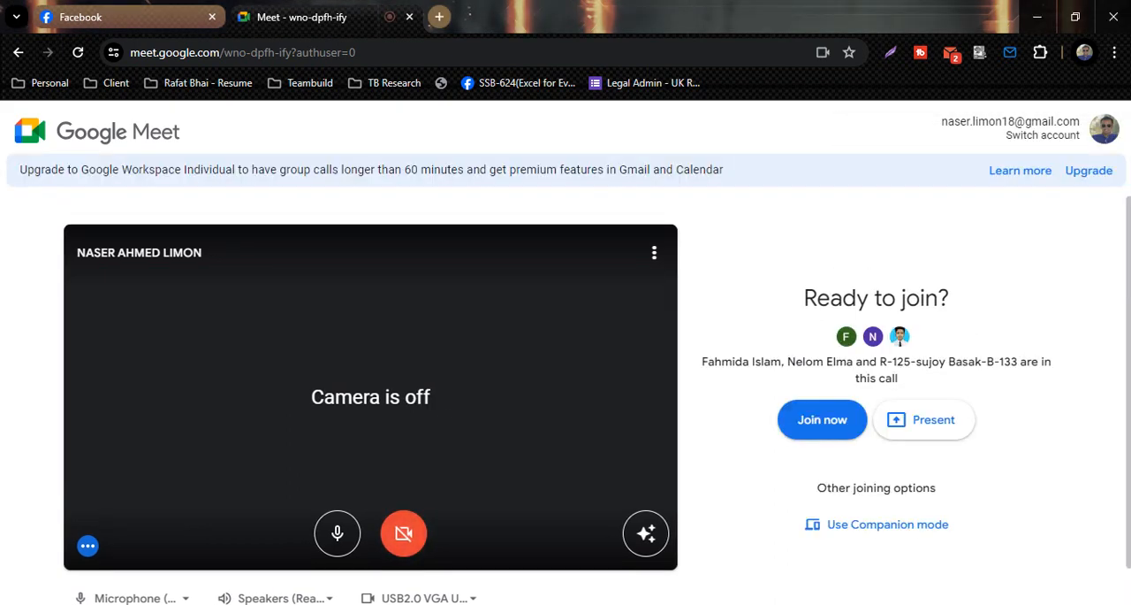
click(822, 420)
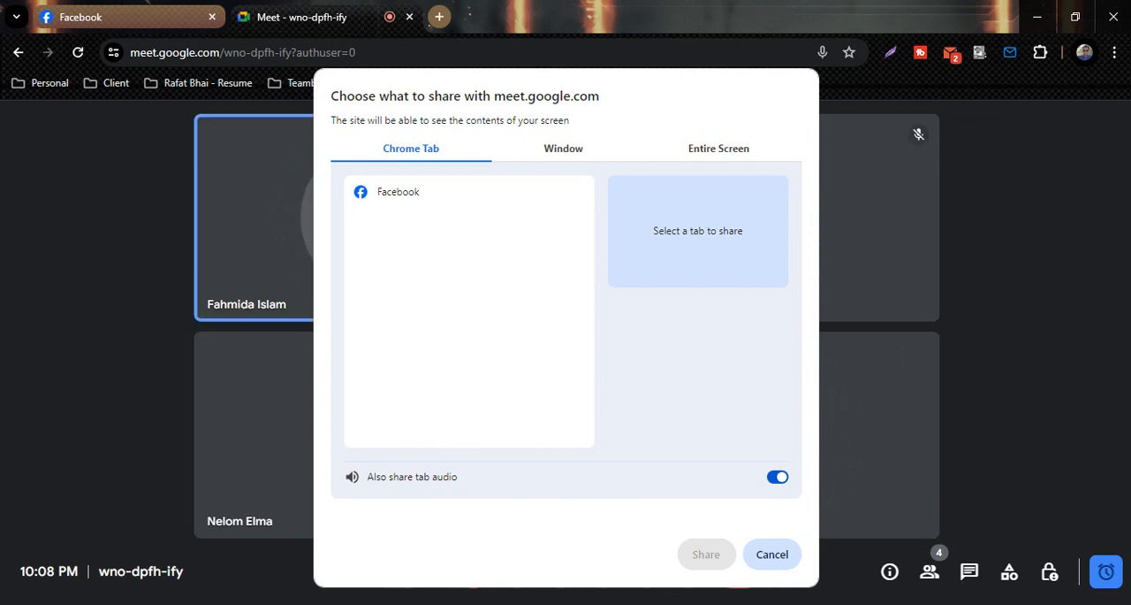
Share the entire screen in the call with the sharing notice hidden, and switch back to the Excel workbook.
click(719, 148)
click(455, 268)
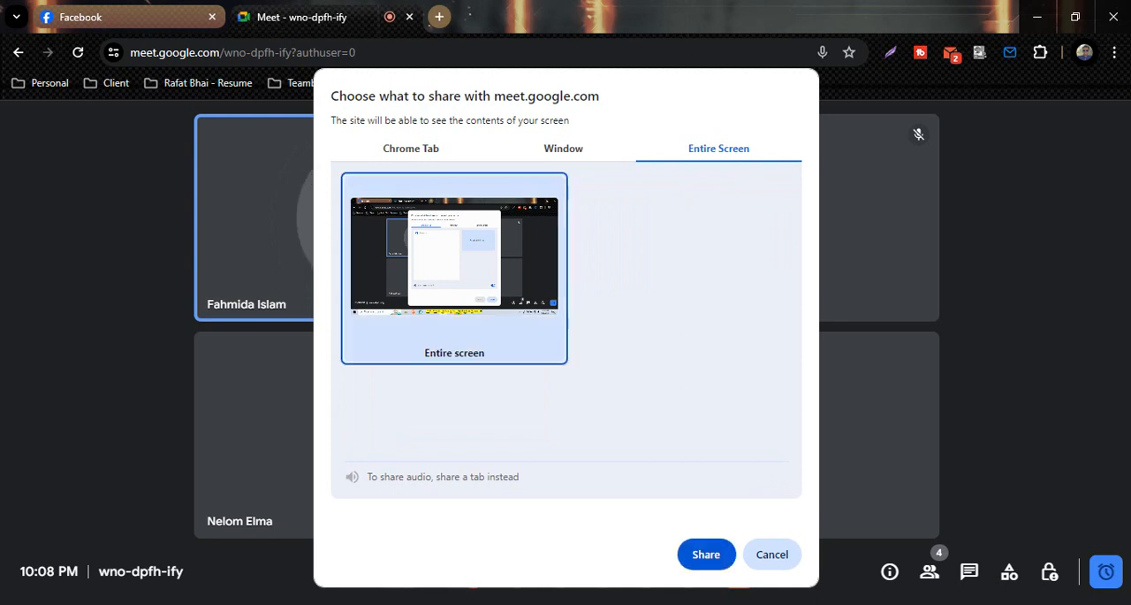
click(707, 554)
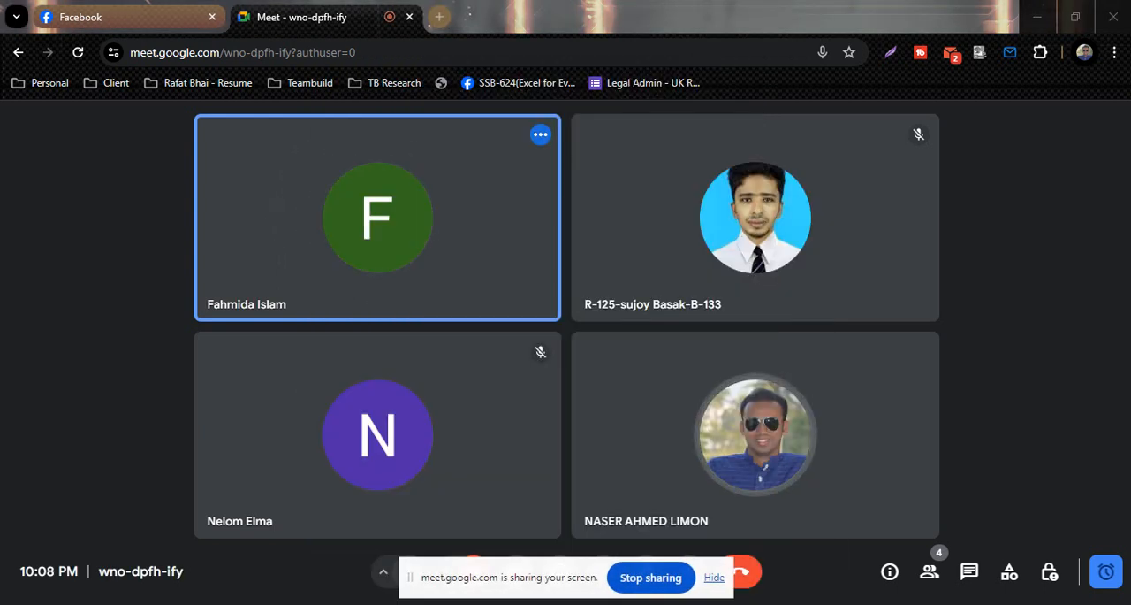
click(714, 576)
key(alt+Tab)
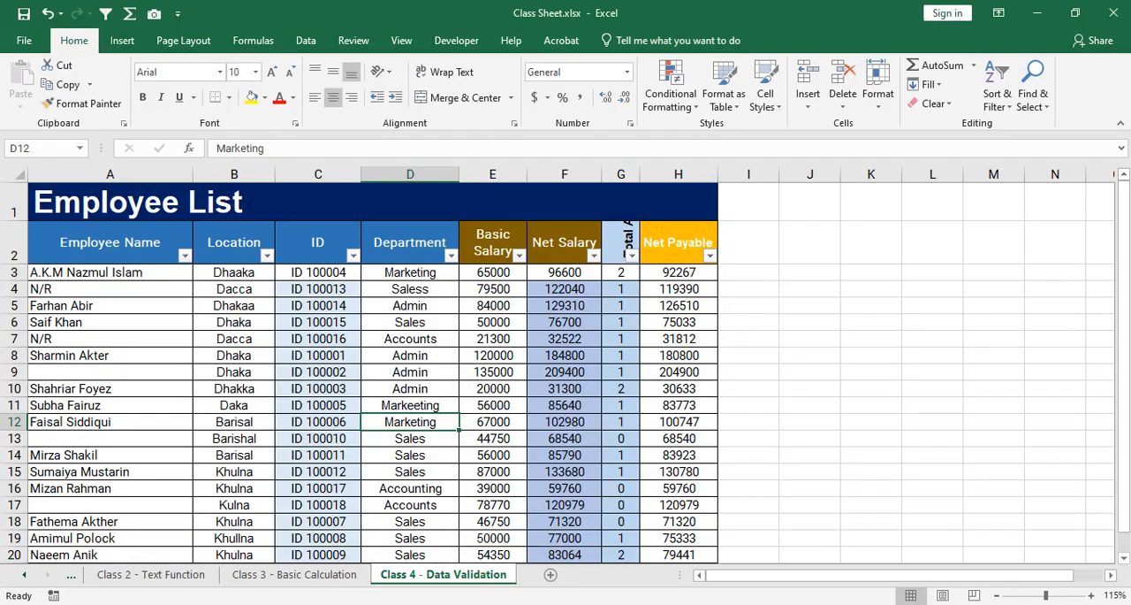
Filter the Department column again to show only the Markeeting and Marketing entries.
click(319, 306)
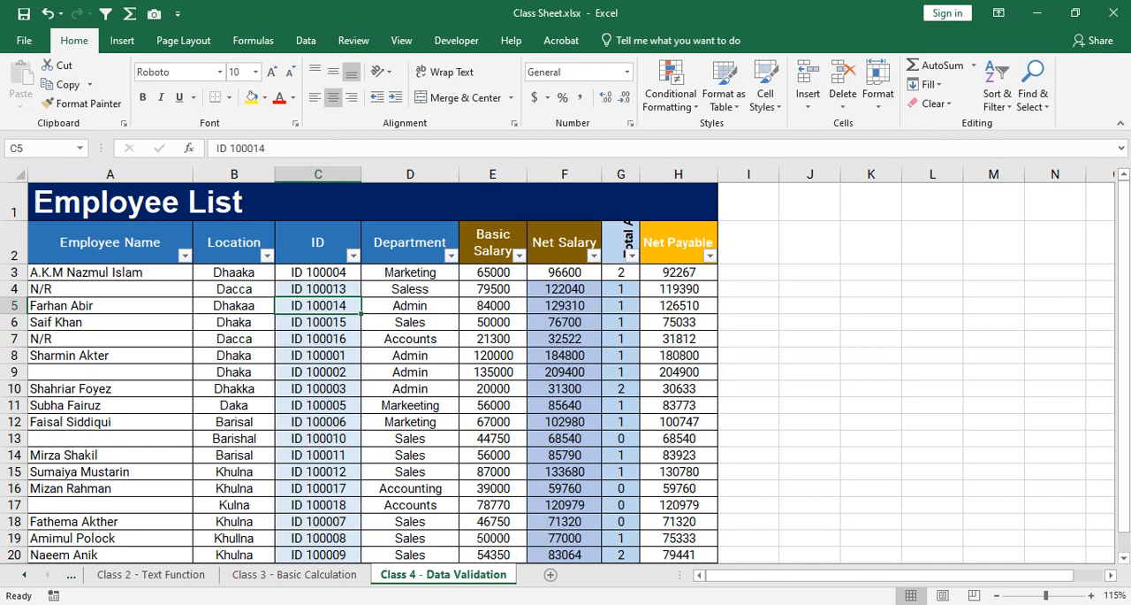
click(452, 255)
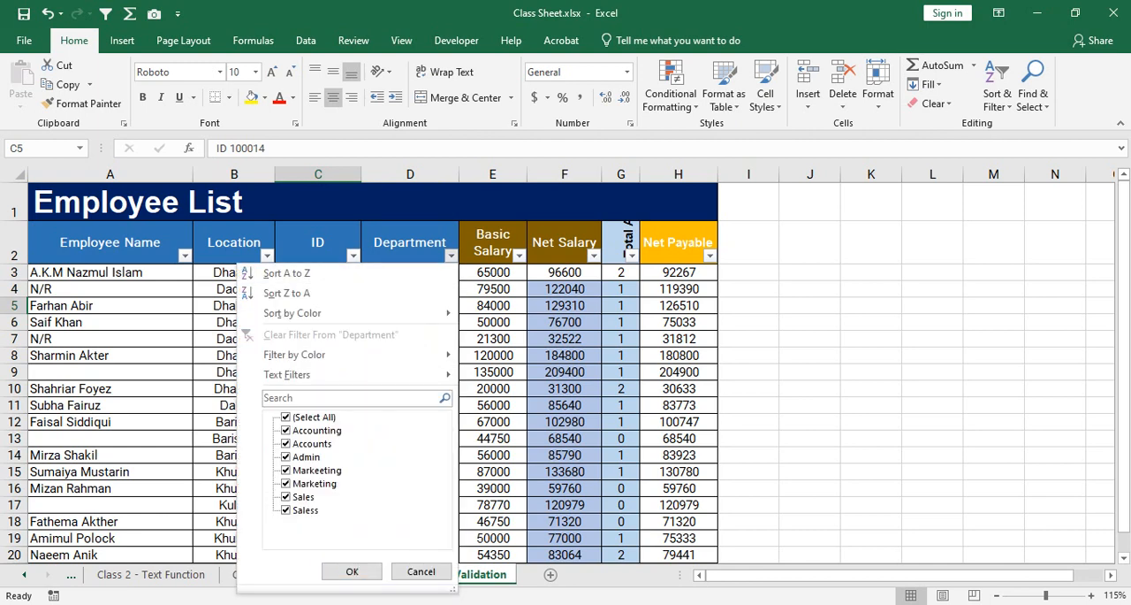
click(287, 417)
click(286, 470)
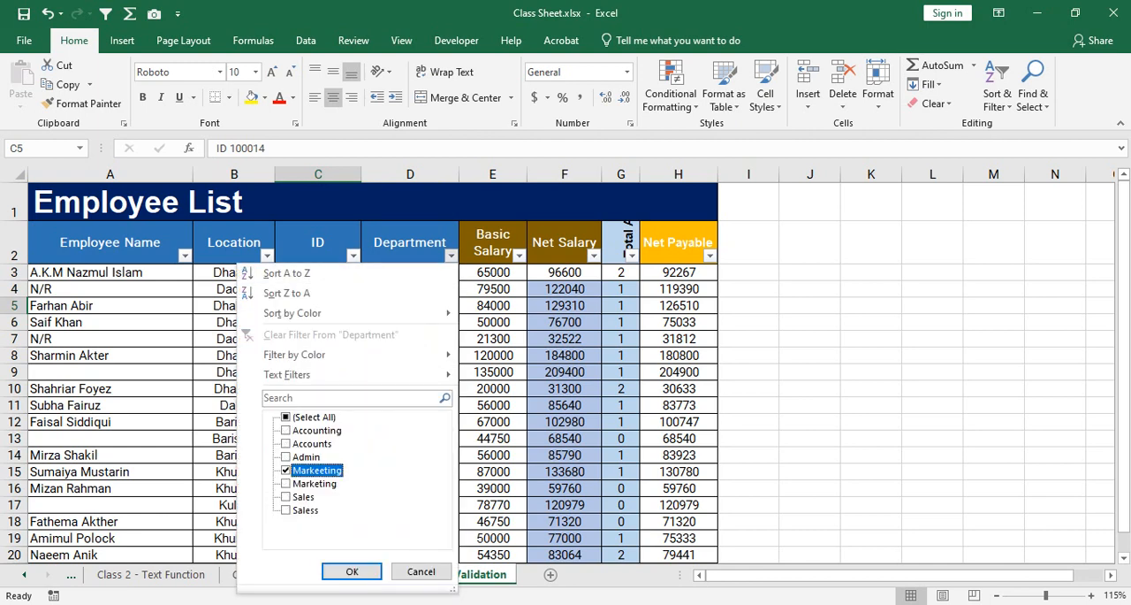
click(286, 483)
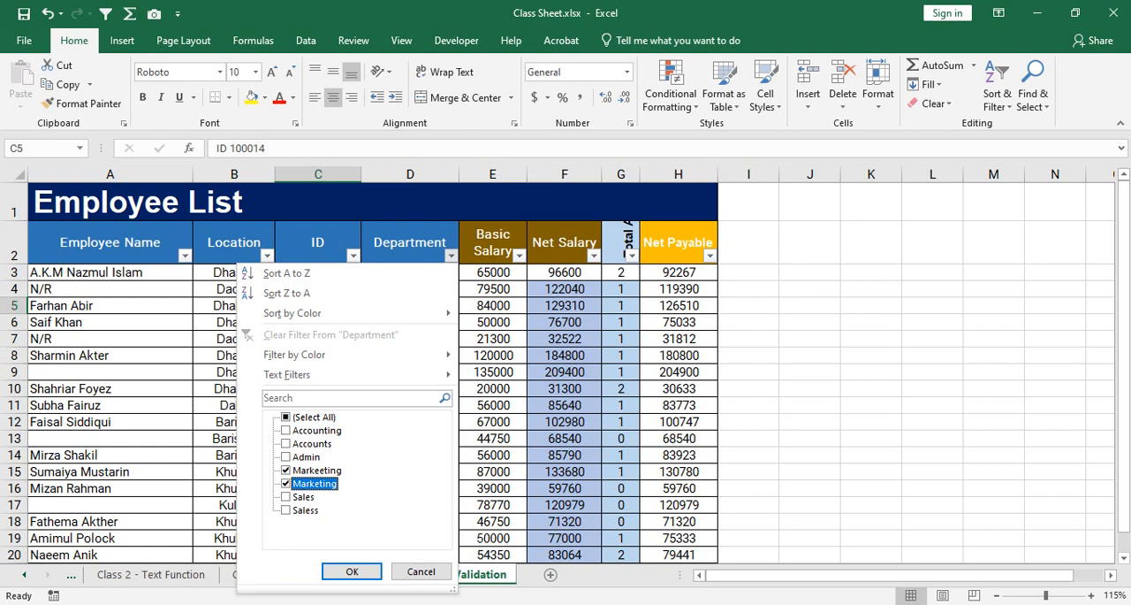
click(352, 571)
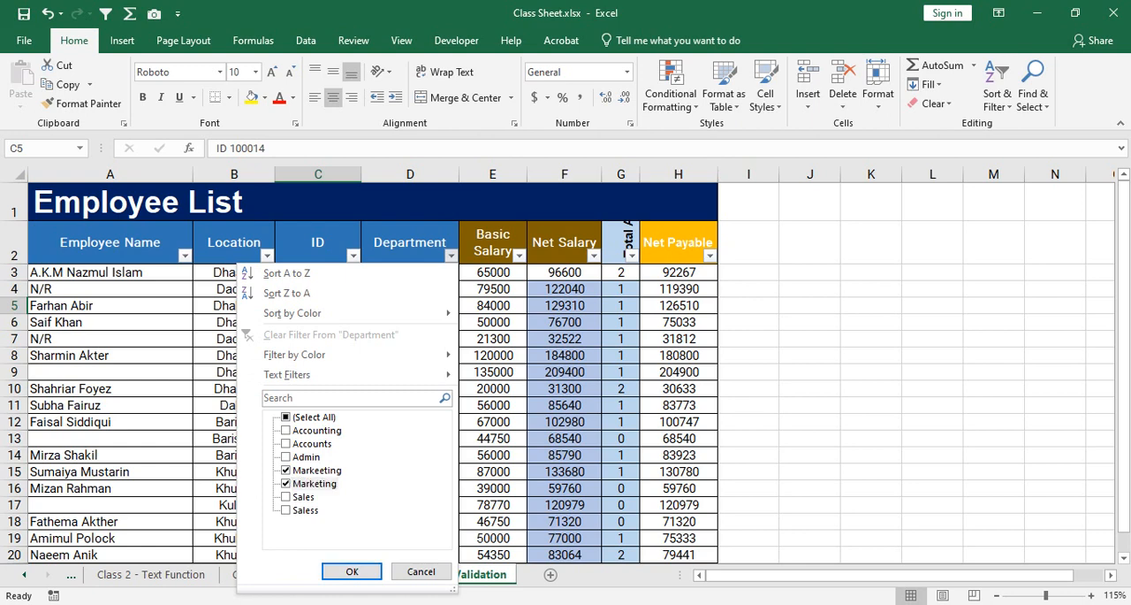
click(352, 571)
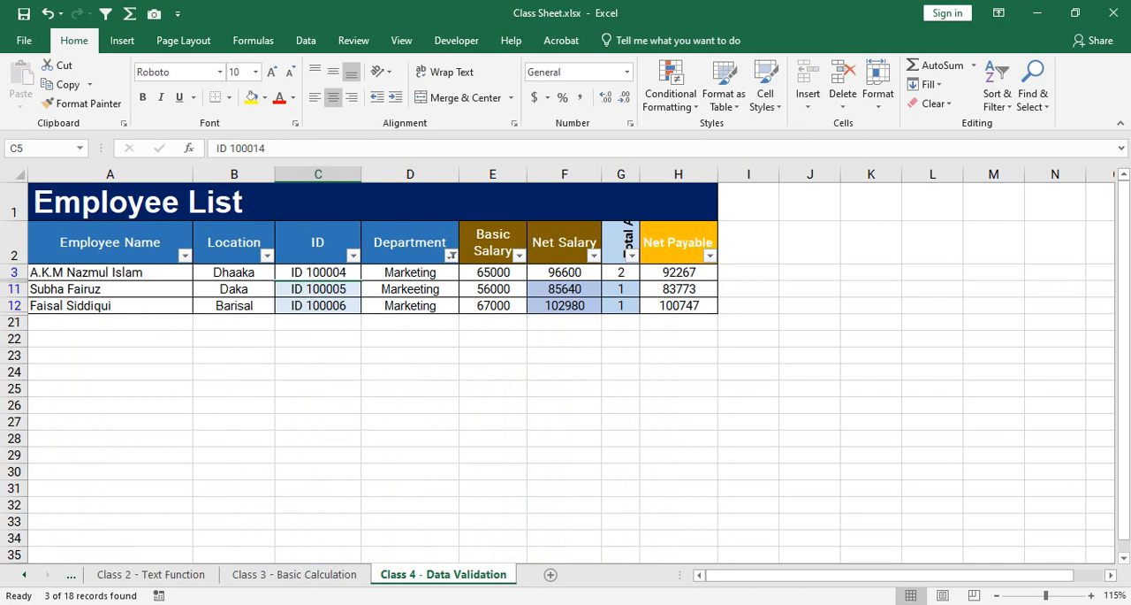
Select all departments again in the Department filter to restore the full employee list.
click(451, 256)
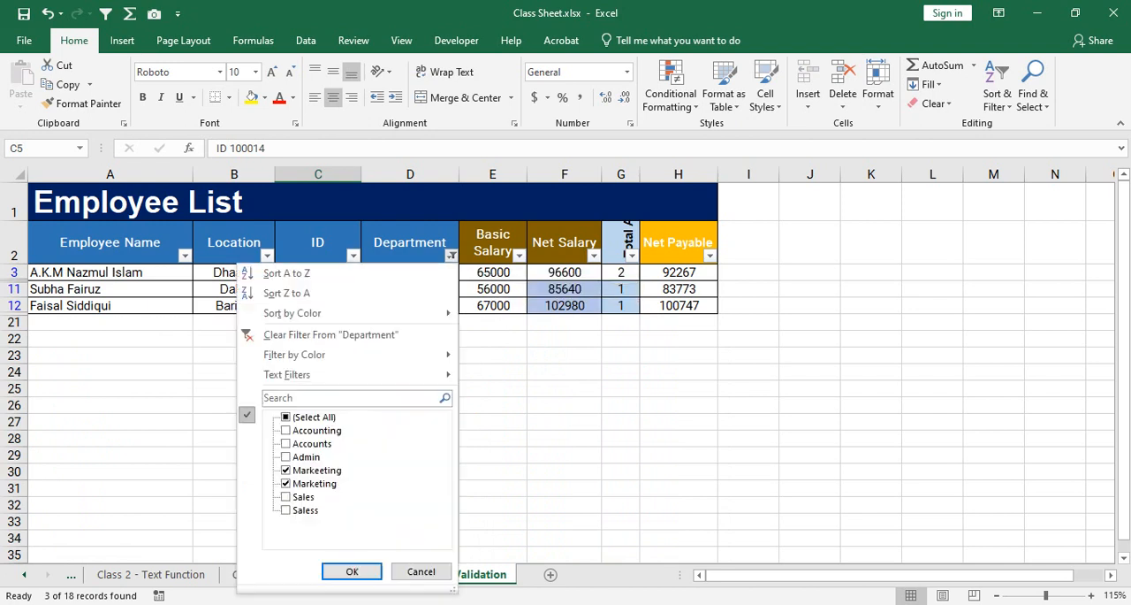
click(287, 418)
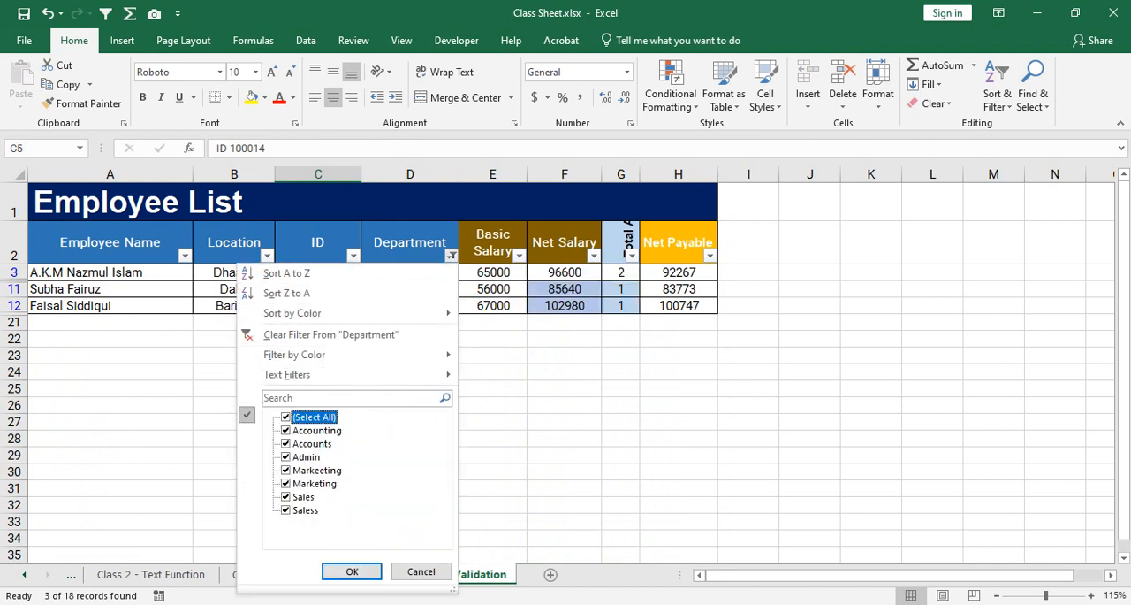
click(351, 571)
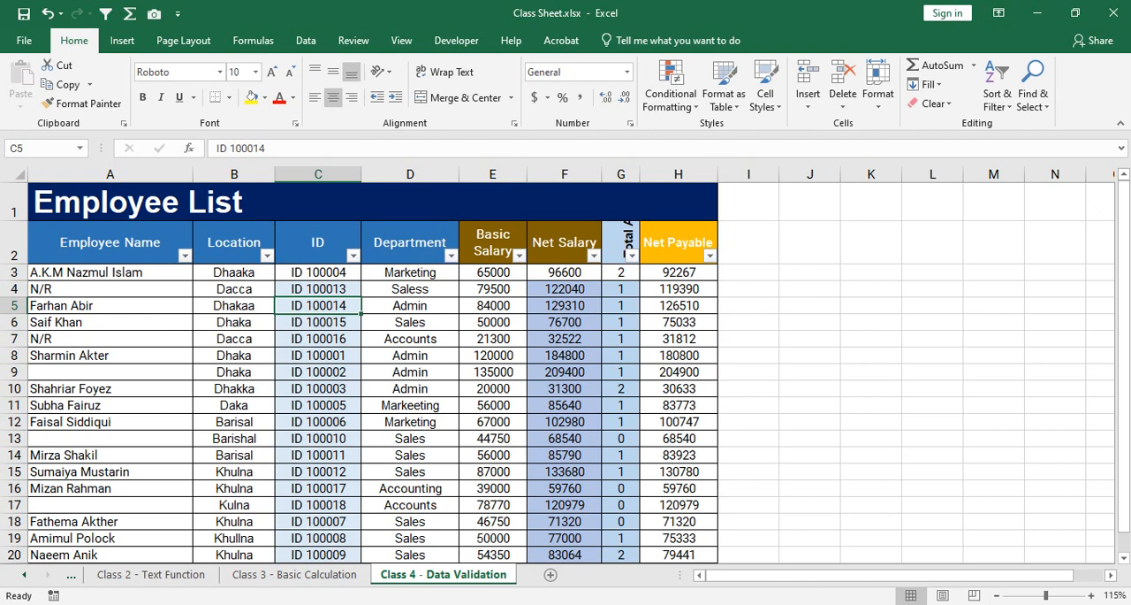
Clear all the Location entries in cells B3:B20 of the Employee List.
drag(234, 272, 292, 574)
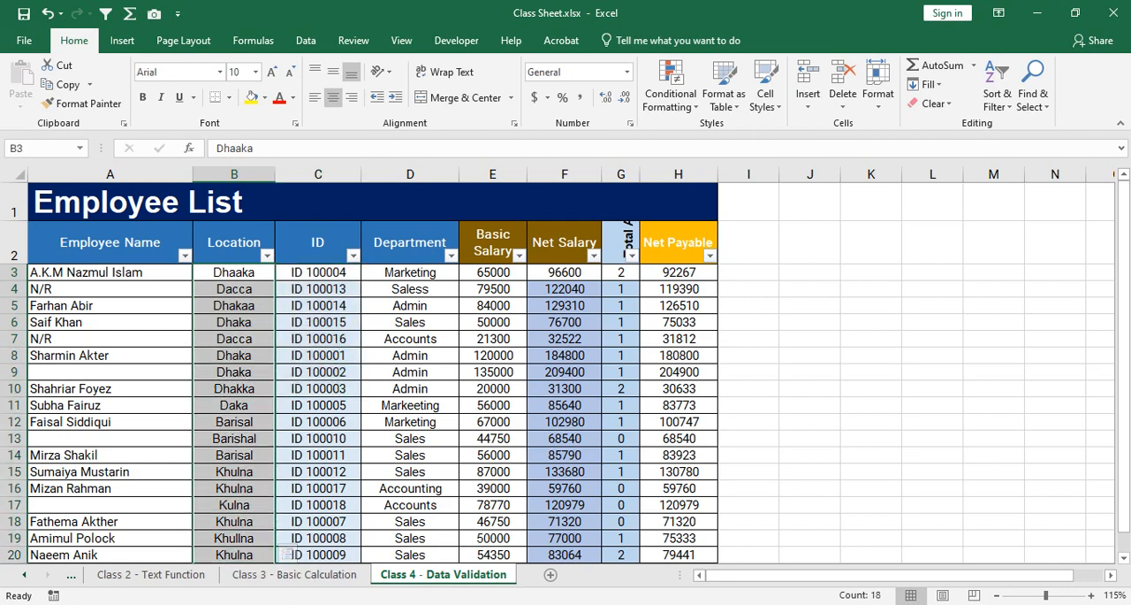
scroll(284, 553, down, 1)
scroll(285, 553, up, 1)
click(234, 272)
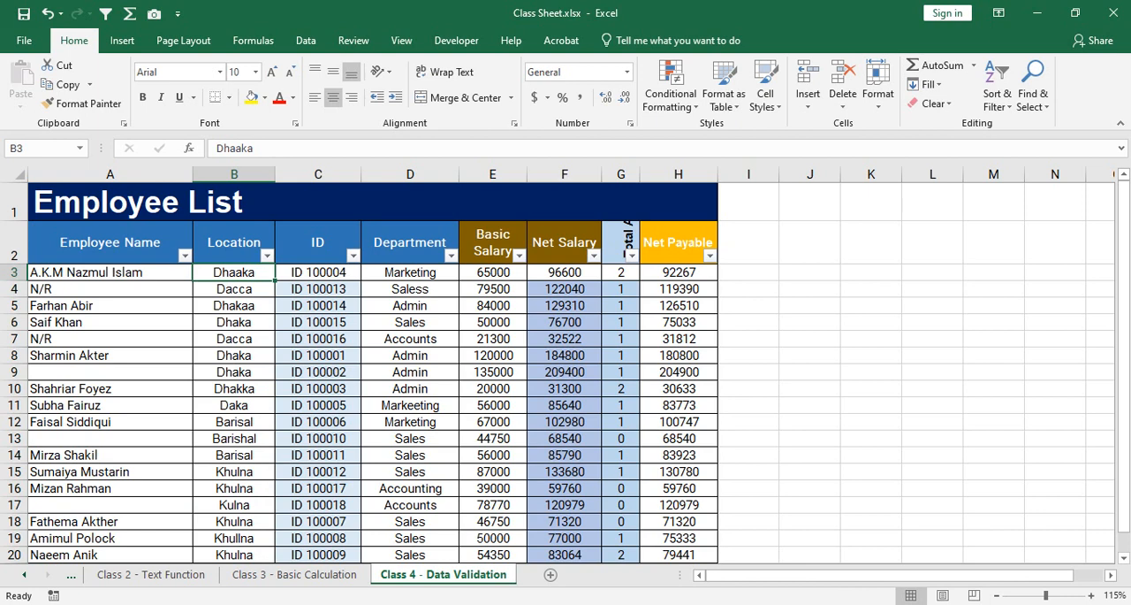
drag(234, 272, 234, 473)
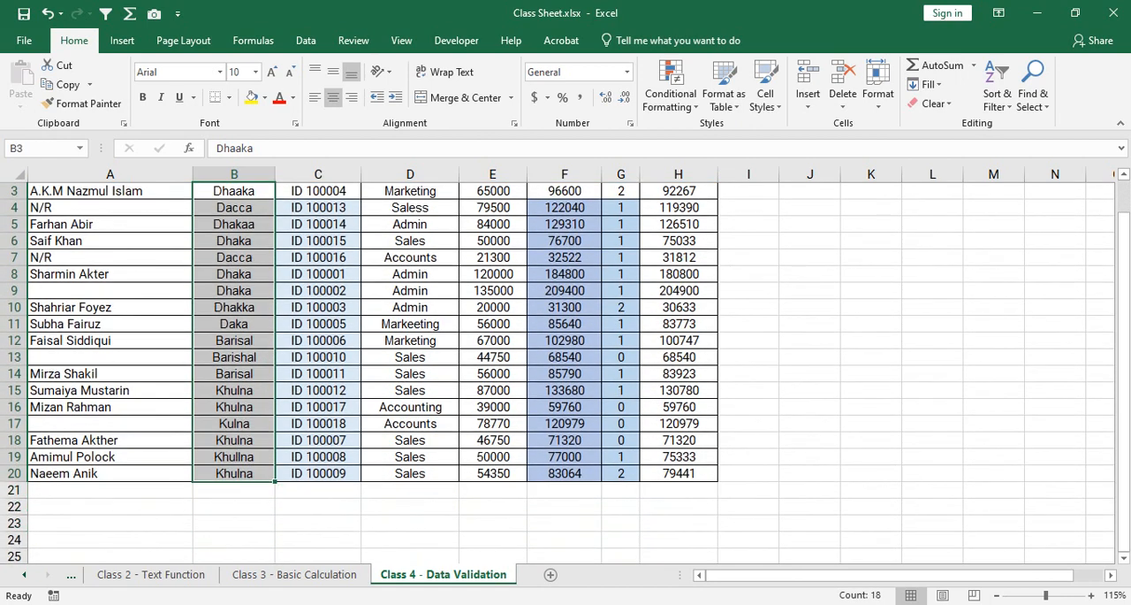
right_click(241, 223)
click(292, 426)
click(235, 257)
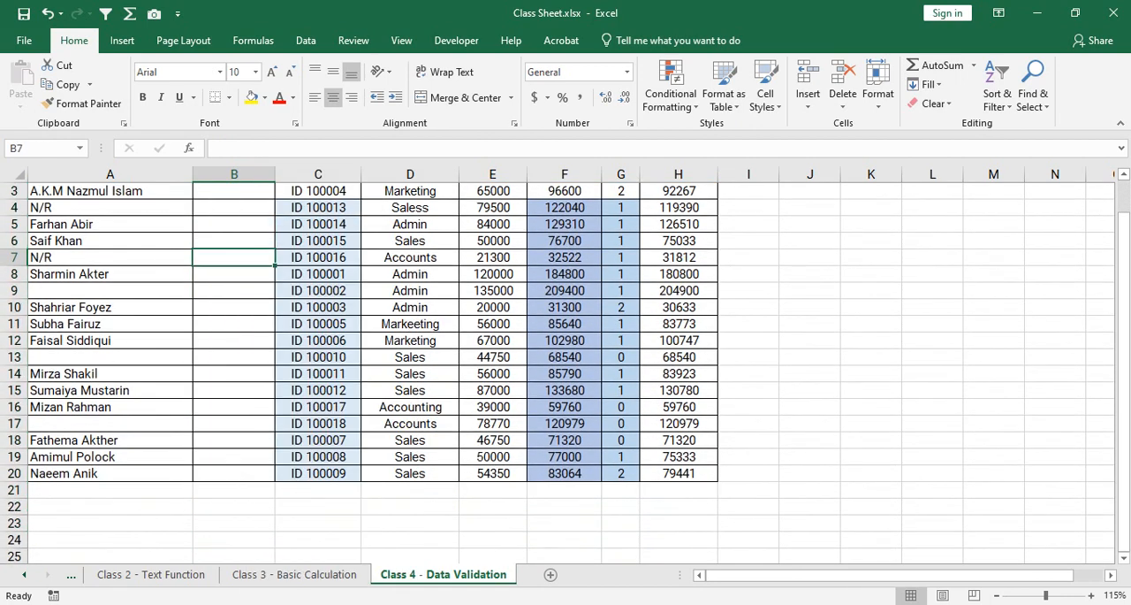
scroll(234, 257, up, 1)
click(235, 272)
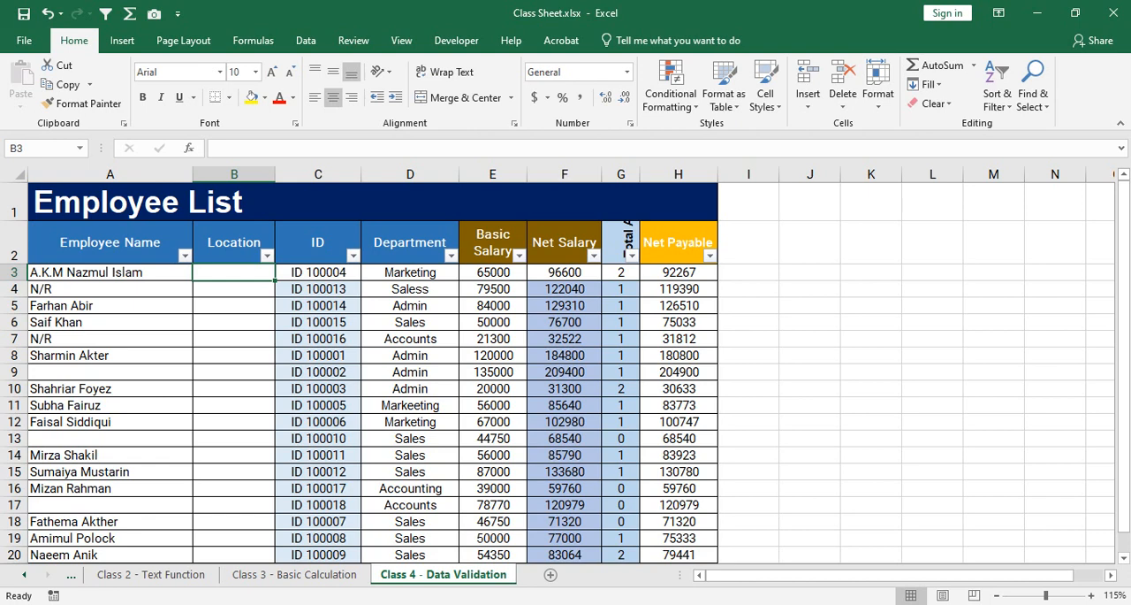
Switch to the Google Meet page in the browser and try to stop presenting the screen.
click(505, 604)
click(407, 555)
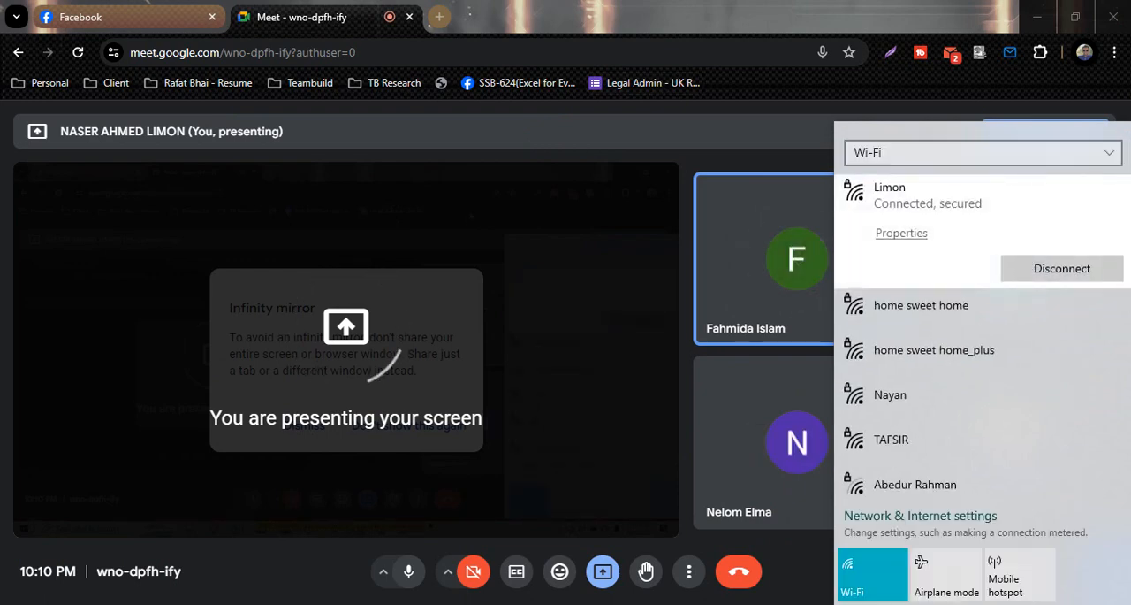
click(783, 92)
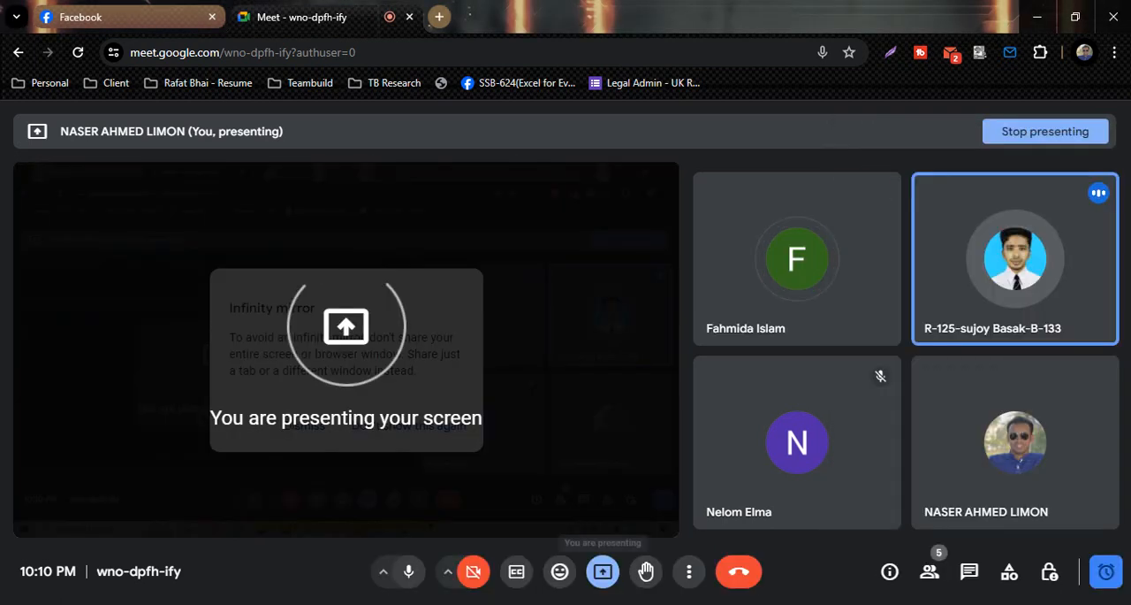
click(602, 570)
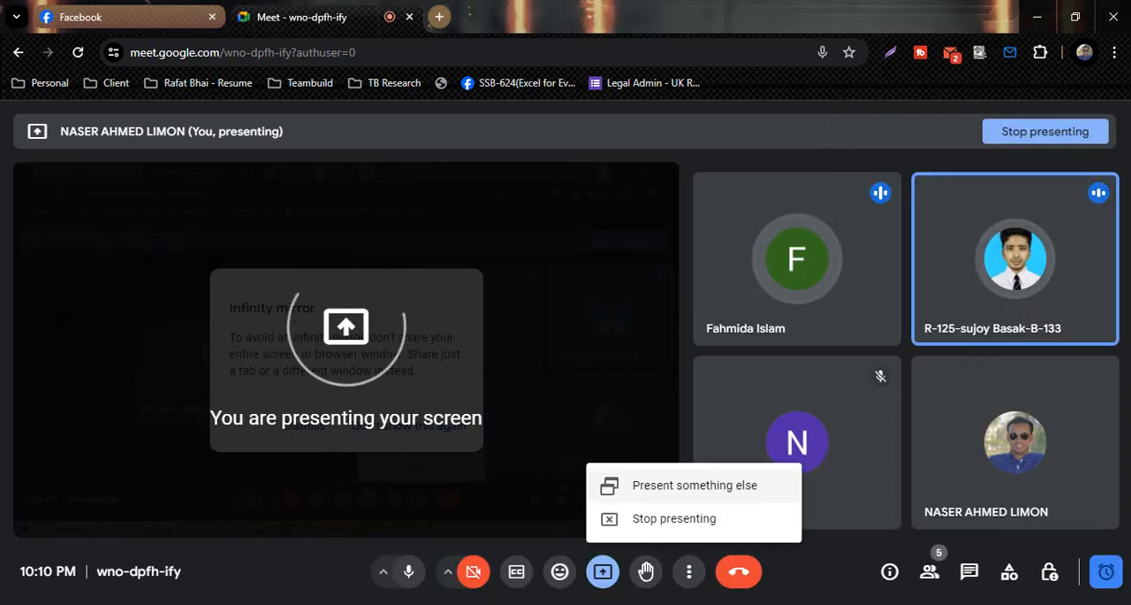
click(675, 519)
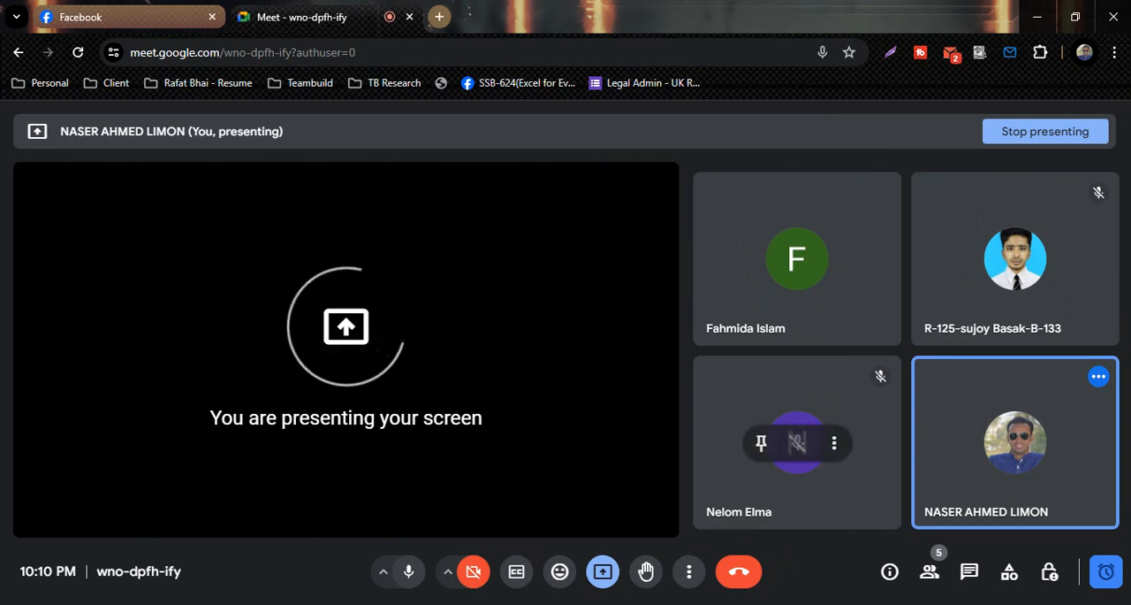
Disconnect the computer from its current Wi-Fi network and try to reconnect to it.
click(972, 603)
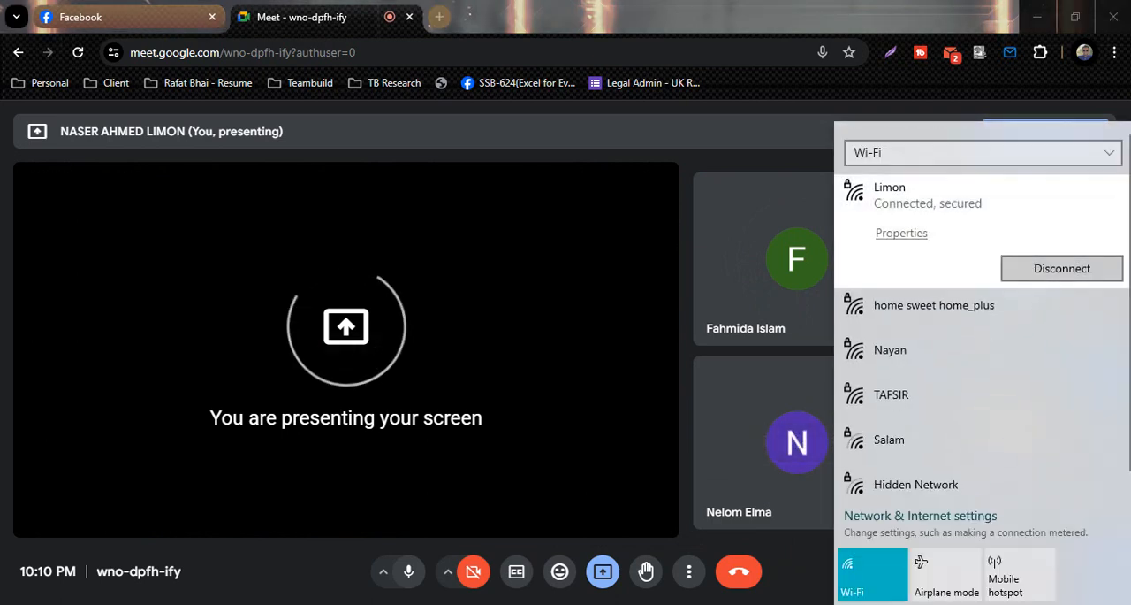
click(1062, 269)
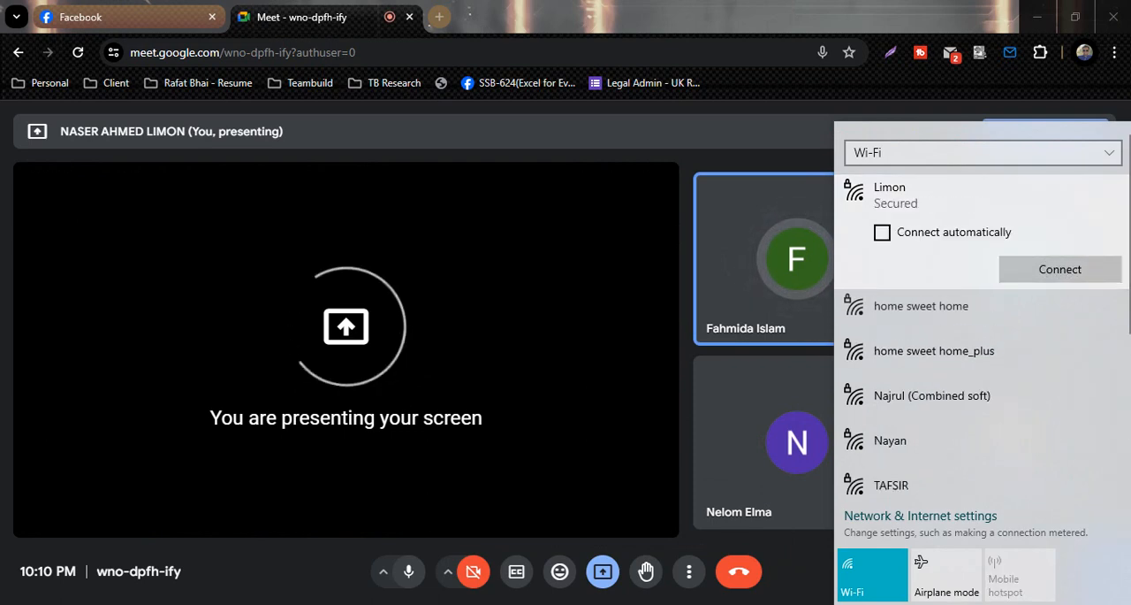
click(1061, 269)
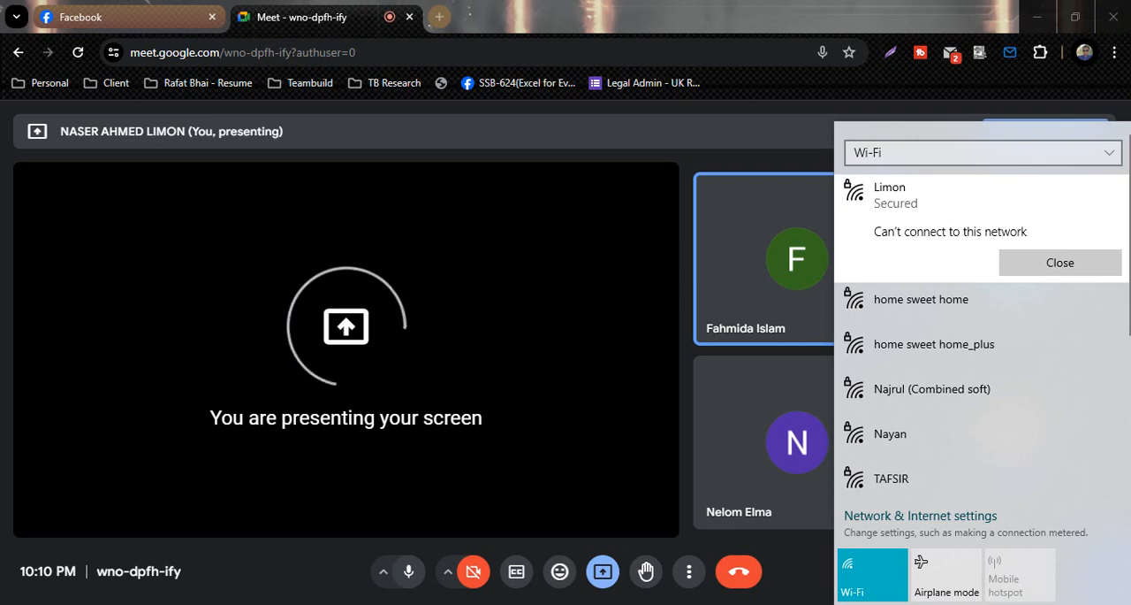
click(1059, 262)
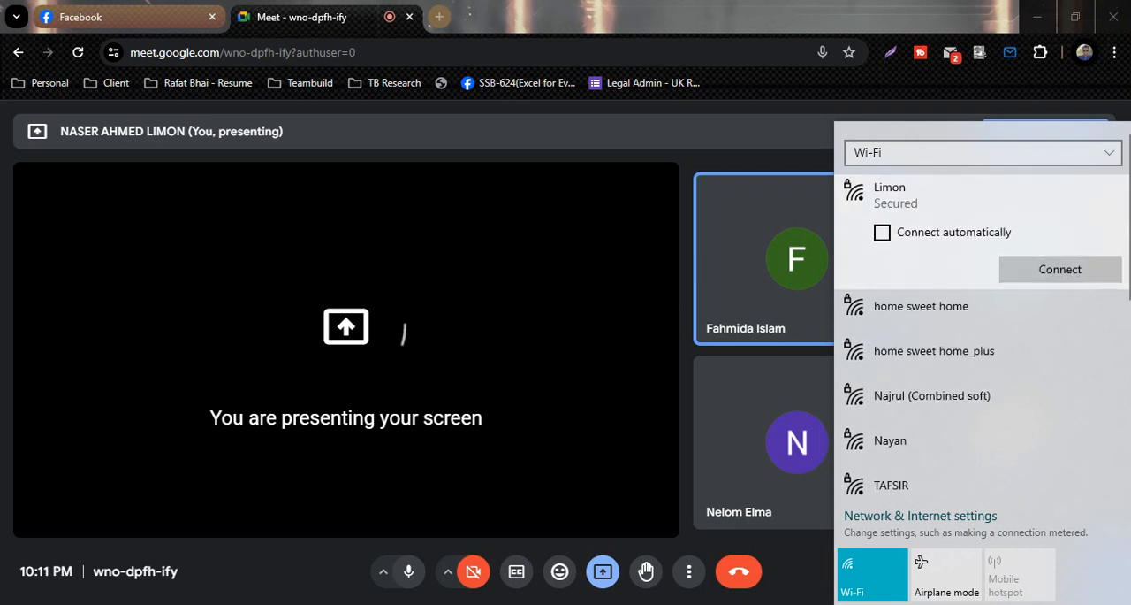
click(1060, 269)
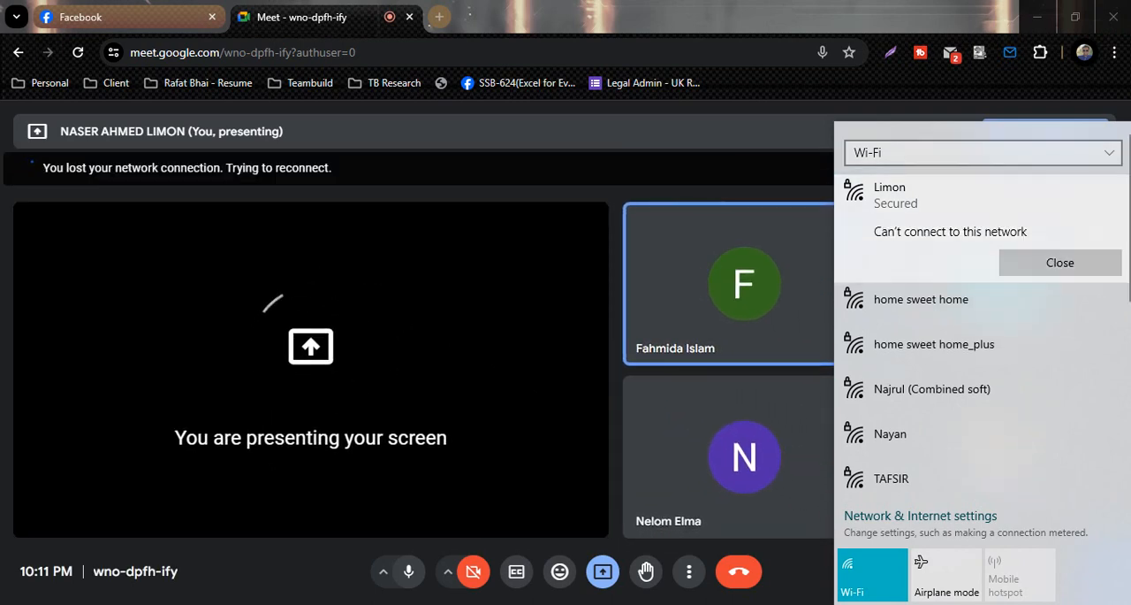
click(1060, 263)
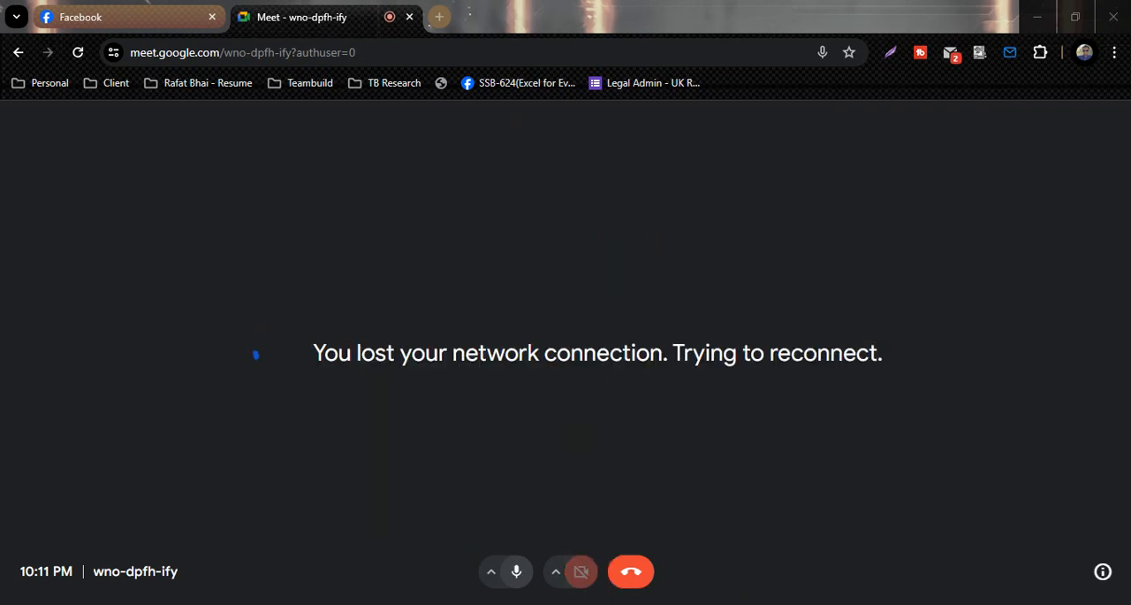
Retry connecting to the same secured Wi-Fi network until the call reconnects, and dismiss the network list.
click(1030, 604)
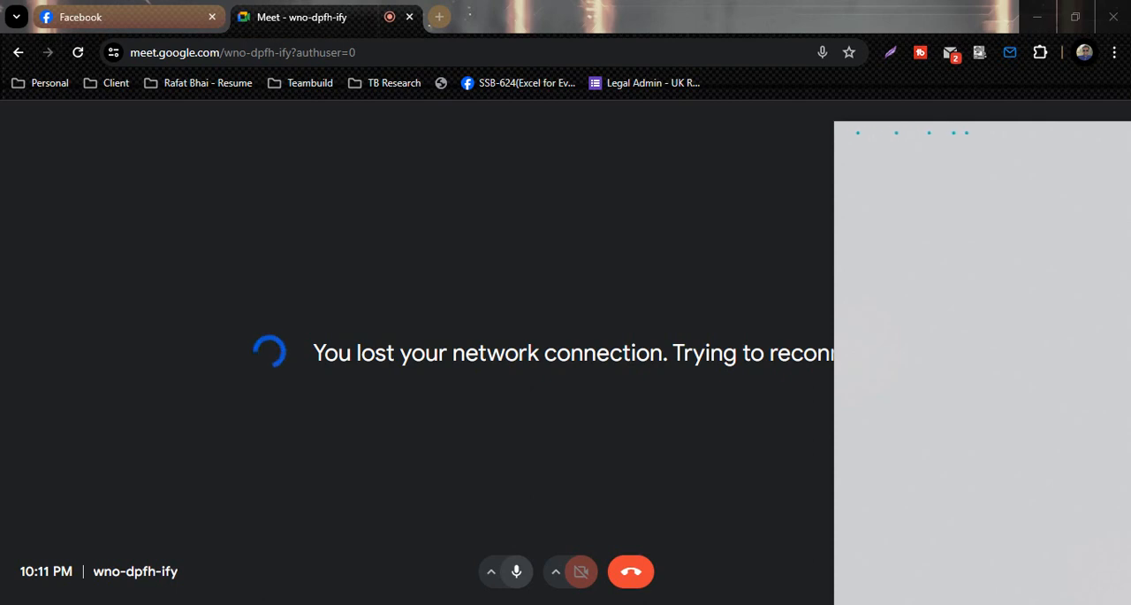
click(890, 189)
click(1061, 265)
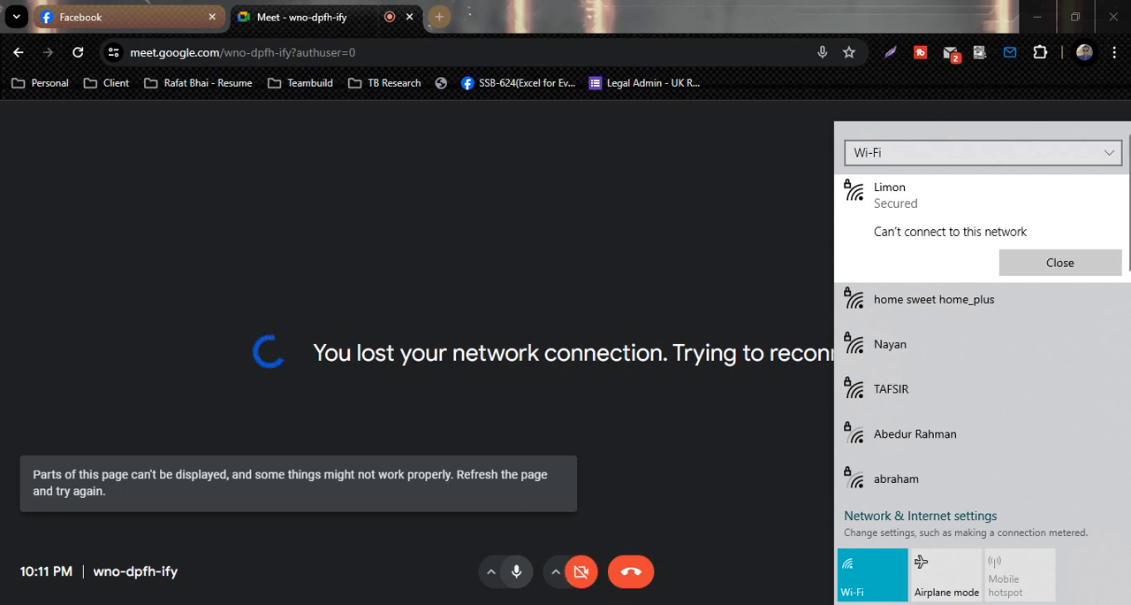
click(1059, 262)
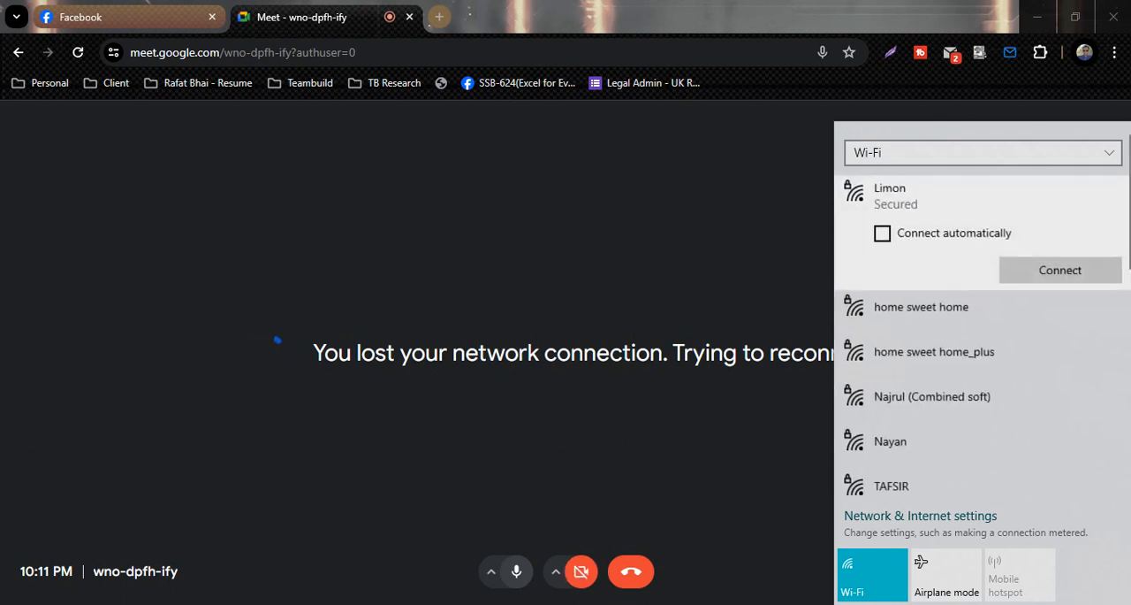
click(1060, 265)
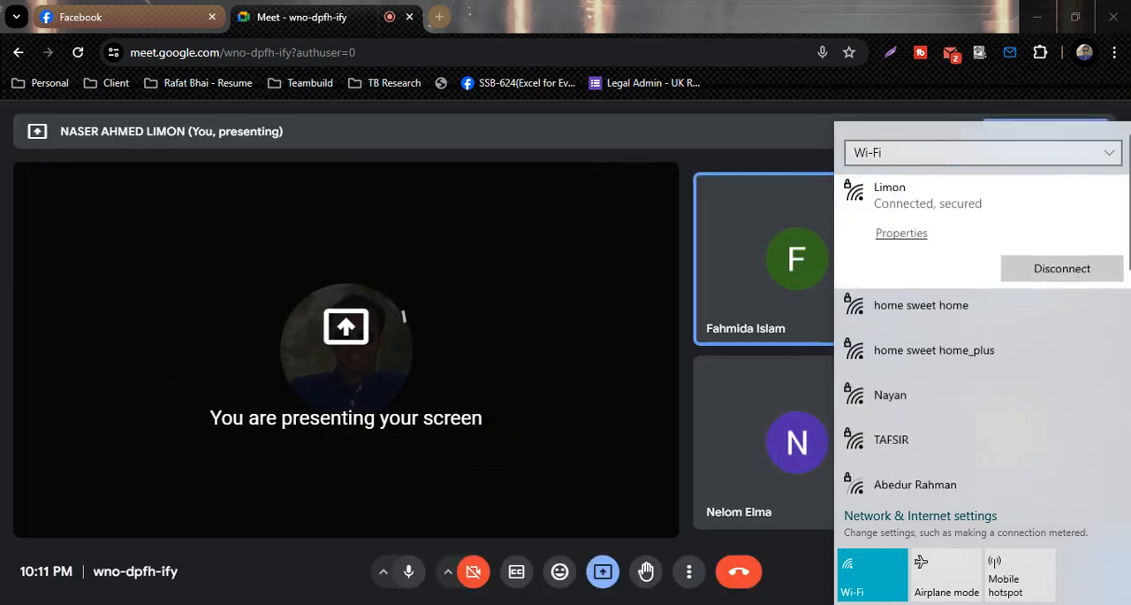
key(Escape)
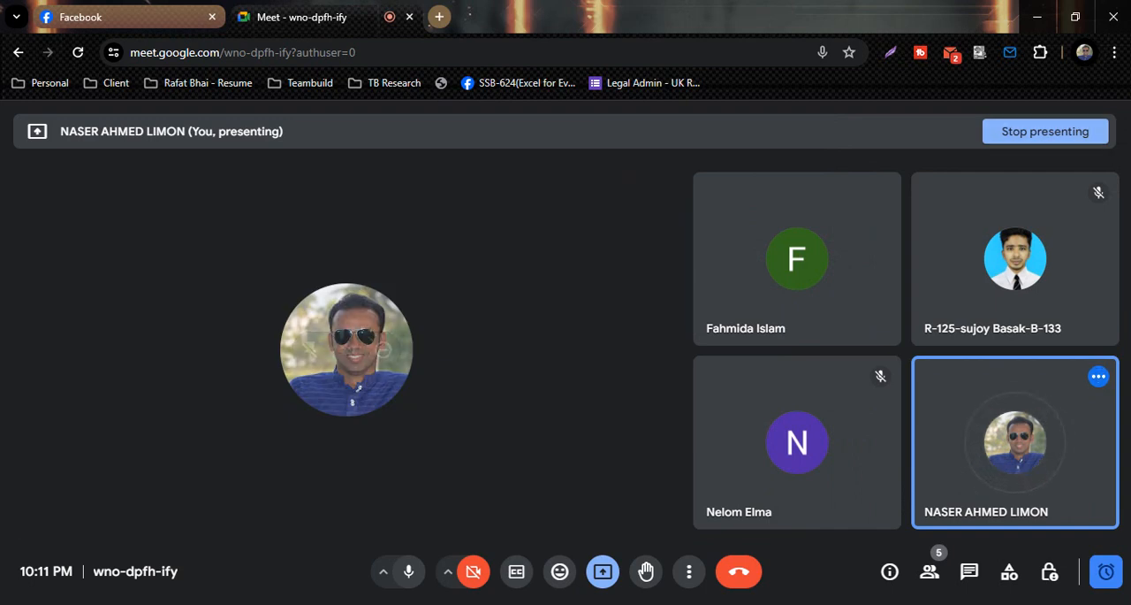
Stop presenting the screen in the call and switch back to the Excel workbook.
click(603, 572)
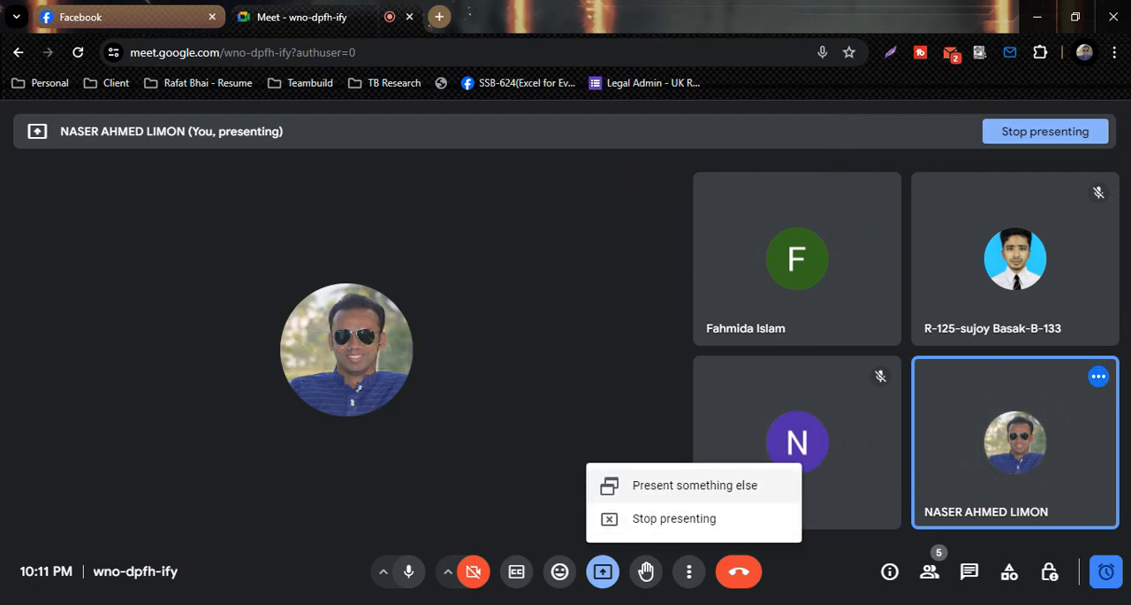
click(686, 519)
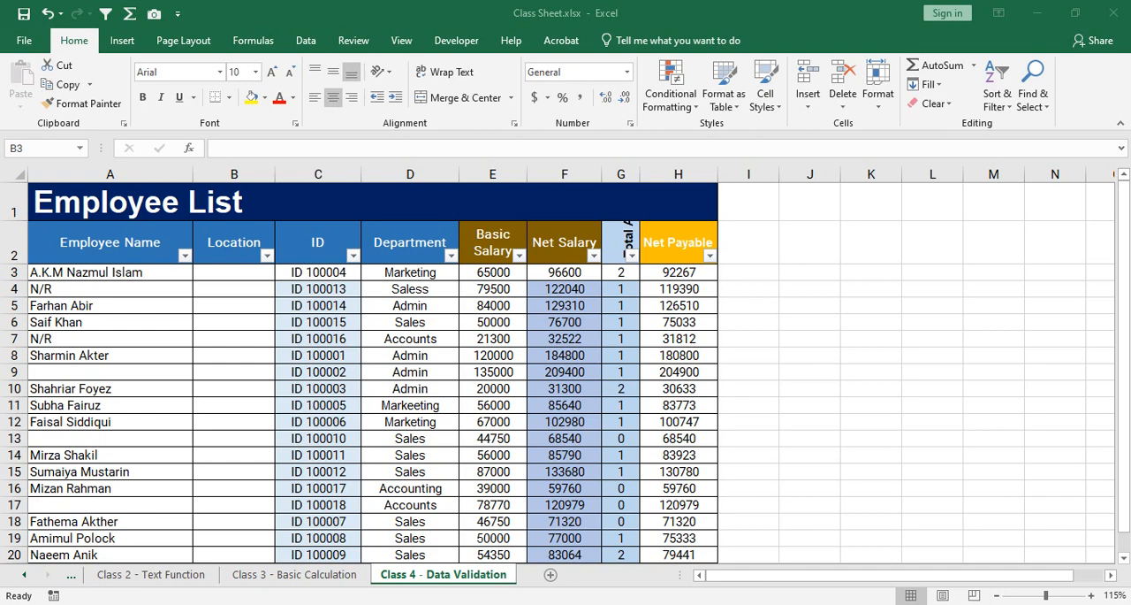
key(alt+Tab)
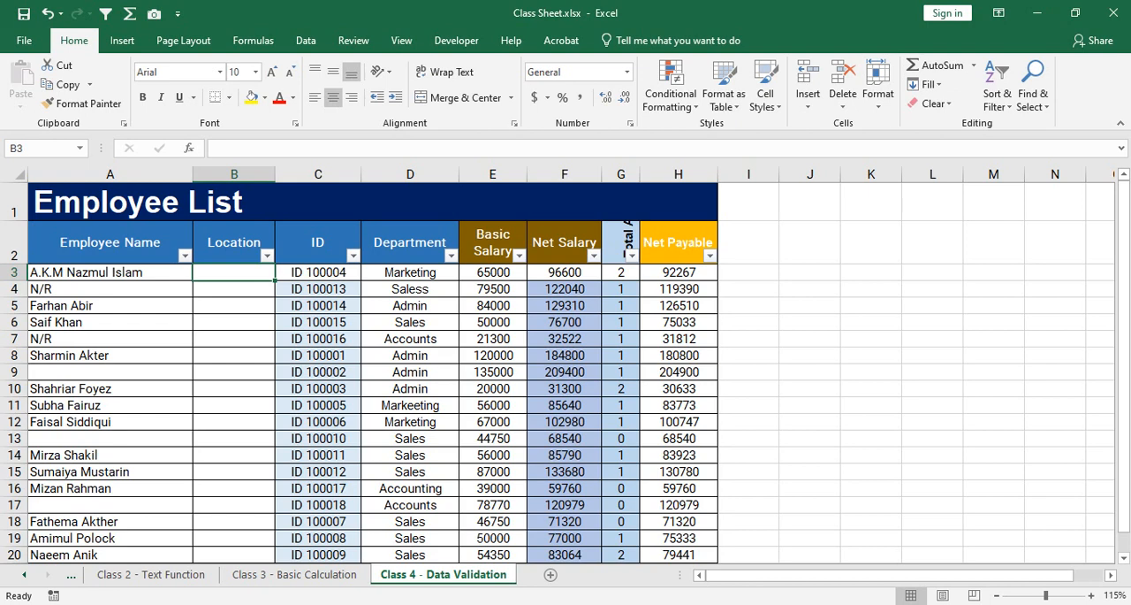
Open the Data Validation settings for the blank Location cells B3:B20, with the sheet zoomed to 100%.
drag(318, 272, 318, 455)
drag(234, 272, 234, 554)
click(234, 372)
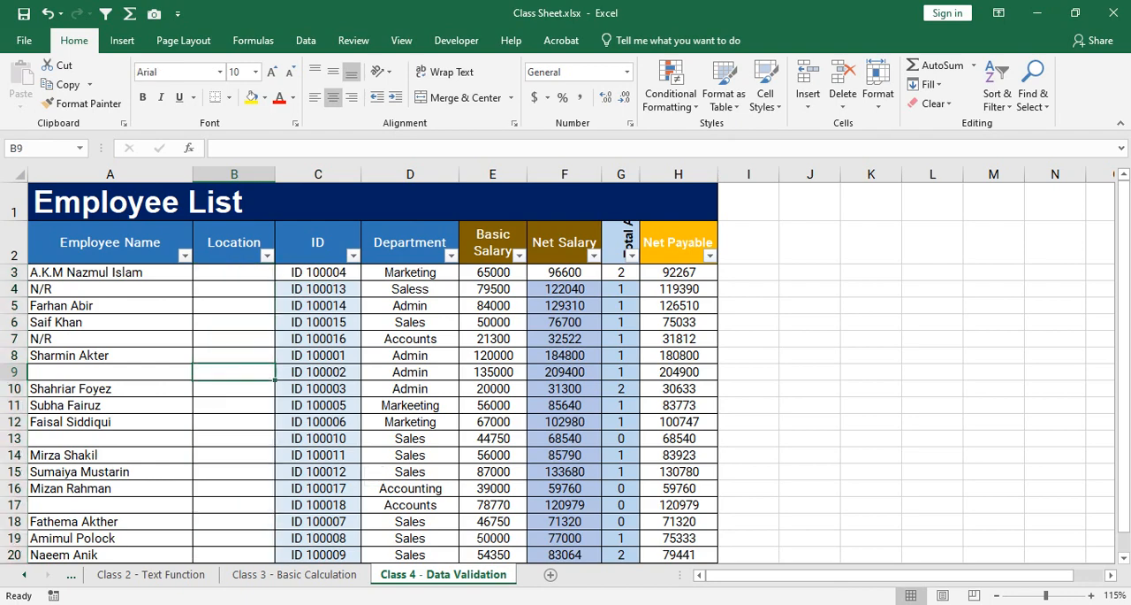
scroll(566, 365, down, 1)
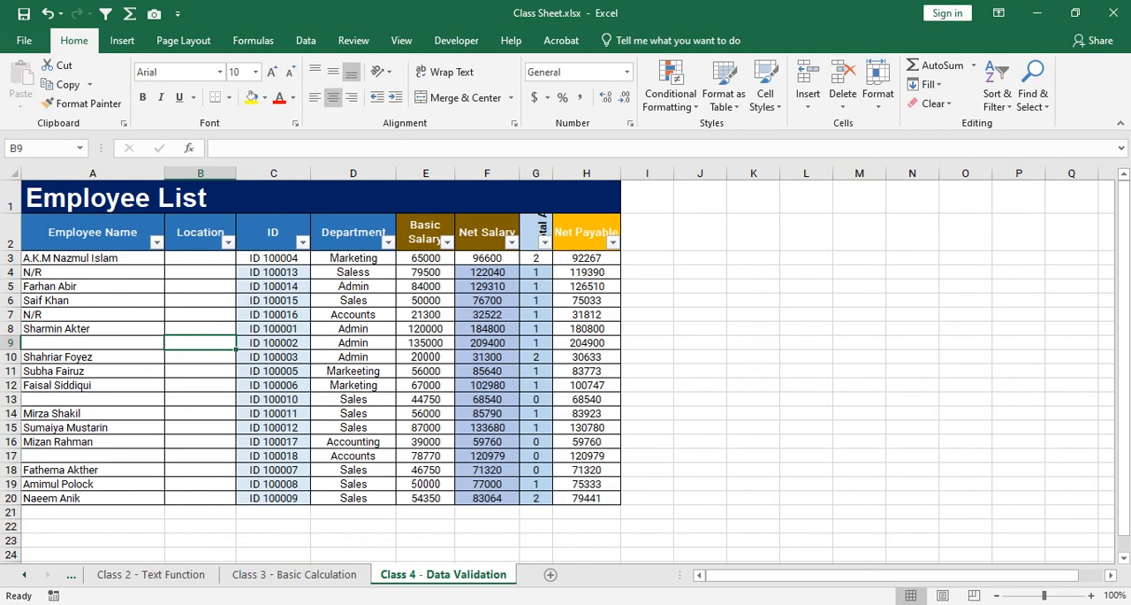
drag(201, 258, 201, 499)
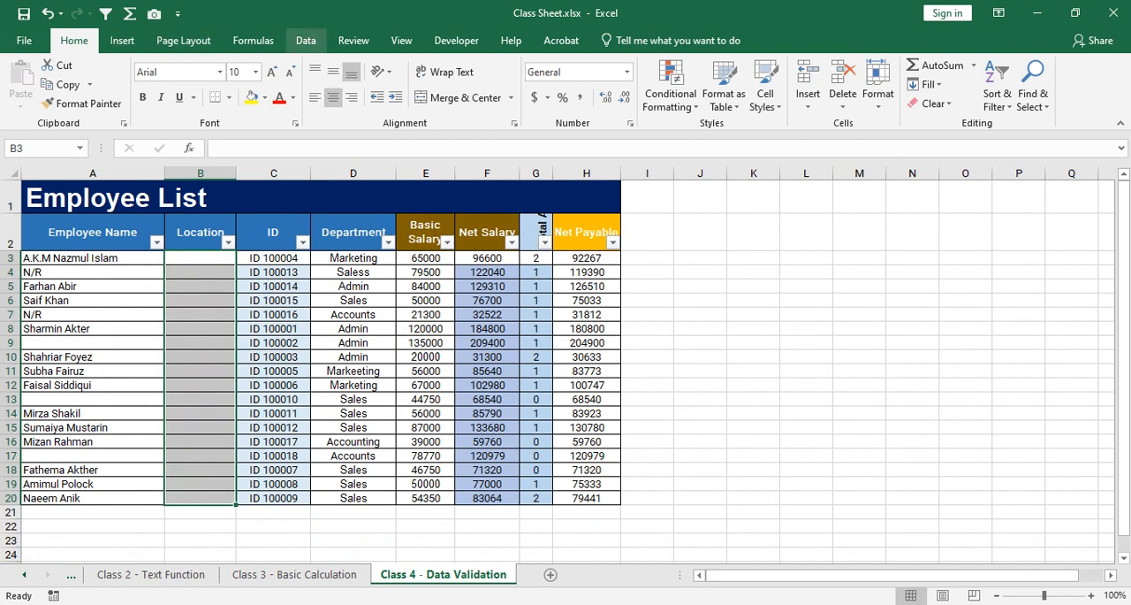
click(306, 41)
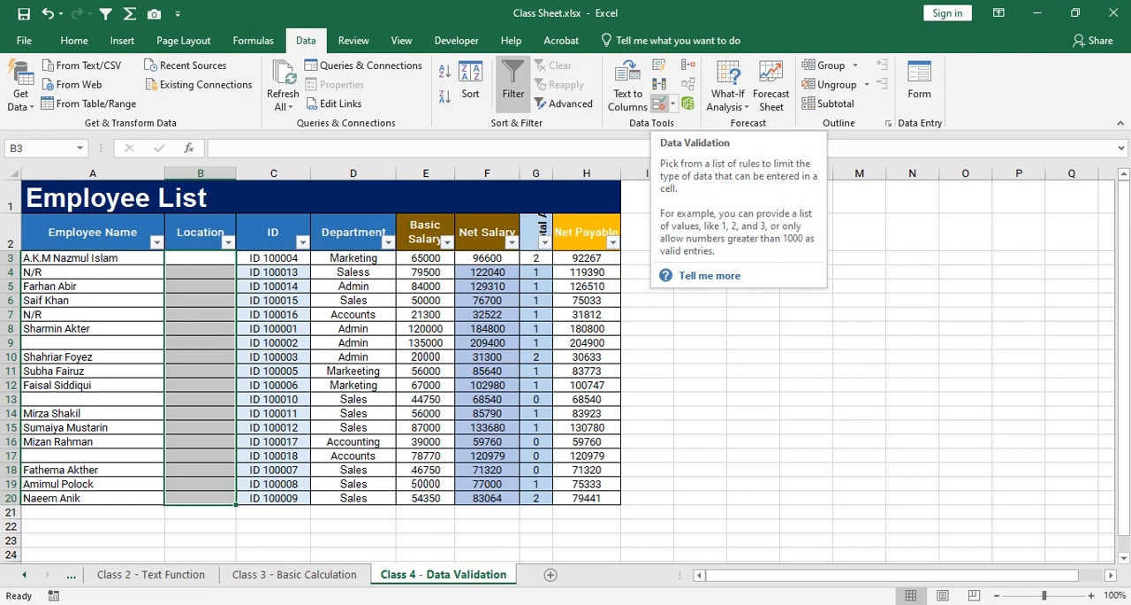
click(658, 103)
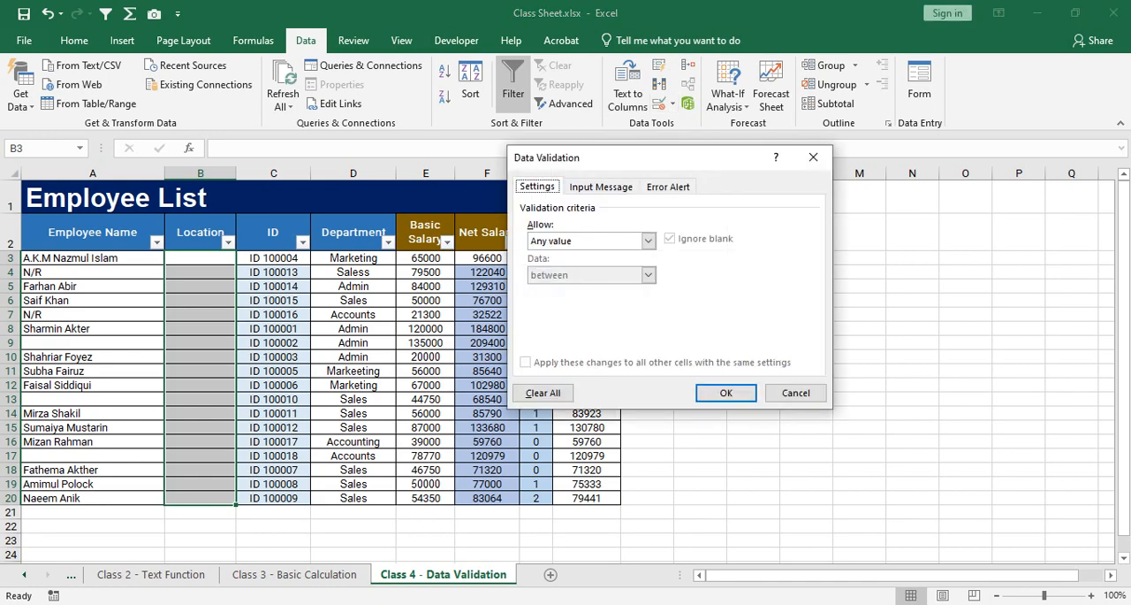
drag(575, 157, 731, 180)
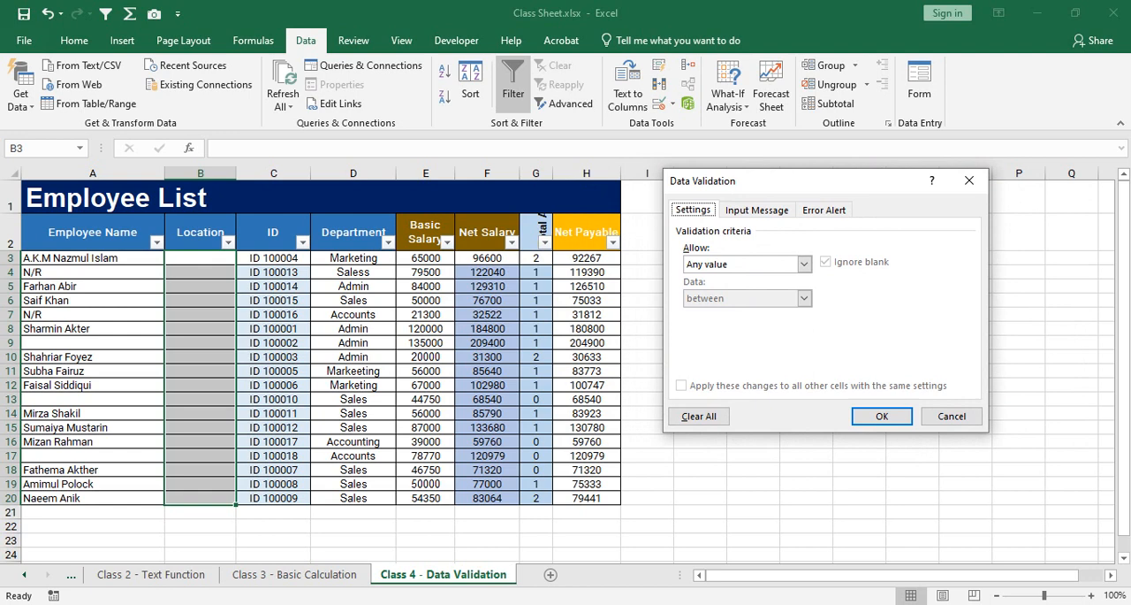
key(Escape)
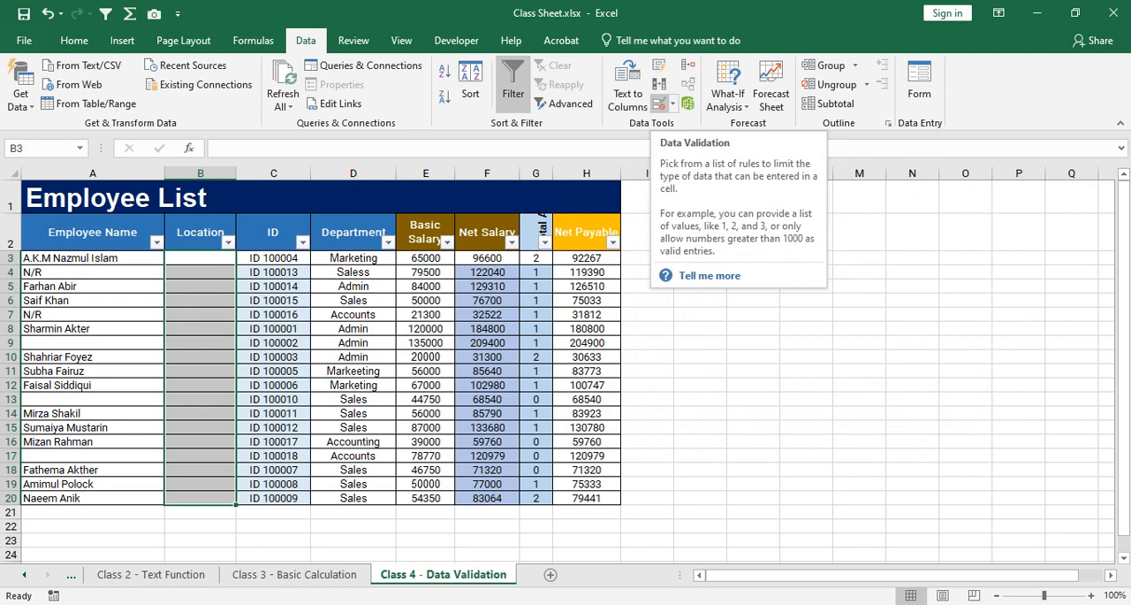
click(658, 104)
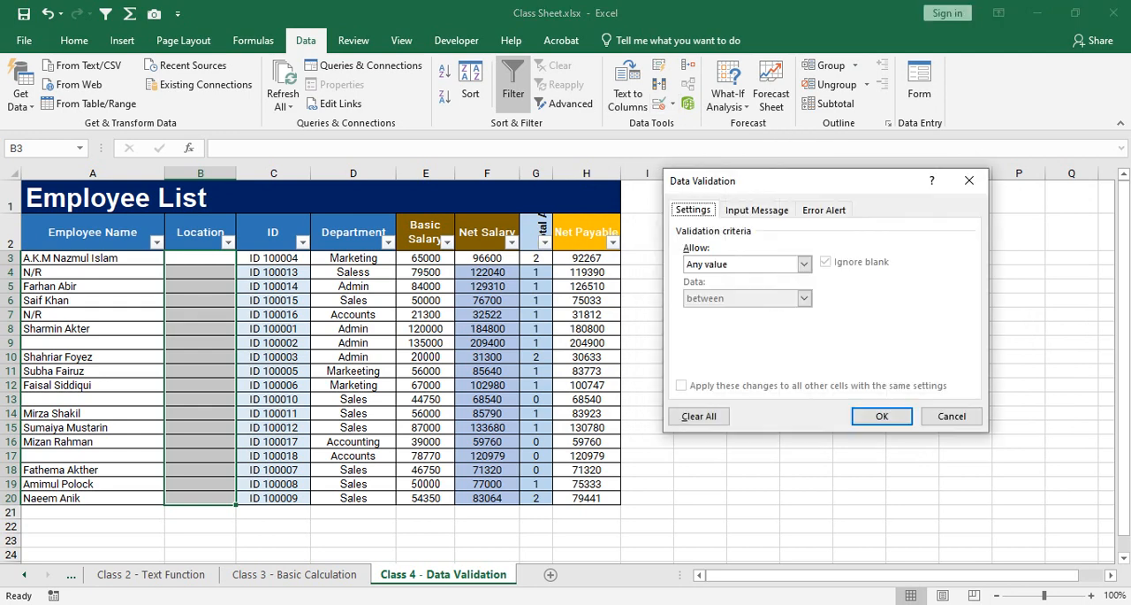
Examine the Input Message and Error Alert options of Data Validation, and return to the validation criteria.
mouse_move(796, 181)
mouse_down()
mouse_move(826, 182)
mouse_move(812, 188)
mouse_up()
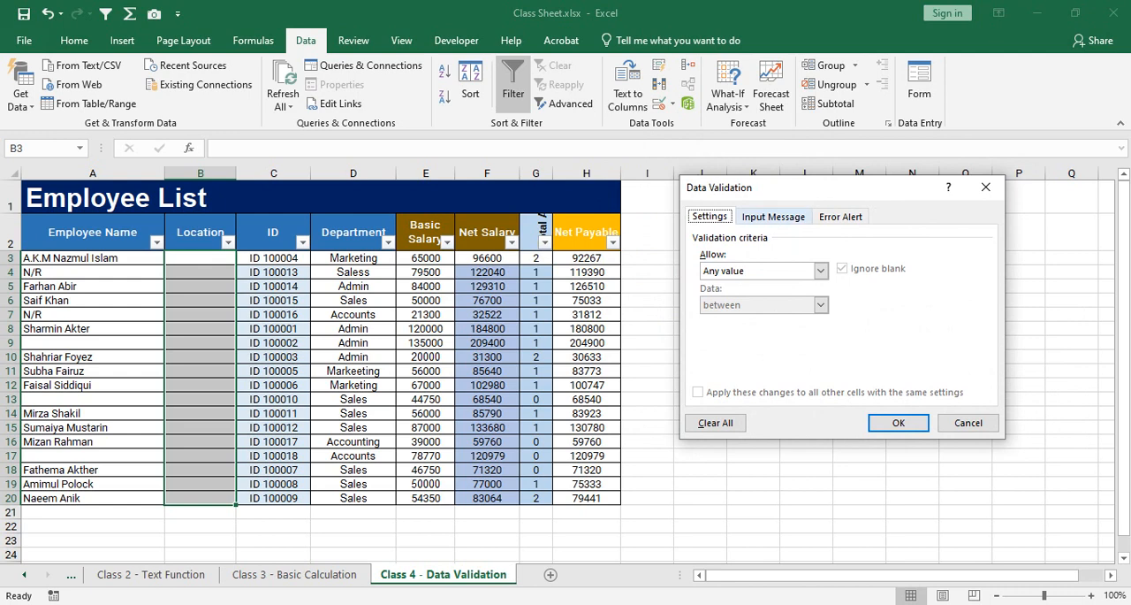
click(773, 216)
click(840, 216)
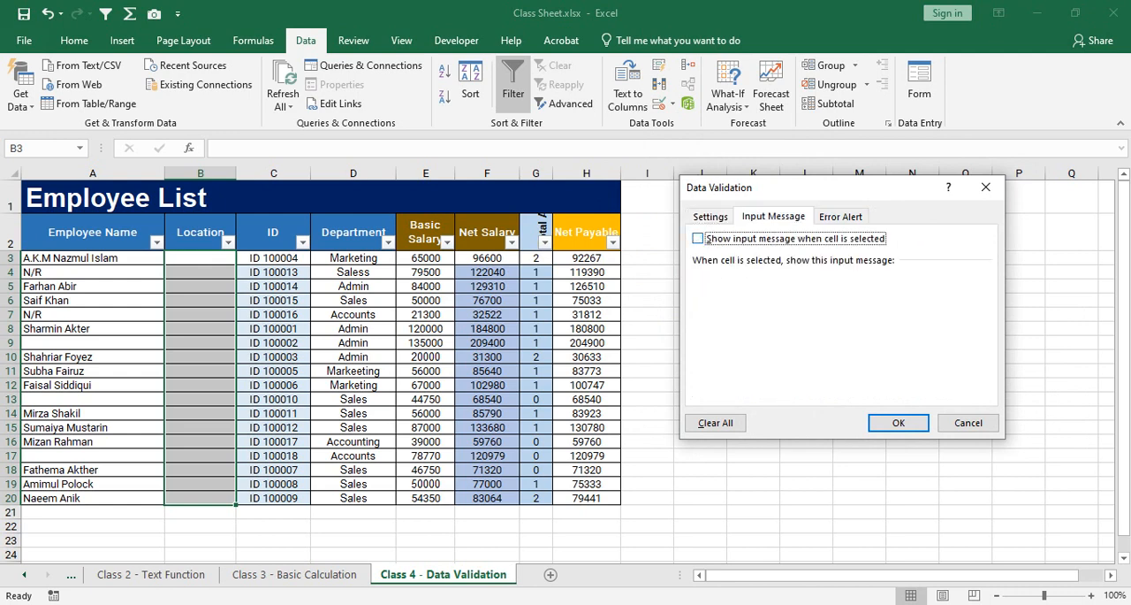
click(699, 239)
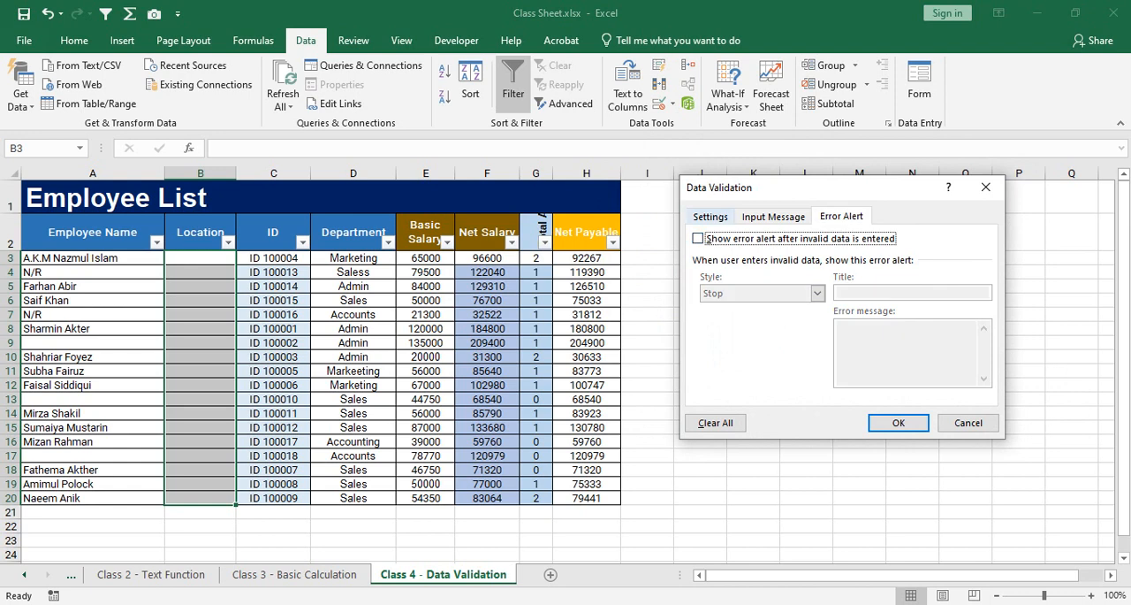
click(710, 217)
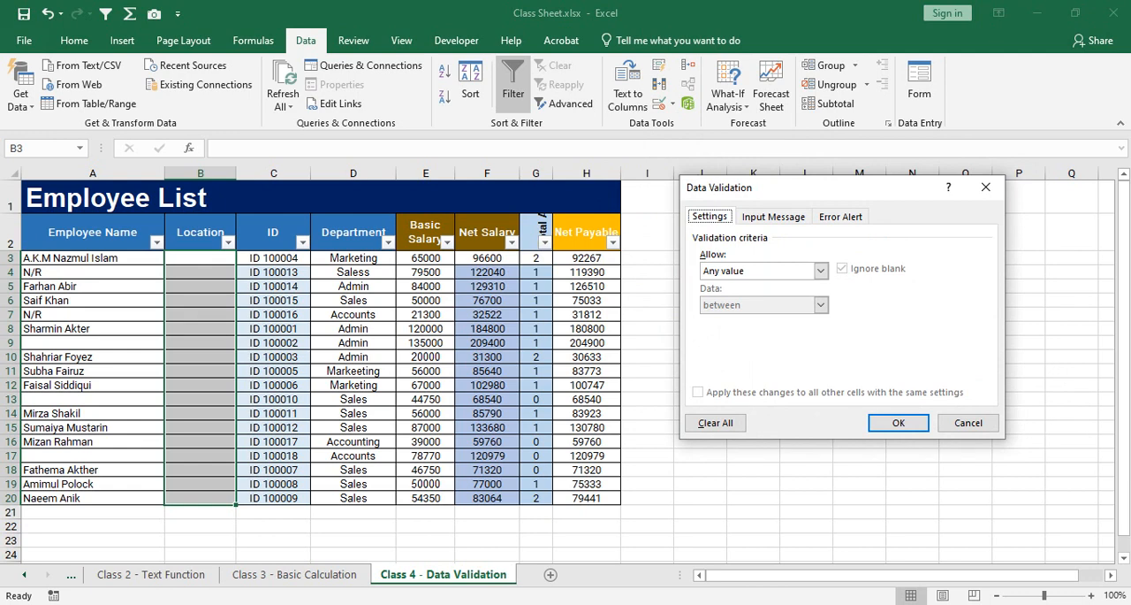
Examine the validation types available in the Allow setting for the Location cells.
click(821, 270)
click(821, 270)
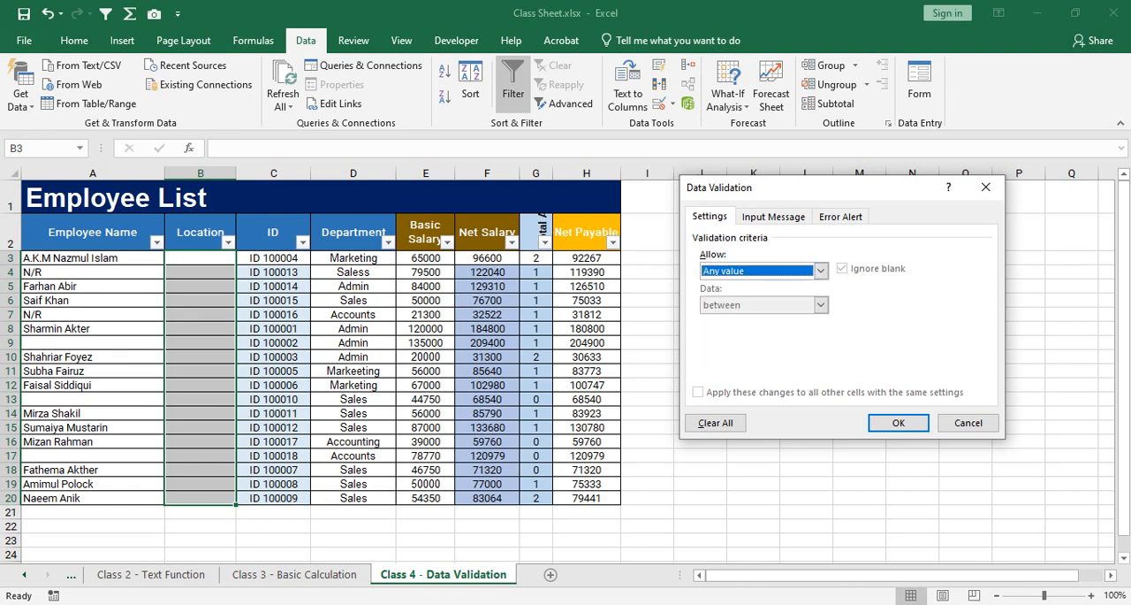
click(821, 270)
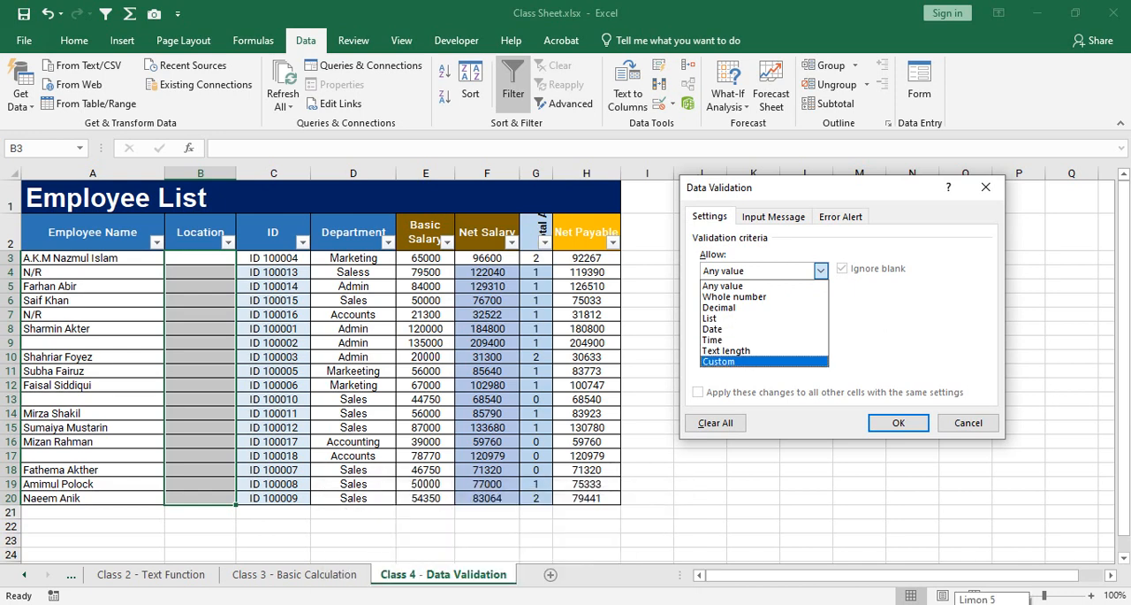
Check the Wi-Fi connection and the presentation in the Google Meet call, and return to the Excel workbook.
click(991, 603)
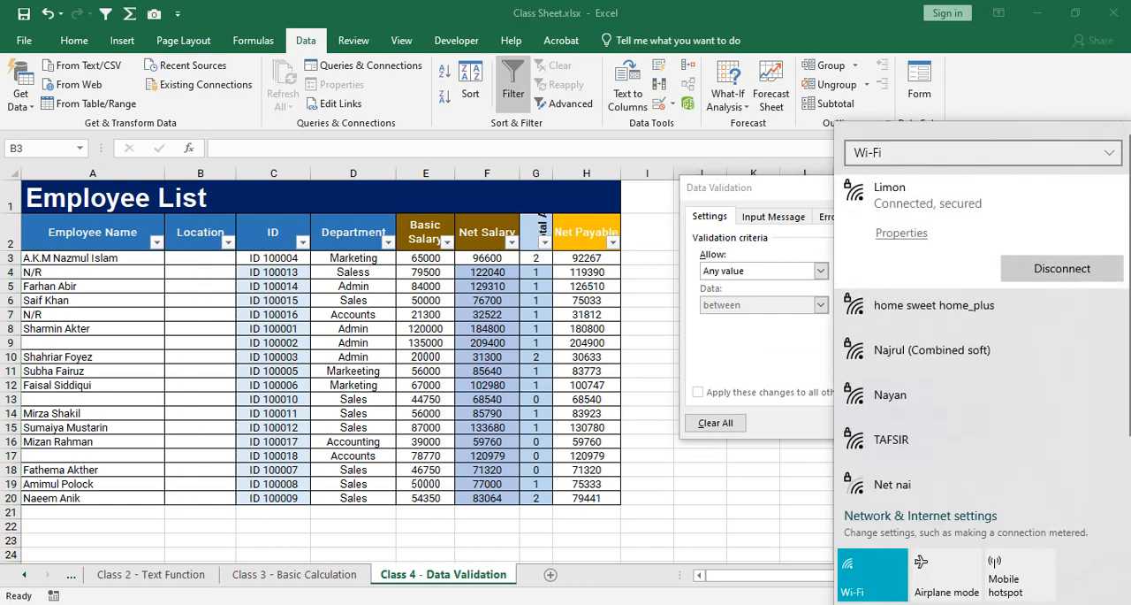
key(Escape)
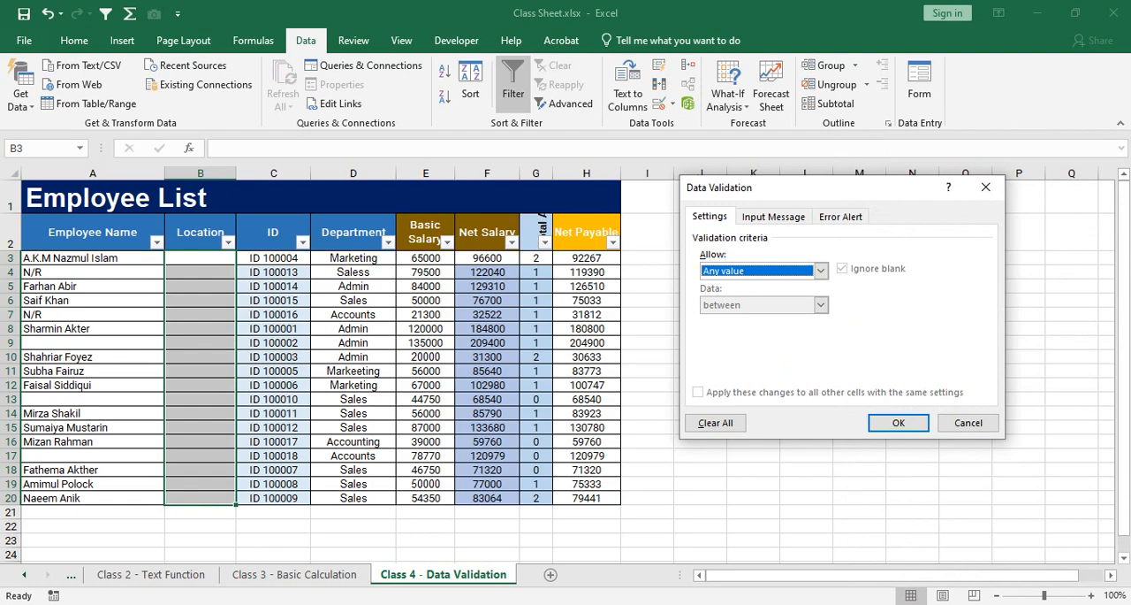
mouse_move(464, 580)
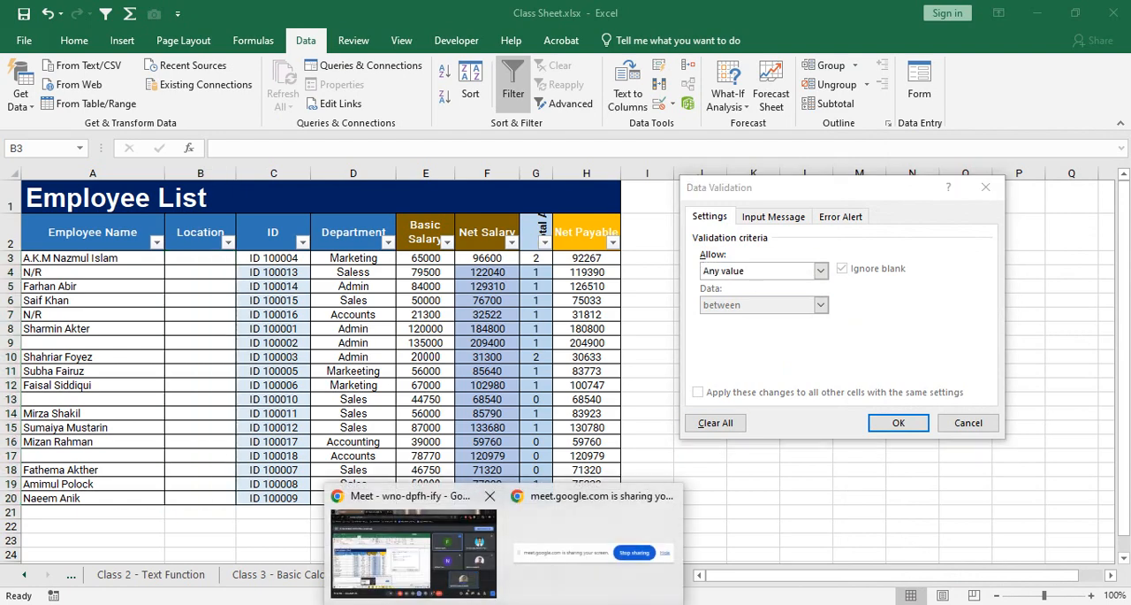
click(416, 531)
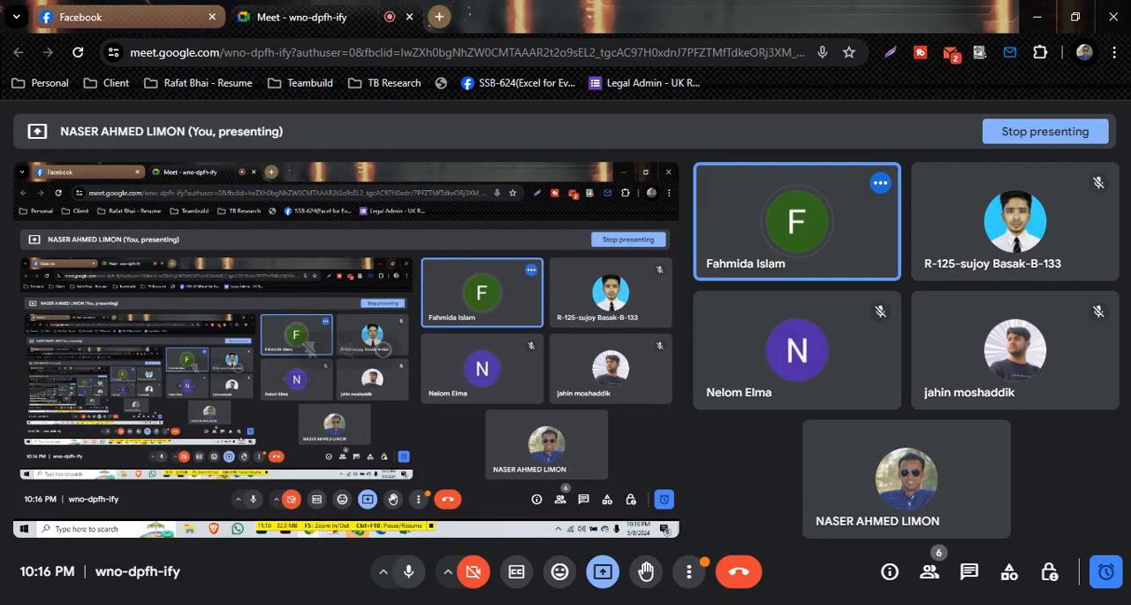
key(alt+Tab)
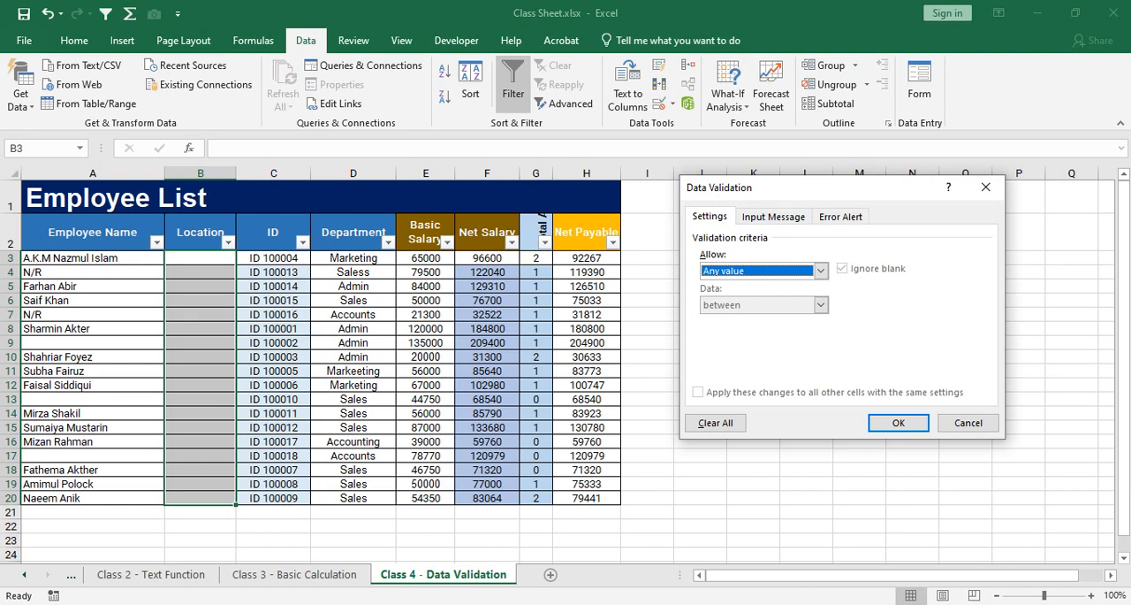
Set the validation criteria for the Location cells to allow a List.
click(821, 270)
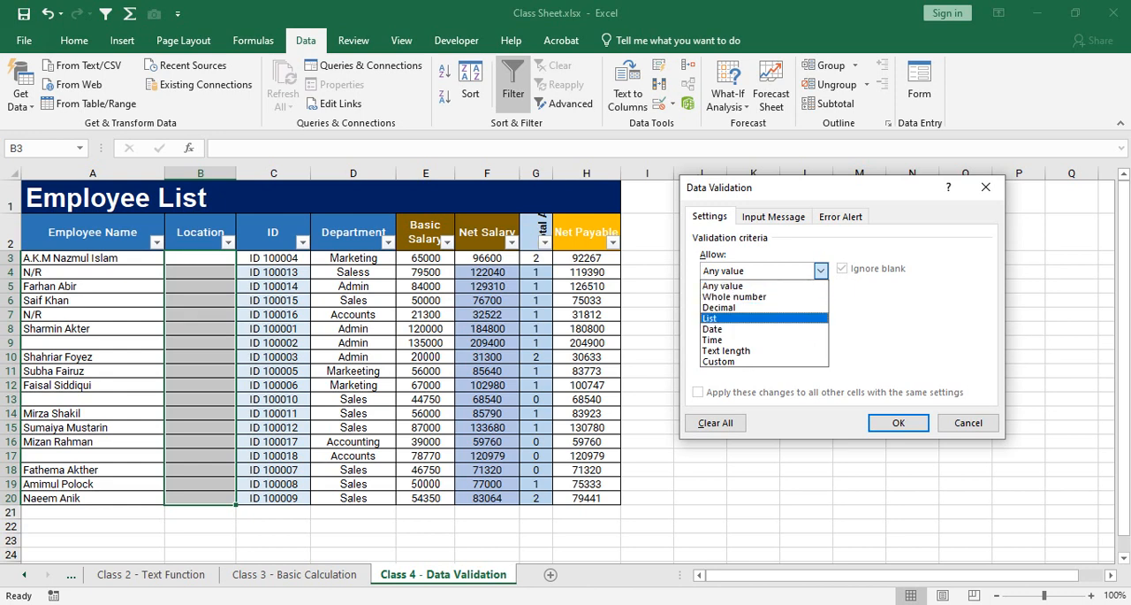
click(764, 318)
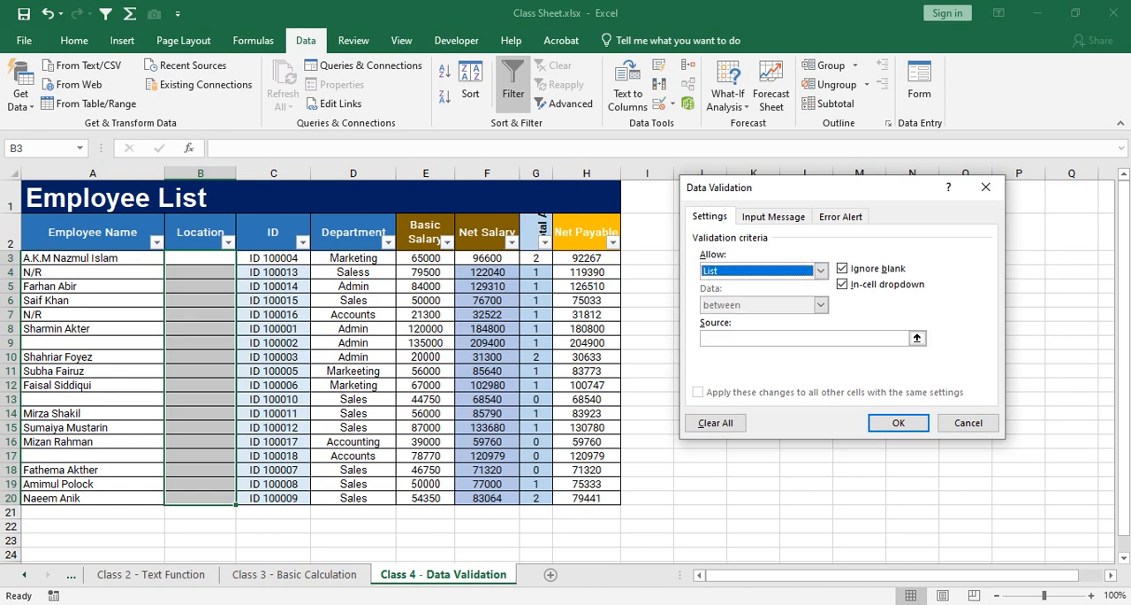
click(820, 271)
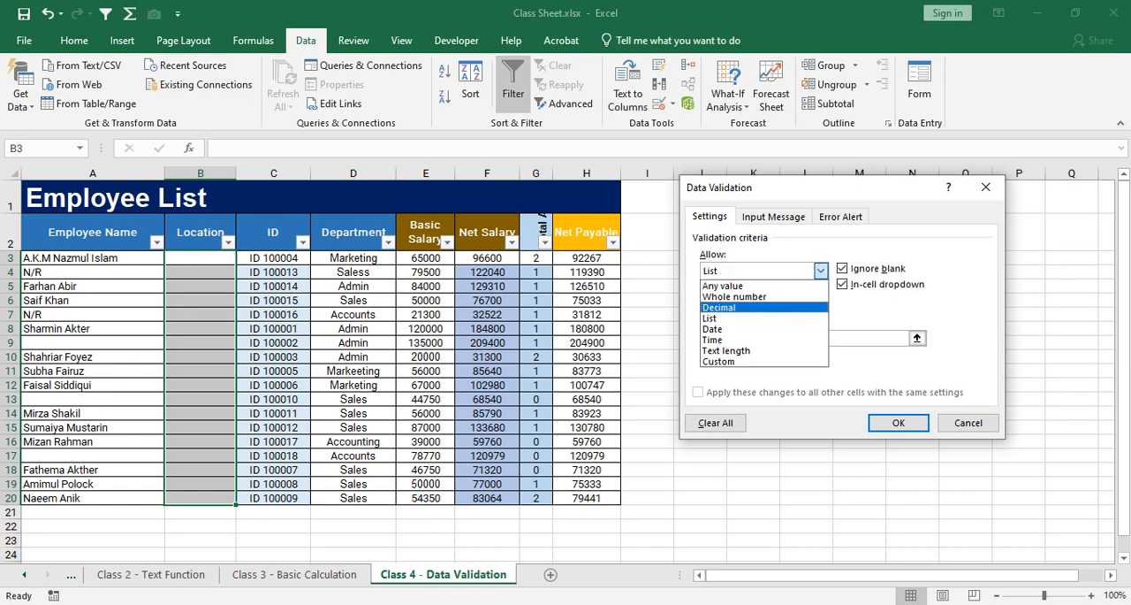
click(751, 318)
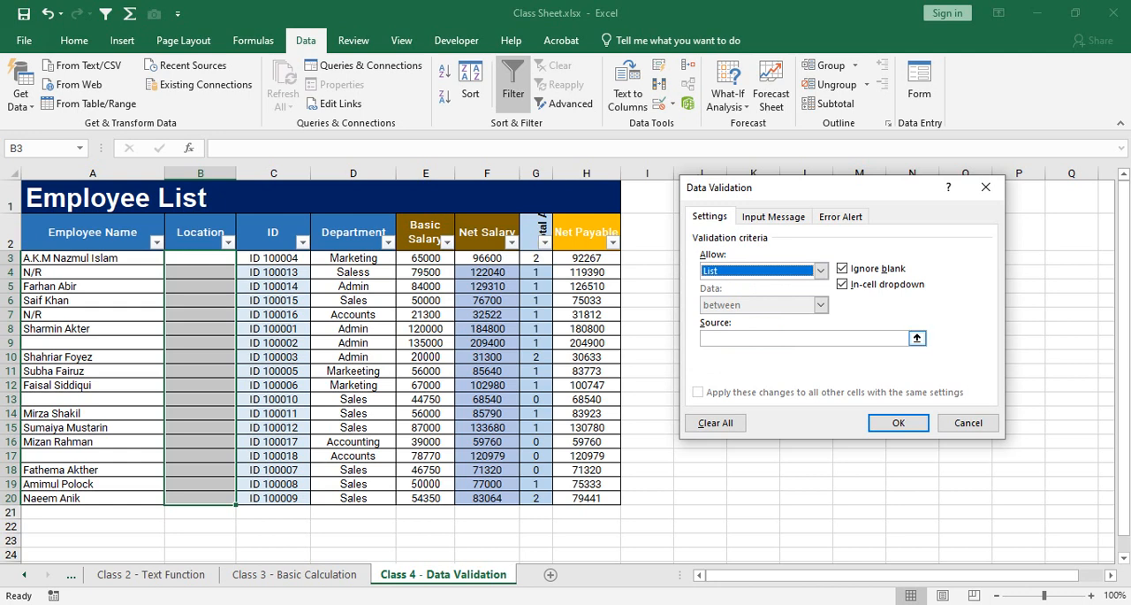
Enter Dhaka,Chittagong,Khulna,Barisal,Rajshahi as the list source and apply the validation to the Location cells.
click(831, 339)
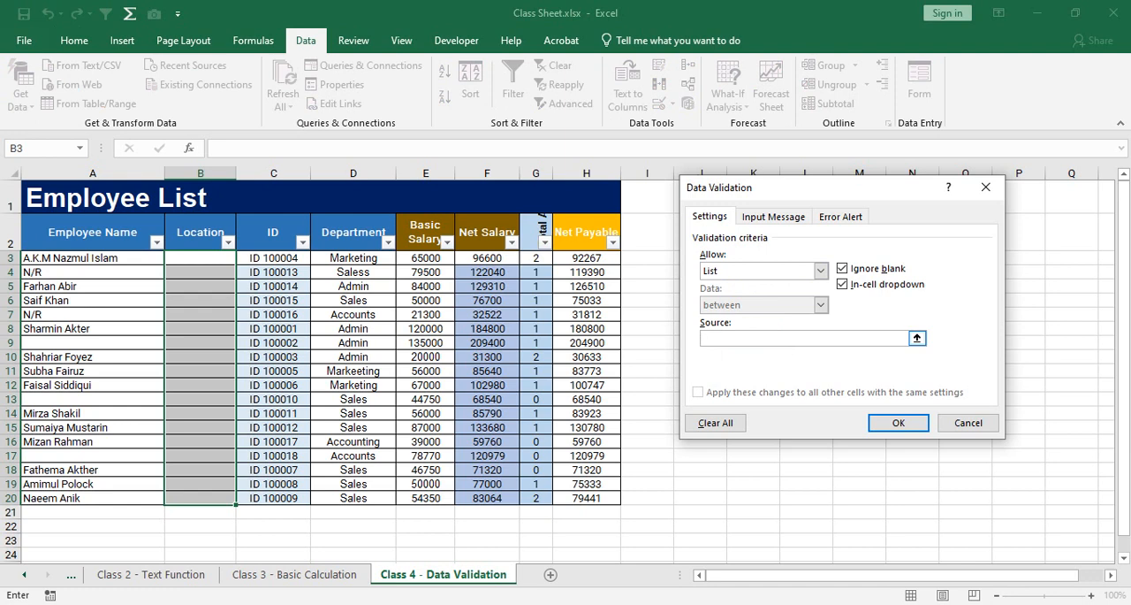
text(Dhaka)
text(,Chittago)
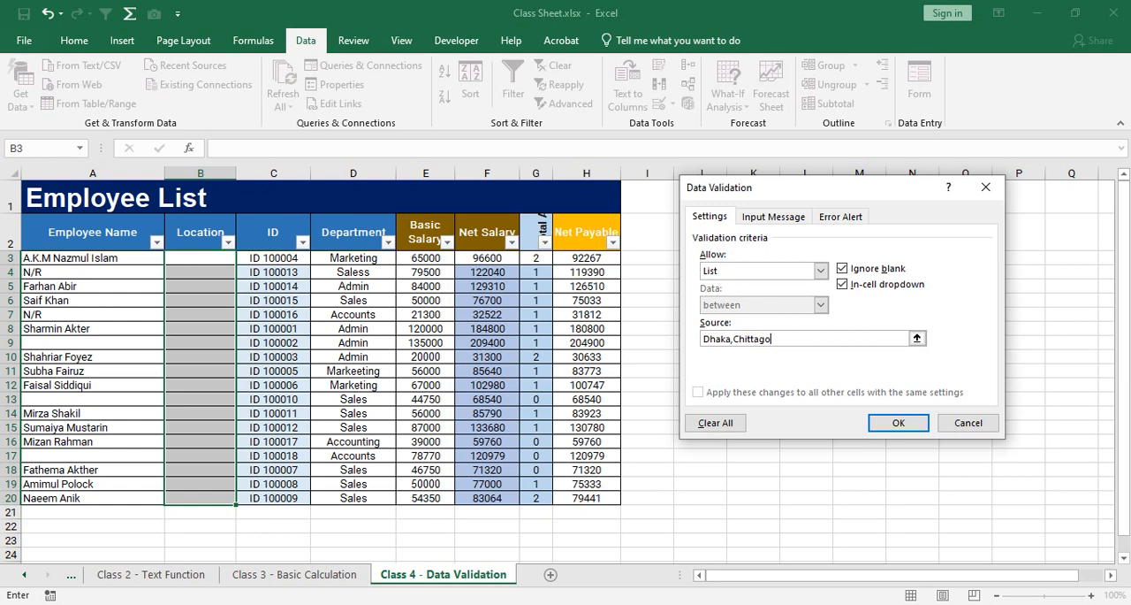
text(ng,Khulna,Barisal,Raj)
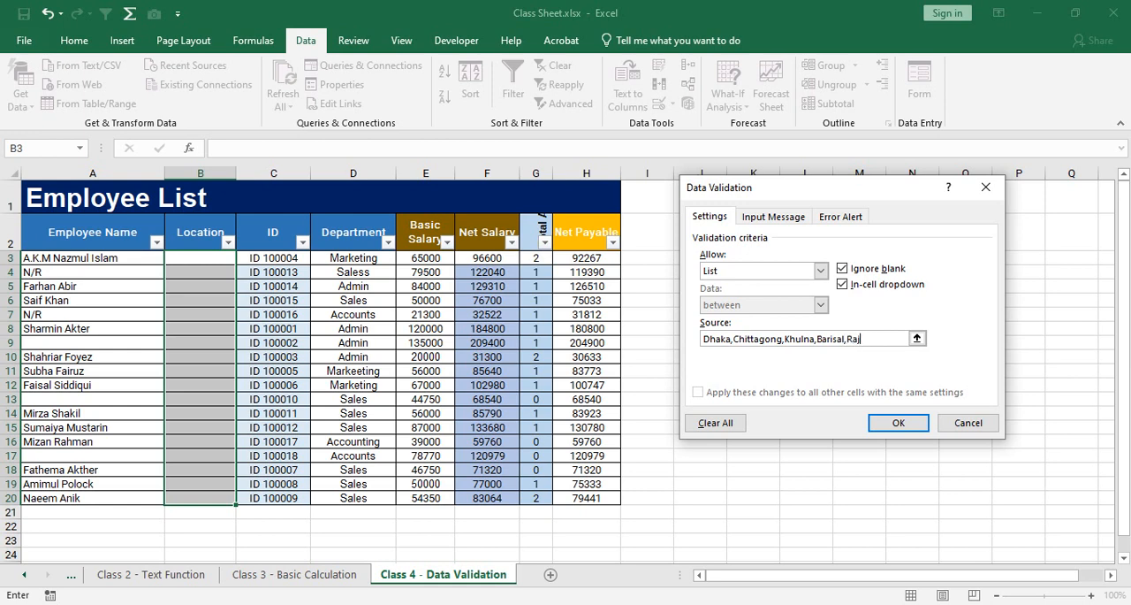
text(shahi)
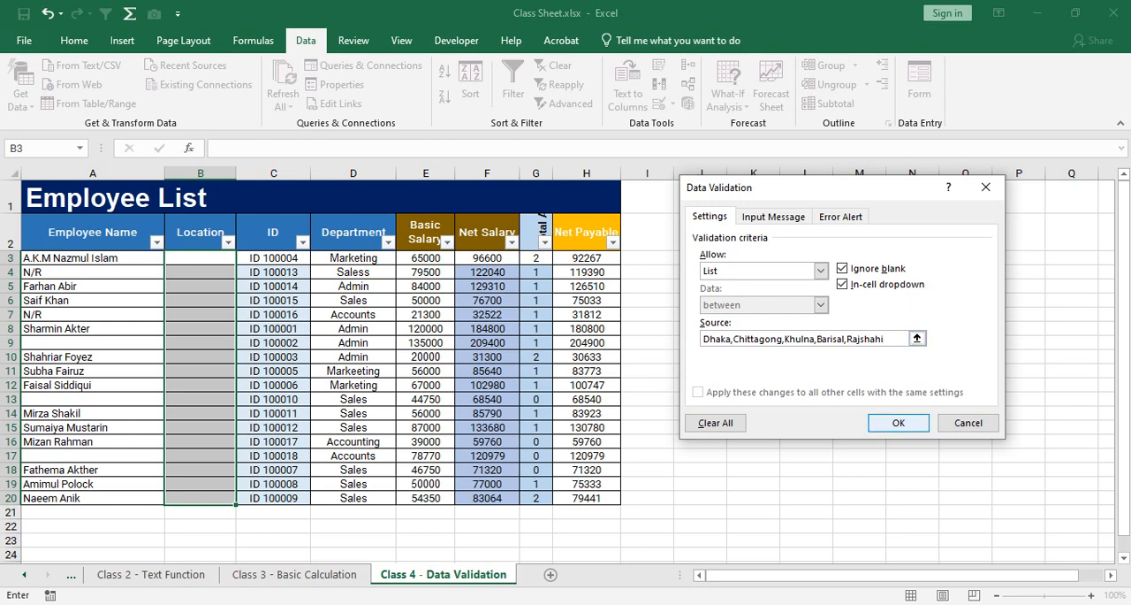
key(Return)
Go through the Location cells between B3 and B9 to check that each one offers a drop-down.
key(Down)
key(Down)
key(Down)
key(Down)
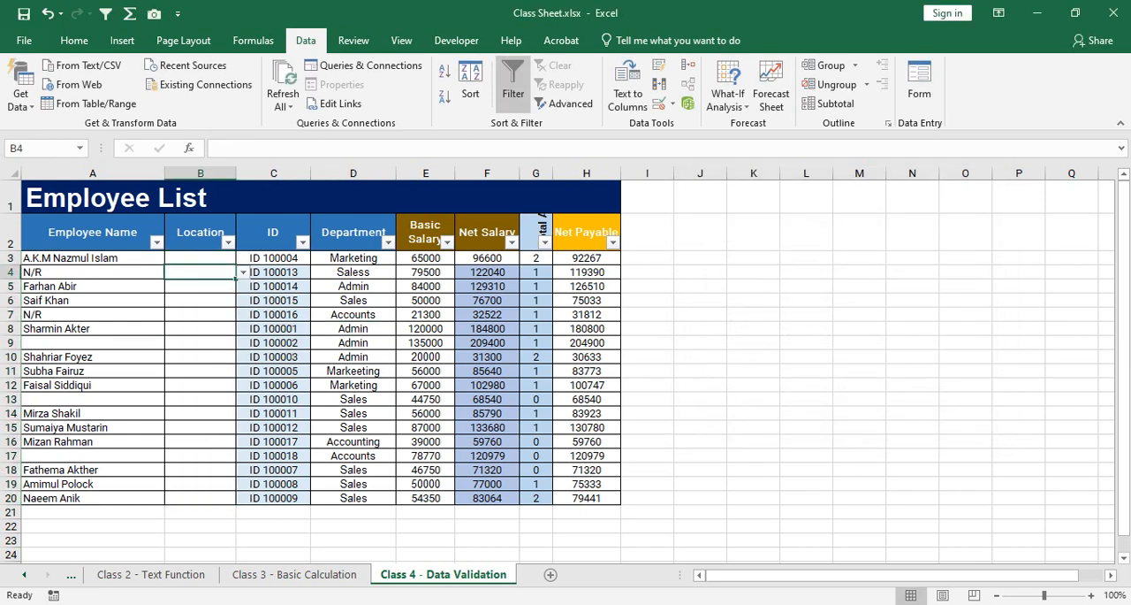
ctrl+scroll(565, 362, up, 5)
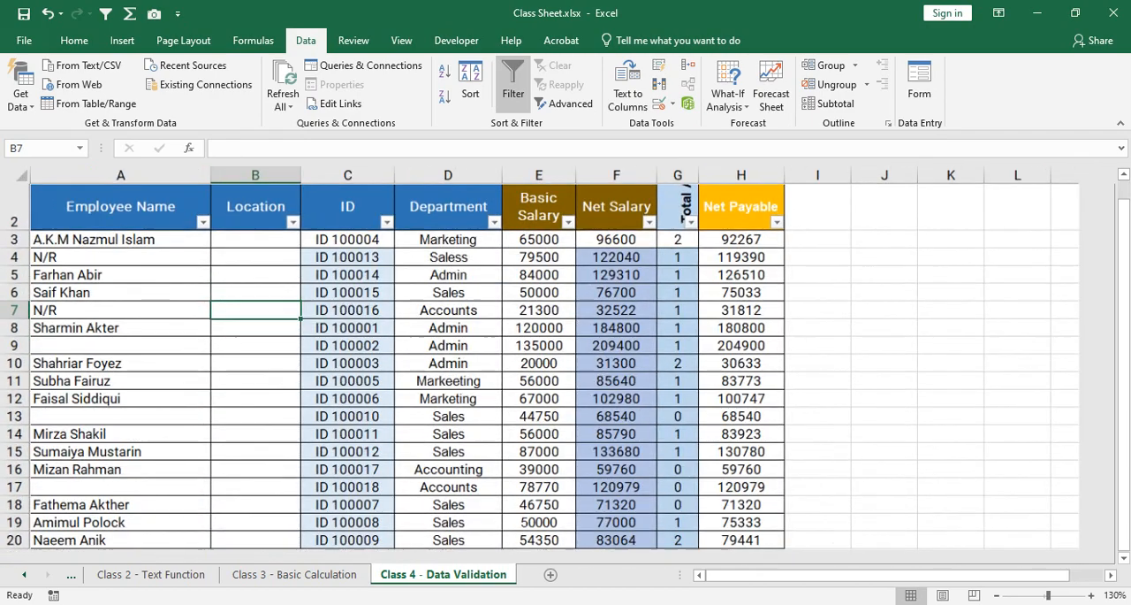
key(Up)
key(Up)
key(Up)
key(Up)
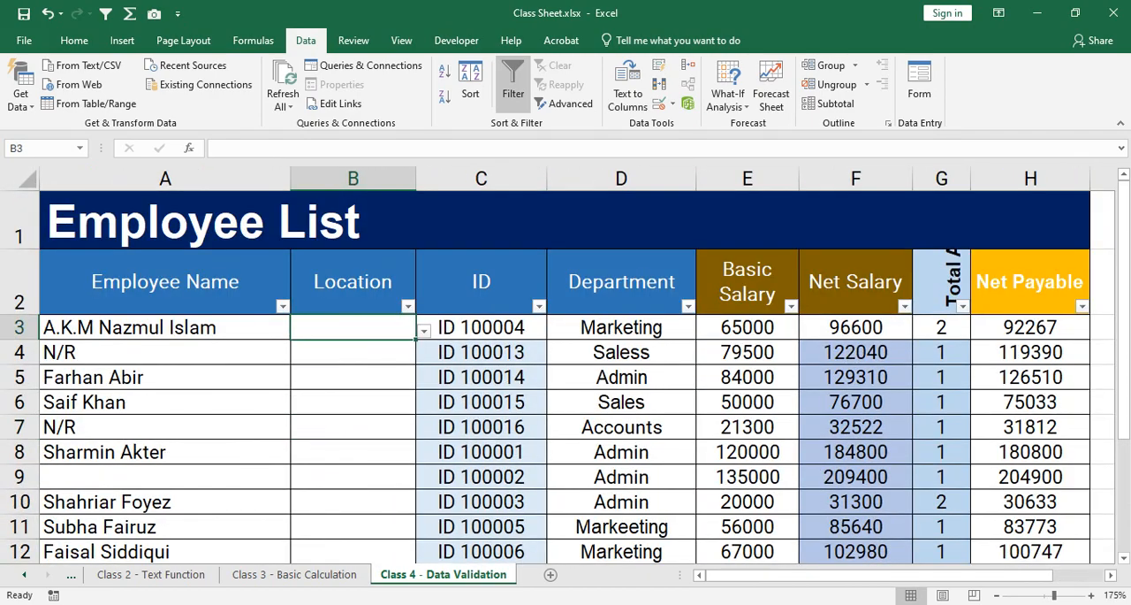
key(Down)
key(Down)
key(Down)
key(Down)
key(Up)
key(Up)
key(Down)
key(Down)
key(Down)
key(Down)
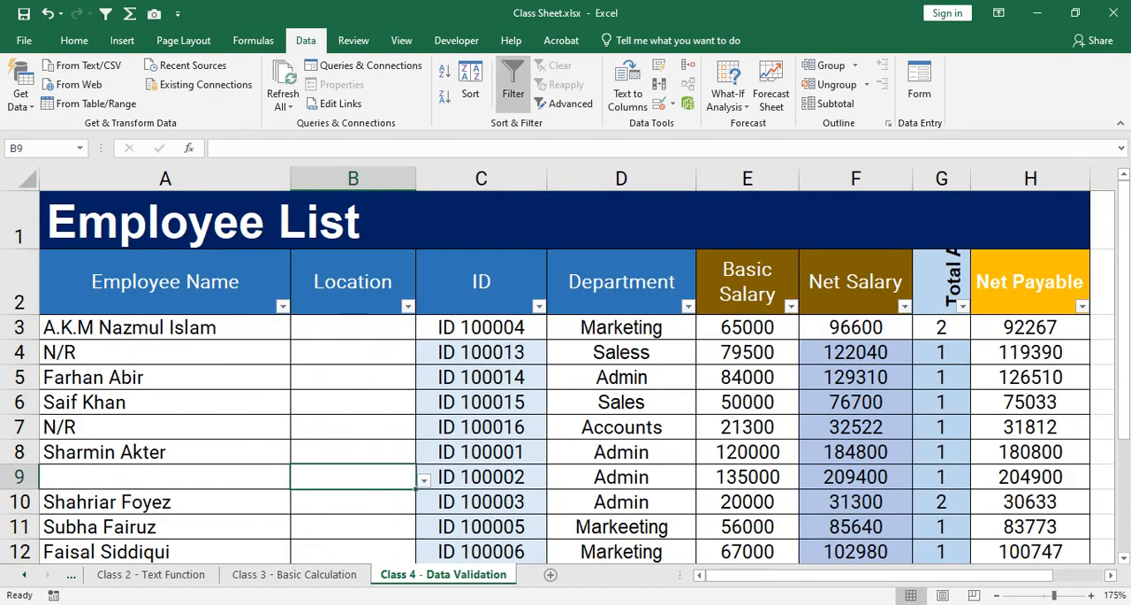
key(Up)
key(Up)
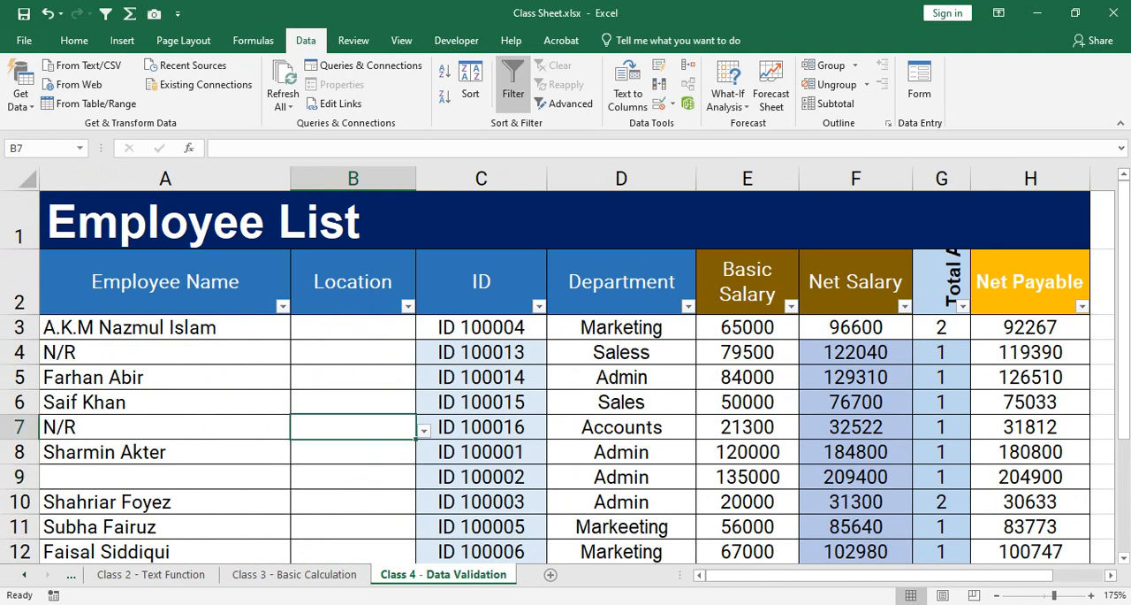
Examine the drop-down choices of Location cells B7, B5, B4 and B3 without picking a value.
key(alt+Down)
key(Escape)
key(Up)
key(Up)
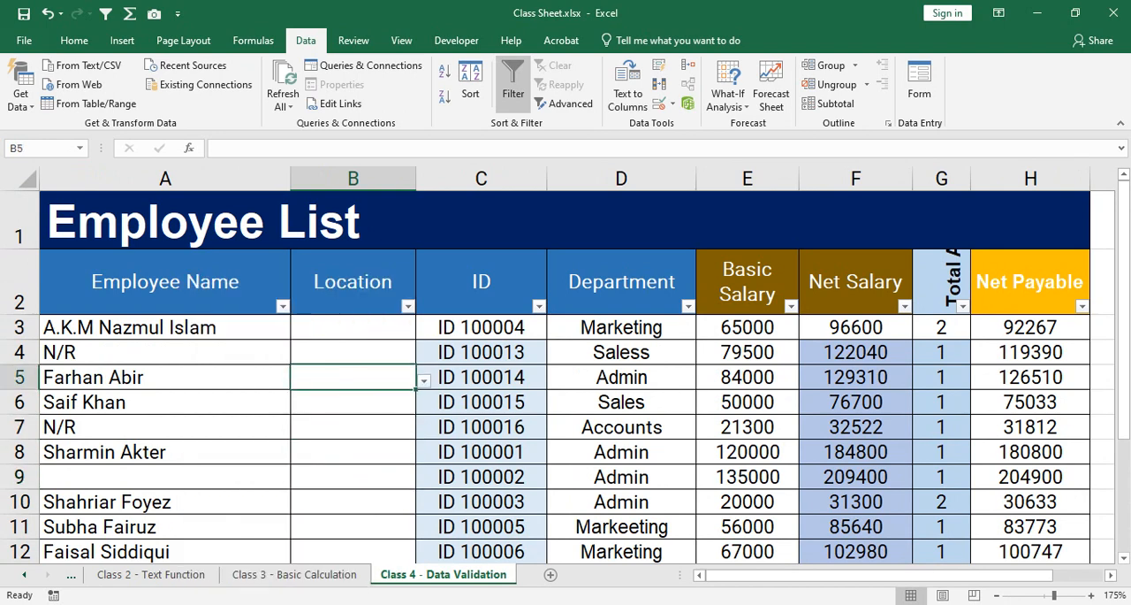
key(alt+Down)
key(Escape)
key(Up)
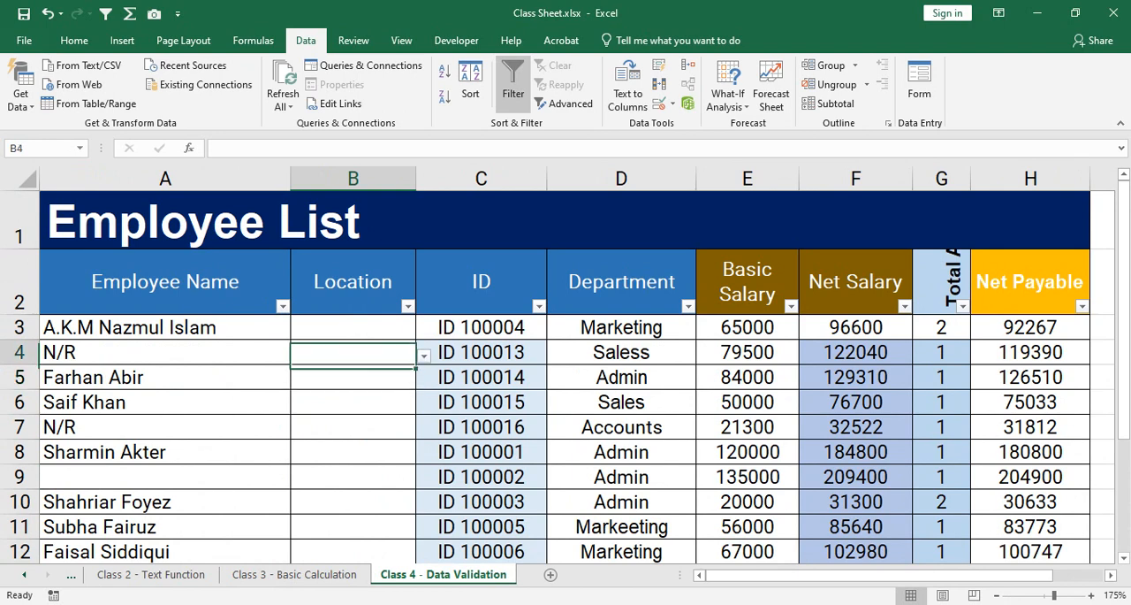
key(alt+Down)
key(Escape)
key(Up)
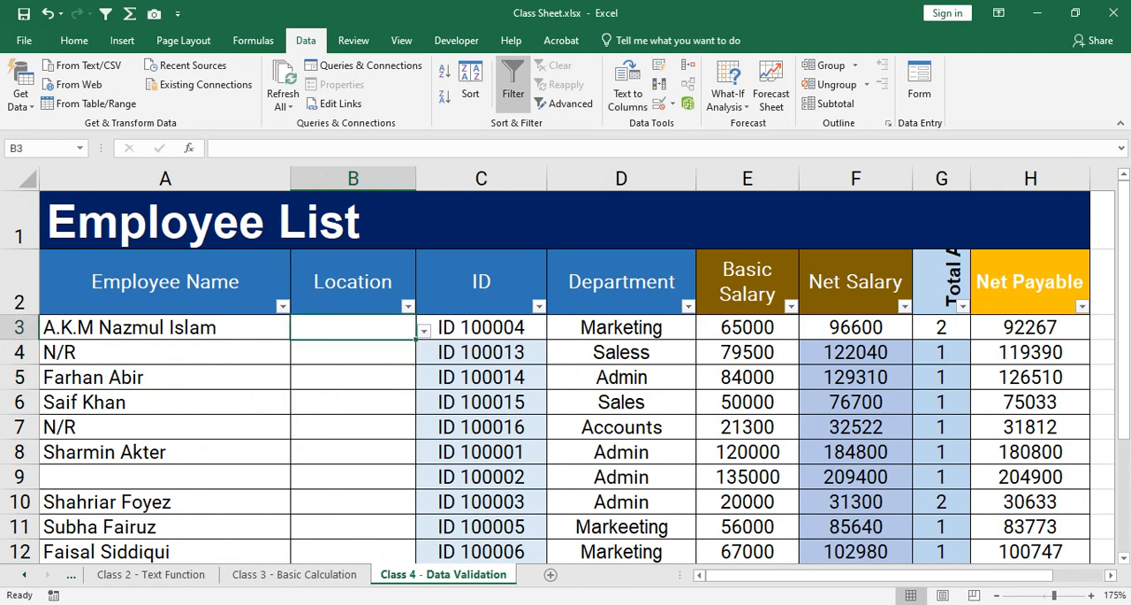
key(alt+Down)
key(Escape)
Review the location choices for cell B3 and pick Dhaka from its drop-down list.
key(alt+Down)
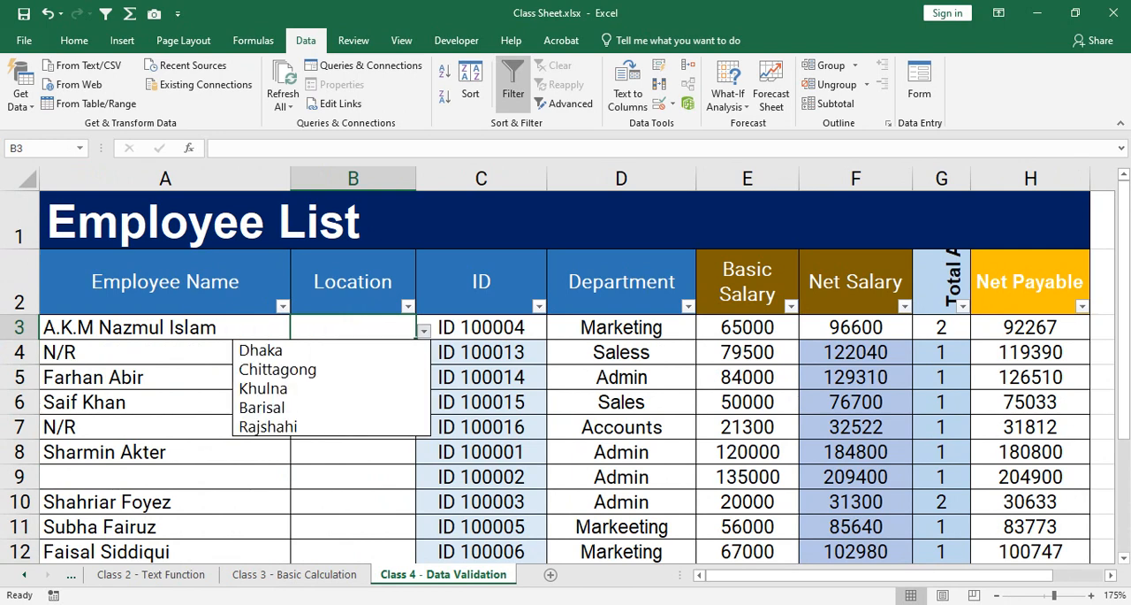
key(Down)
key(Down)
key(Up)
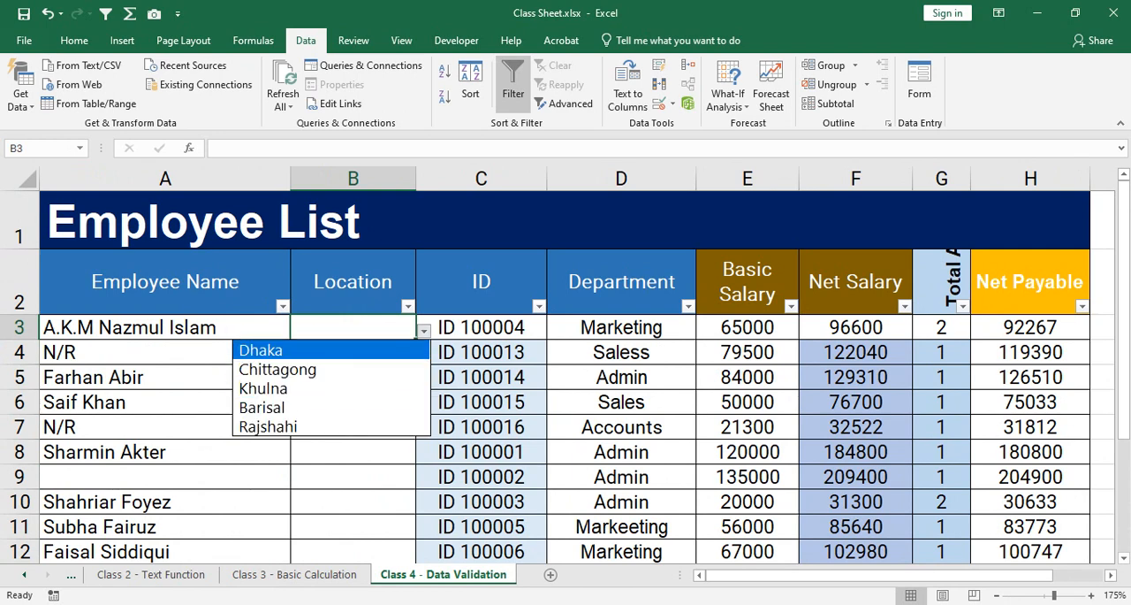
key(Down)
key(Down)
key(Down)
key(Down)
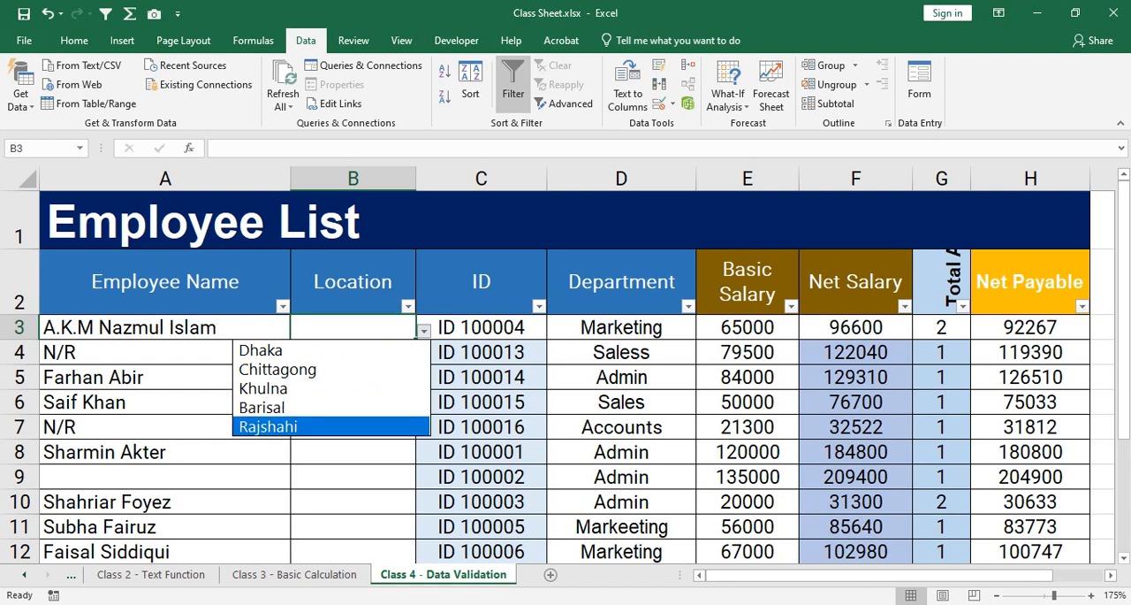
key(Up)
key(Up)
key(Up)
key(Up)
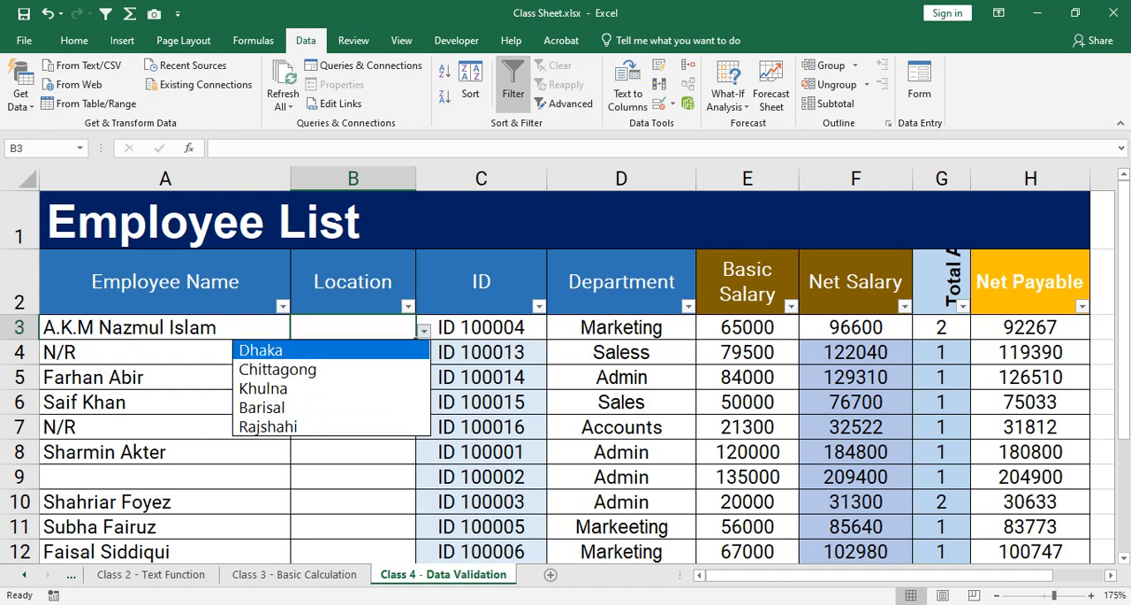
key(Return)
Fill in the Location from the drop-down list with Dhaka in B4 and Chittagong in B5.
key(alt+Down)
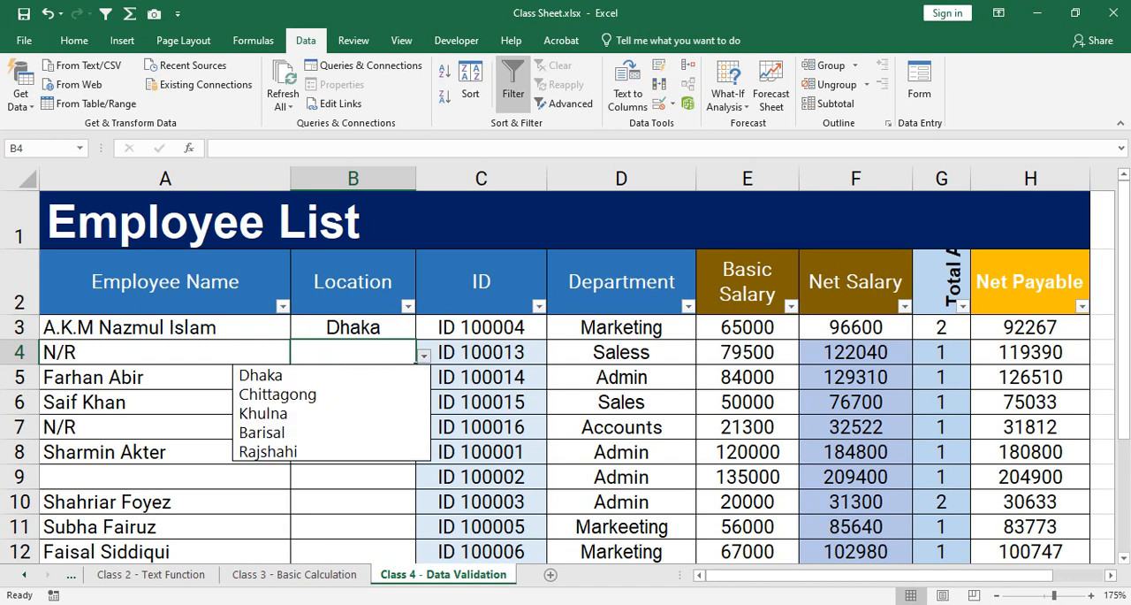
key(Down)
key(Up)
key(Return)
key(Down)
key(alt+Down)
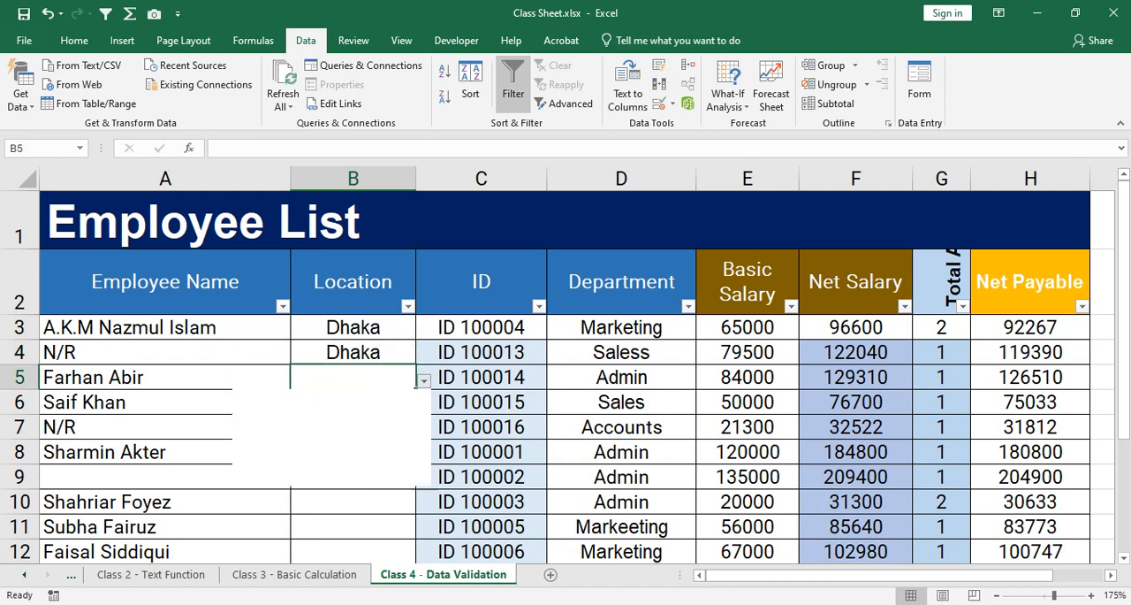
key(Down)
key(Return)
key(Down)
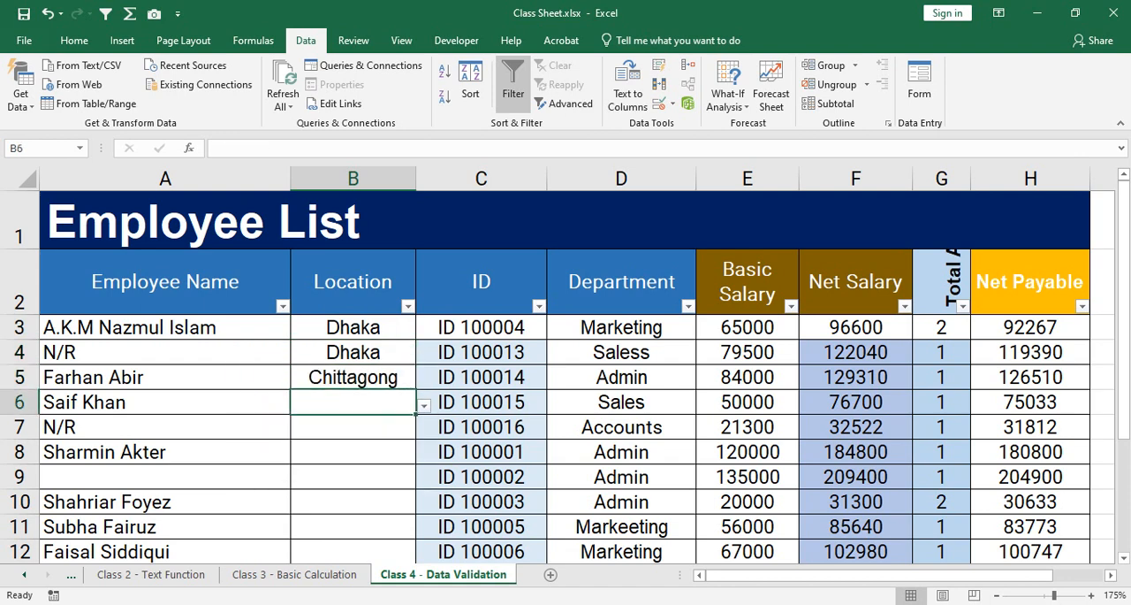
Choose Chittagong from the drop-down list as the Location in both B6 and B7.
key(alt+Down)
key(Down)
key(Return)
key(Down)
key(alt+Down)
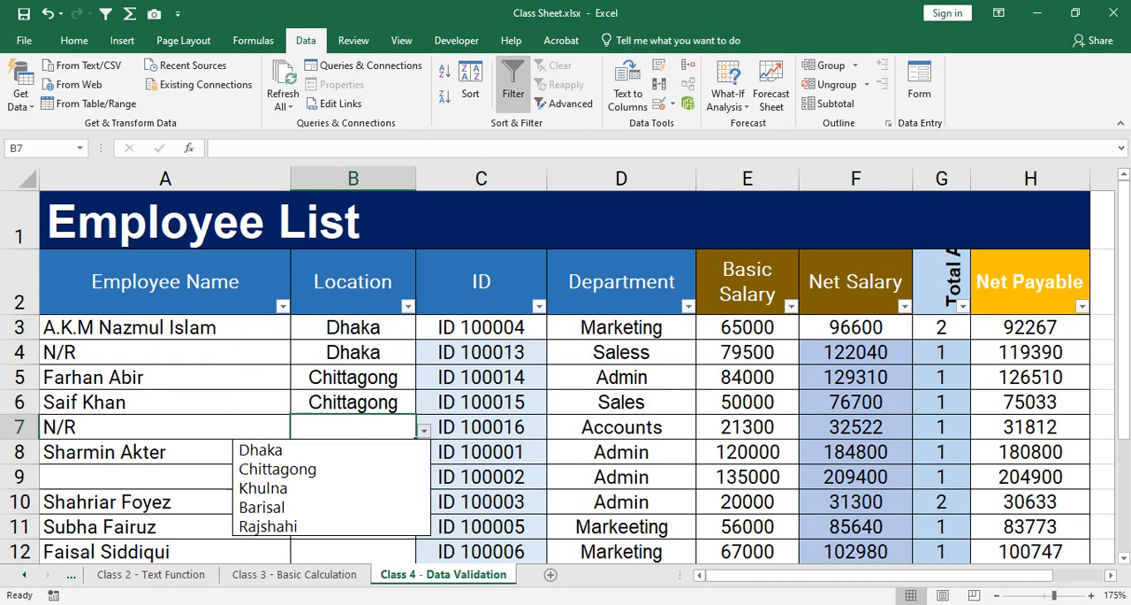
key(Down)
key(Down)
key(Return)
key(Down)
Fill in the Location from the drop-down list with Khulna in B8 and Rajshahi in B9.
key(alt+Down)
key(Down)
key(Down)
key(Down)
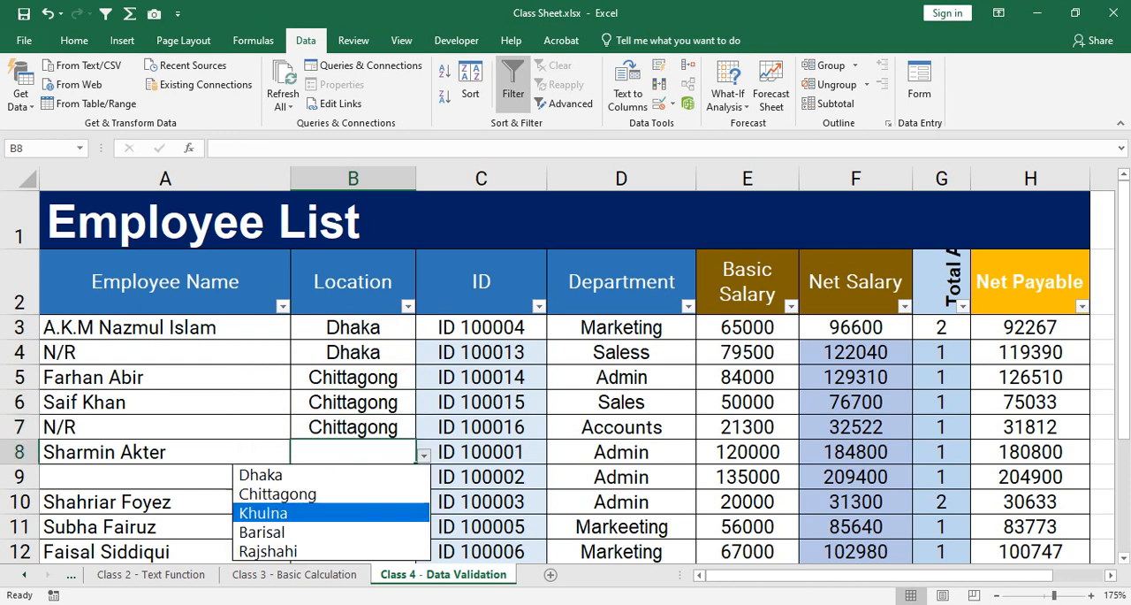
key(Return)
key(Down)
key(alt+Down)
key(Escape)
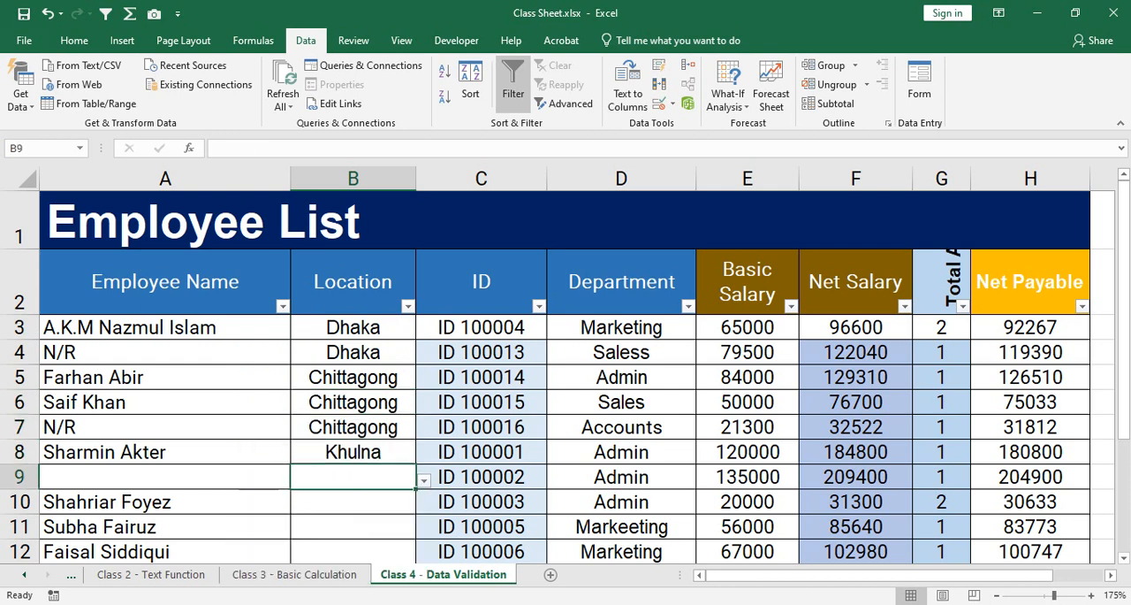
key(Return)
scroll(565, 377, down, 2)
key(Down)
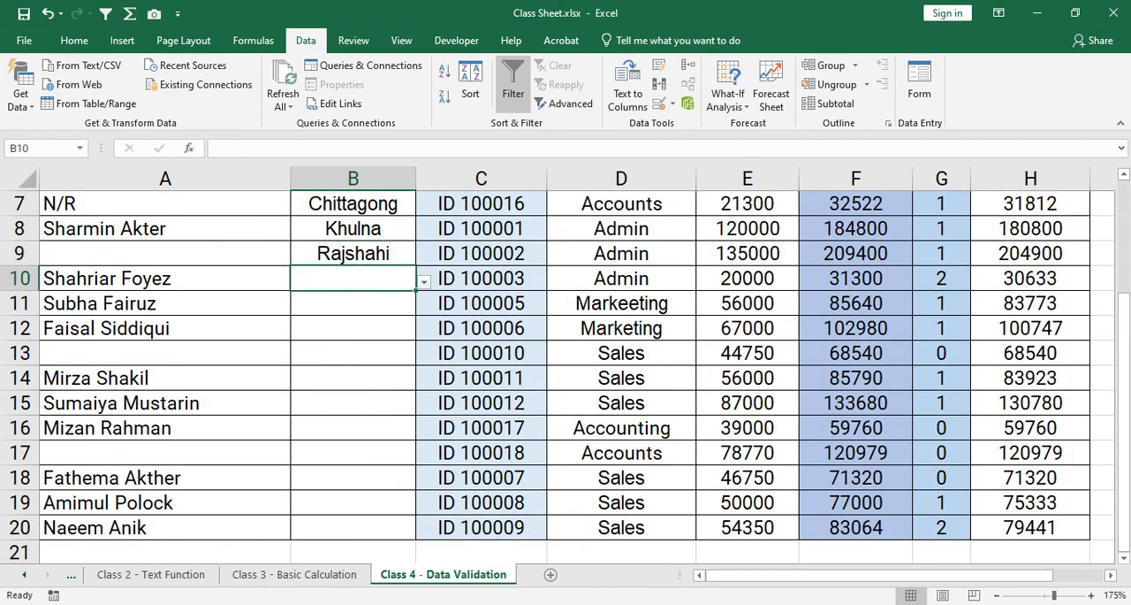
Fill in the Location from the drop-down list with Rajshahi in B10 and Chittagong in B11.
key(alt+Down)
key(Down)
key(Down)
key(Down)
key(Down)
key(Down)
key(Return)
key(Down)
key(alt+Down)
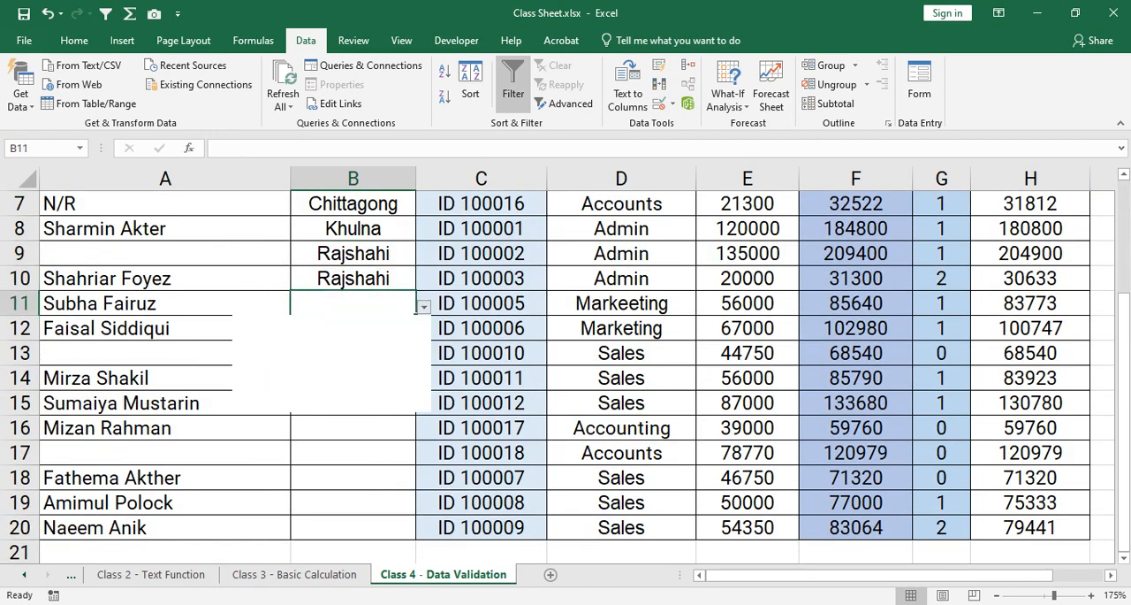
key(Down)
key(Down)
key(Return)
Pick Barisal from the drop-down list as the Location in B12.
key(Down)
key(Right)
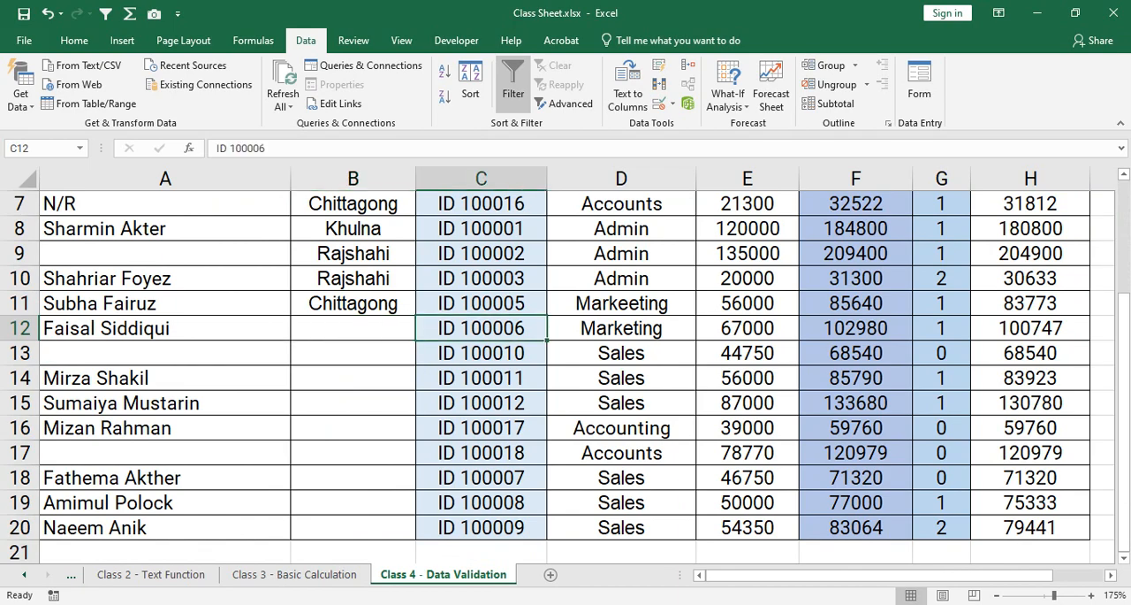
key(Left)
key(alt+Down)
key(Down)
key(Down)
key(Down)
key(Down)
key(Return)
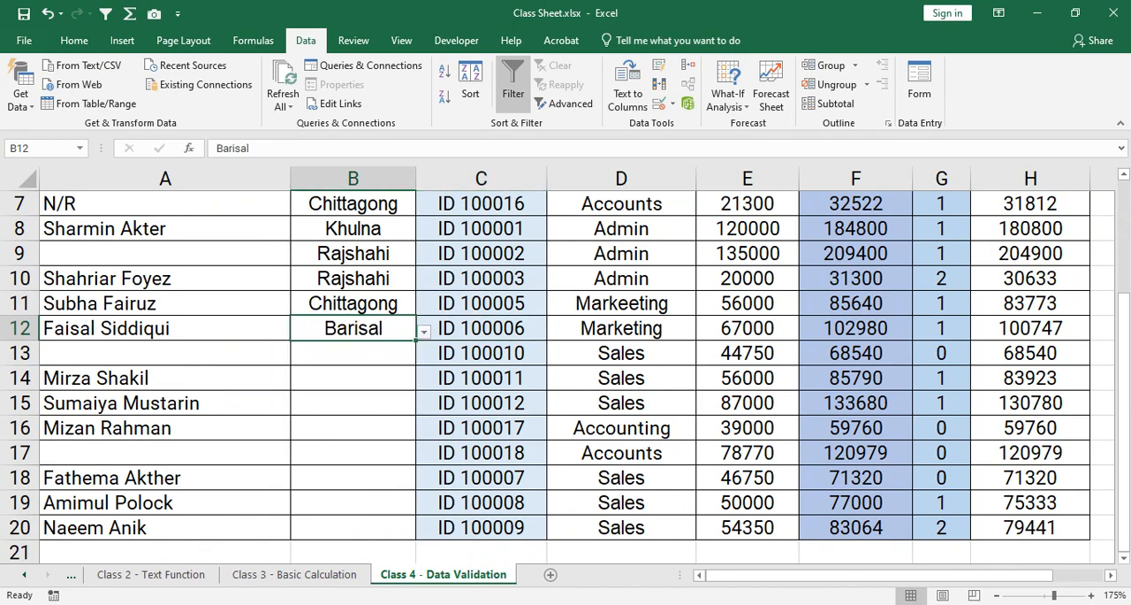
Pick Dhaka from the drop-down list as the Location in B13.
scroll(566, 362, down, 2)
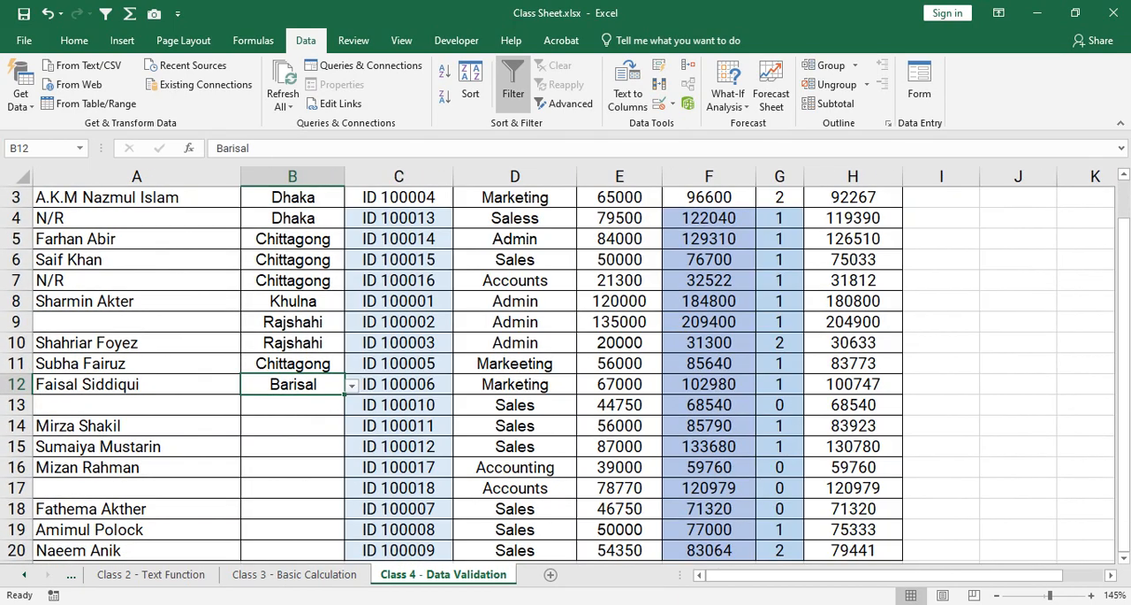
scroll(565, 363, down, 1)
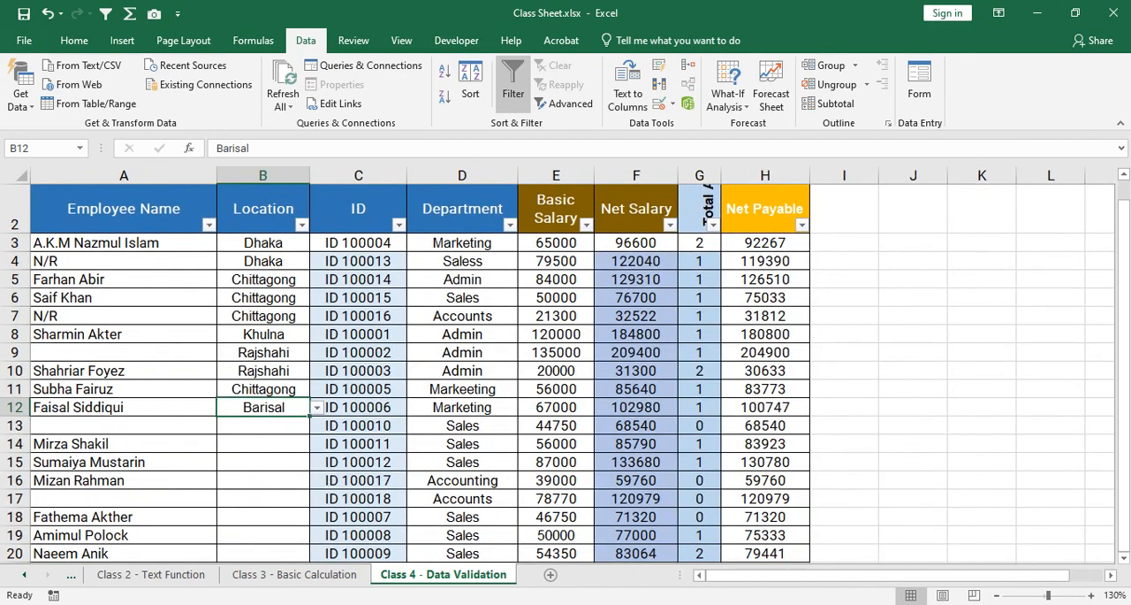
scroll(565, 372, down, 1)
scroll(565, 372, up, 1)
click(264, 426)
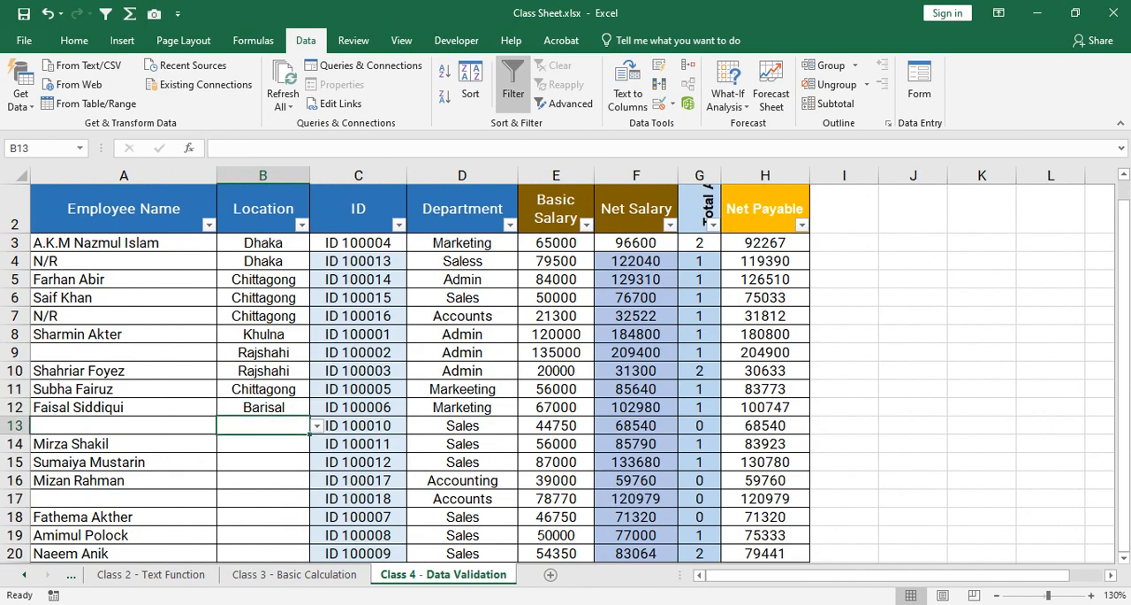
scroll(565, 362, up, 3)
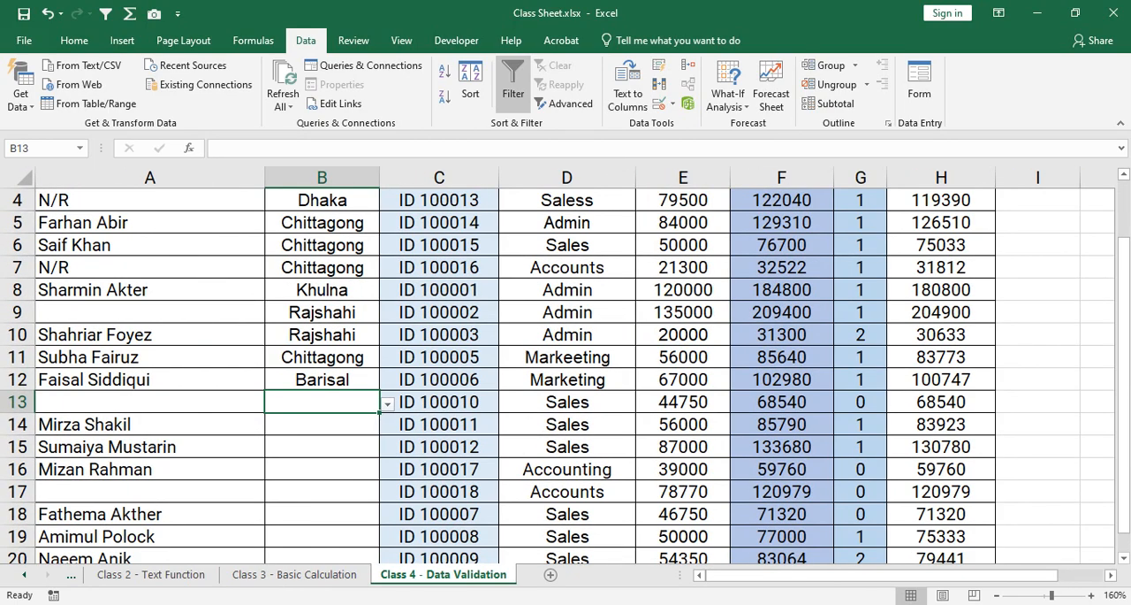
scroll(565, 362, up, 1)
key(alt+Down)
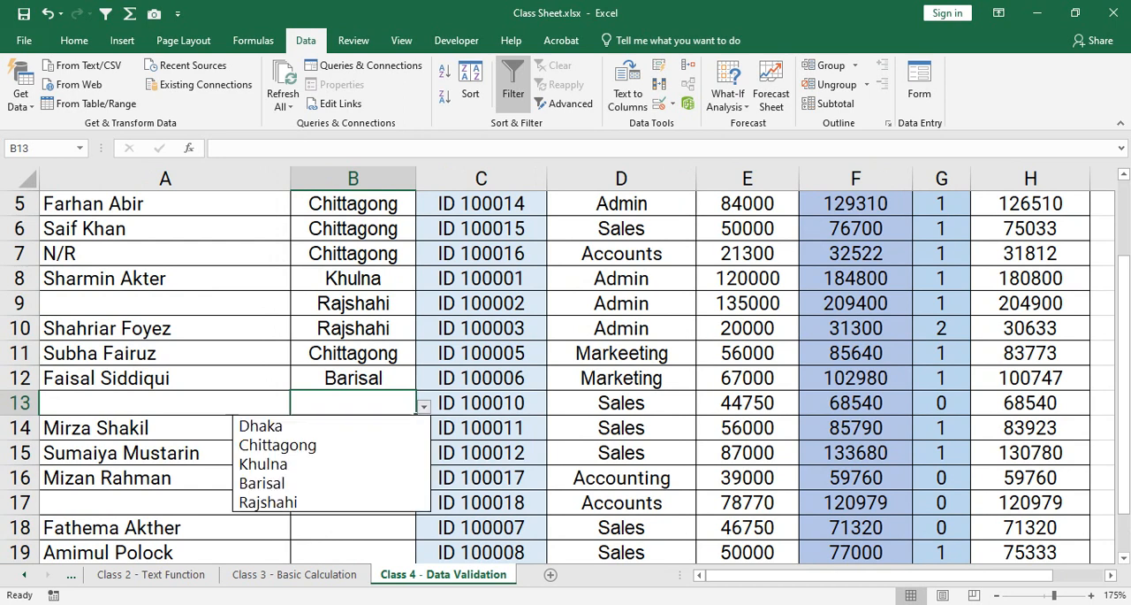
key(Down)
key(Up)
key(Return)
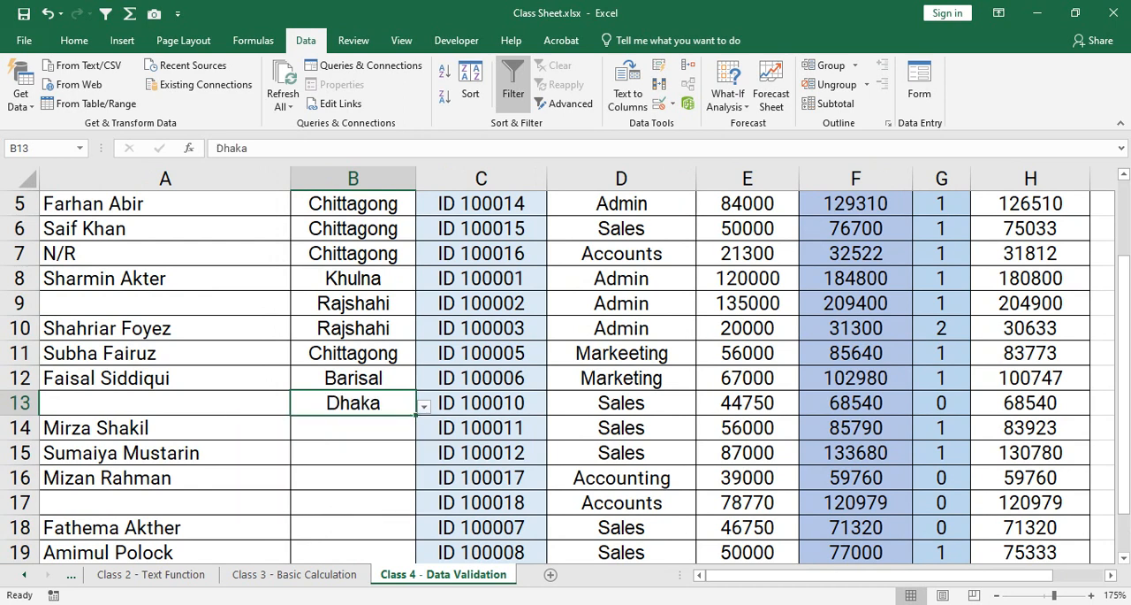
Fill in the Location from the drop-down list with Chittagong in B14 and Dhaka in B15.
key(Down)
key(alt+Down)
key(Down)
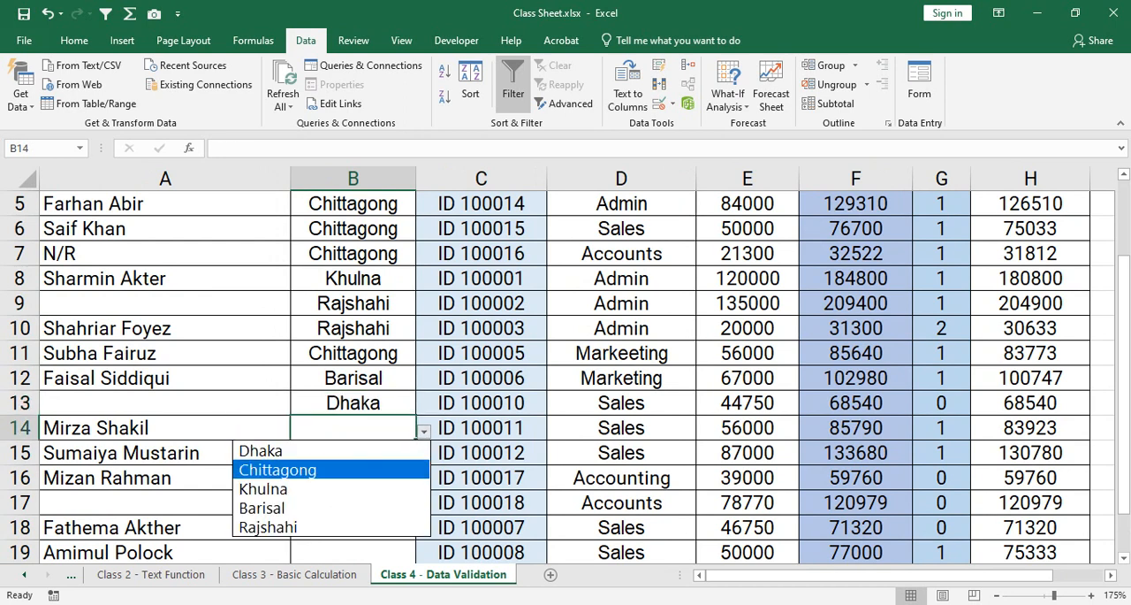
key(Return)
key(Down)
key(alt+Down)
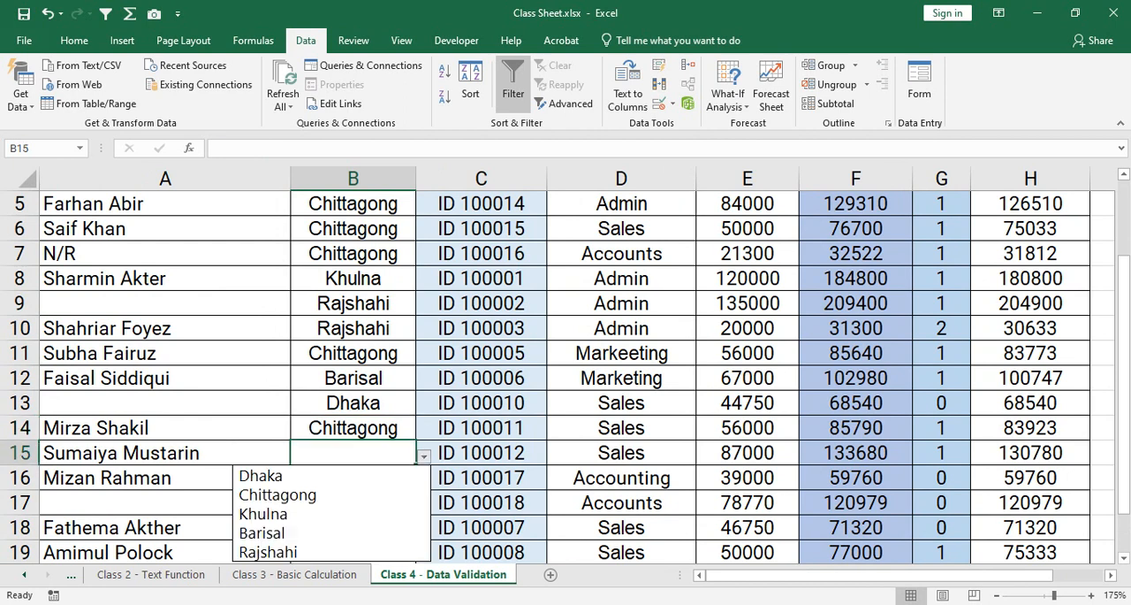
key(Down)
key(Return)
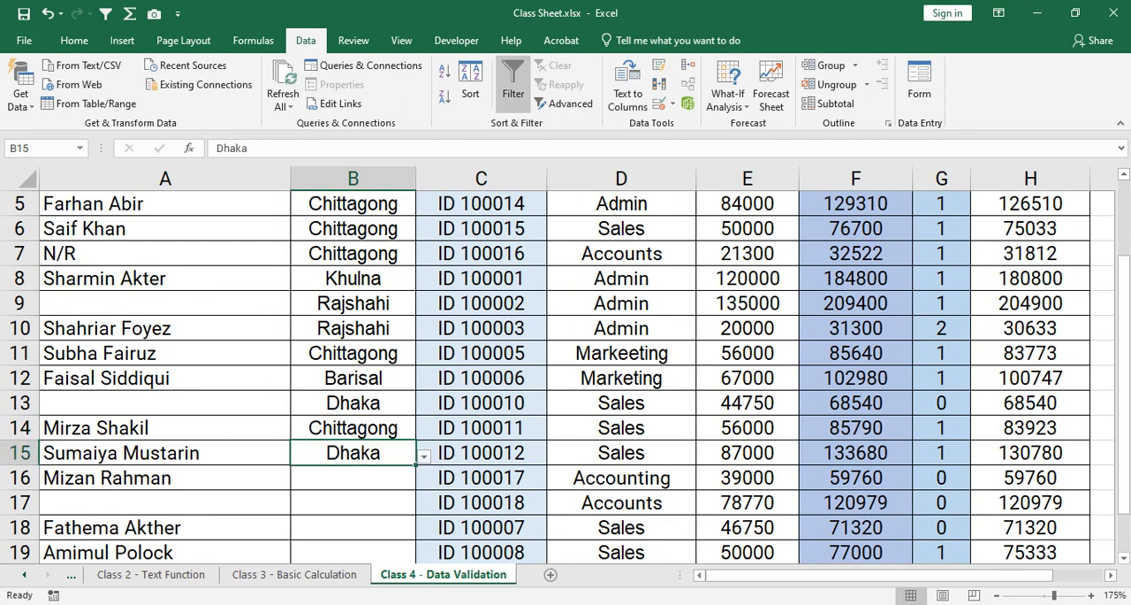
Set the Location in B16 to Barisal.
key(Down)
key(alt+Down)
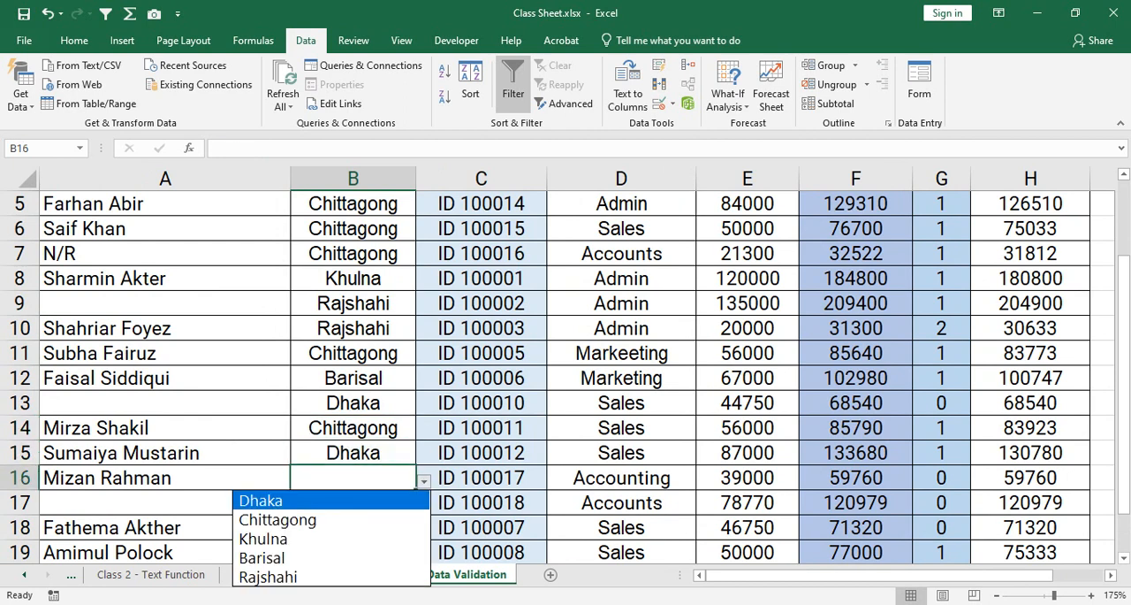
key(Down)
key(Escape)
text(Barisal)
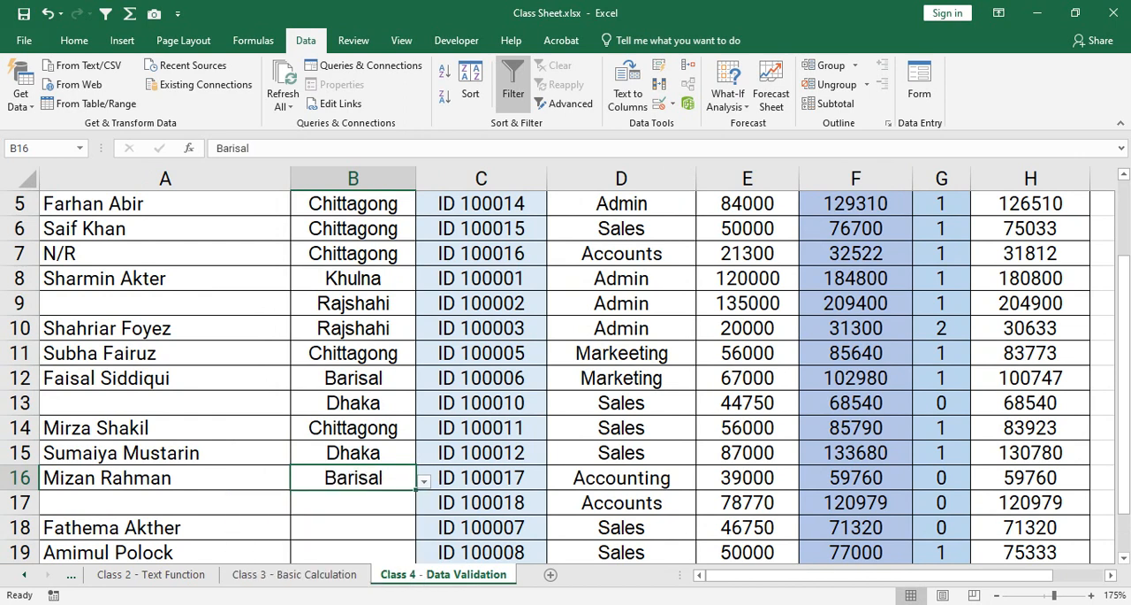
key(Return)
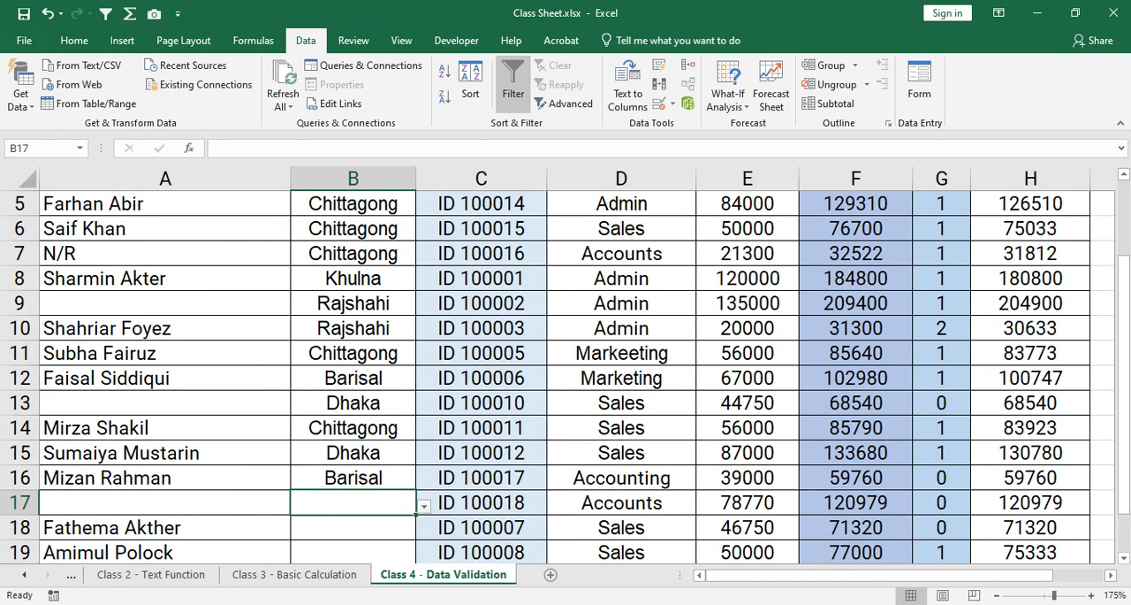
Fill in the Location from the drop-down list with Rajshahi in B17 and Khulna in B18.
scroll(566, 376, down, 1)
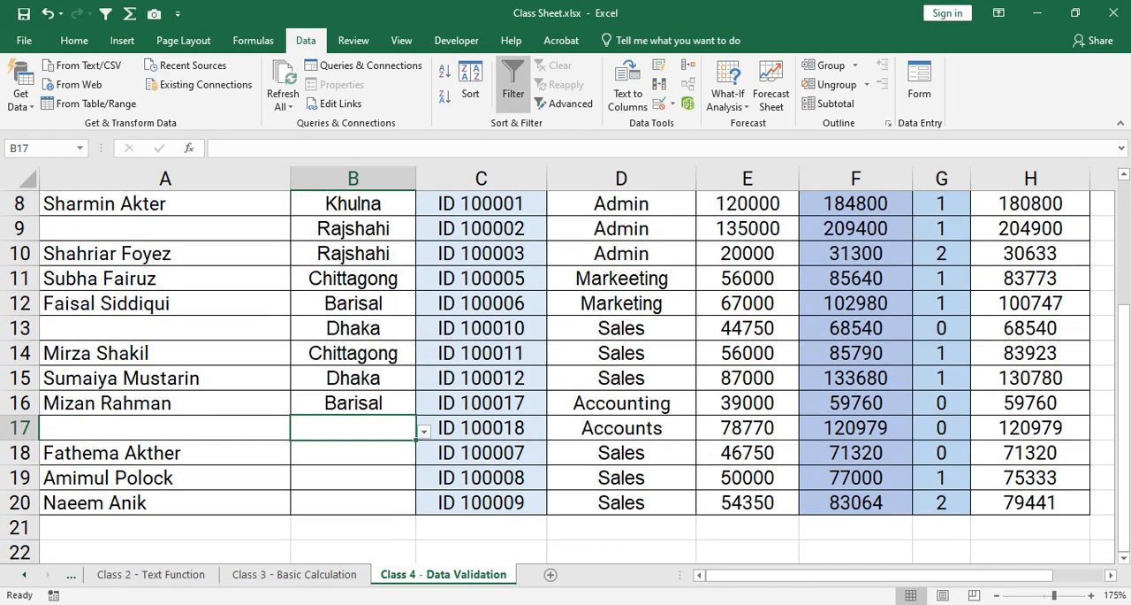
key(alt+Down)
key(Down)
key(Down)
key(Down)
key(Down)
key(Return)
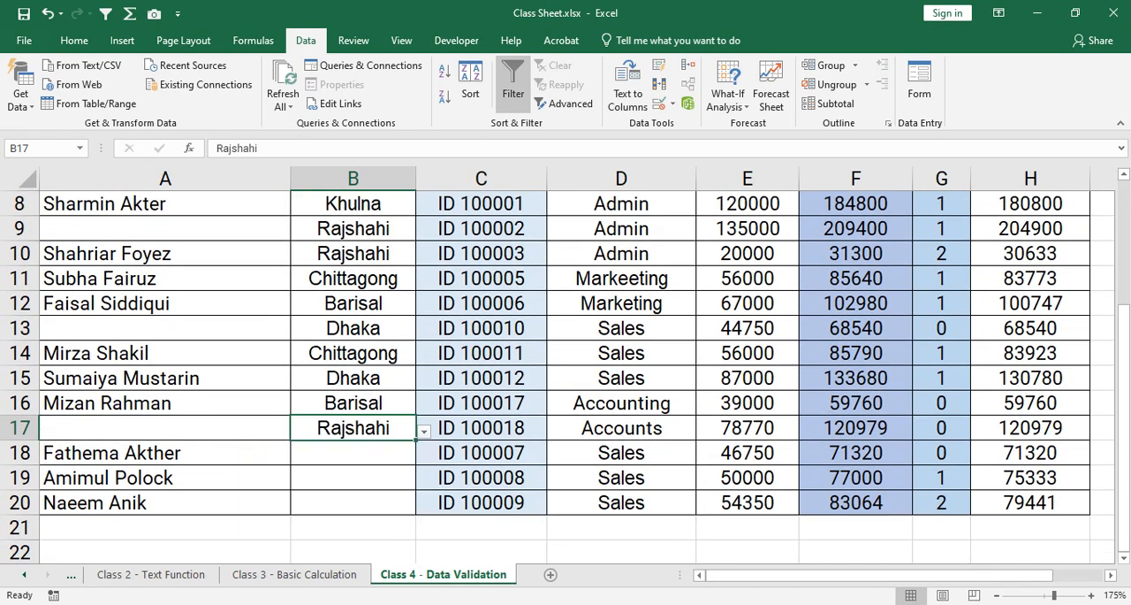
key(Down)
key(alt+Down)
key(Down)
key(Down)
key(Down)
key(Return)
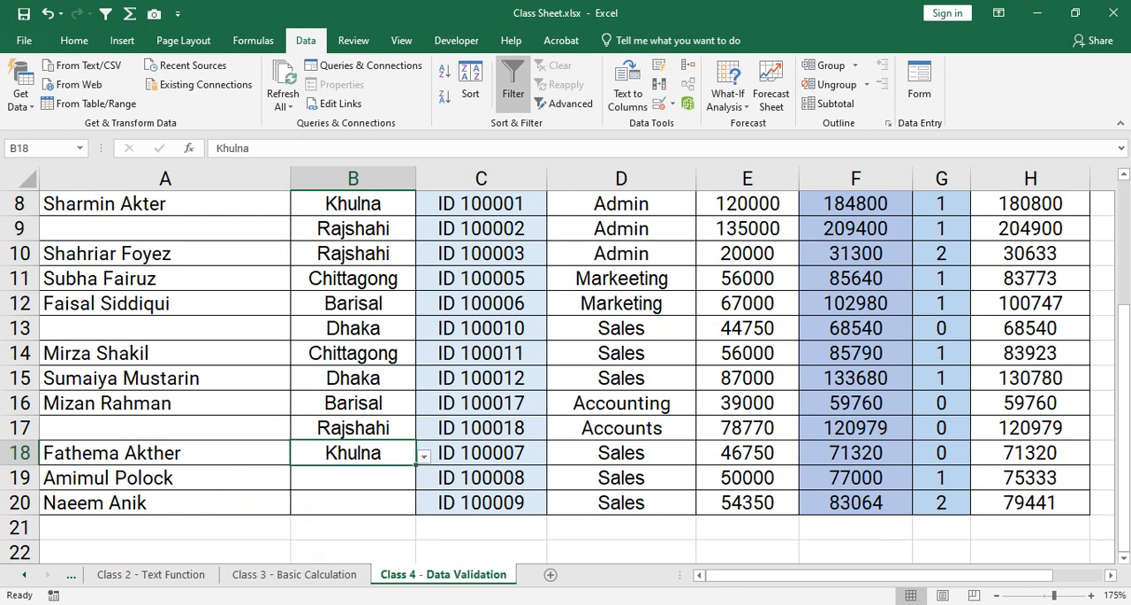
Choose Dhaka for B19 and Khulna for B20 from the Location drop-down list, and save the workbook.
key(Down)
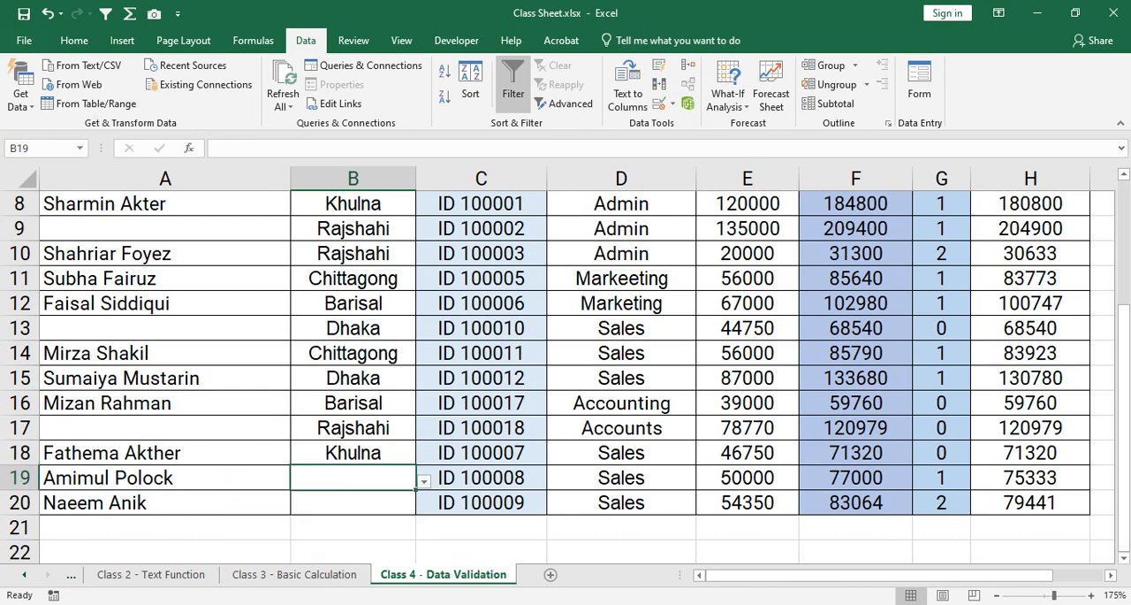
key(alt+Down)
key(Down)
key(Return)
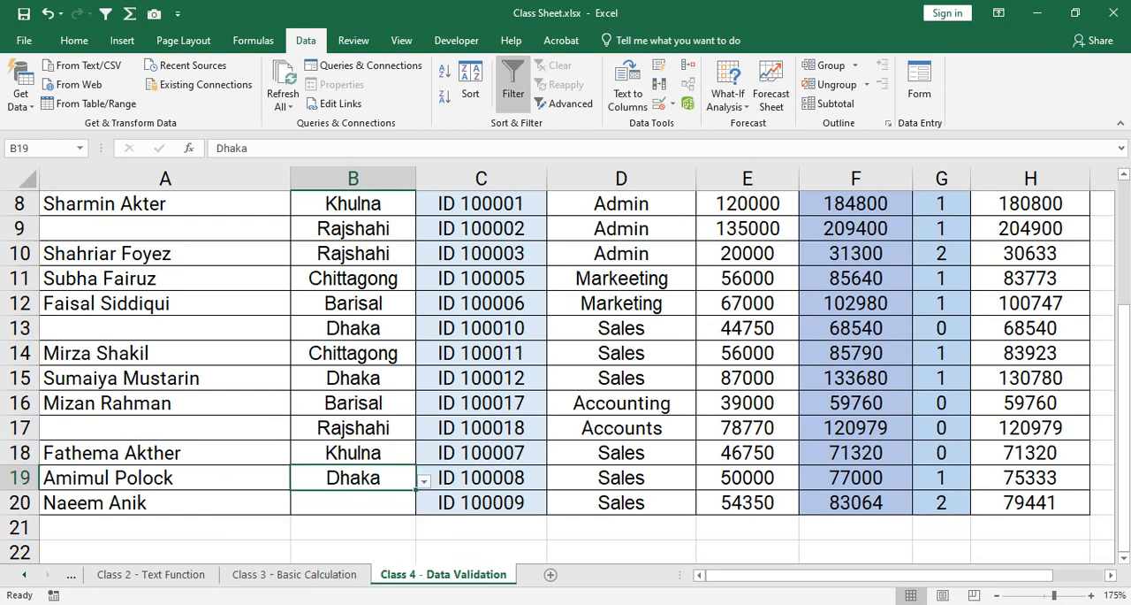
key(Down)
key(alt+Down)
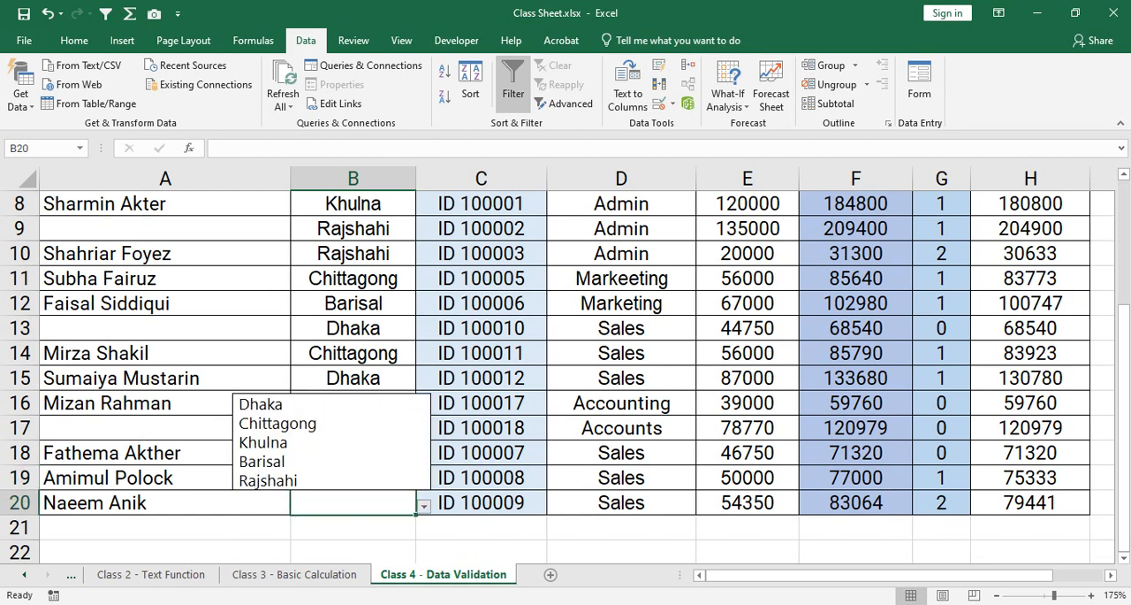
key(Up)
key(Up)
key(Up)
key(Return)
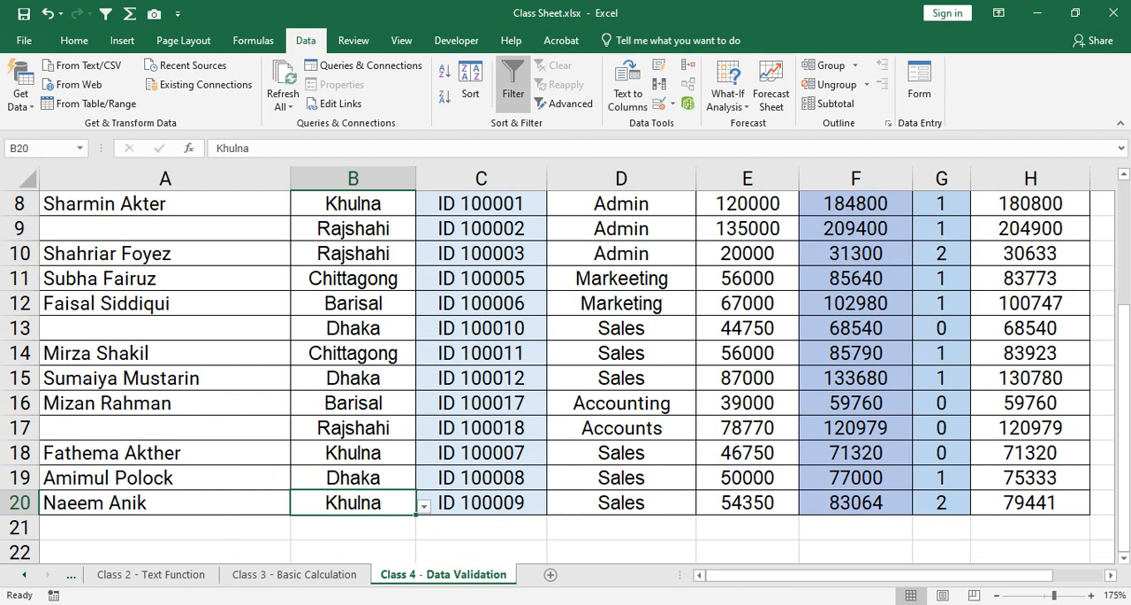
key(ctrl+s)
Check the computer's Wi-Fi connection and return to the Location column in the worksheet.
click(987, 603)
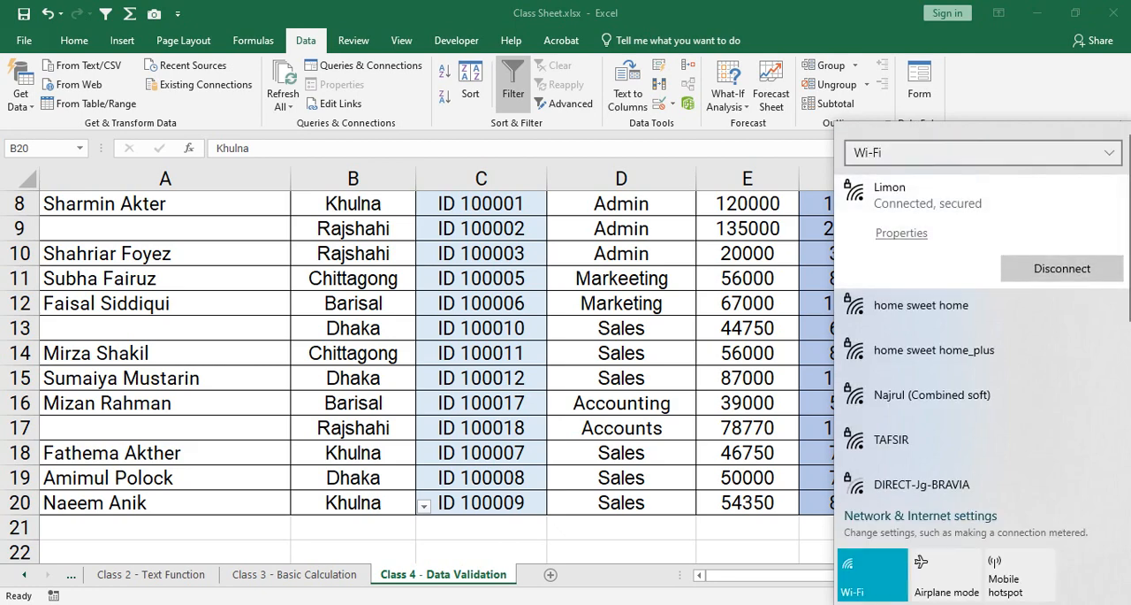
scroll(416, 371, up, 3)
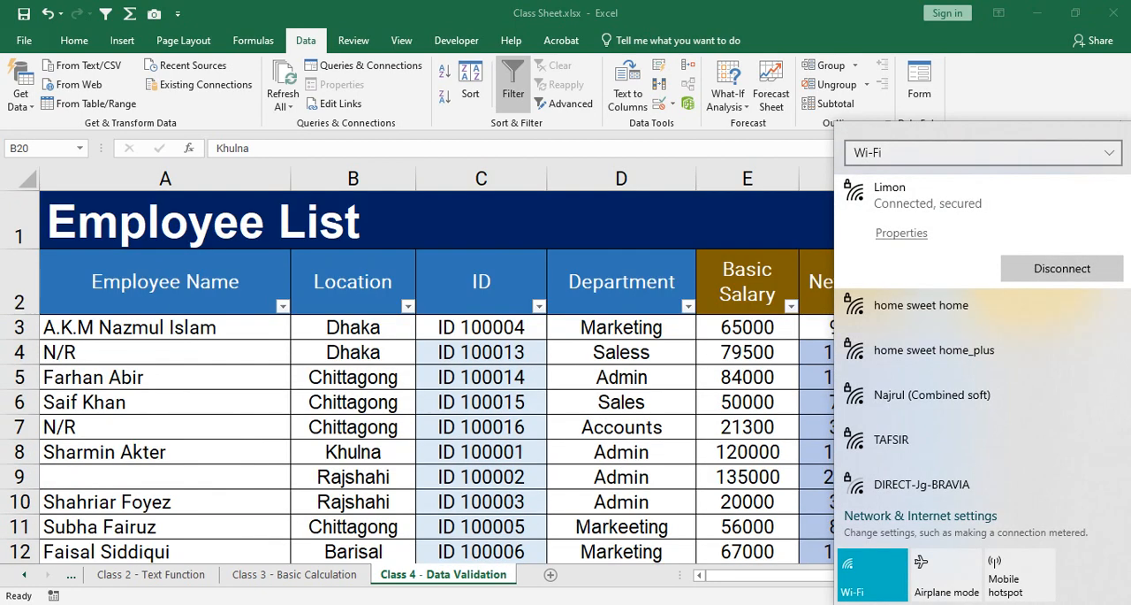
click(353, 377)
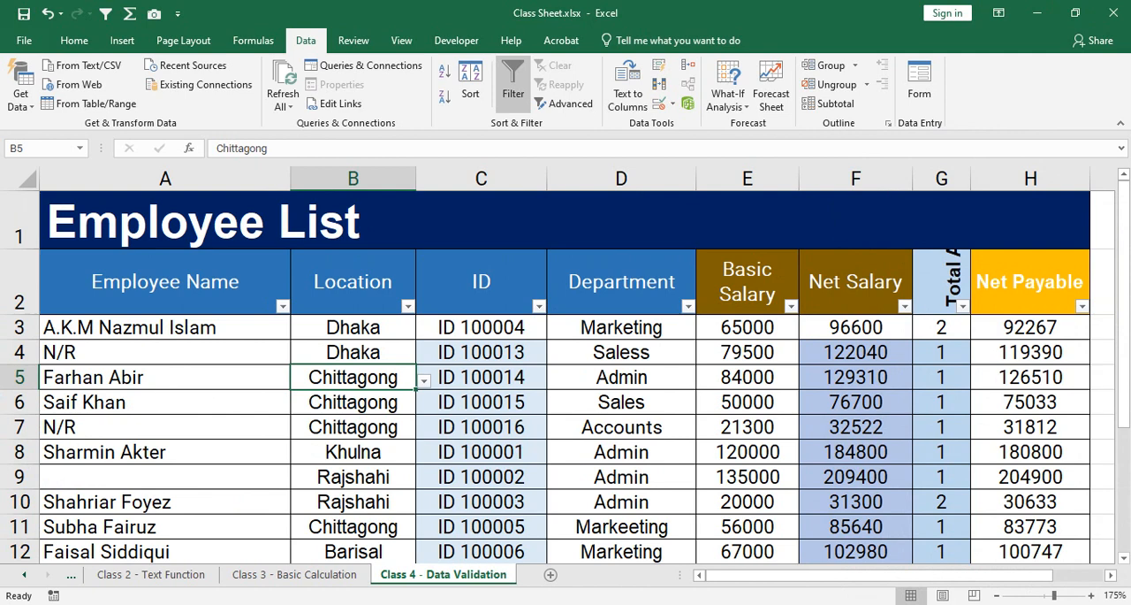
Switch to the Google Meet call in Chrome and check the Wi-Fi connection from there.
mouse_move(503, 604)
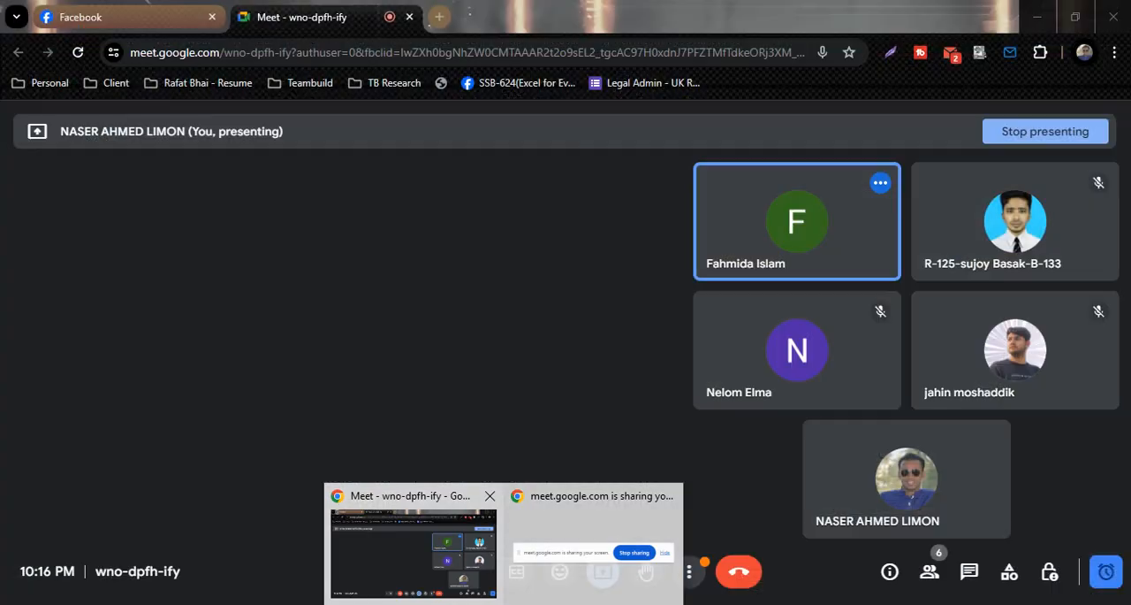
key(alt+Tab)
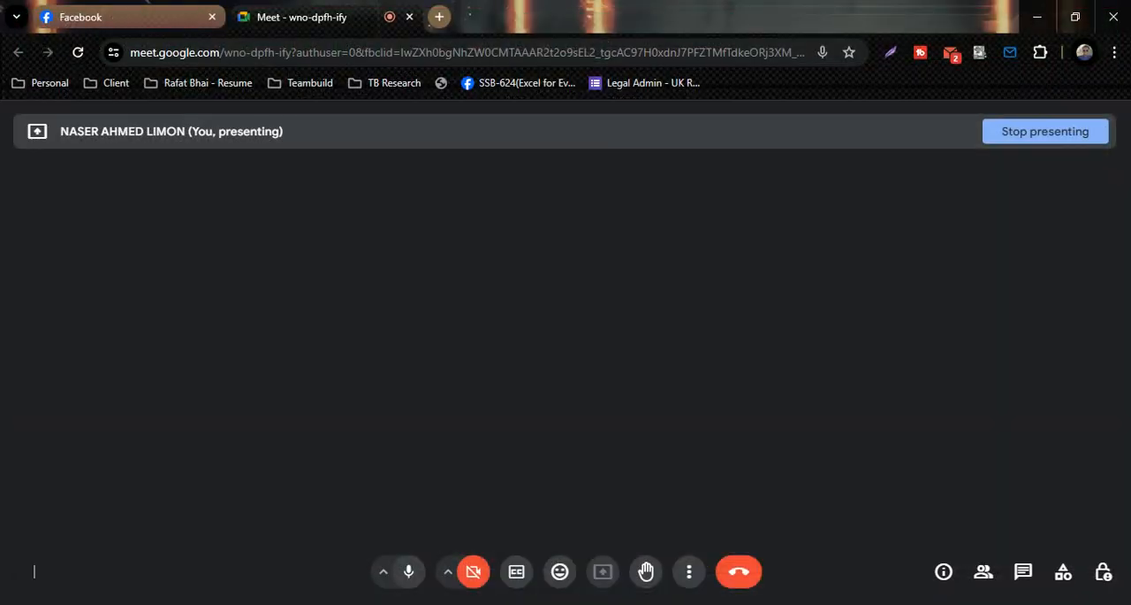
mouse_move(667, 604)
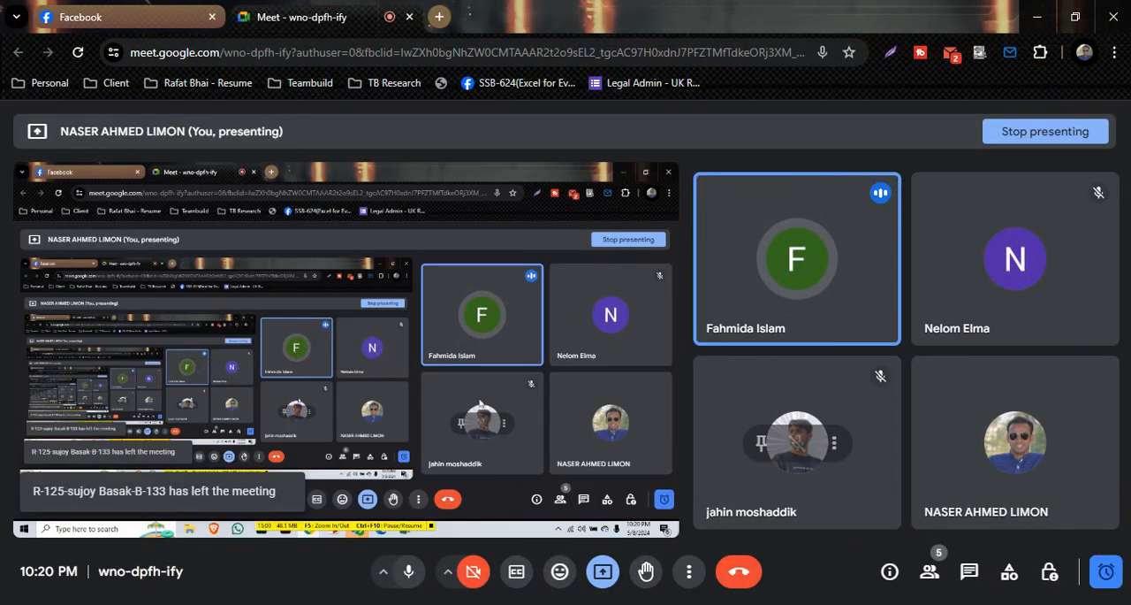
click(948, 604)
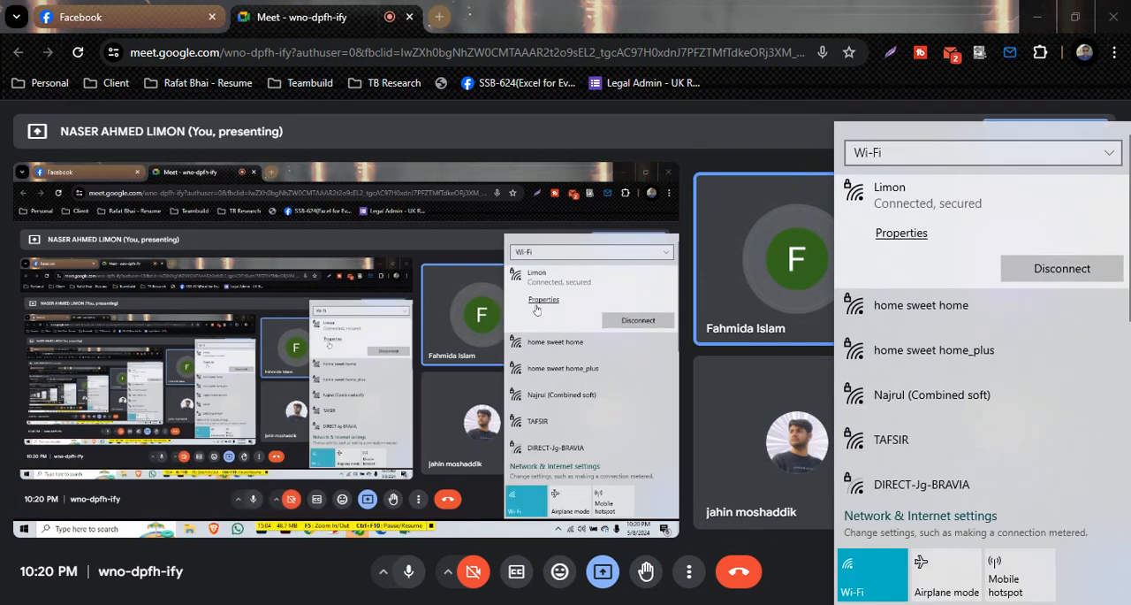
click(482, 213)
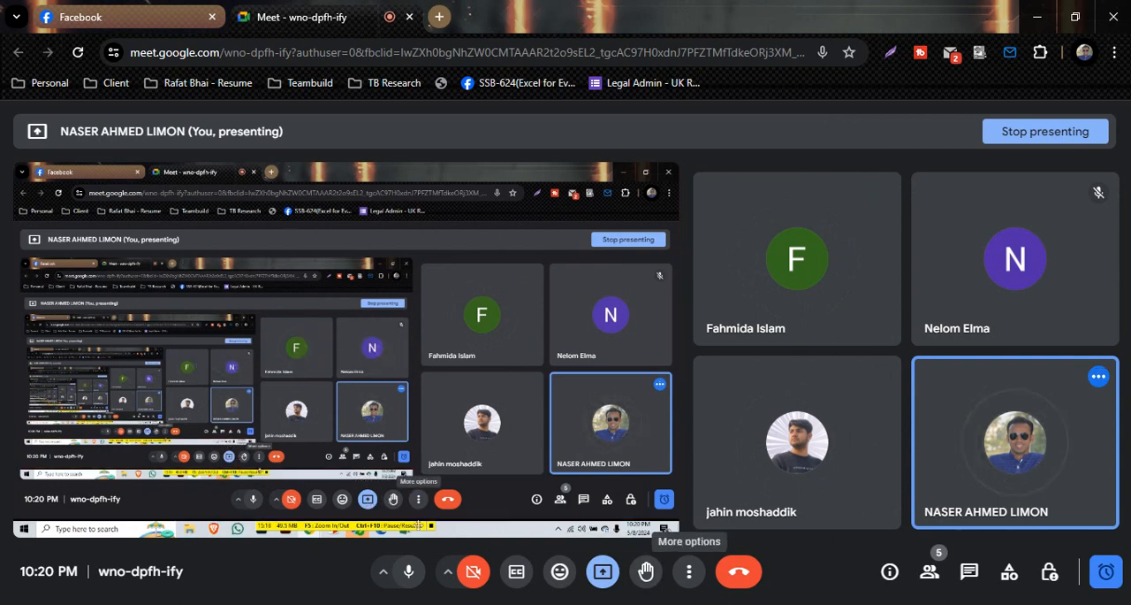
mouse_move(668, 604)
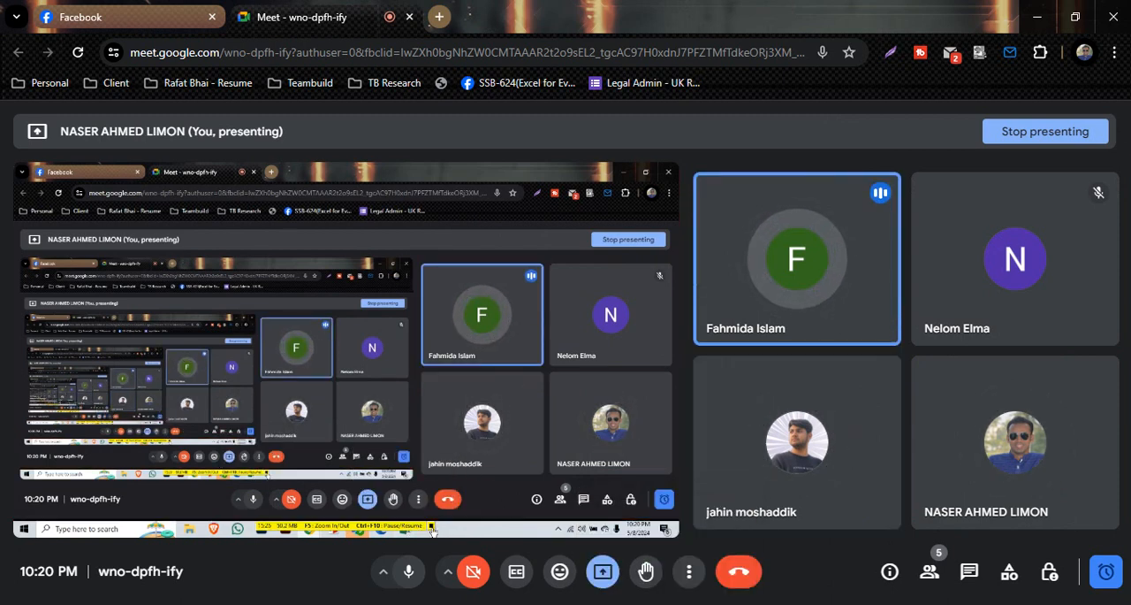
Switch back to Excel and apply the Location validation's Stop error alert titled "Red Alert !!!" asking for values from the validation list.
key(alt+Tab)
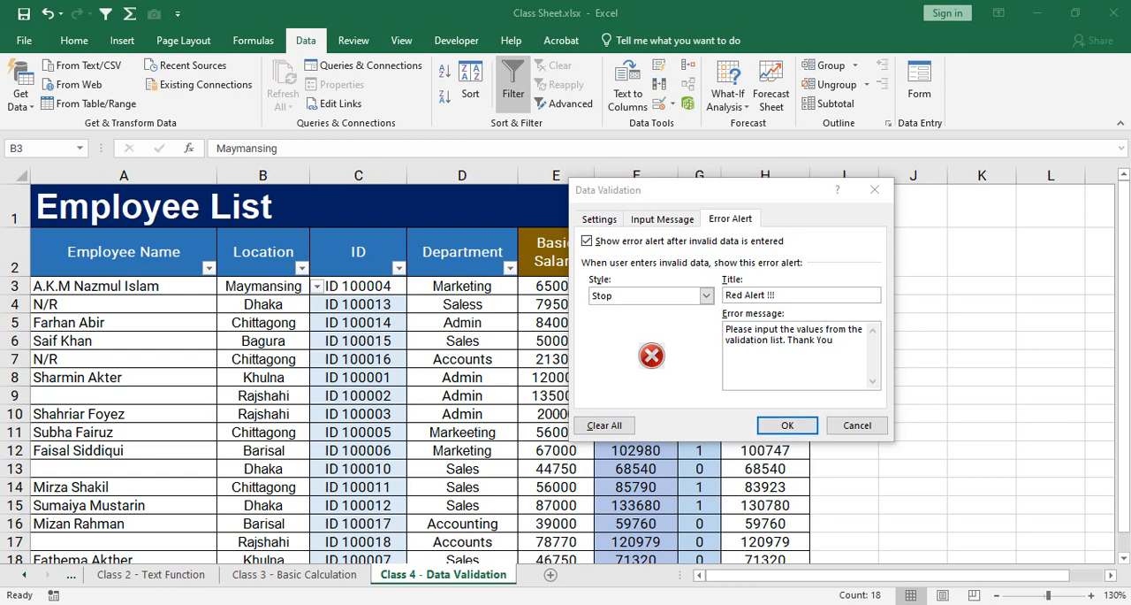
key(Return)
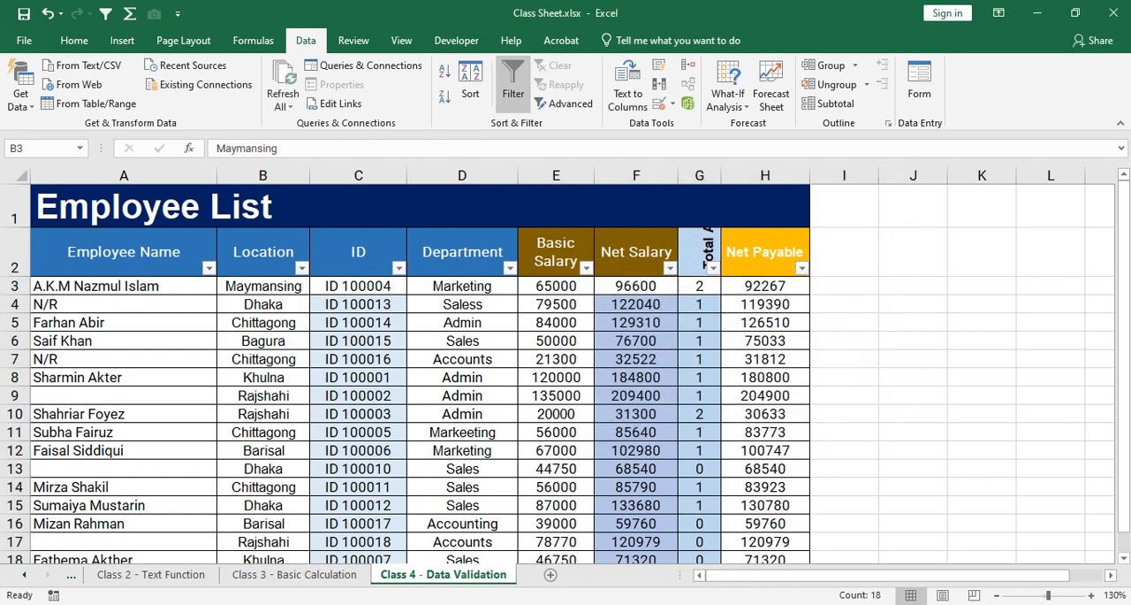
click(263, 359)
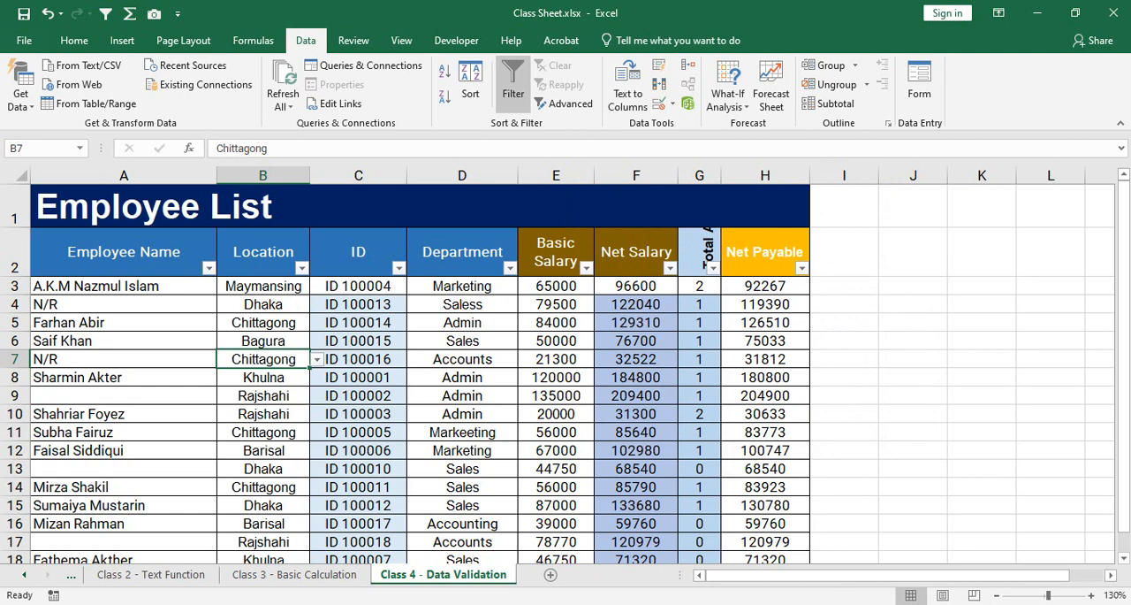
Check the Google Meet call in Chrome several times, returning to the Excel worksheet after each look.
click(506, 604)
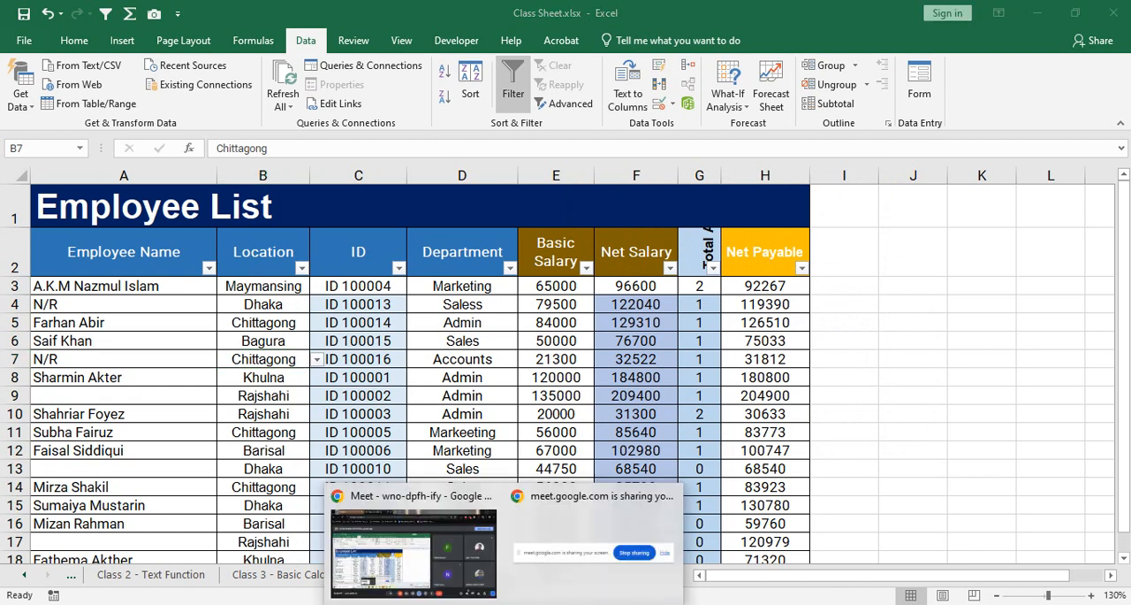
click(431, 550)
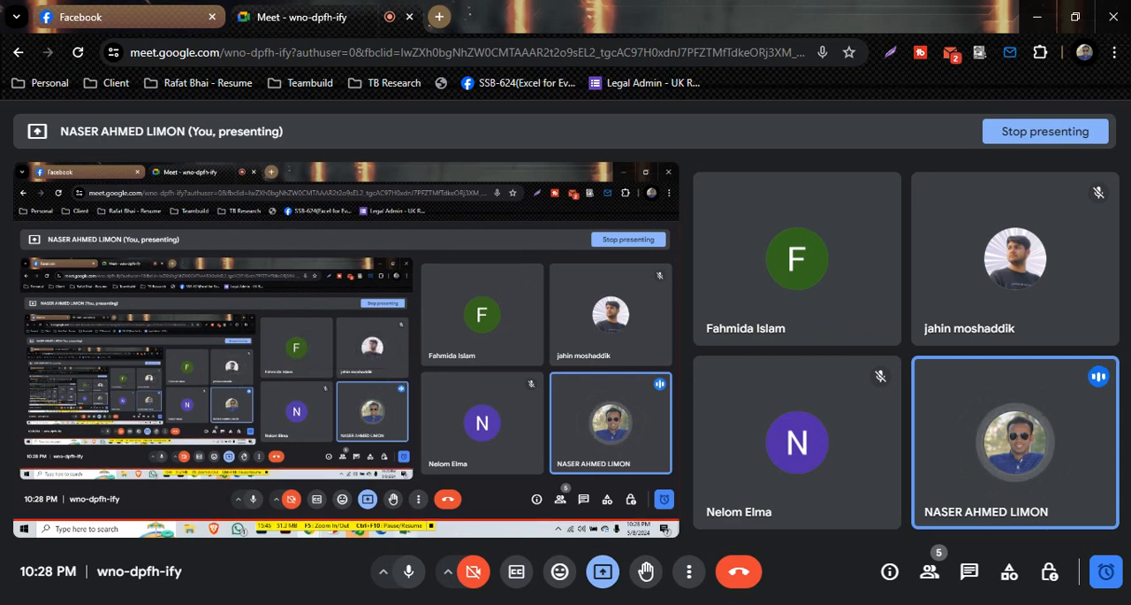
click(665, 604)
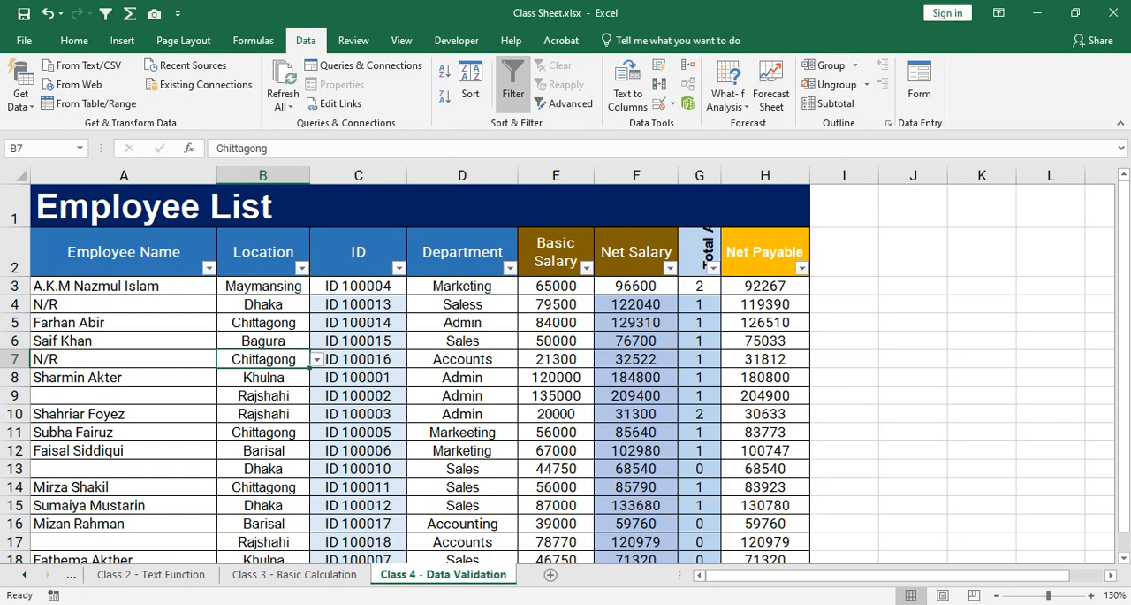
mouse_move(502, 603)
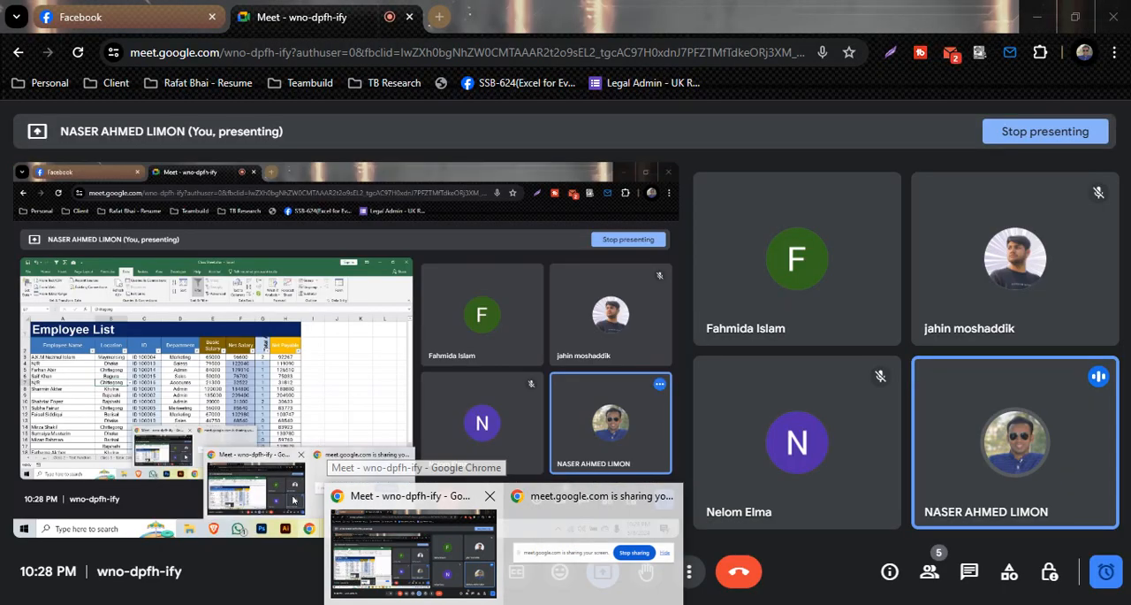
click(417, 530)
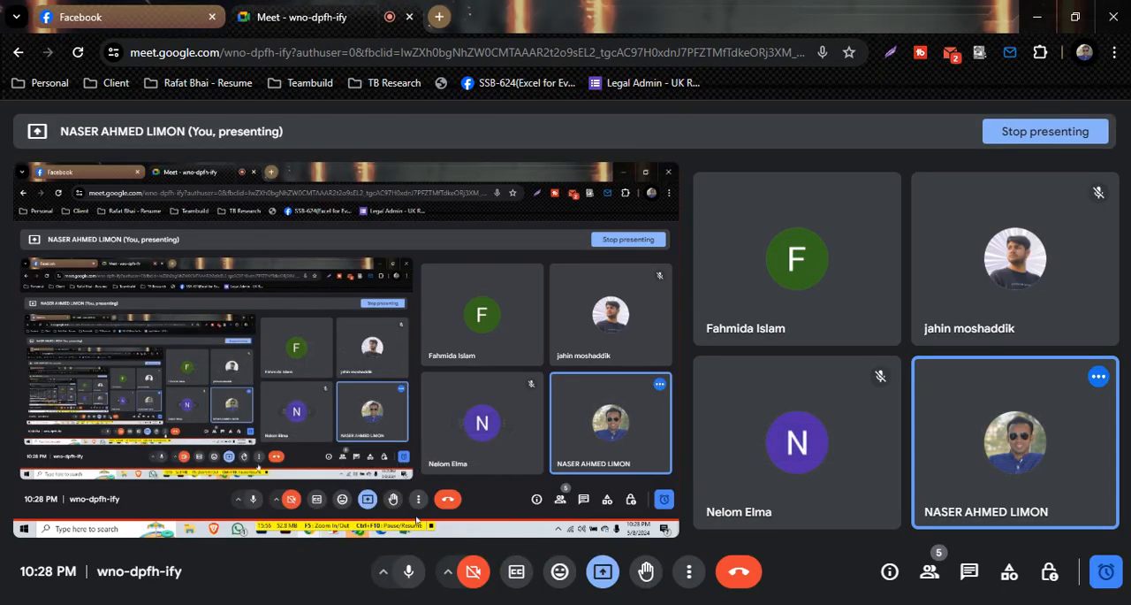
click(656, 541)
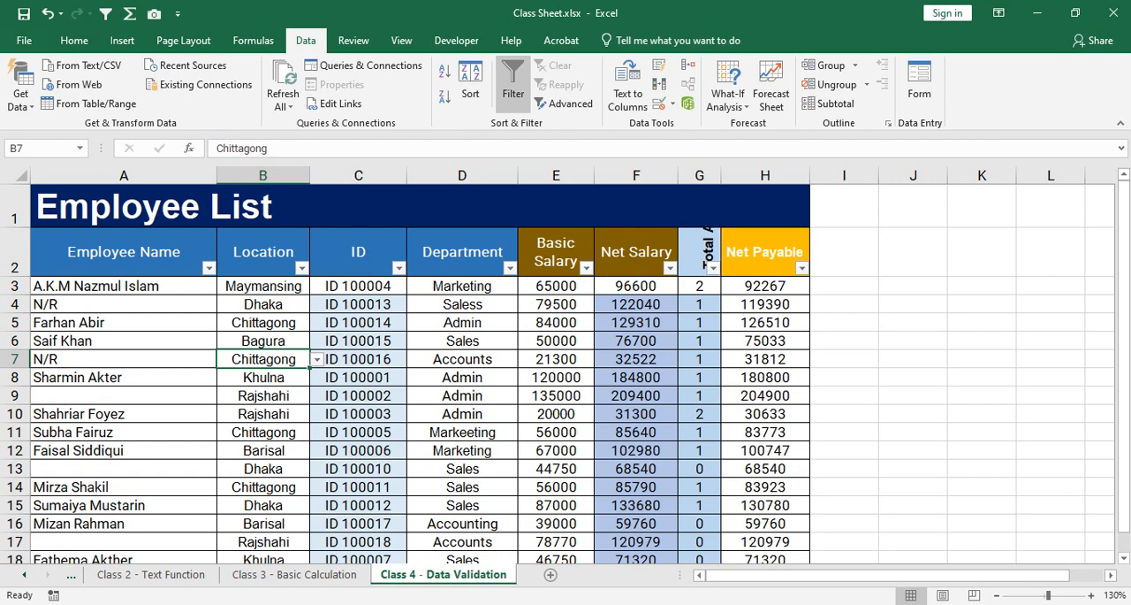
mouse_move(505, 604)
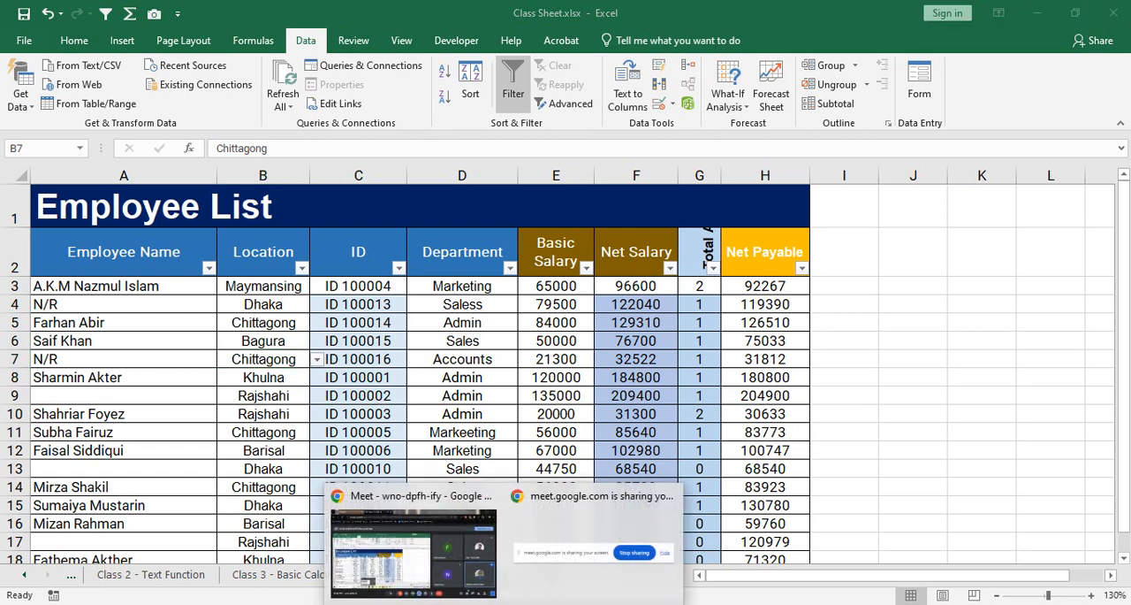
click(414, 541)
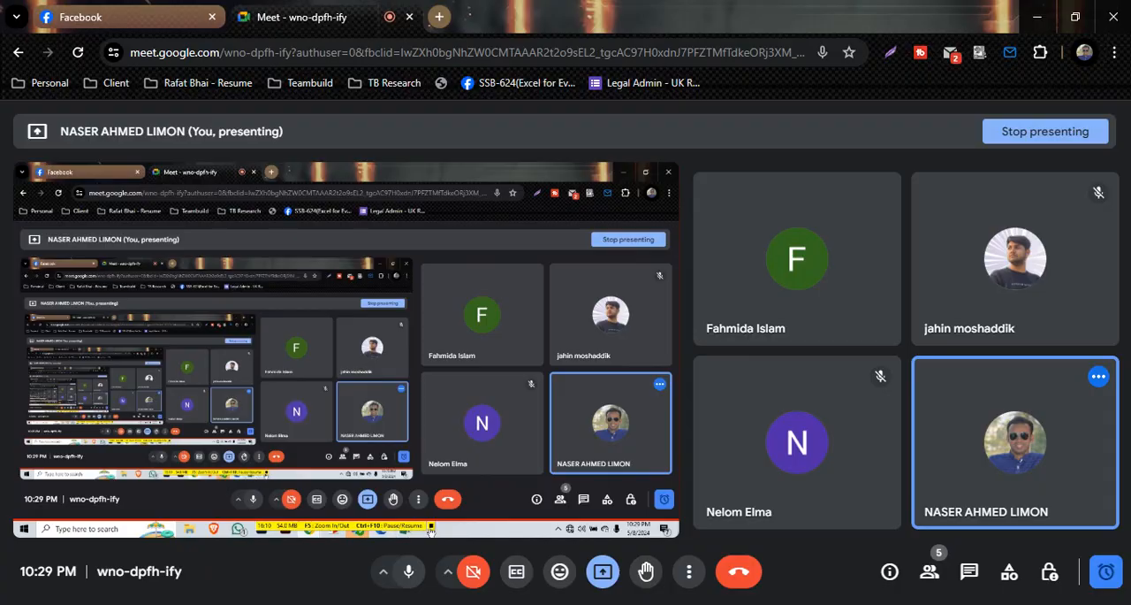
click(708, 603)
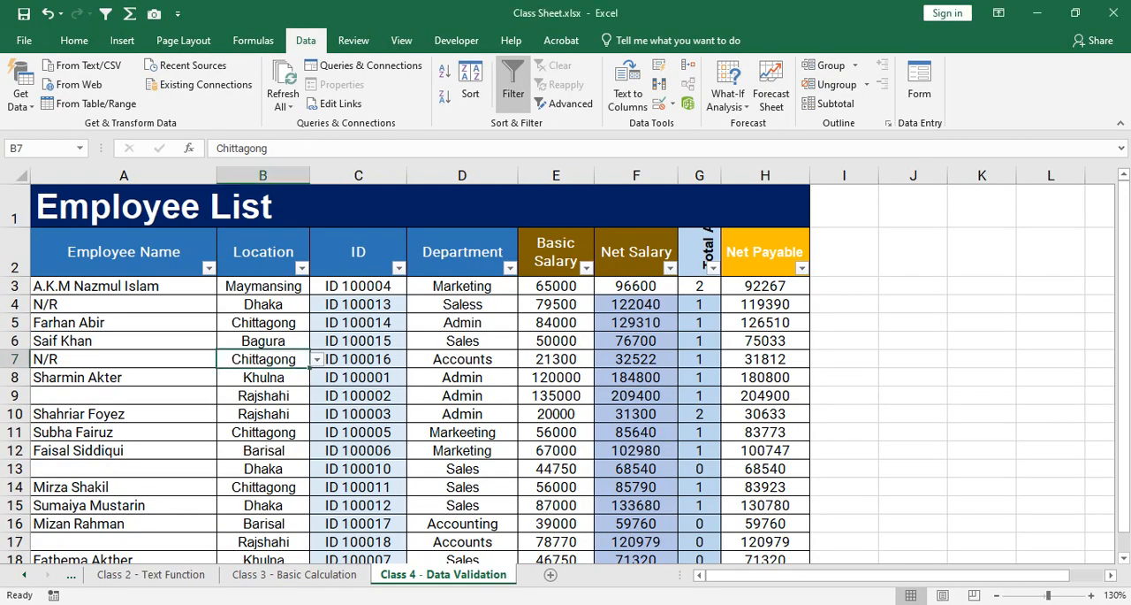
Choose Dhaka for B3 and Khulna for B6 from the Location drop-down list, and dismiss the WhatsApp notifications.
key(Up)
click(264, 286)
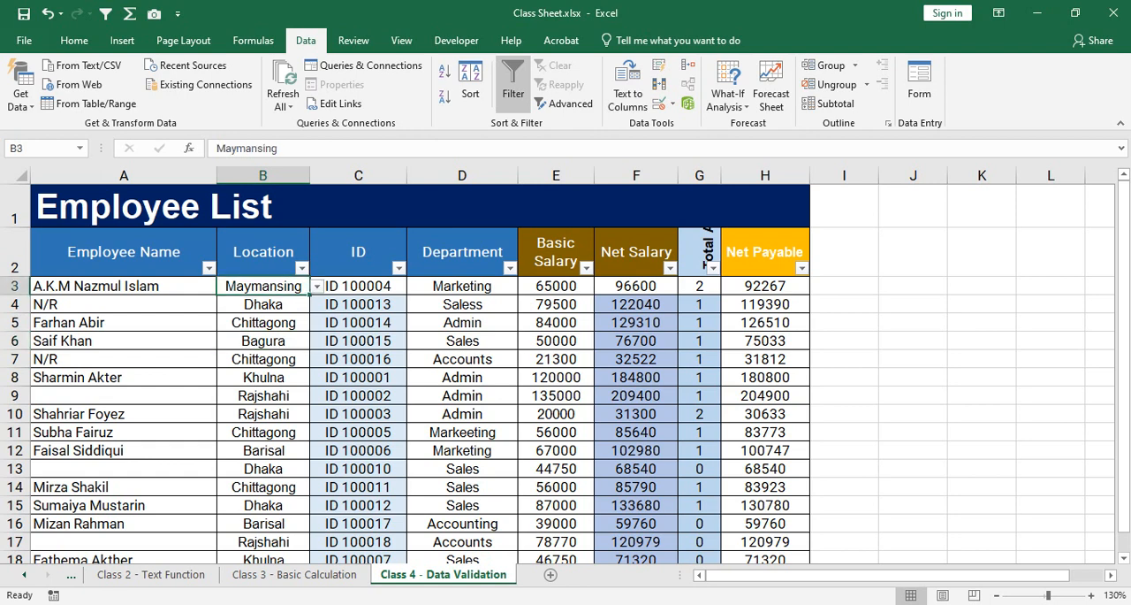
click(317, 286)
click(248, 301)
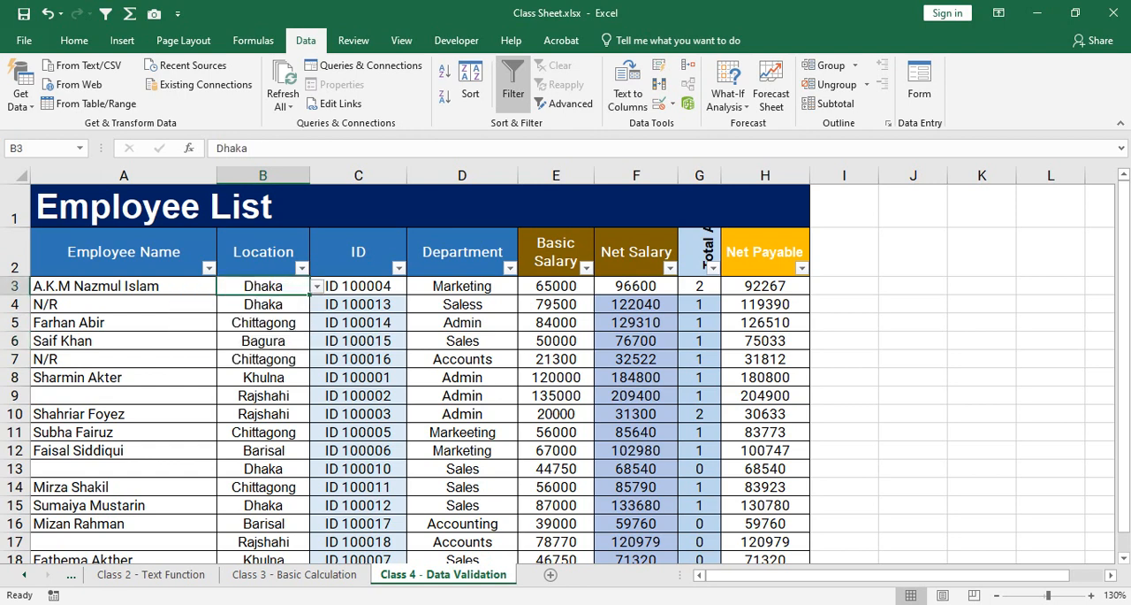
click(263, 341)
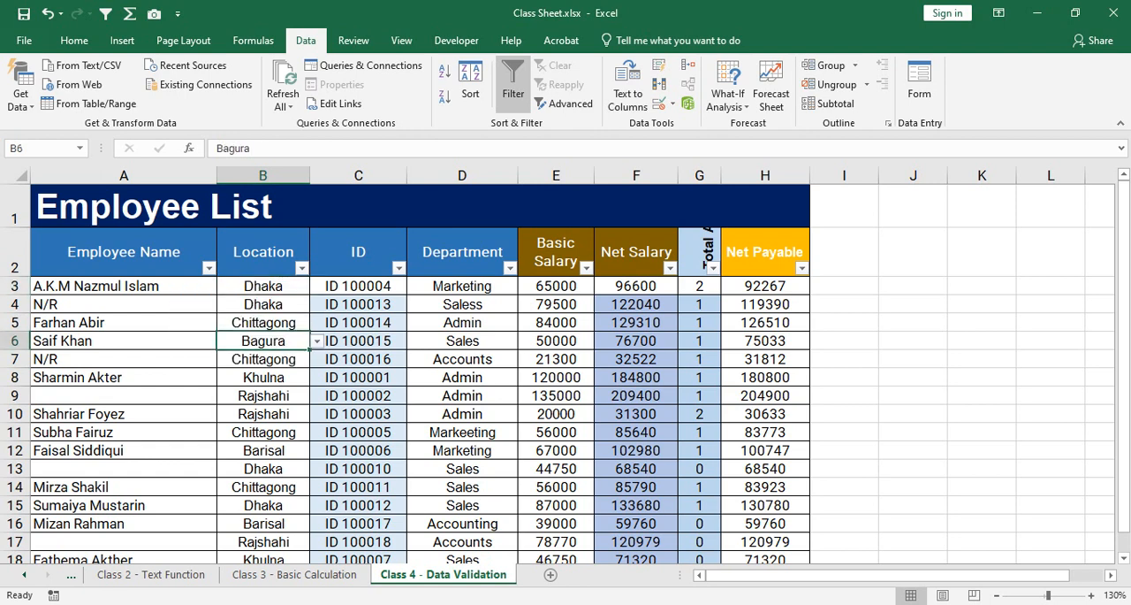
click(317, 341)
click(247, 384)
click(263, 396)
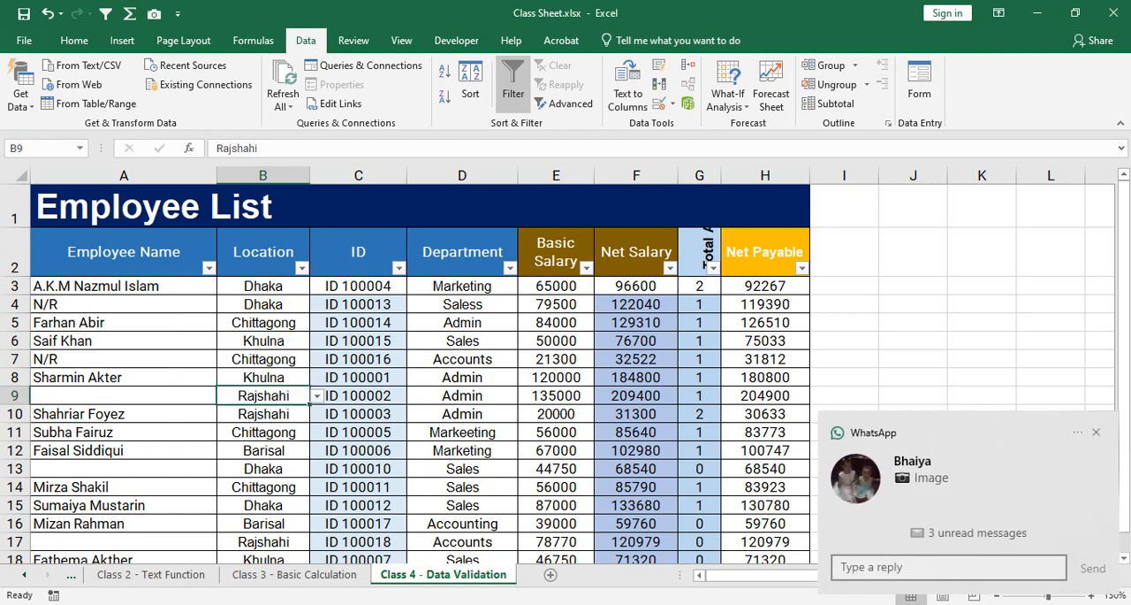
click(1096, 432)
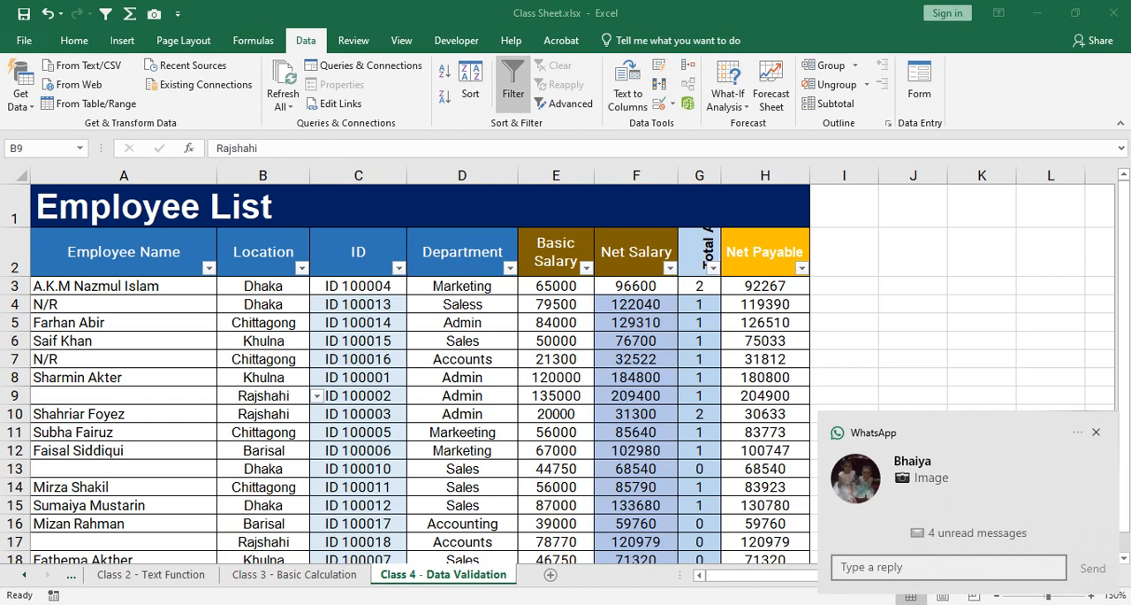
click(1096, 433)
Test the Stop alert by entering the unlisted value Maymansing in B6, retry it once, and cancel the entry.
click(264, 323)
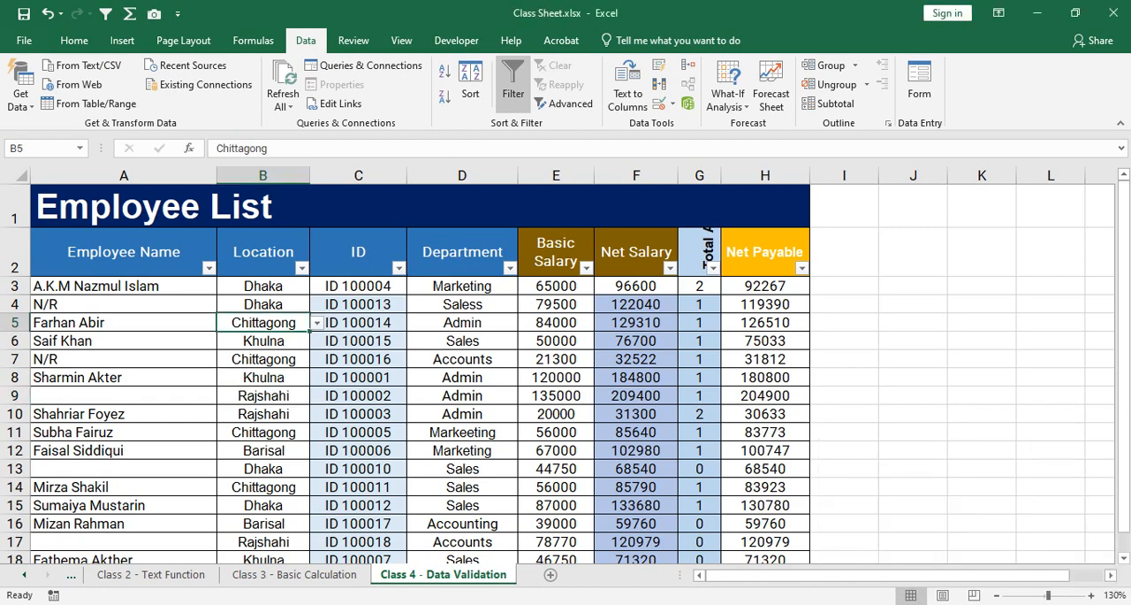
click(263, 341)
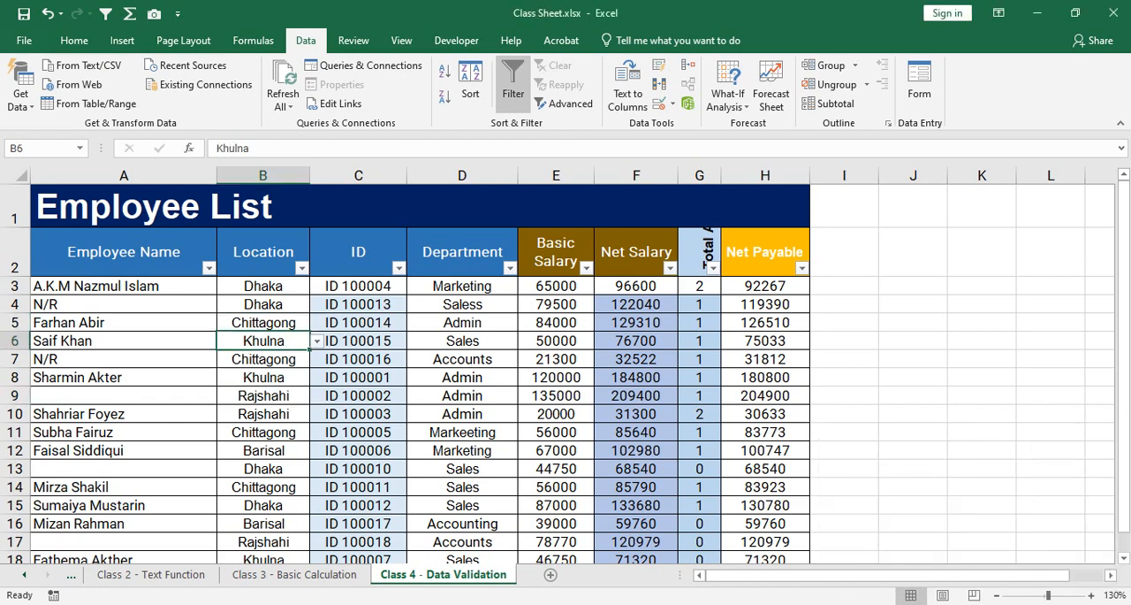
scroll(566, 364, up, 2)
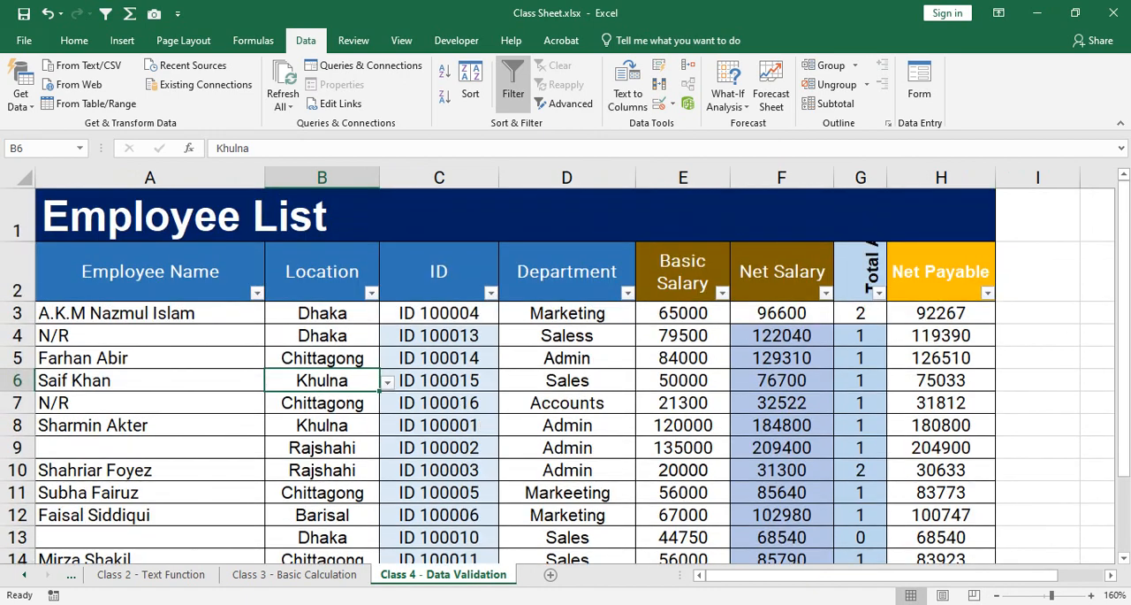
text(May)
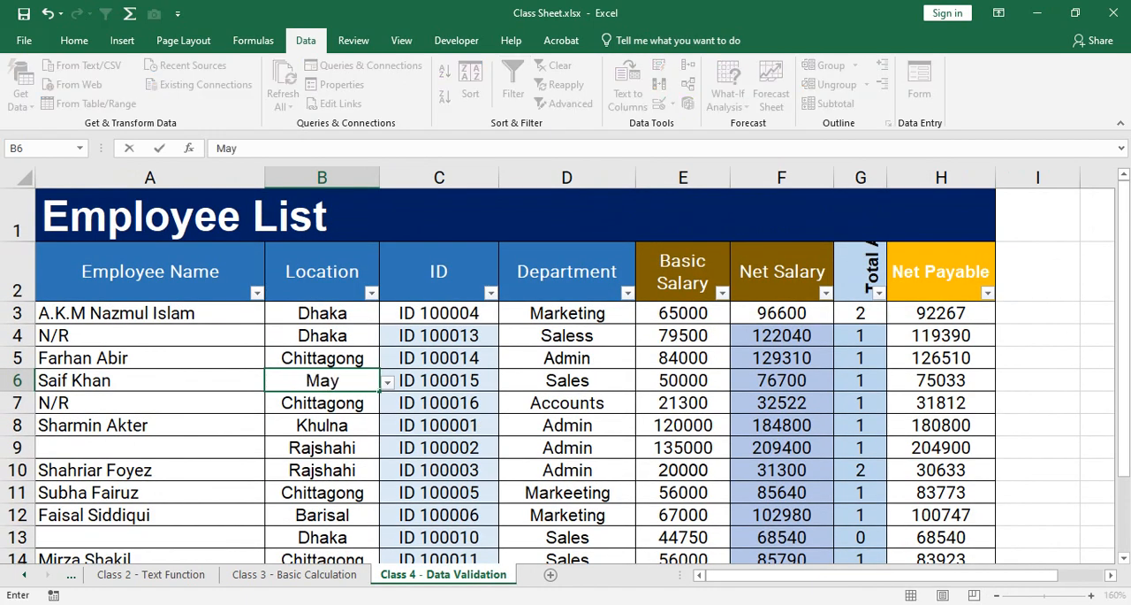
text(mansing)
key(Return)
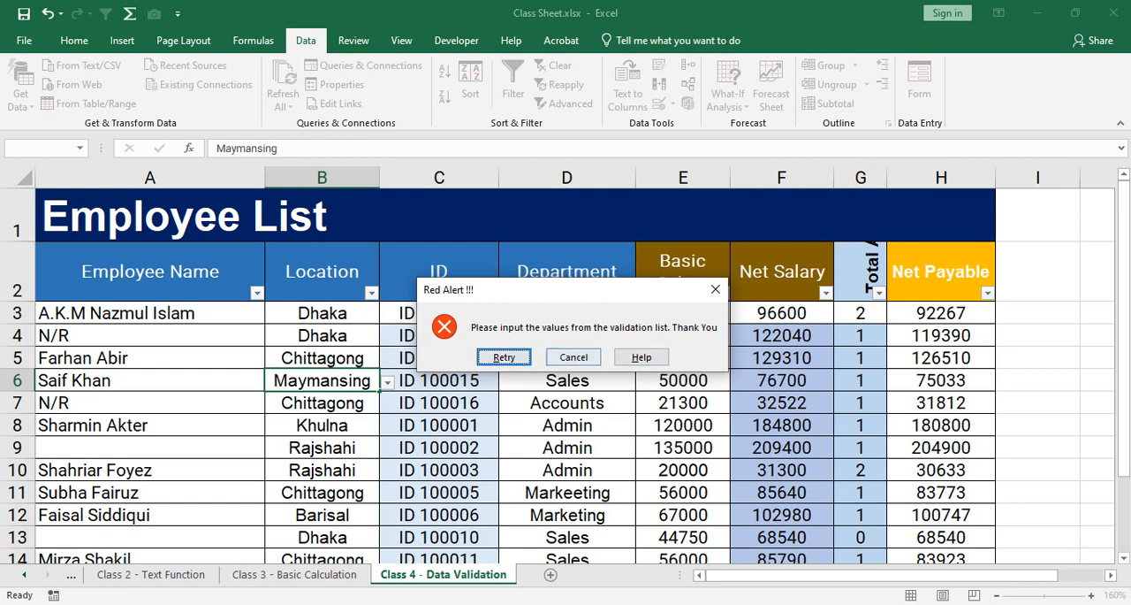
click(503, 358)
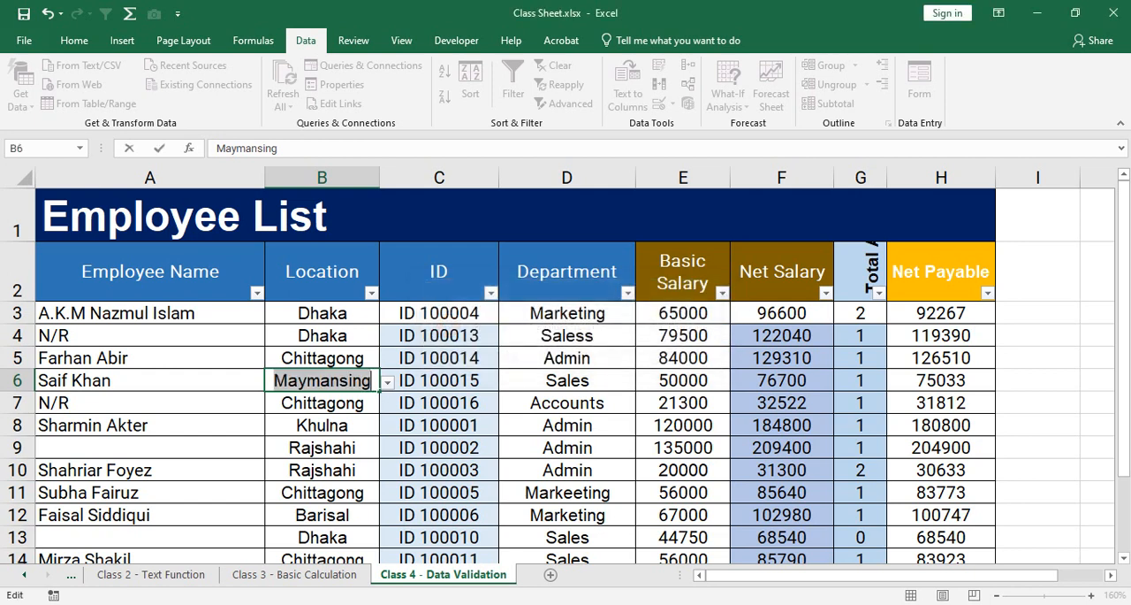
key(Return)
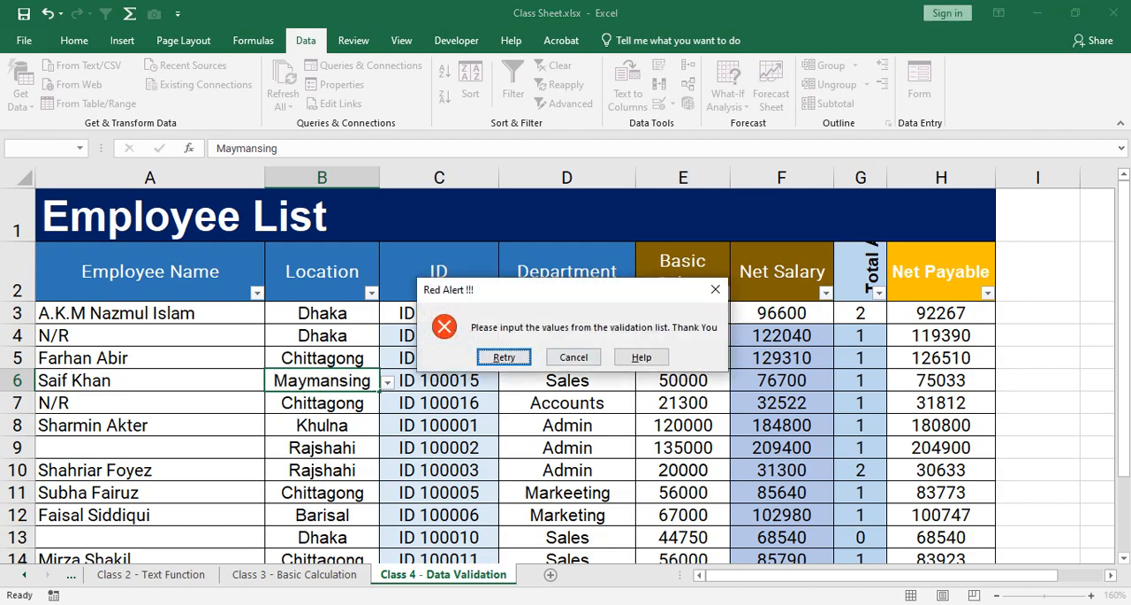
click(573, 357)
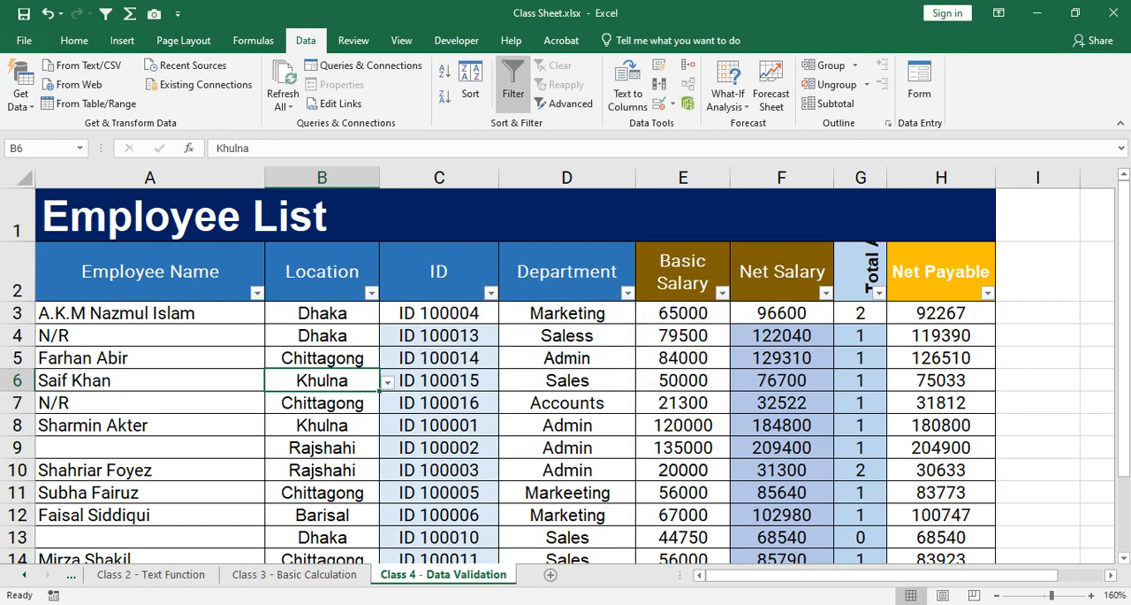
Decline the WhatsApp call and set the data validation error alert style to Warning for Location cells B3:B20.
ctrl+scroll(566, 363, down, 4)
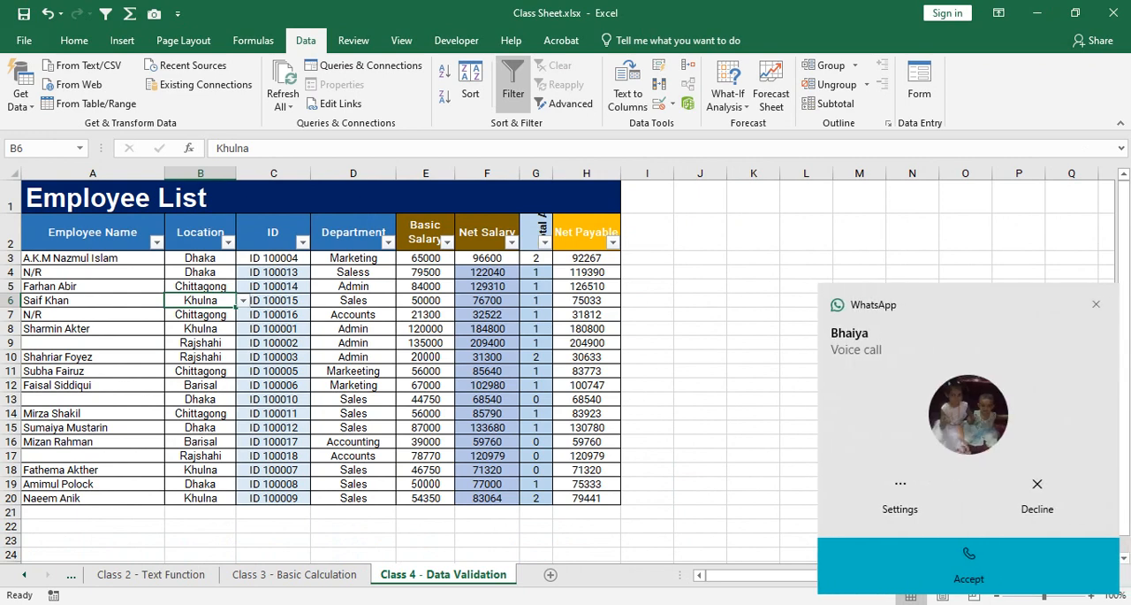
click(1037, 495)
click(201, 258)
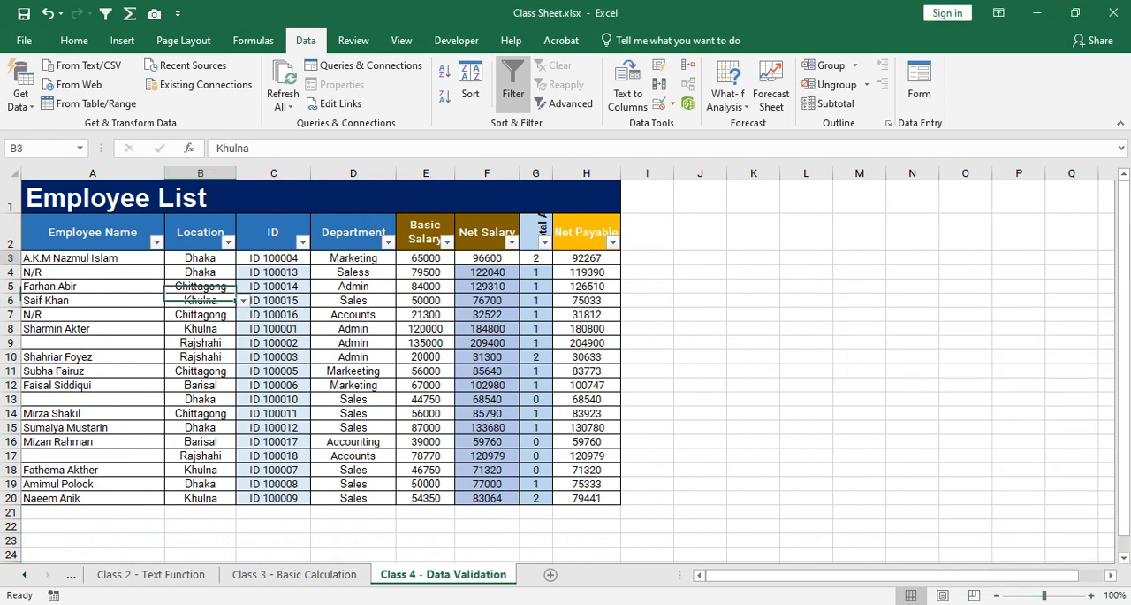
drag(201, 258, 200, 497)
scroll(557, 365, up, 1)
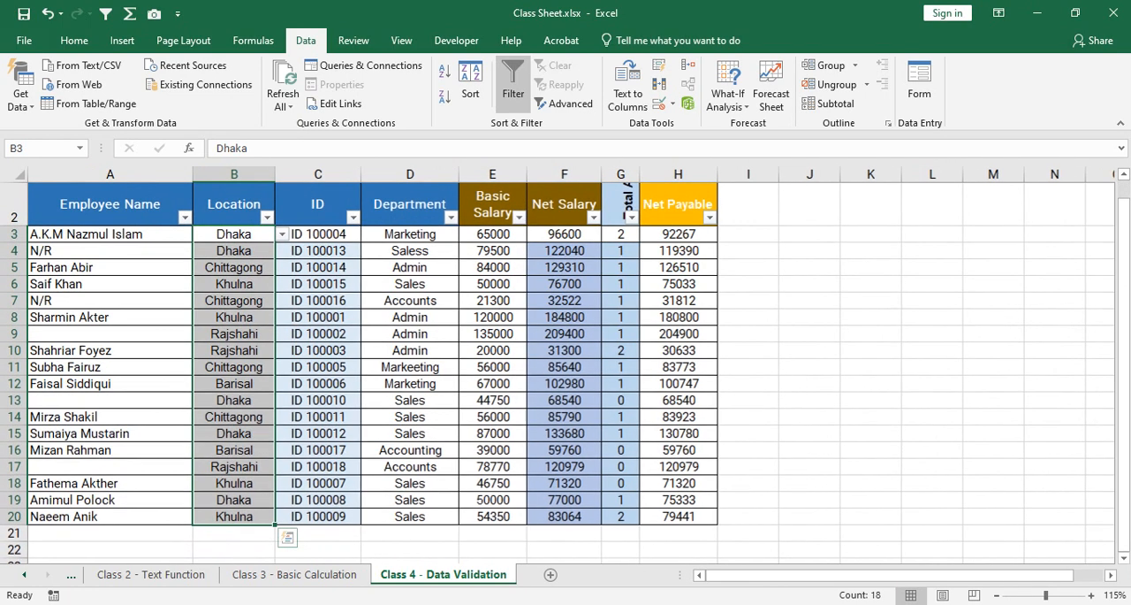
scroll(557, 365, up, 1)
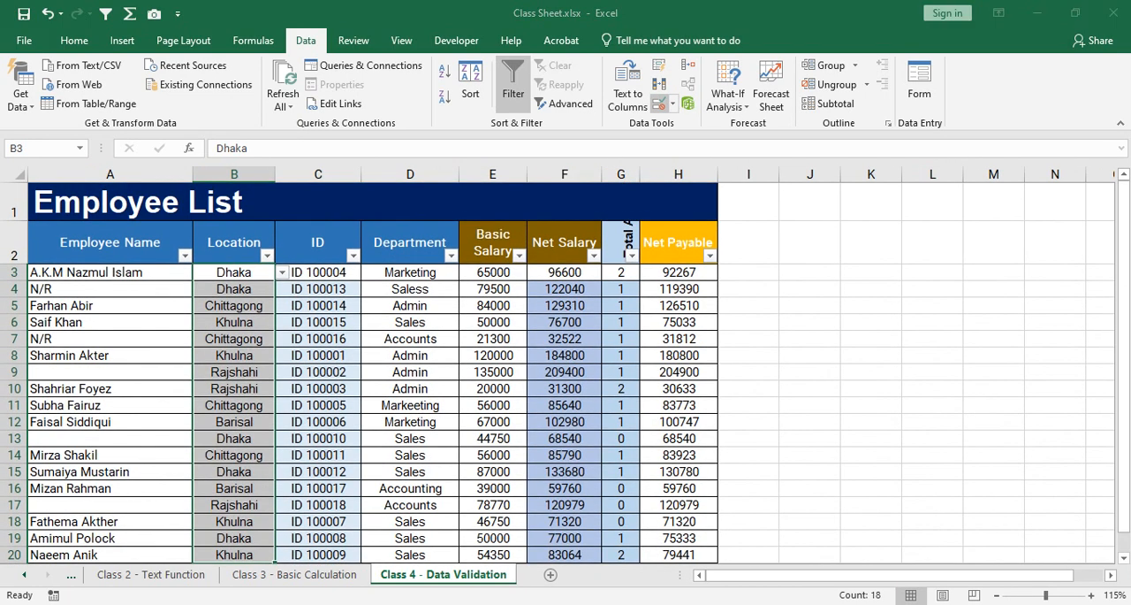
click(659, 104)
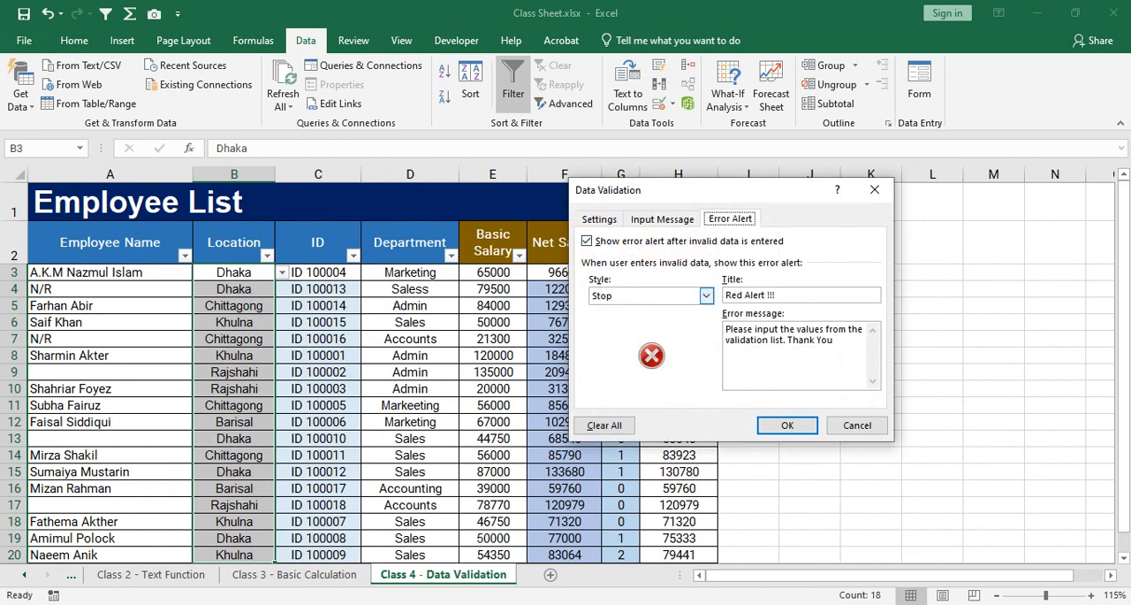
click(706, 295)
click(619, 316)
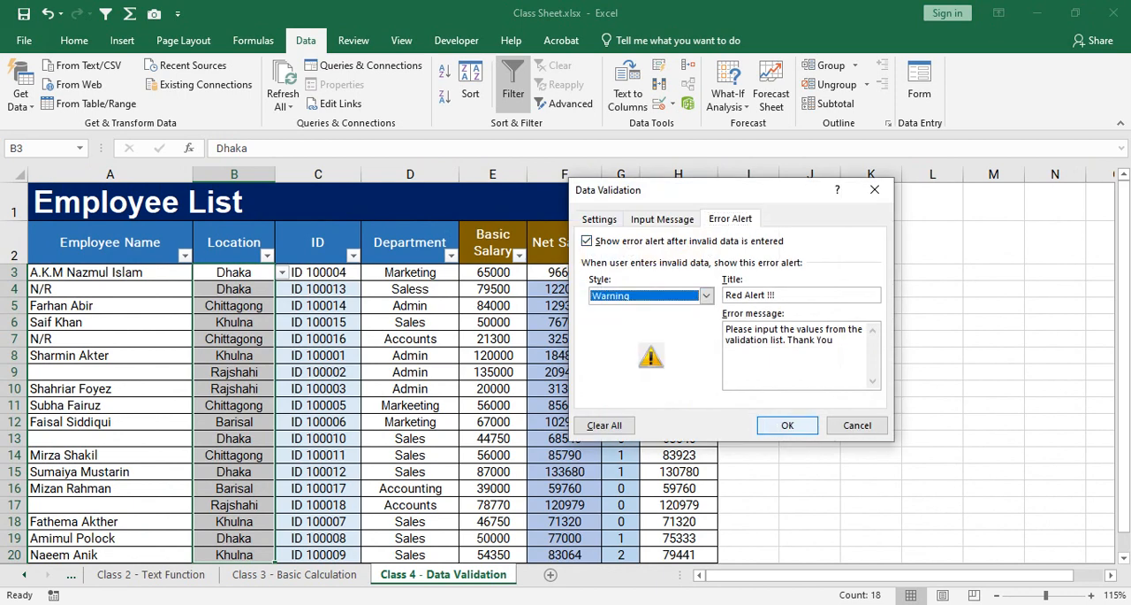
click(787, 425)
Enter the unlisted value Maymansing in B6, accept it despite the Warning alert, and reselect the cell.
click(234, 321)
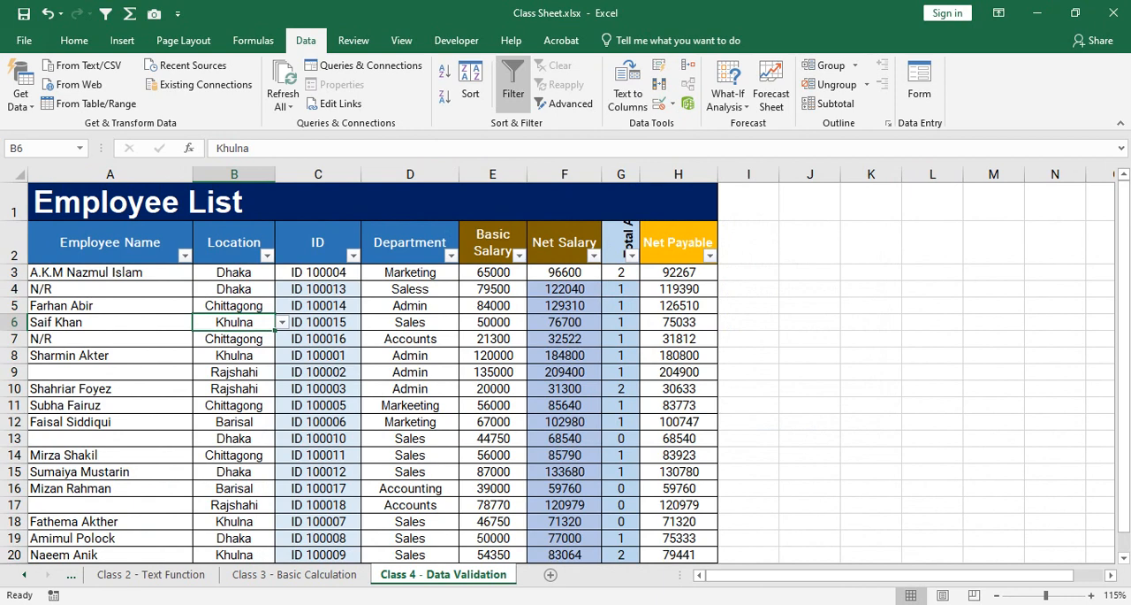
text(Mayman)
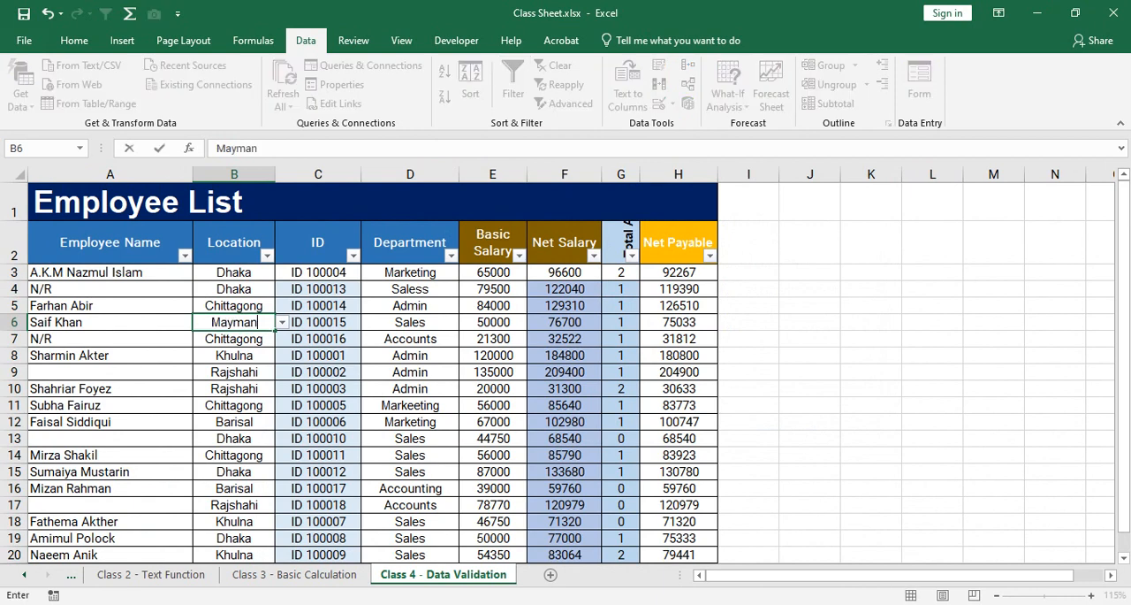
text(sing)
key(Return)
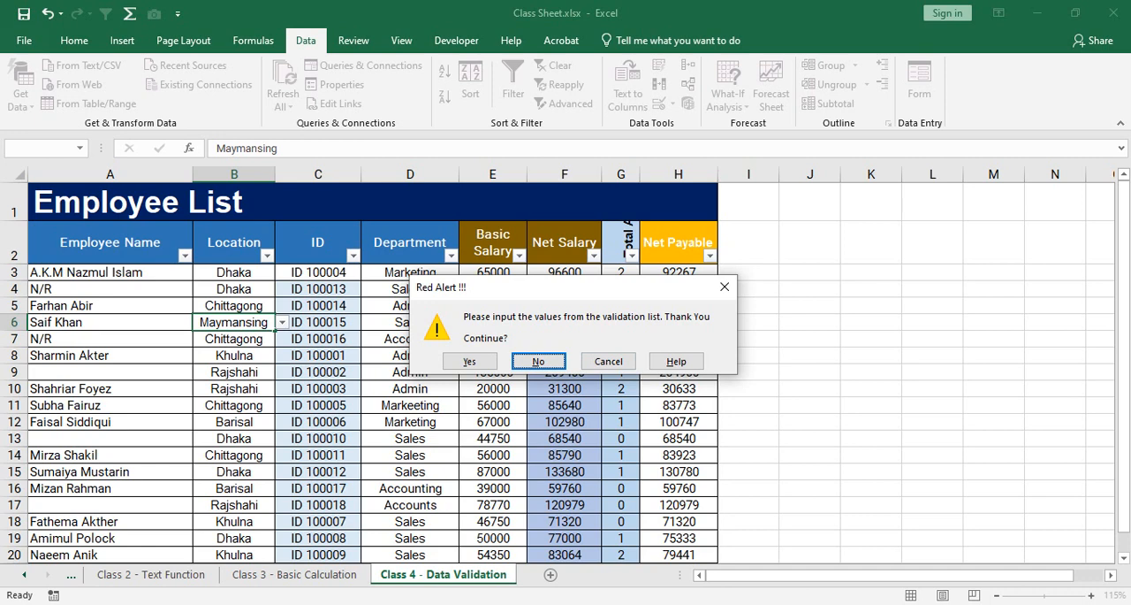
click(469, 360)
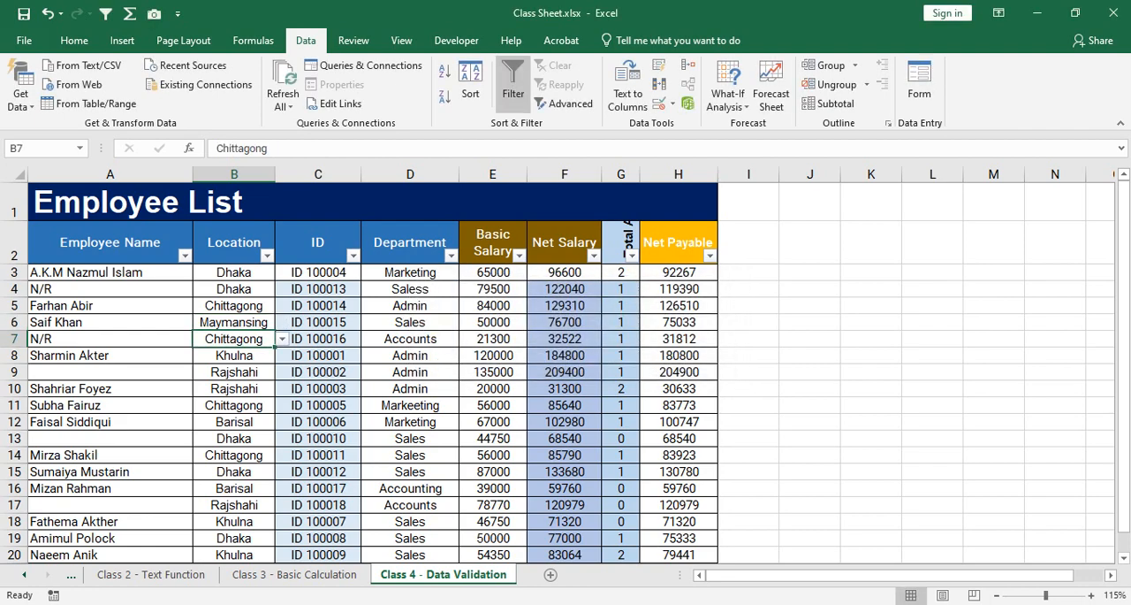
key(Up)
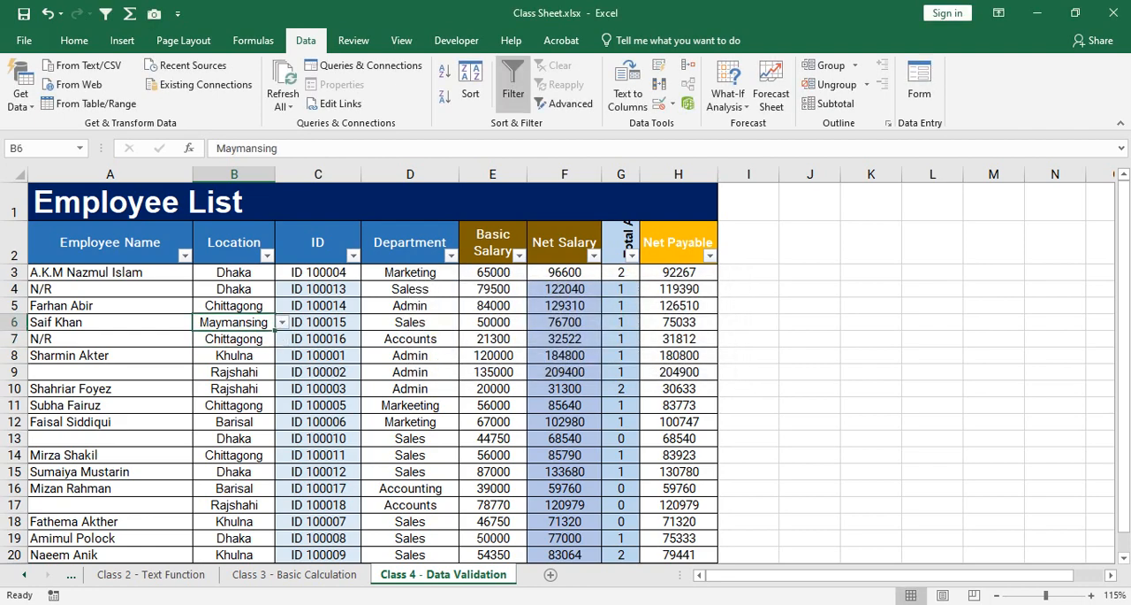
scroll(566, 365, up, 1)
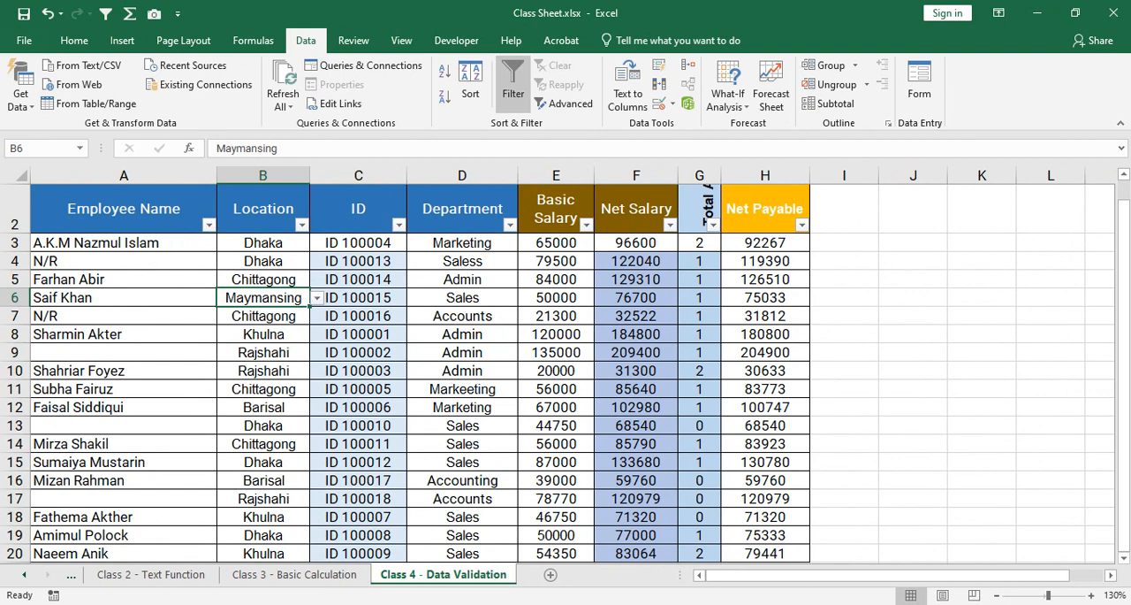
scroll(565, 365, down, 1)
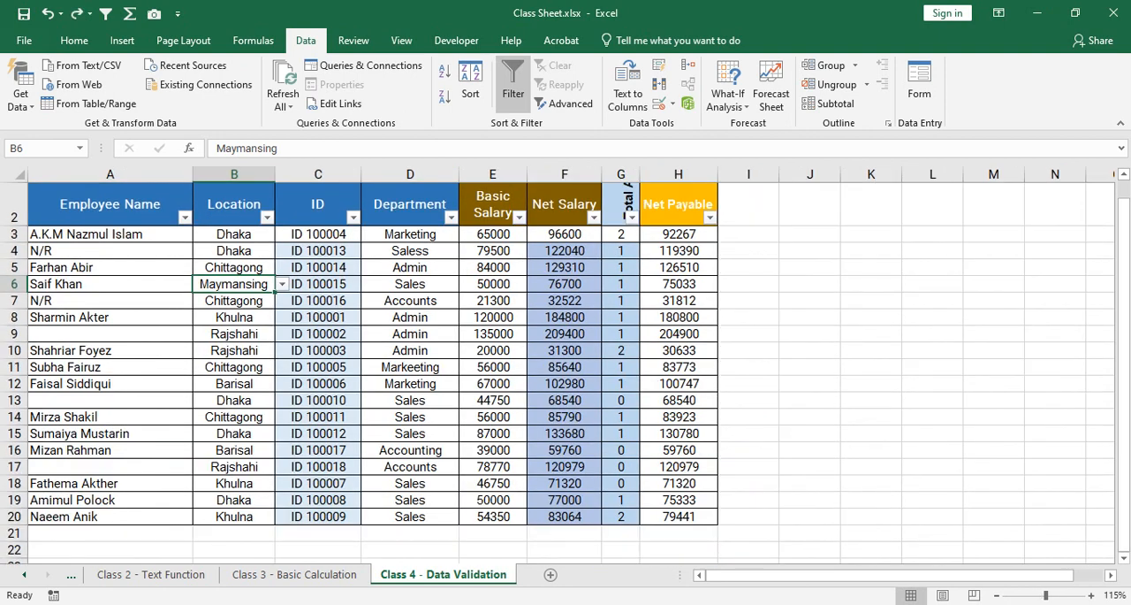
Undo the Maymansing entry in B6 and set the data validation error alert style of Location cells B3:B20 to Stop.
key(ctrl+z)
click(234, 317)
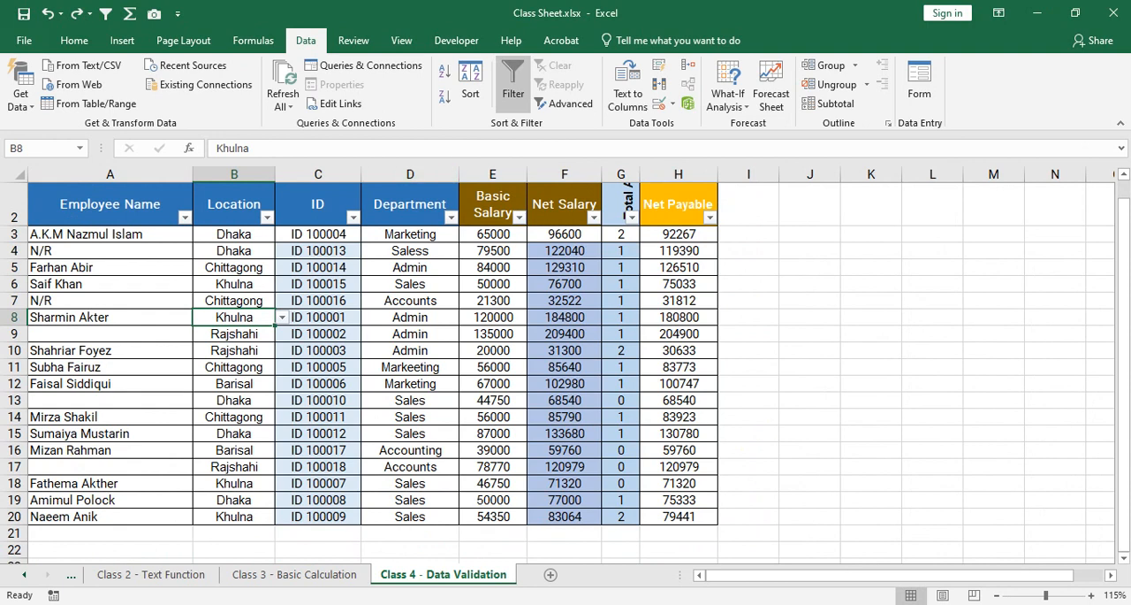
drag(234, 233, 234, 518)
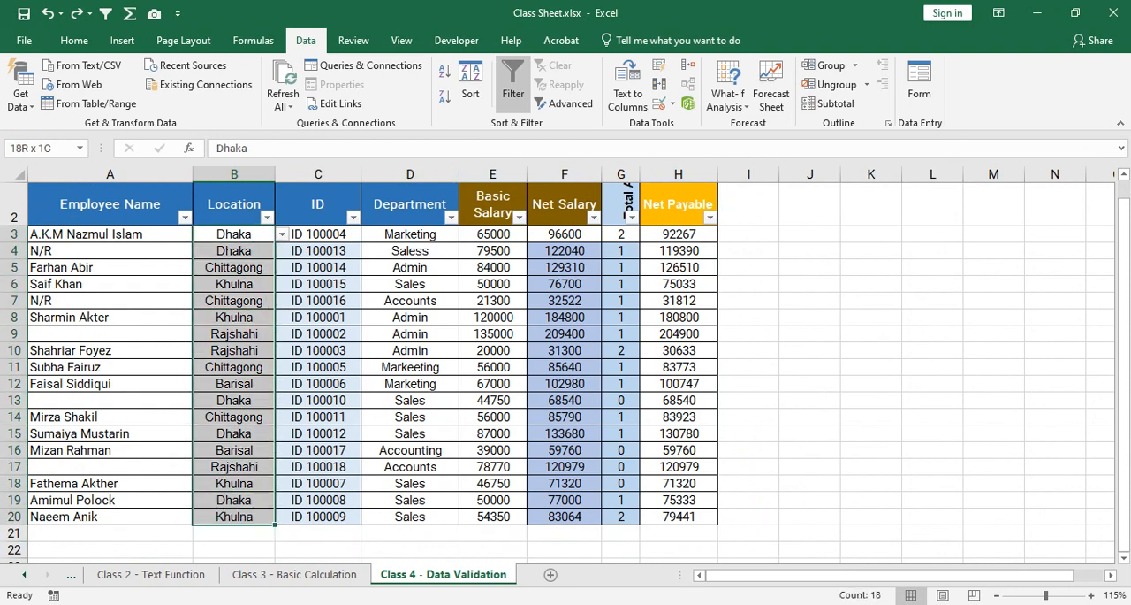
click(659, 103)
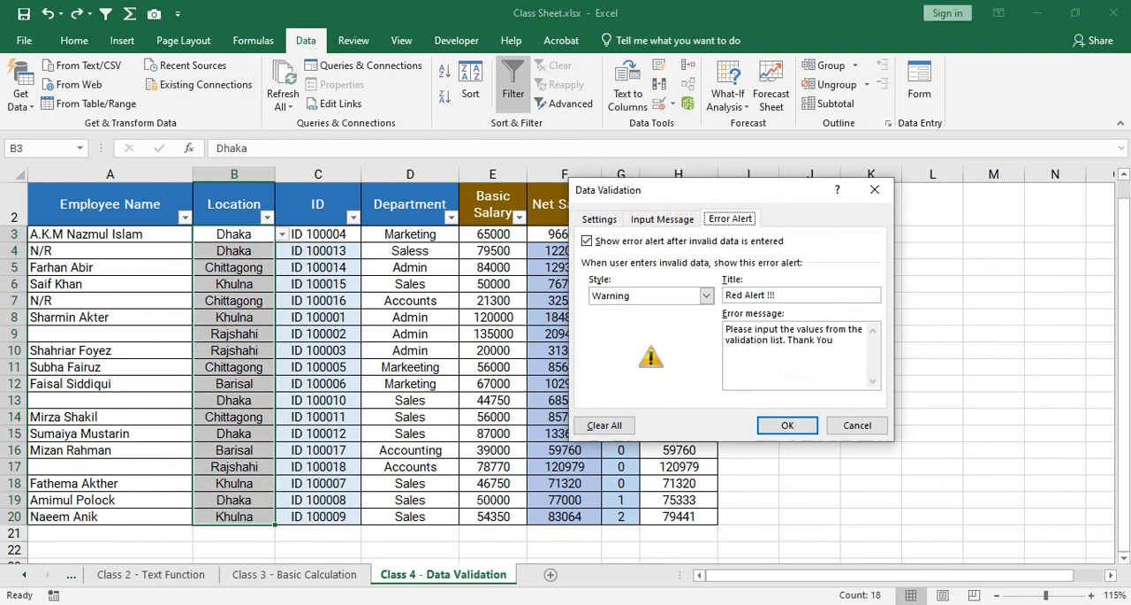
click(706, 296)
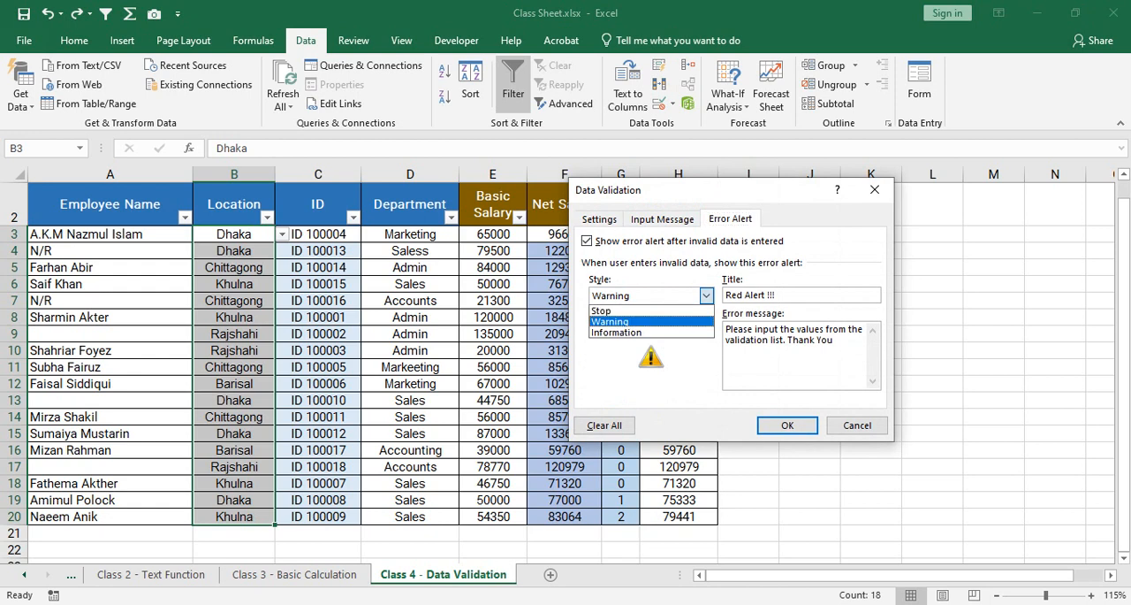
click(651, 321)
click(706, 296)
click(645, 306)
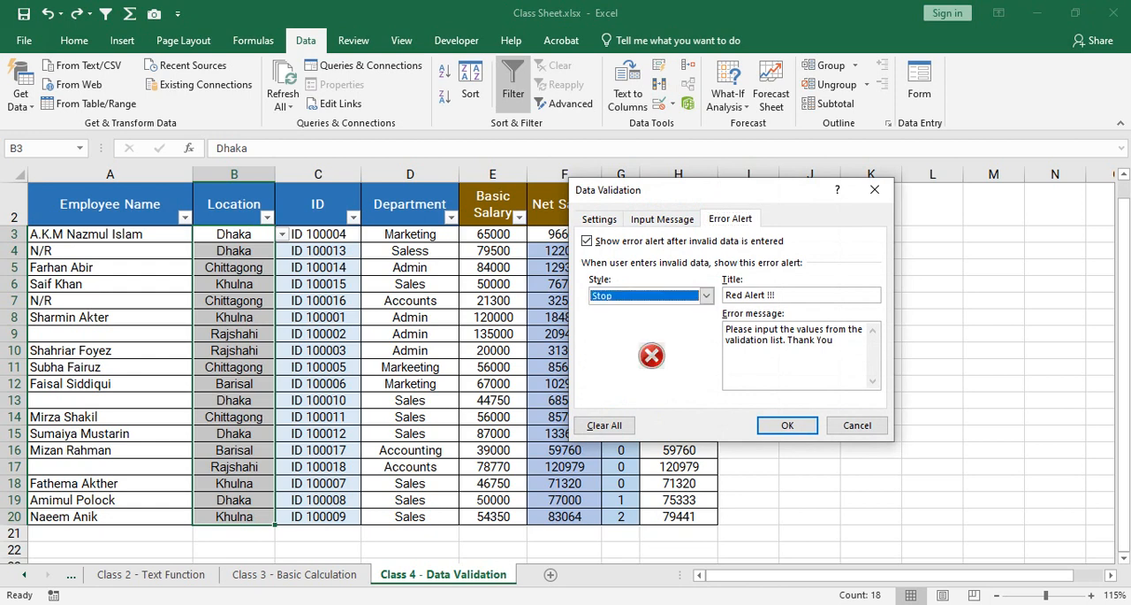
key(Return)
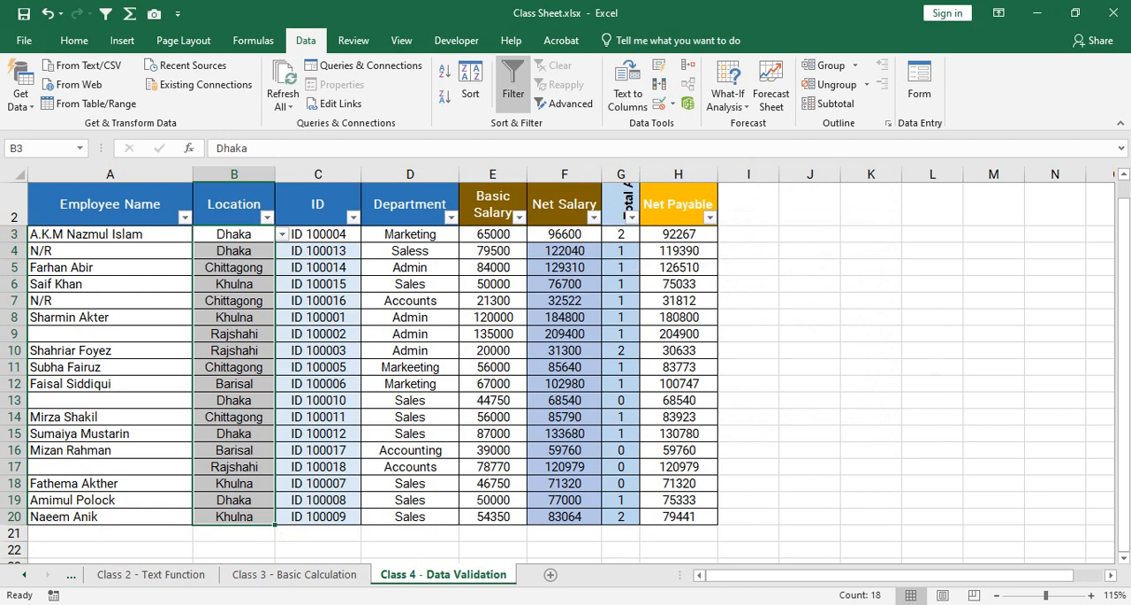
Review the available error alert styles in the Location cells' data validation settings and close them without changes.
click(661, 104)
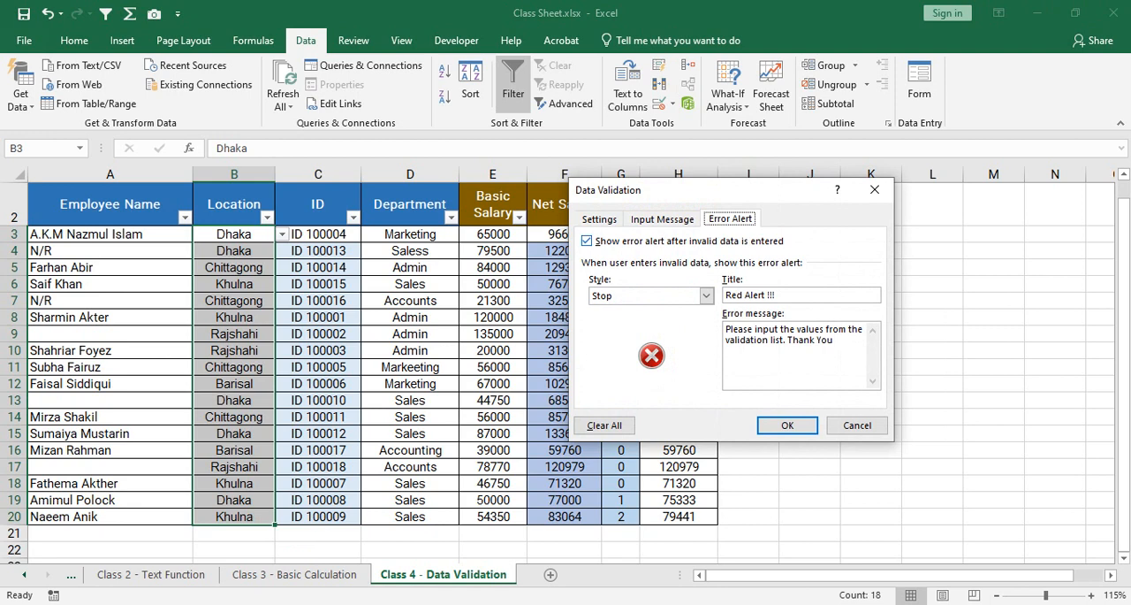
click(706, 295)
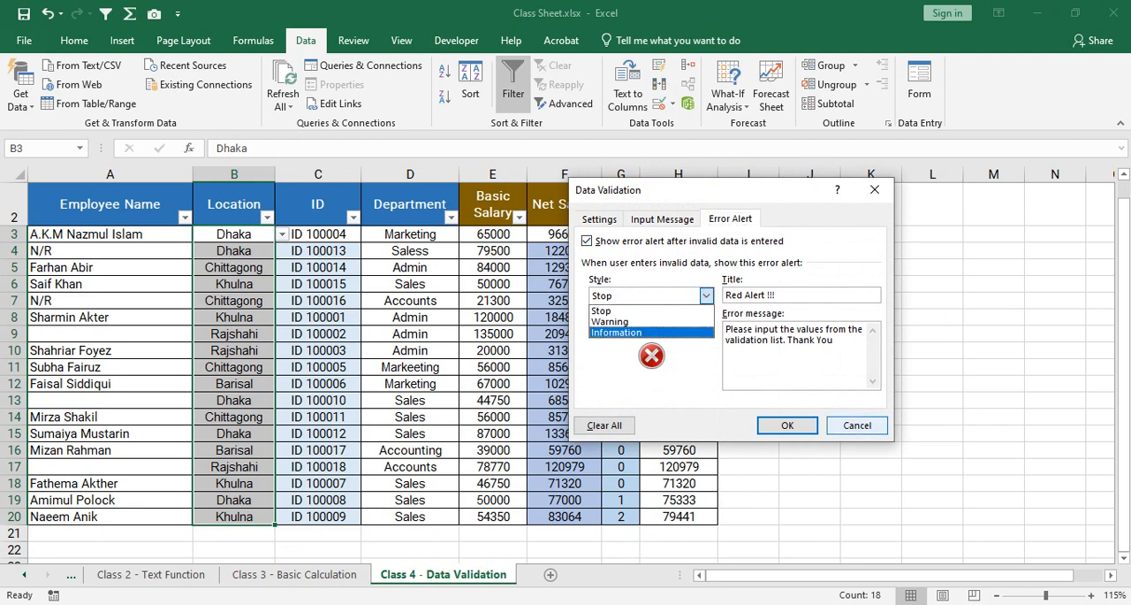
click(858, 425)
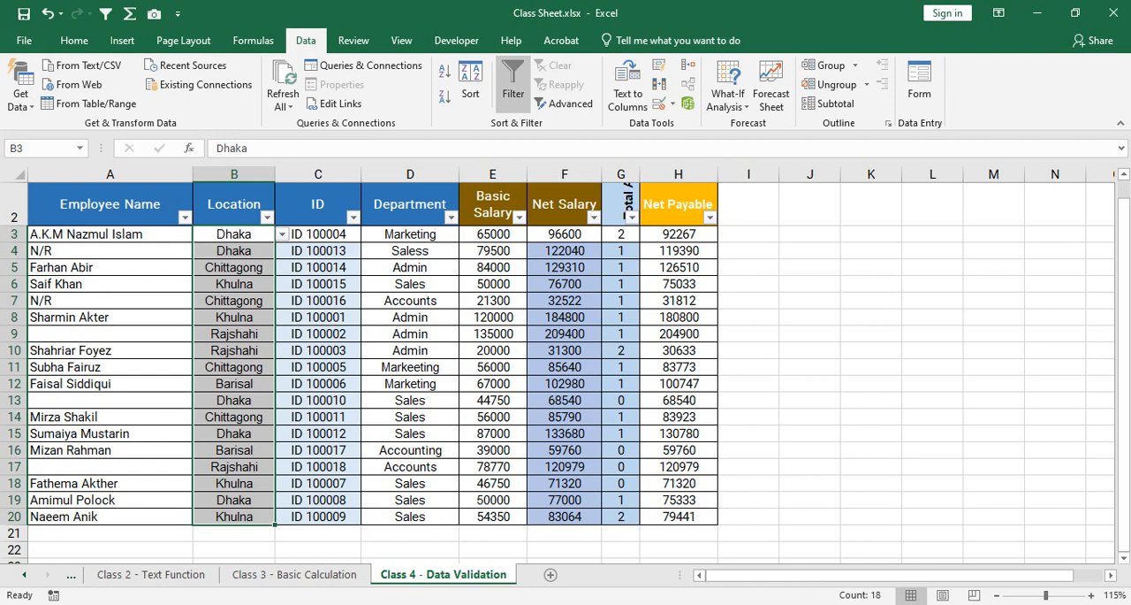
Reduce the font size of header cells A2:H2 to 8 and make header row 2 slightly taller.
drag(14, 226, 14, 221)
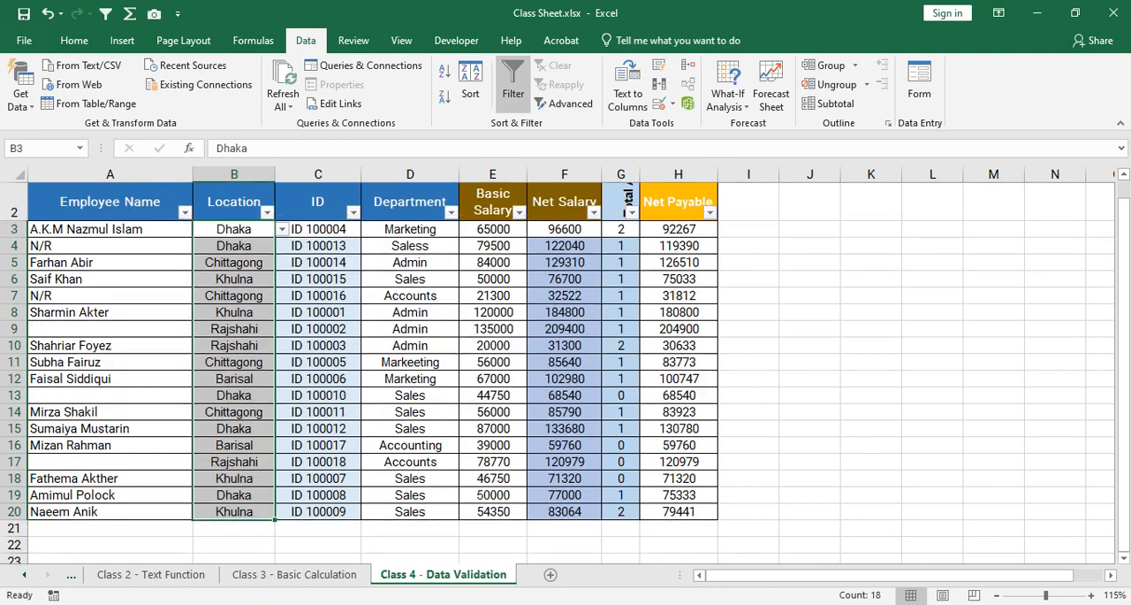
drag(110, 203, 679, 212)
click(74, 41)
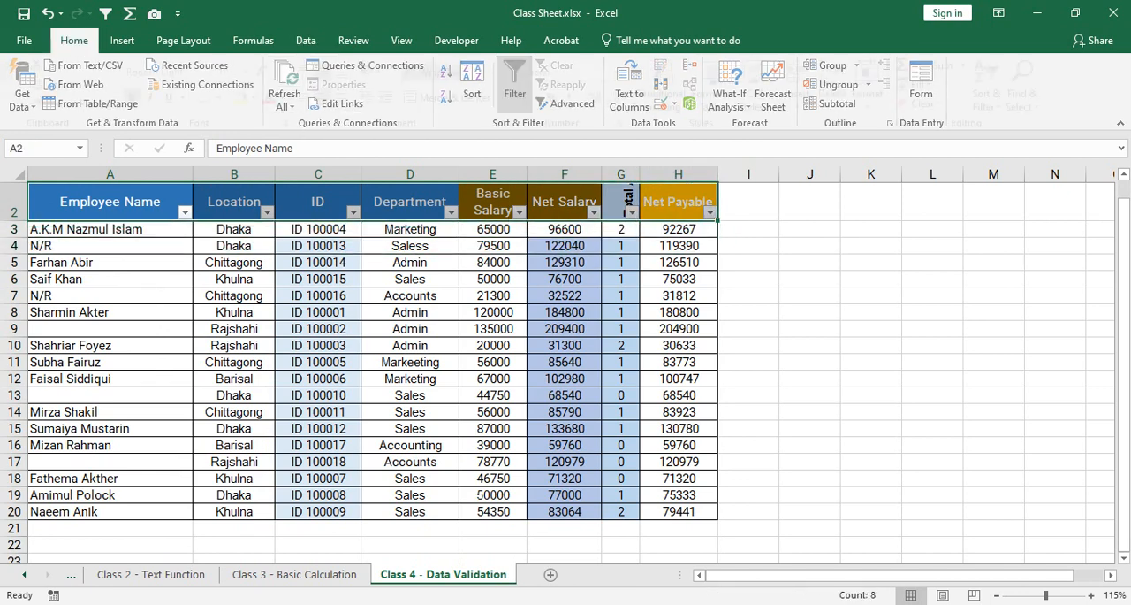
click(289, 72)
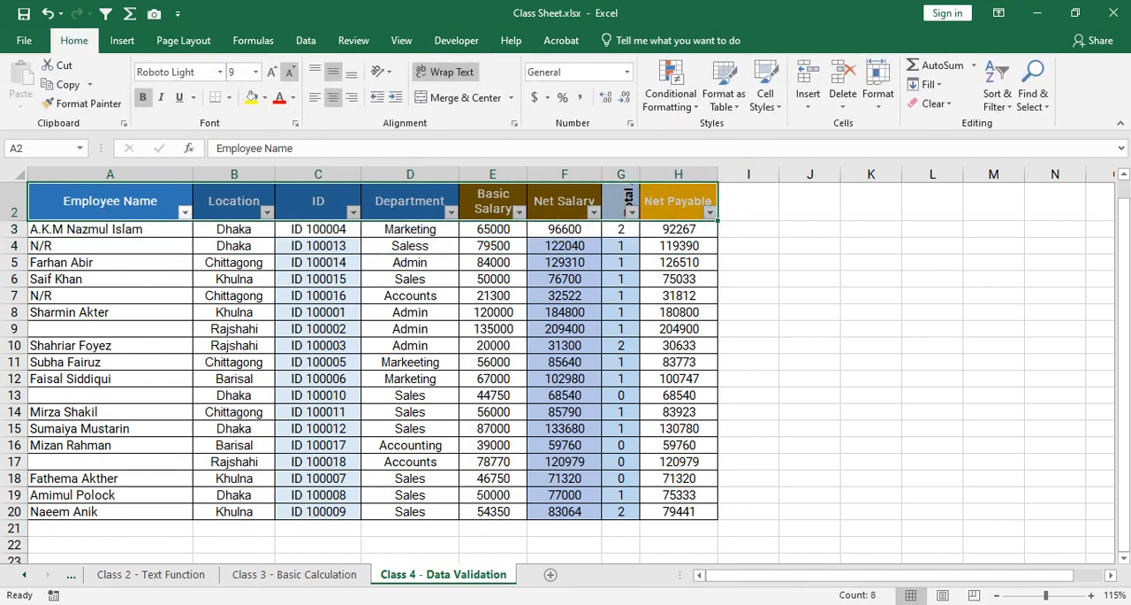
click(289, 71)
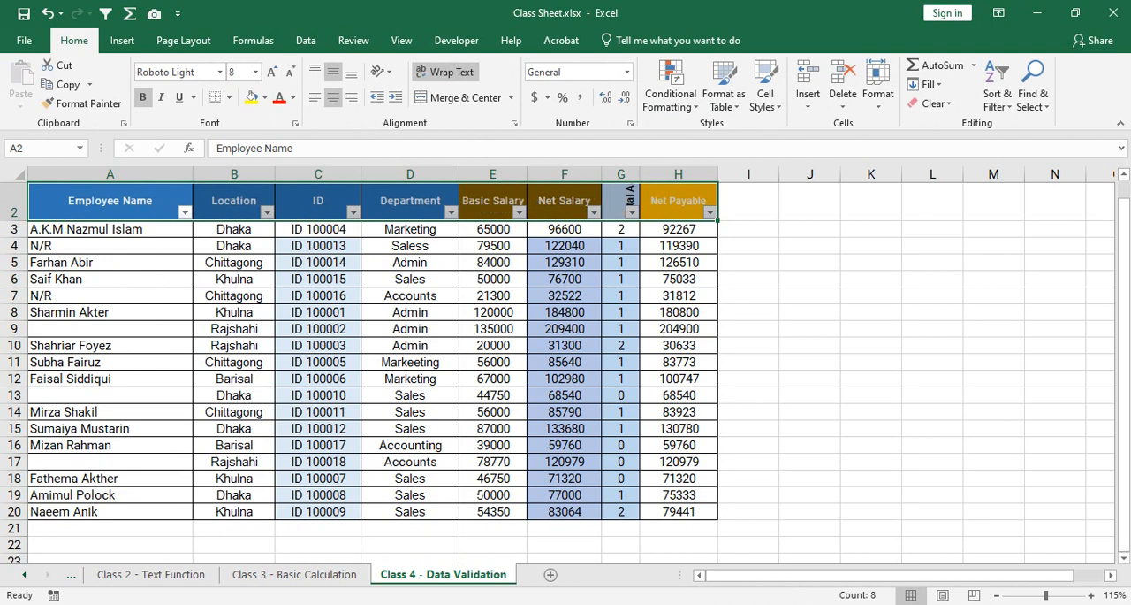
click(318, 245)
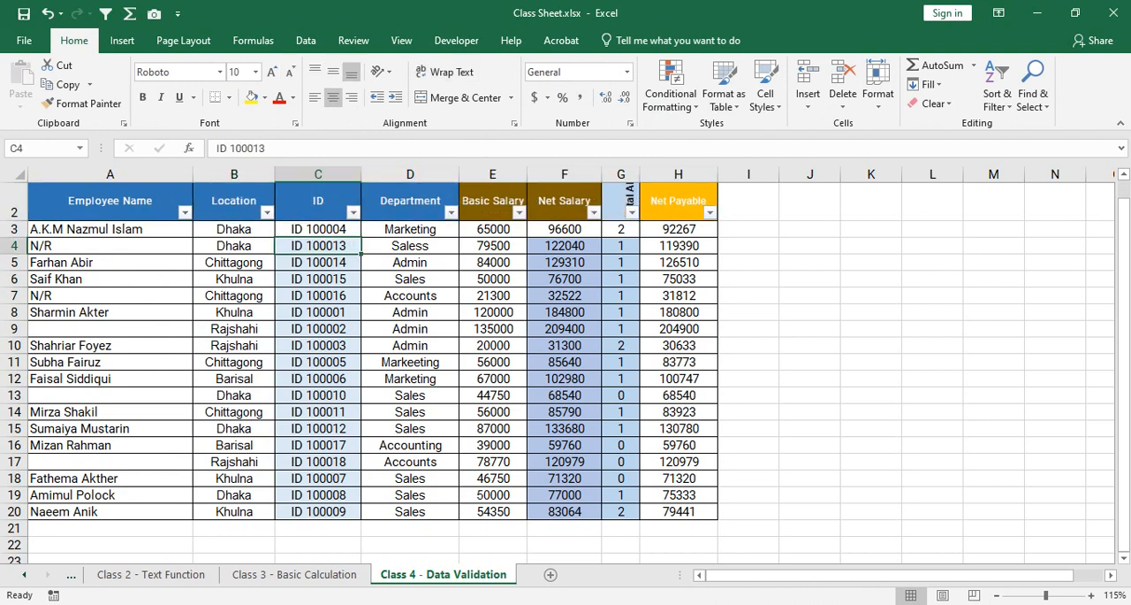
drag(14, 220, 13, 231)
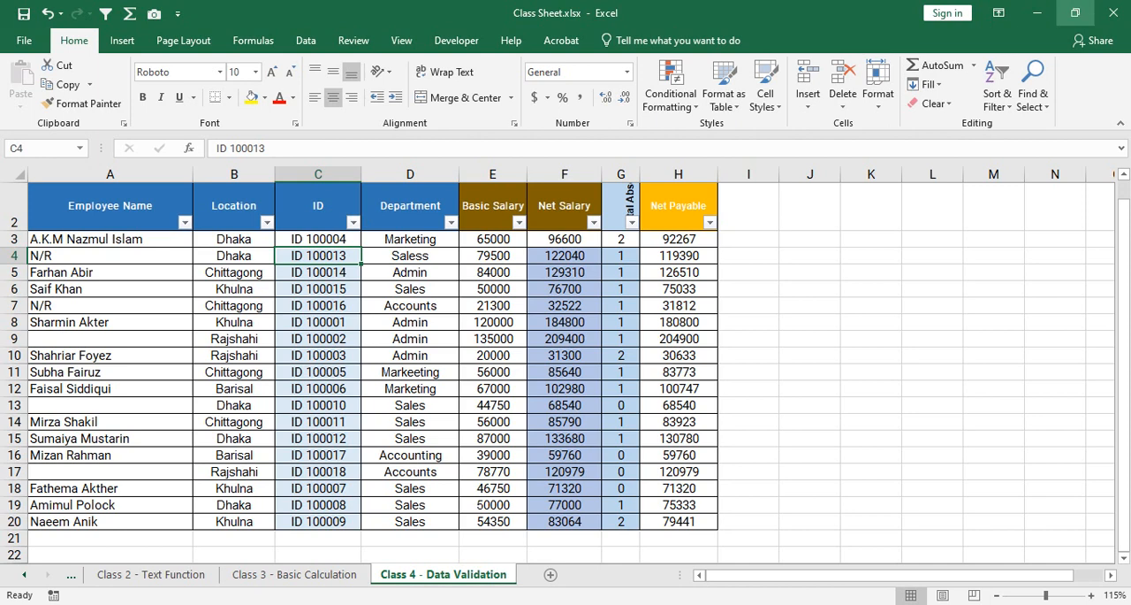
Insert a new column B before the Location column and enter Designation as its header in B2.
drag(234, 238, 234, 521)
click(410, 422)
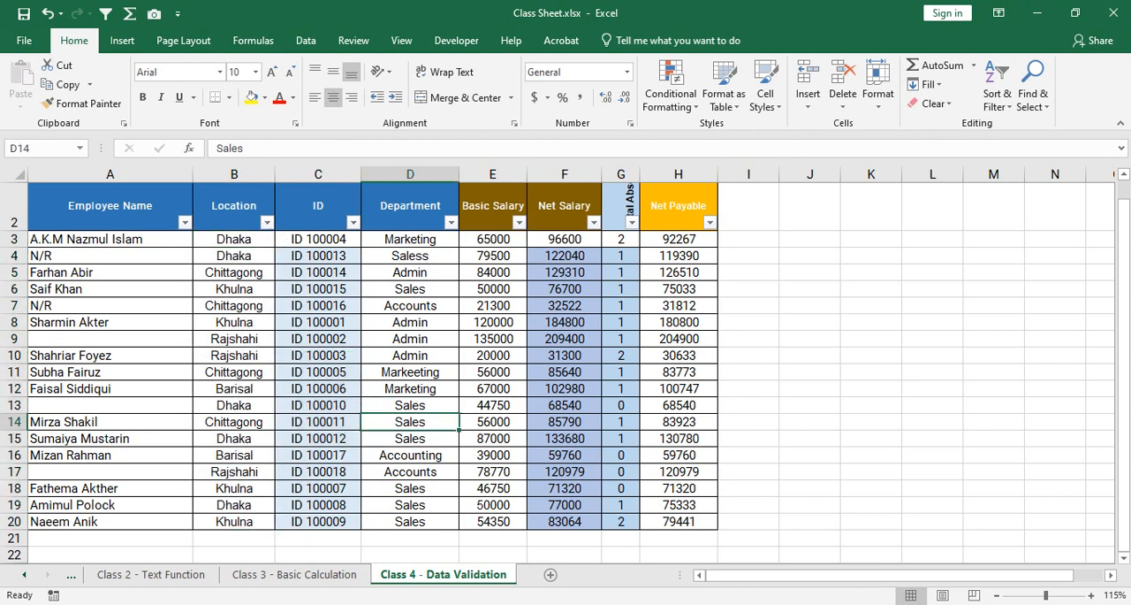
right_click(232, 174)
click(265, 288)
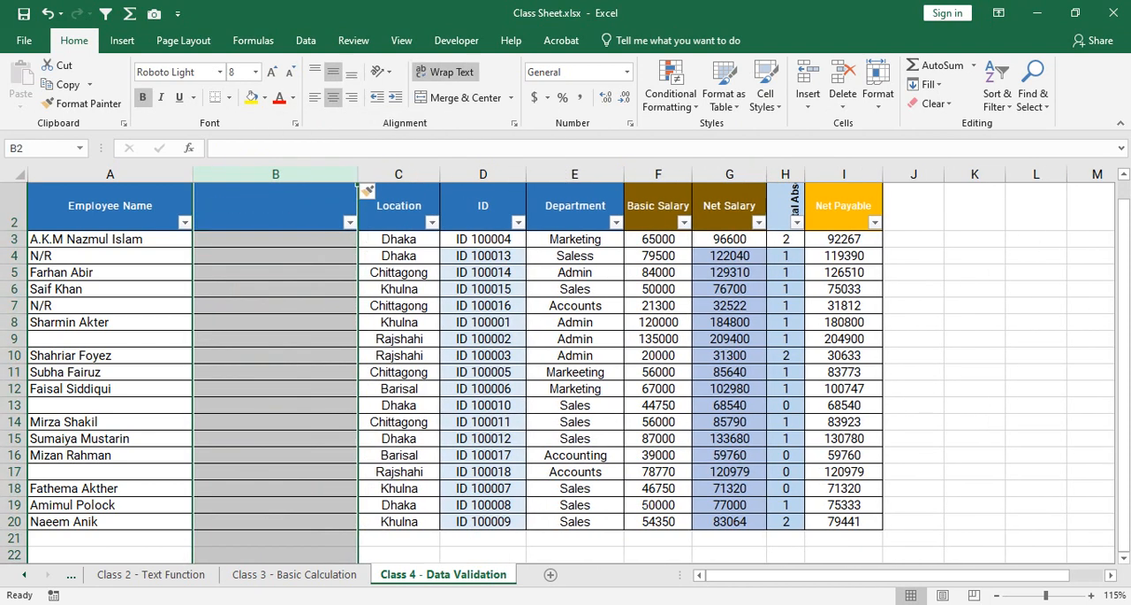
click(276, 206)
text(Mon)
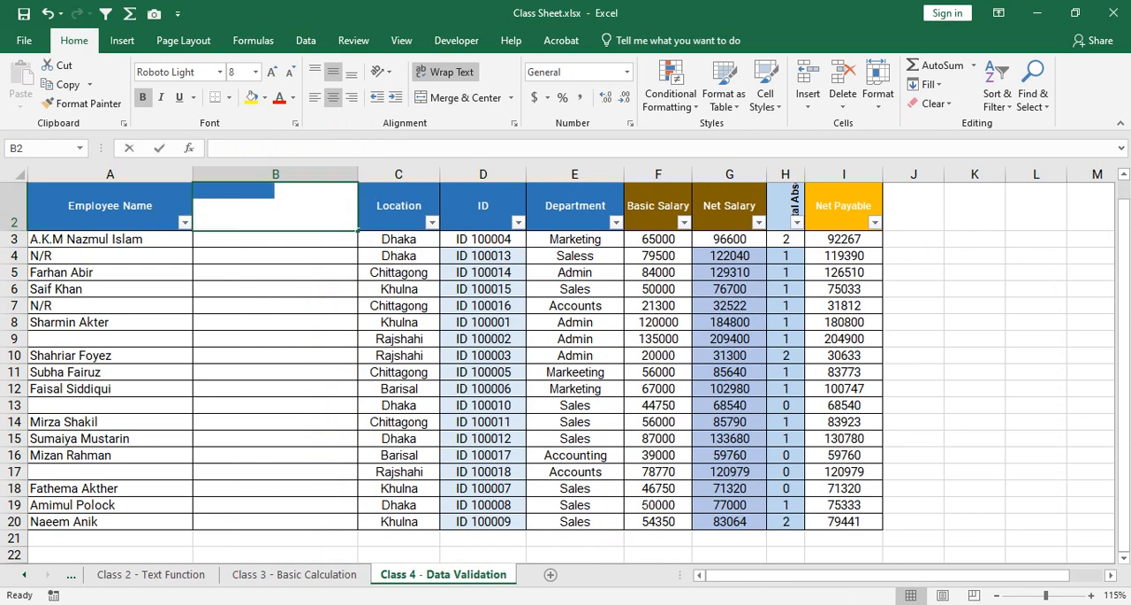
key(BackSpace)
key(BackSpace)
key(BackSpace)
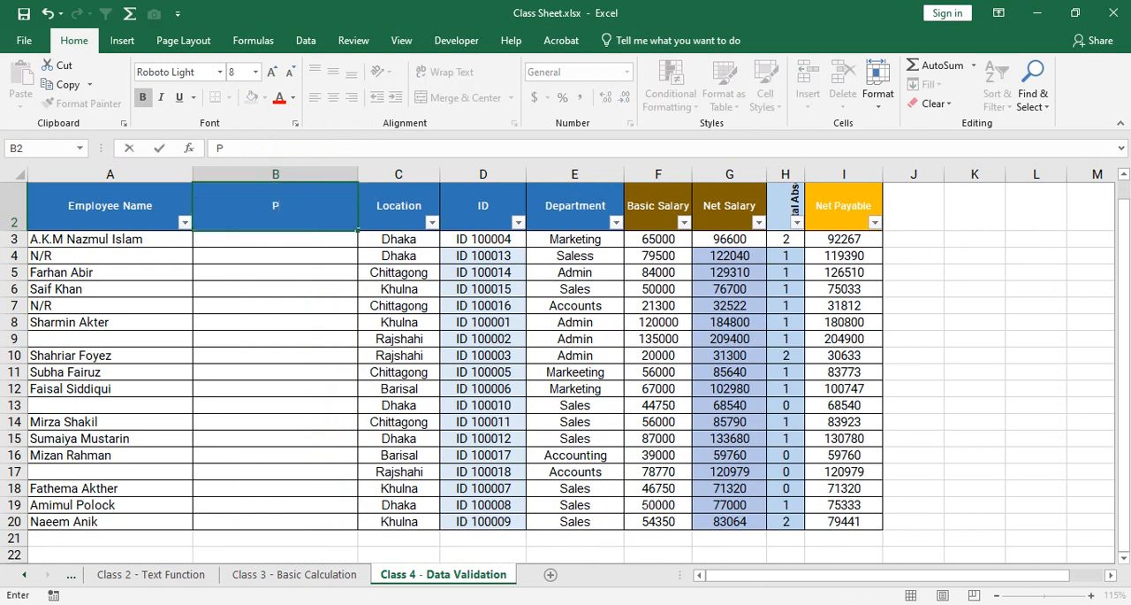
text(Designation)
key(Return)
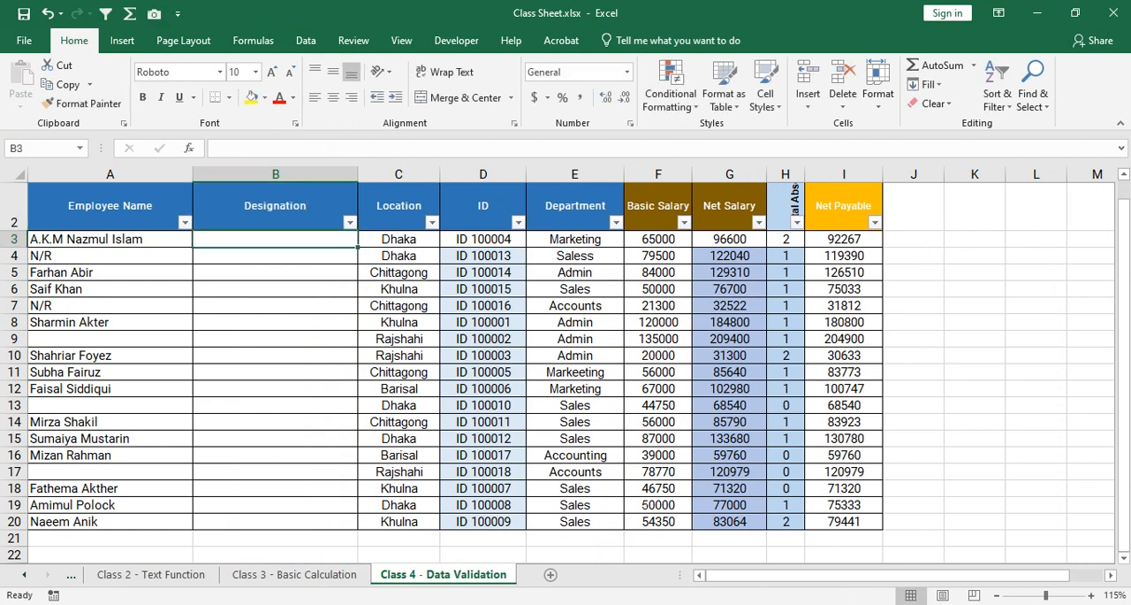
Narrow the Designation column slightly and enter Managing Director in B3.
click(274, 272)
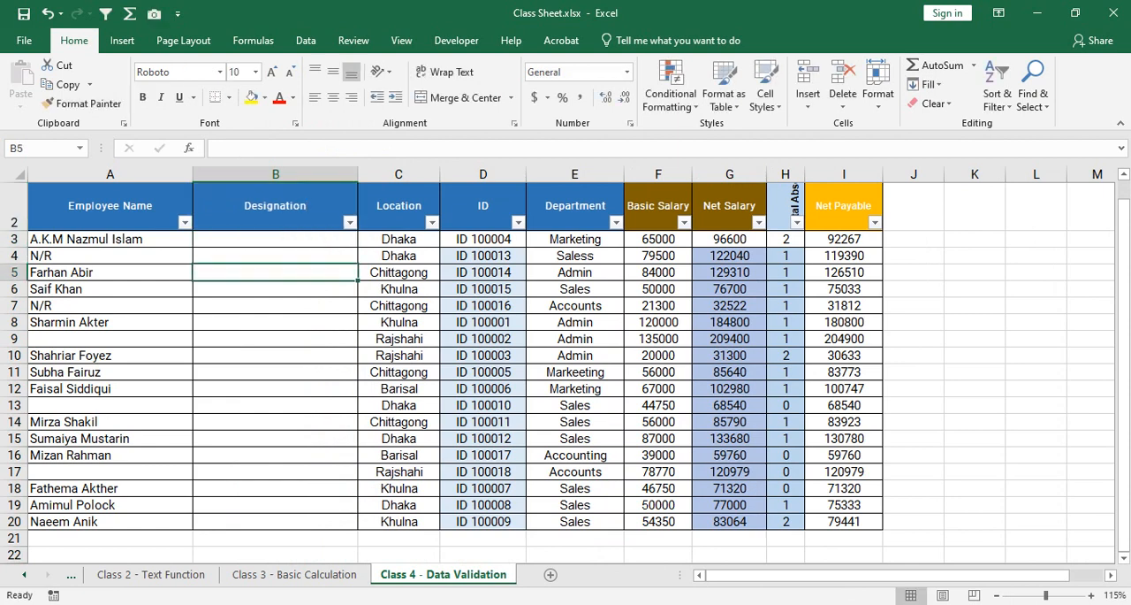
drag(358, 174, 337, 175)
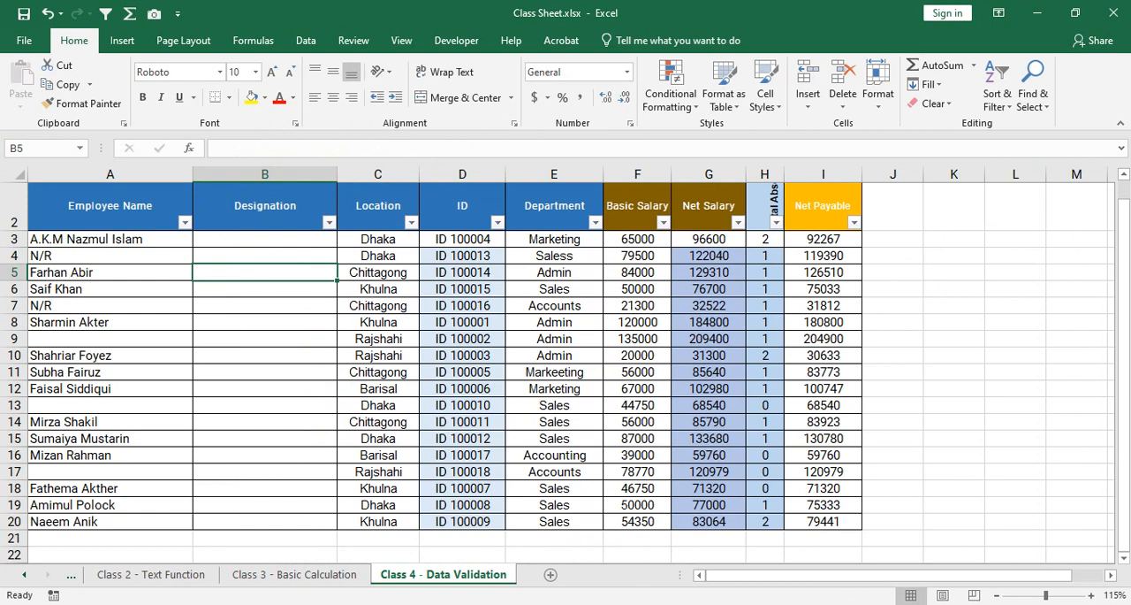
key(Up)
key(Up)
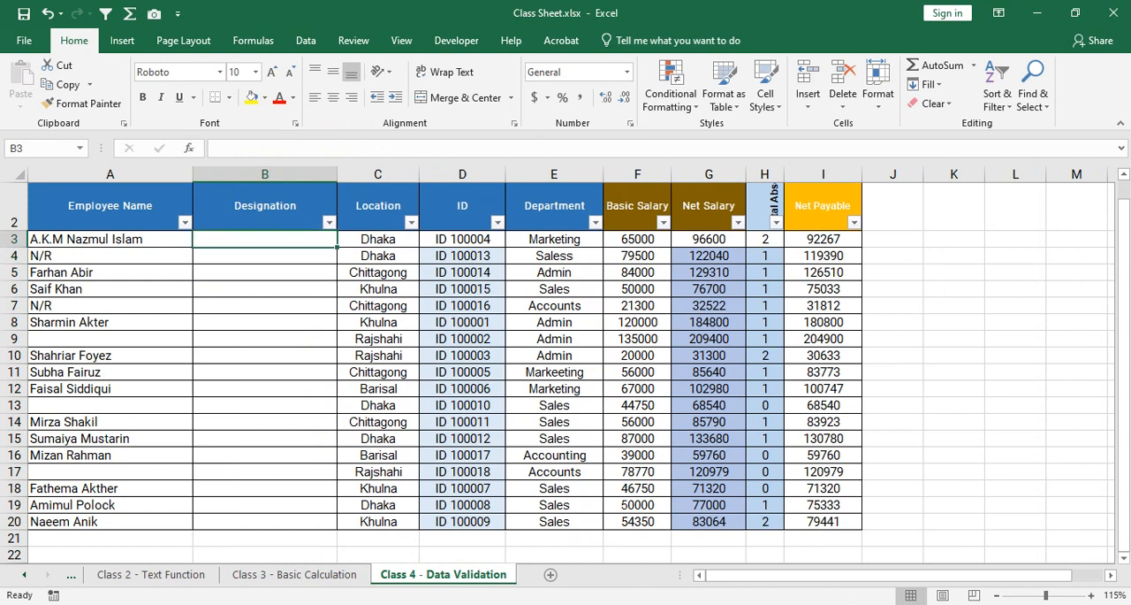
text(Managing dir)
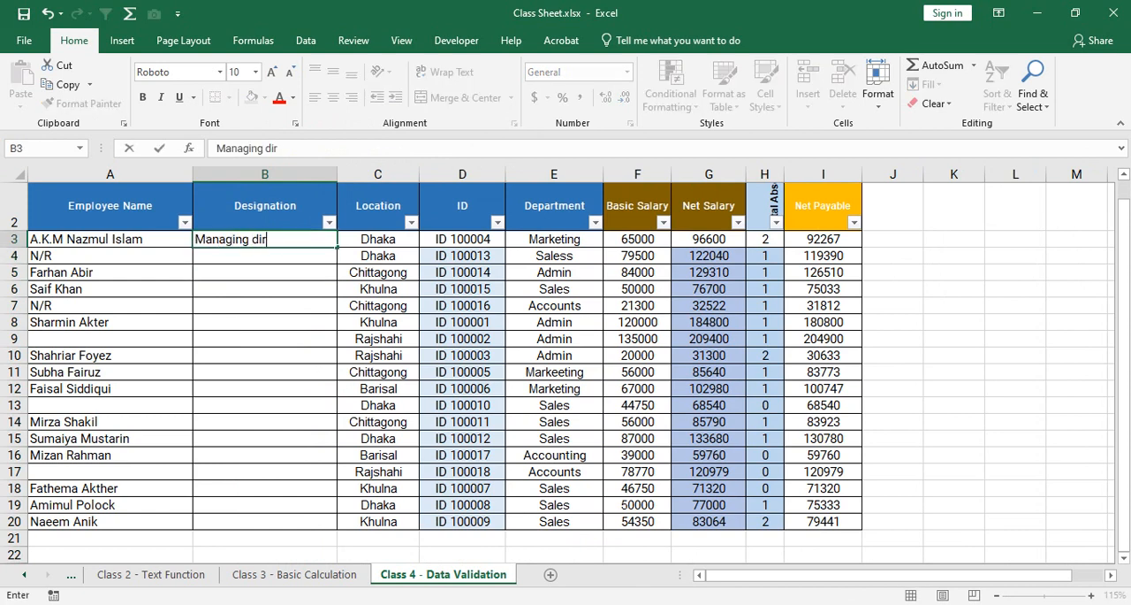
key(BackSpace)
key(BackSpace)
key(BackSpace)
text(Director)
key(Return)
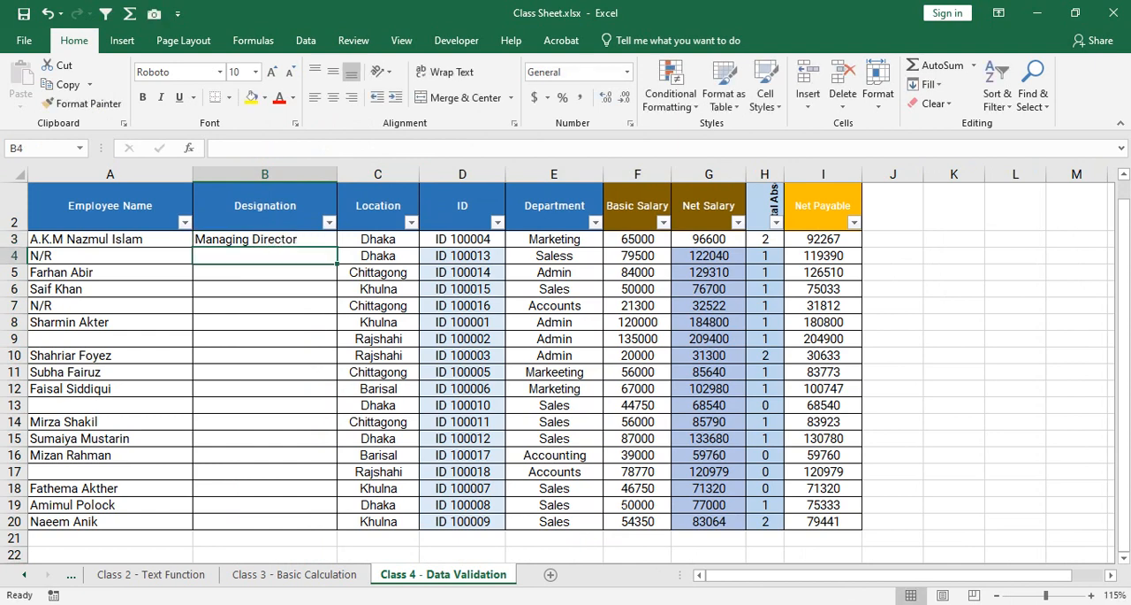
Fill in the Designation column with DMD in B4 and B5, AMD in B6, and GM in B7.
text(DMD)
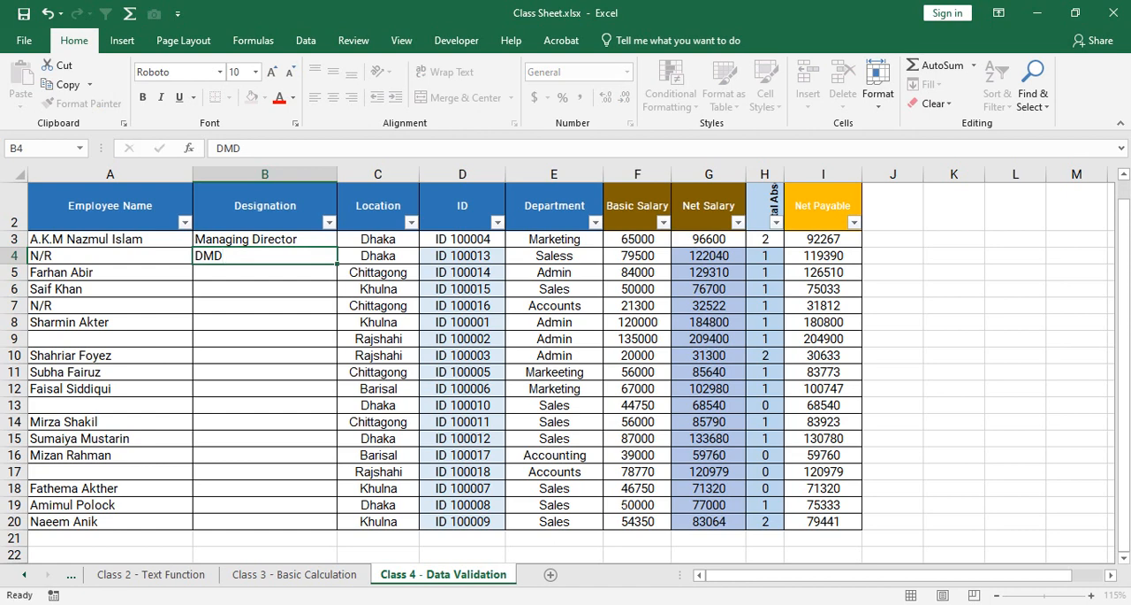
key(Return)
text(DMD)
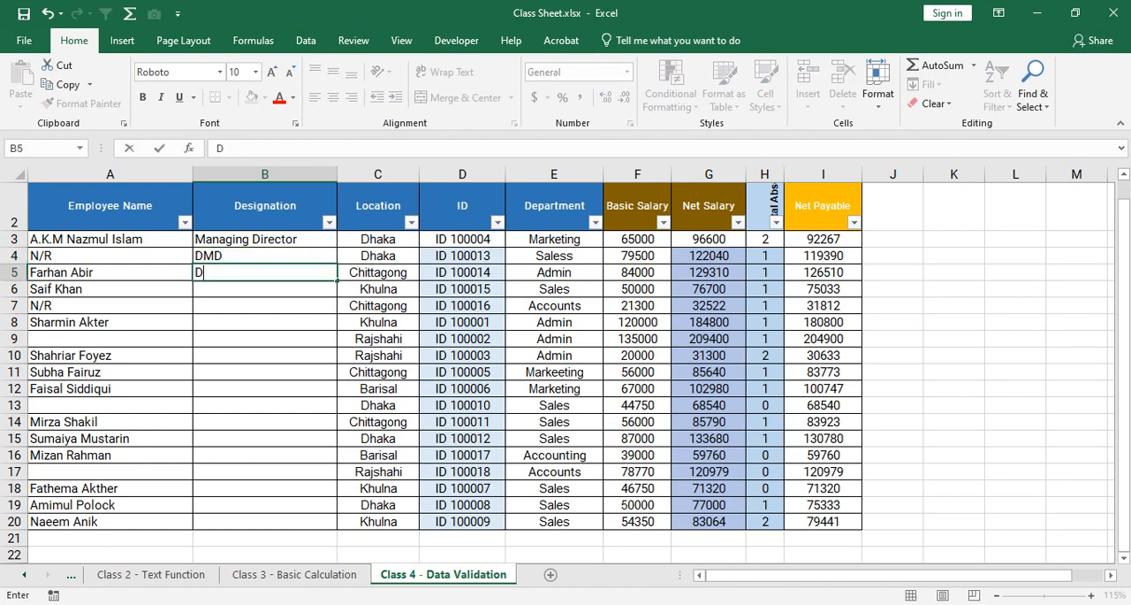
key(Return)
text(AMD)
key(Return)
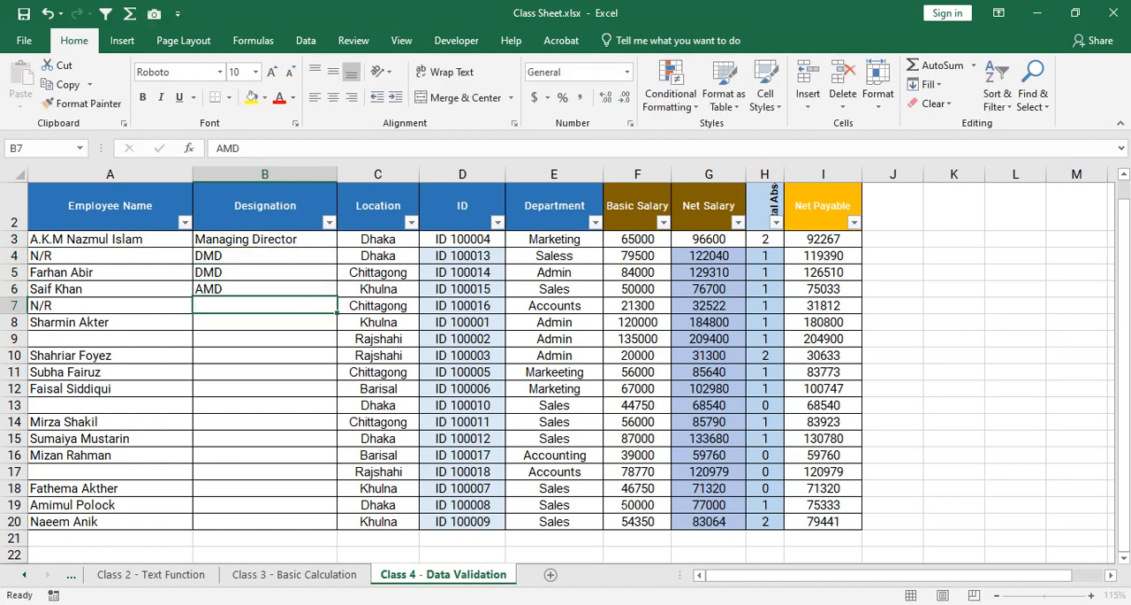
text(GM)
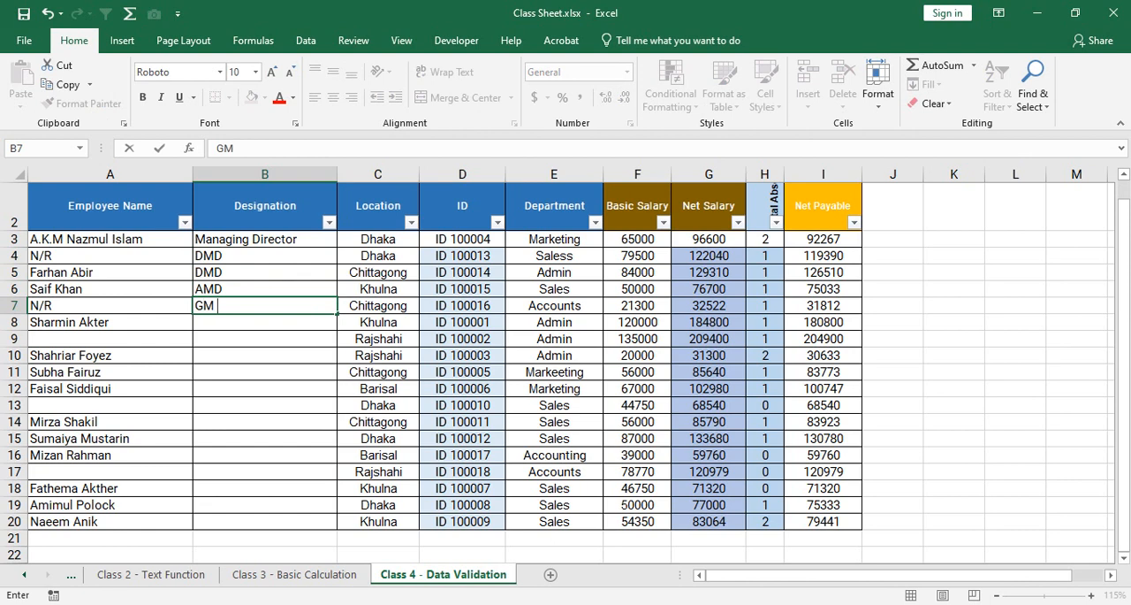
key(Return)
Enter Assistant General Manager in B8 and autofit the Designation column to its contents.
text(Assis)
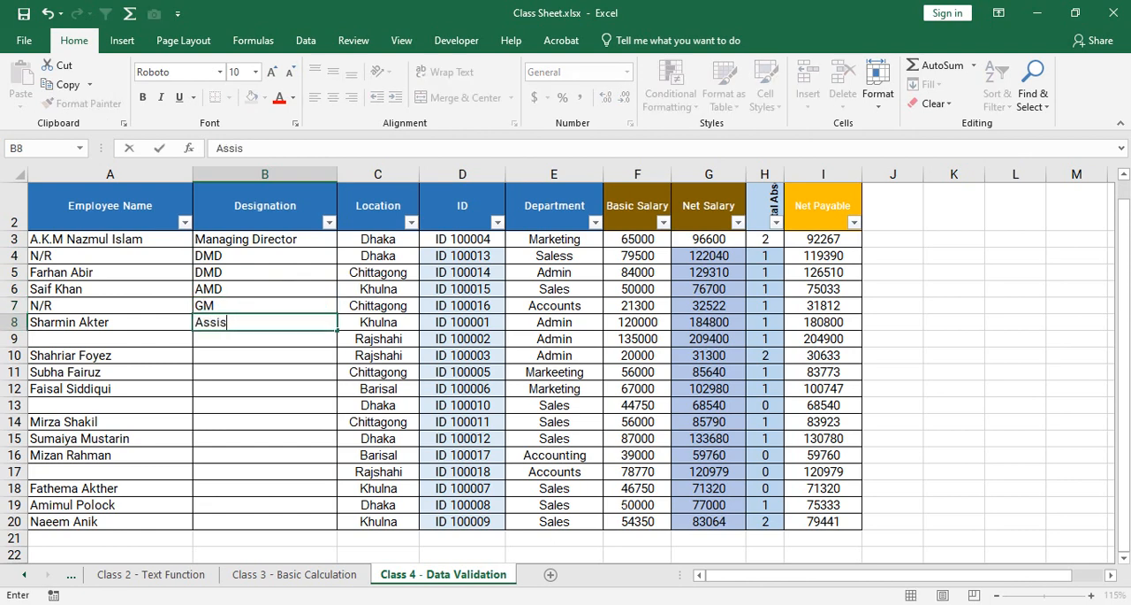
text(tant Geenra)
key(BackSpace)
key(BackSpace)
key(BackSpace)
key(BackSpace)
text(nera)
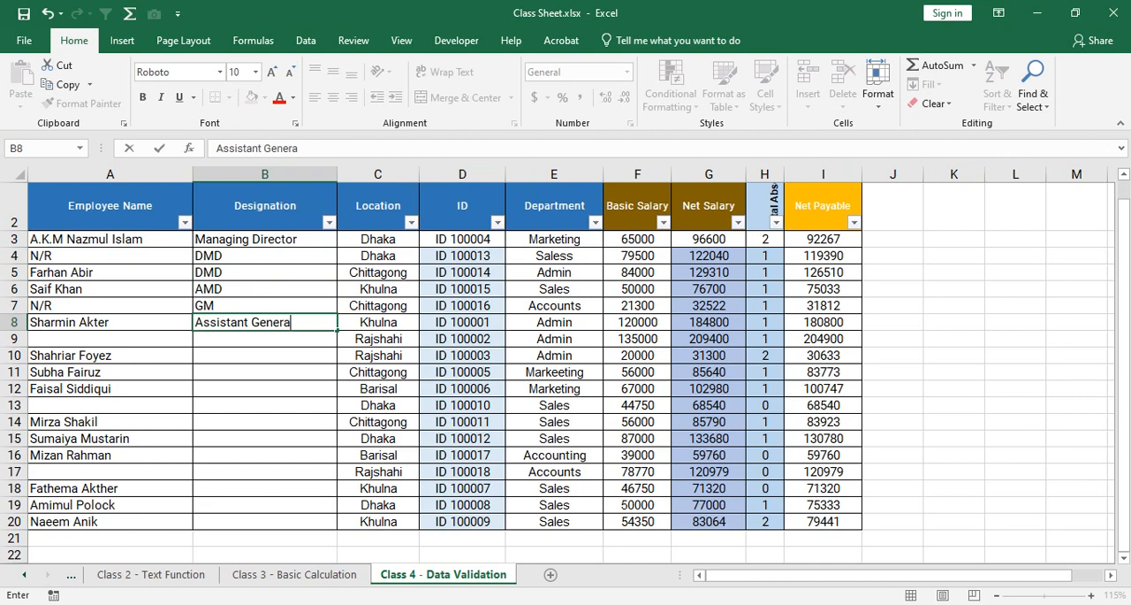
text(l)
key(BackSpace)
key(BackSpace)
text(al Manager)
key(Return)
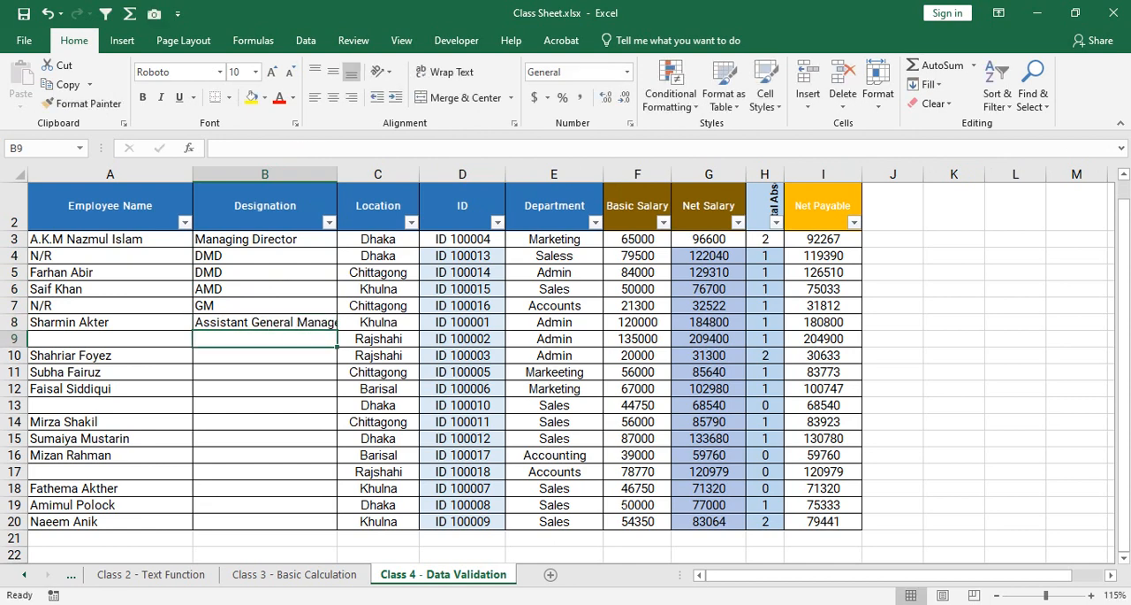
double_click(338, 174)
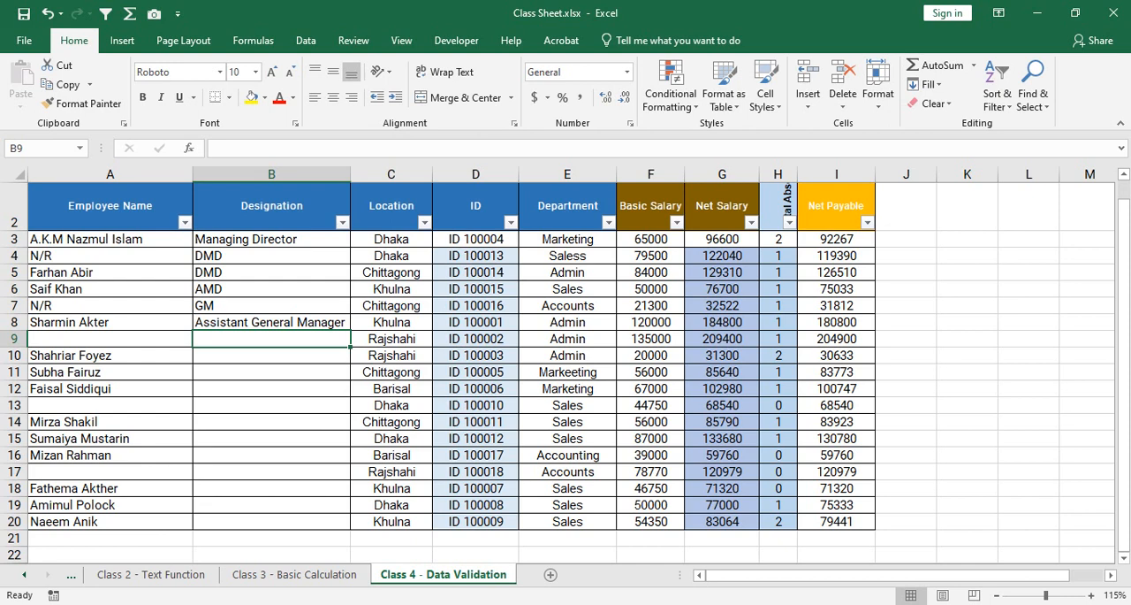
mouse_move(991, 604)
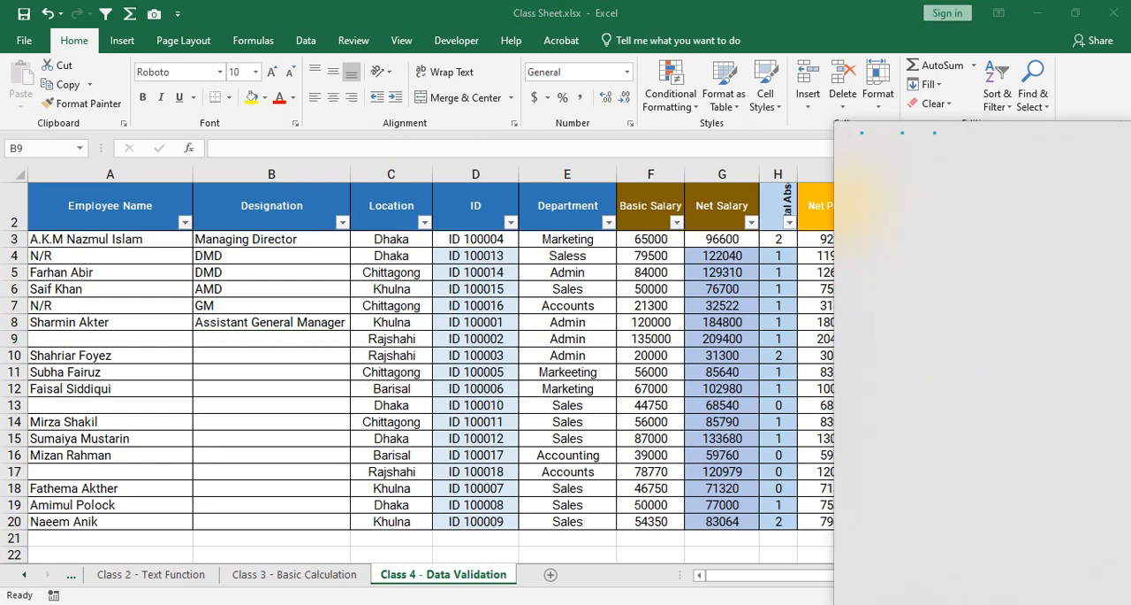
click(504, 604)
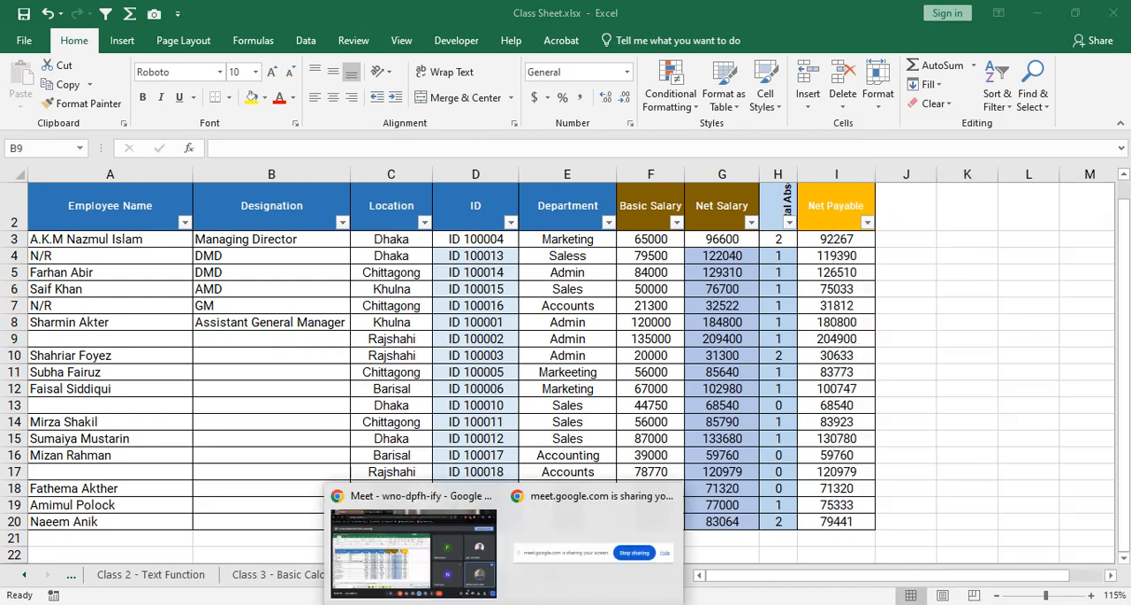
click(413, 548)
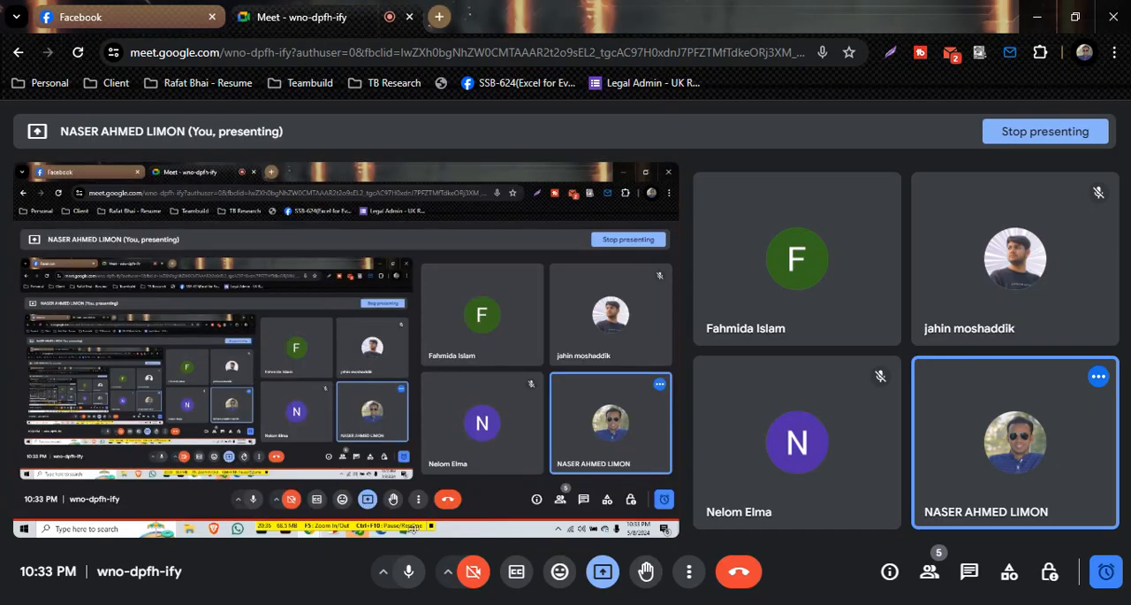
click(665, 603)
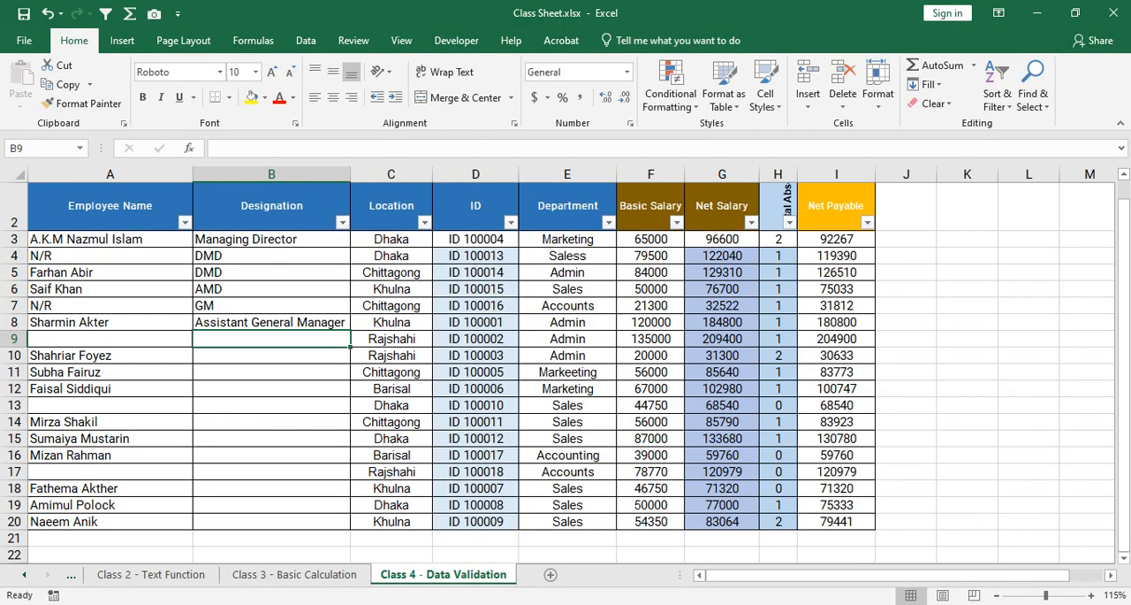
click(992, 604)
click(272, 239)
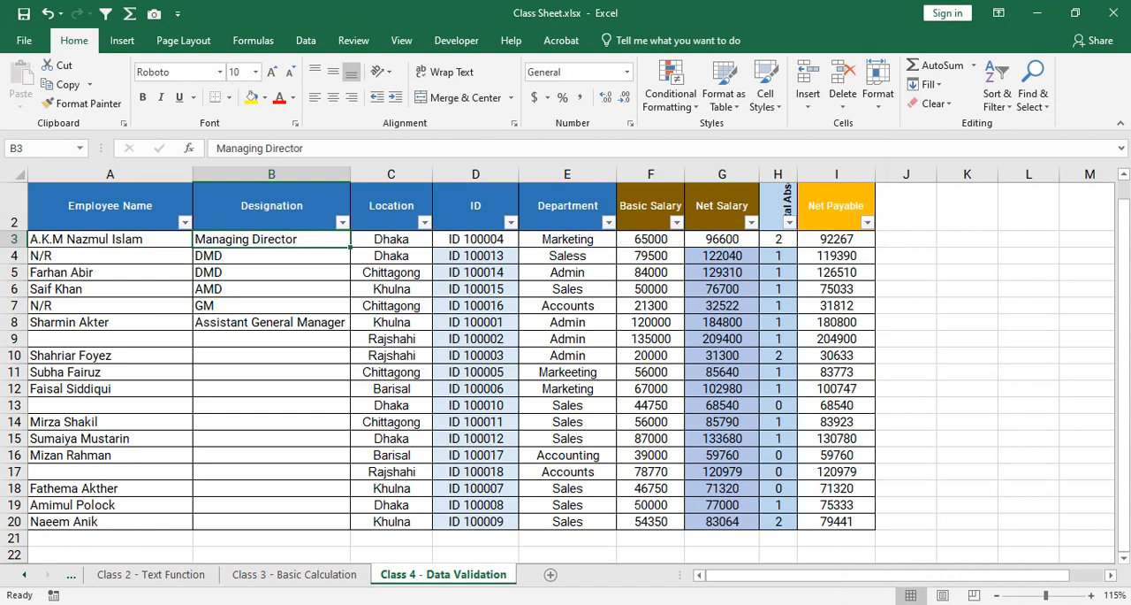
drag(272, 239, 271, 522)
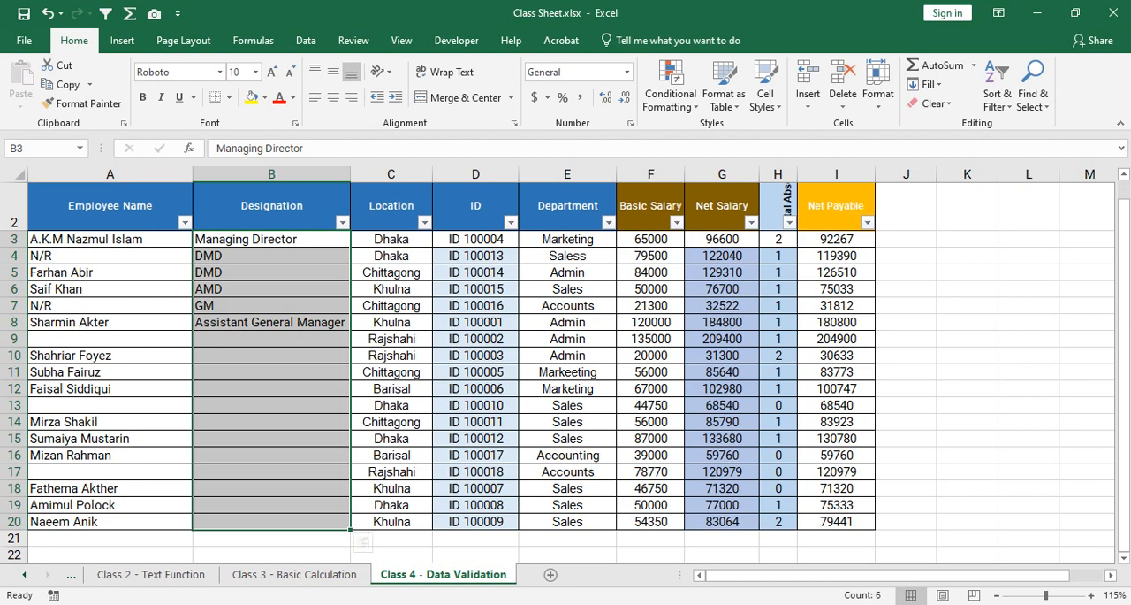
mouse_move(504, 603)
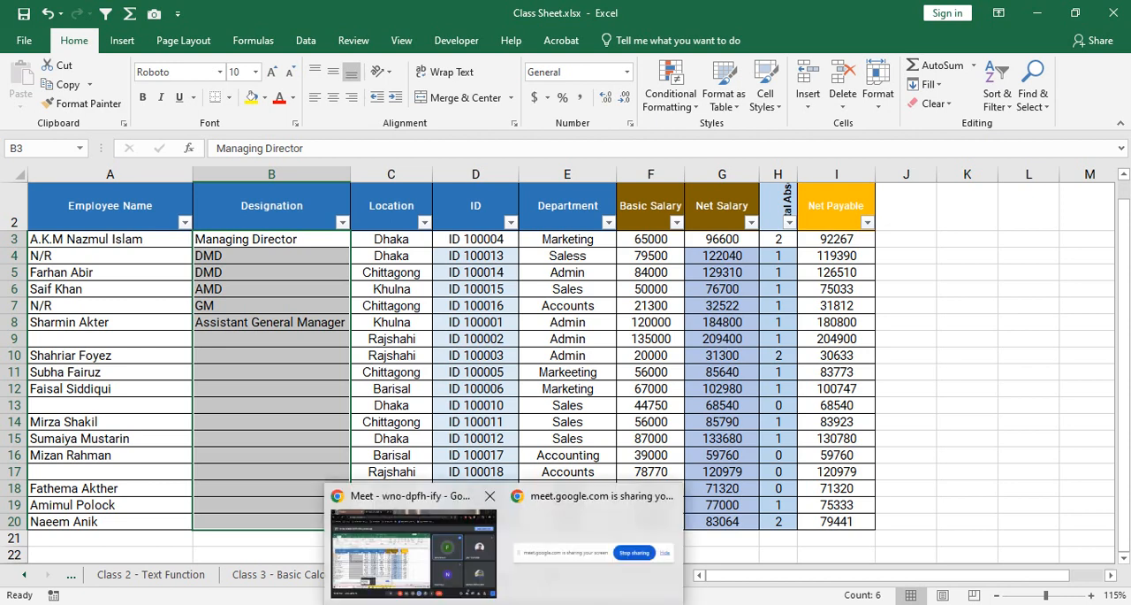
click(271, 372)
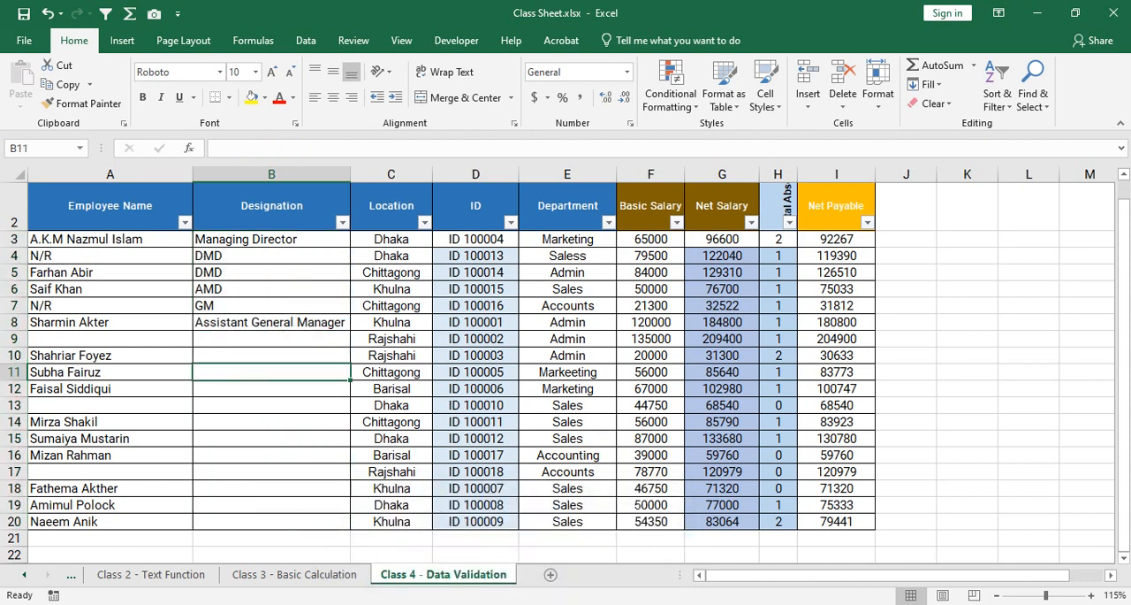
drag(265, 238, 266, 505)
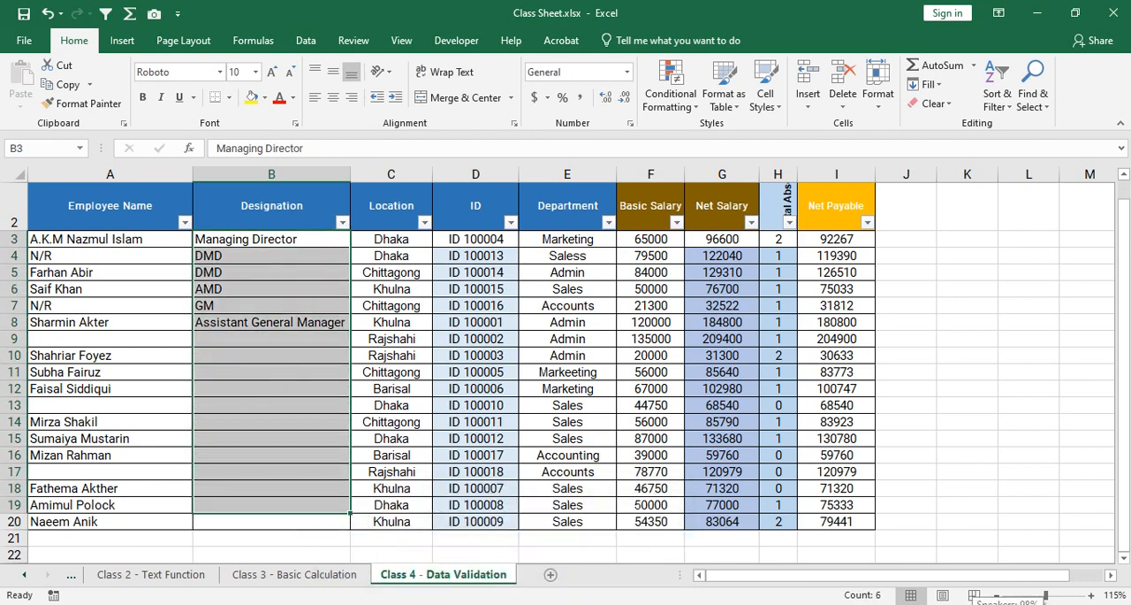
Switch to the Google Meet call, disconnect the computer from its current Wi-Fi network and reconnect to the same network.
click(995, 604)
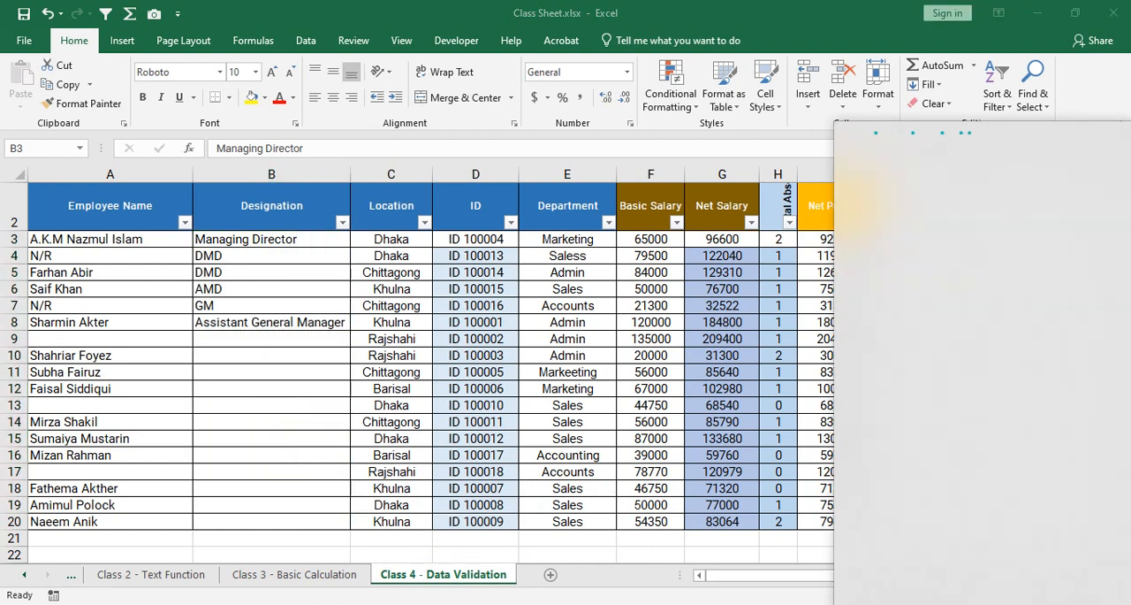
click(504, 603)
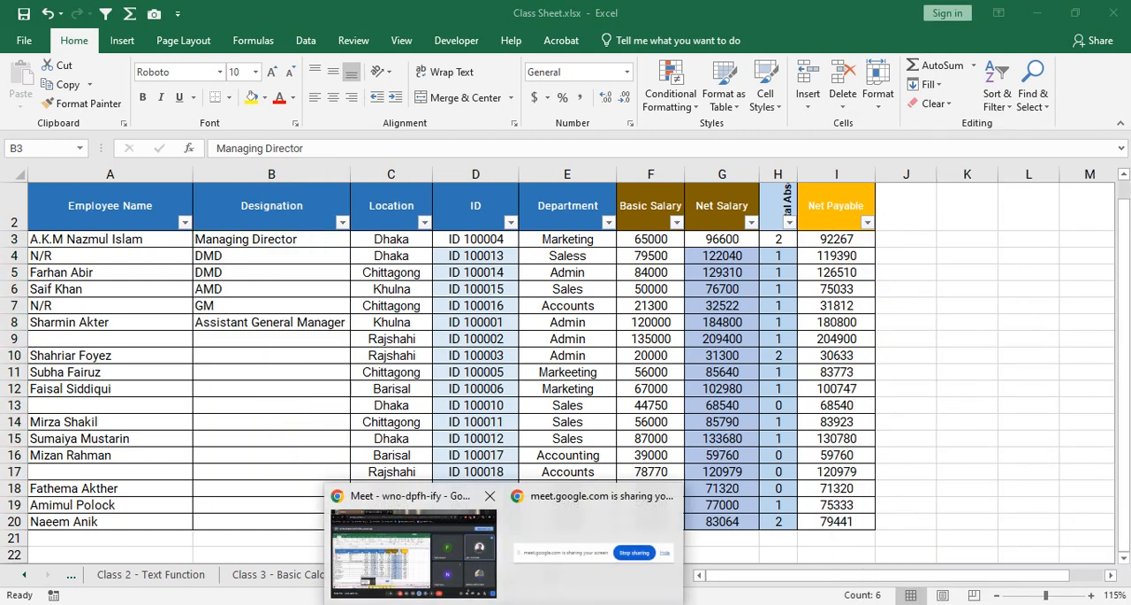
click(413, 544)
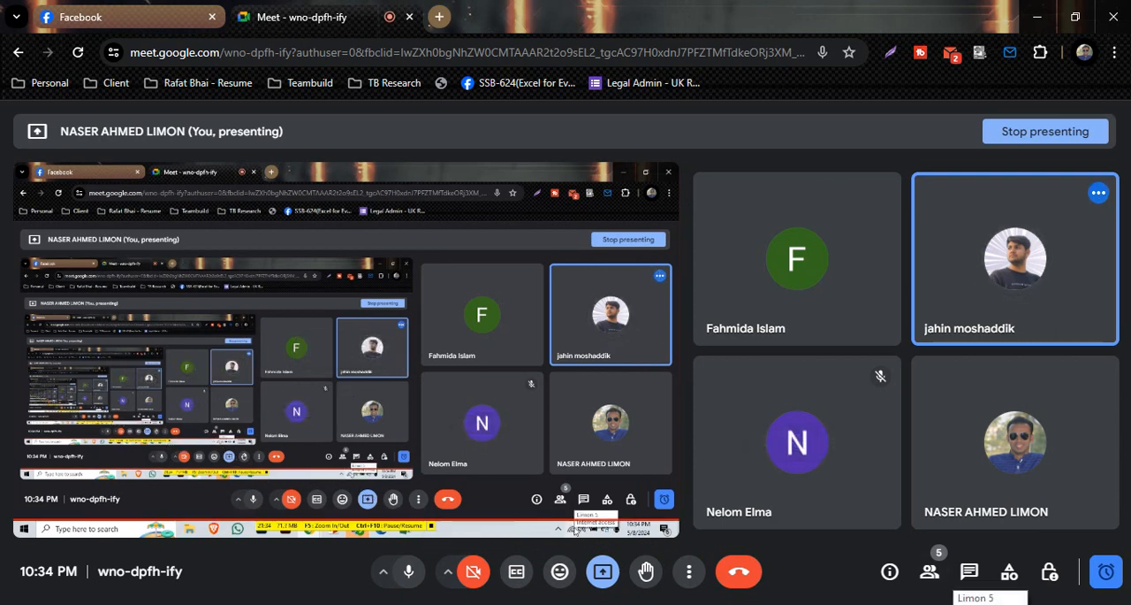
click(952, 603)
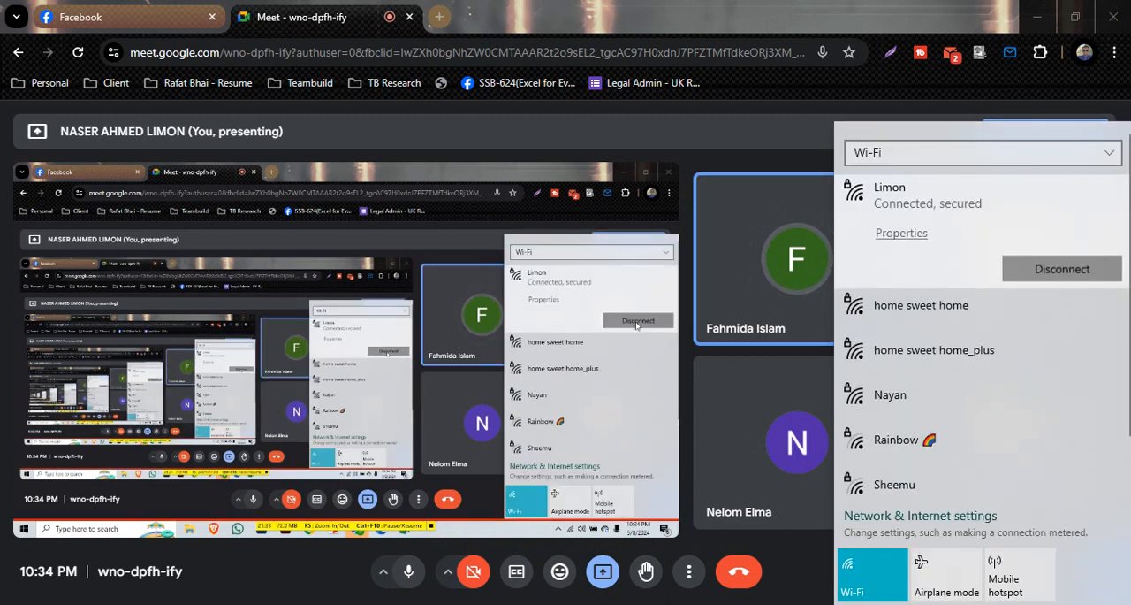
click(1060, 274)
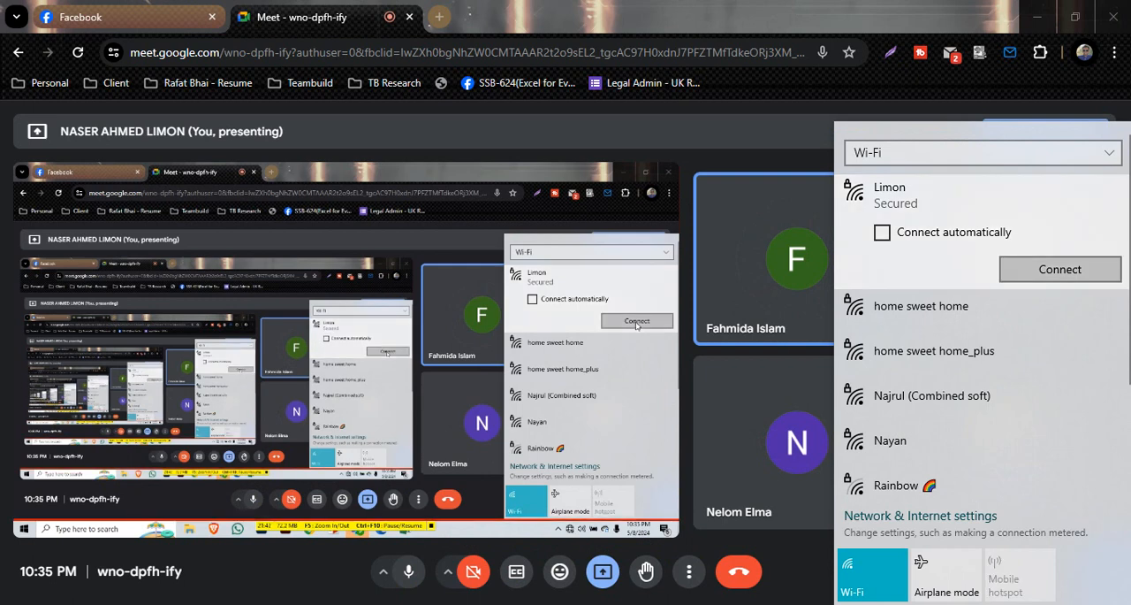
click(1060, 269)
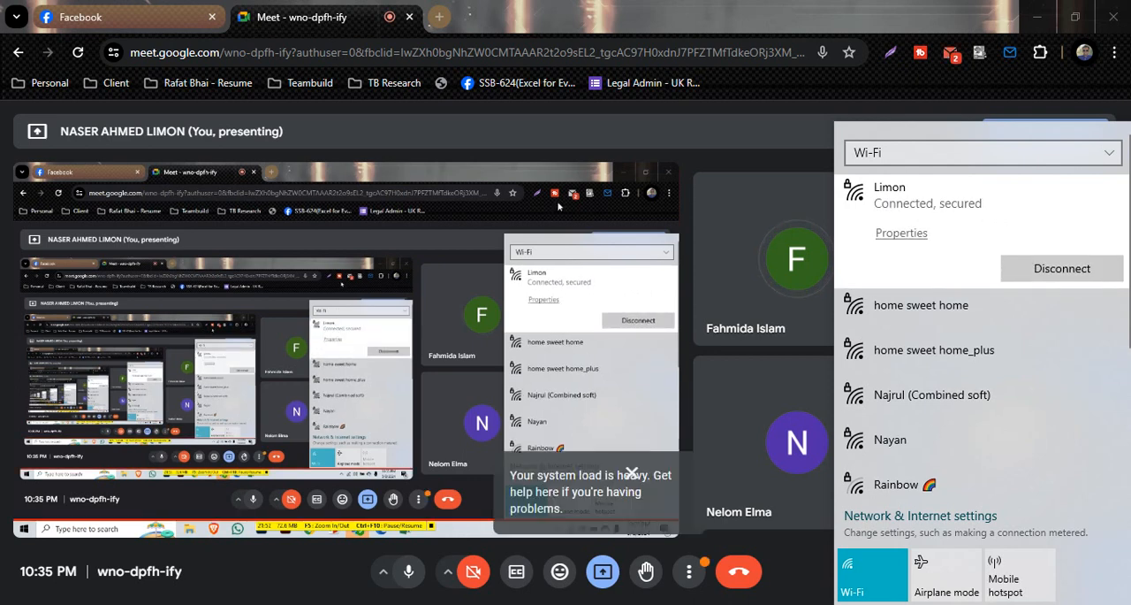
click(917, 78)
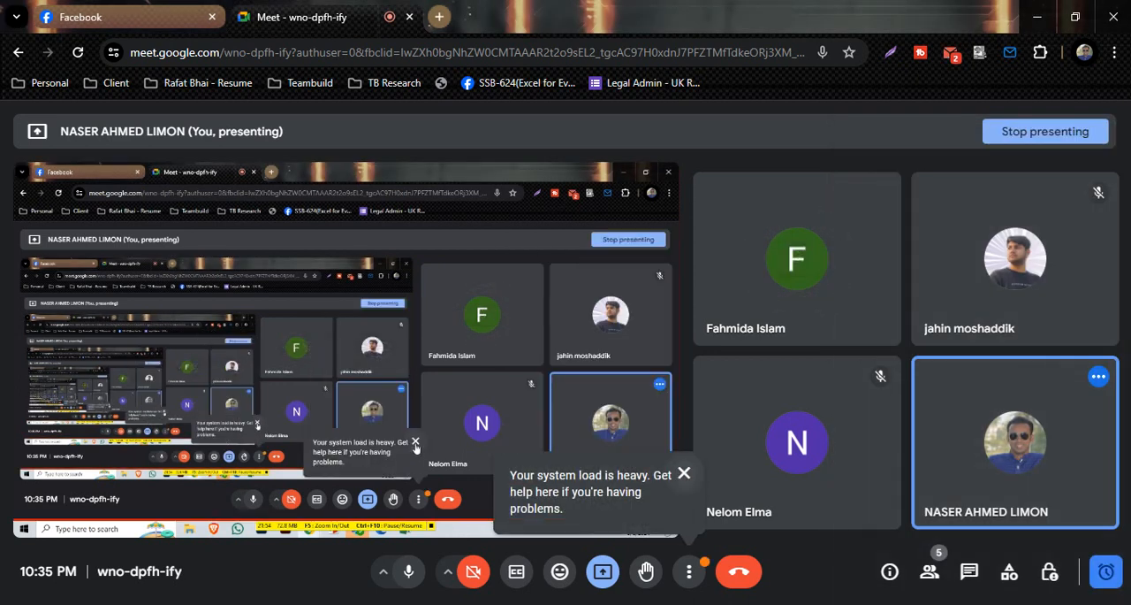
Dismiss the system load notice in the Google Meet call and switch back to the Excel workbook.
click(683, 473)
click(602, 571)
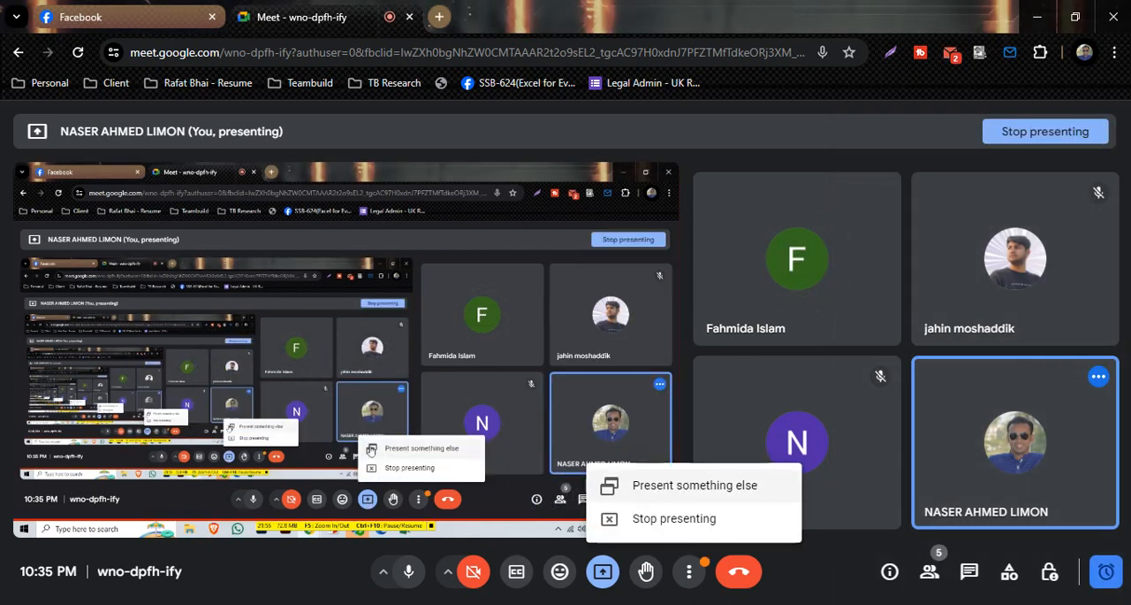
click(567, 220)
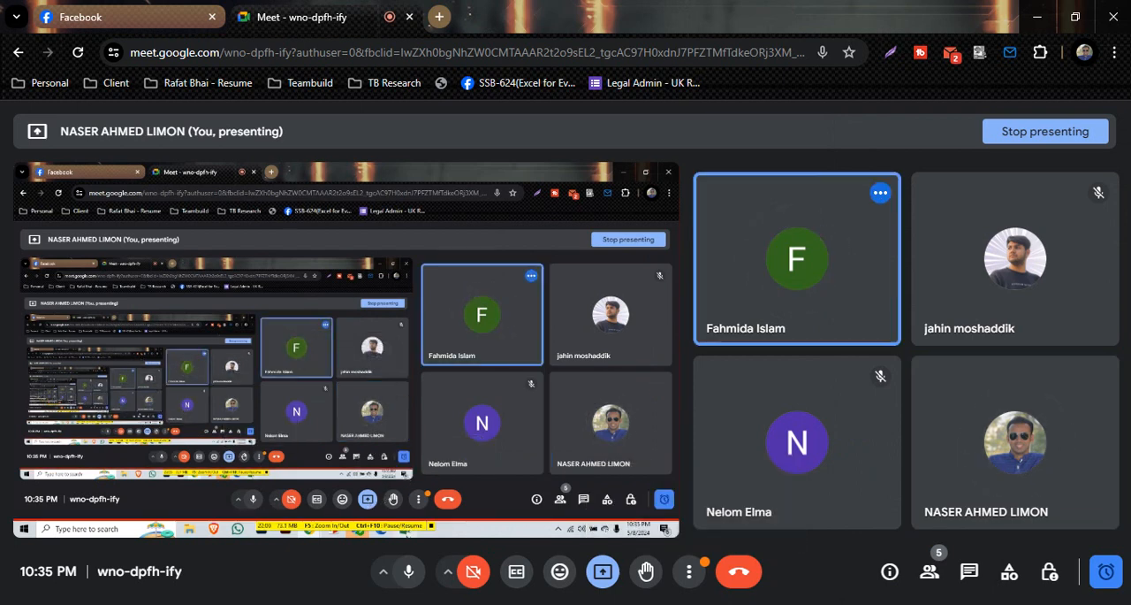
key(alt+Tab)
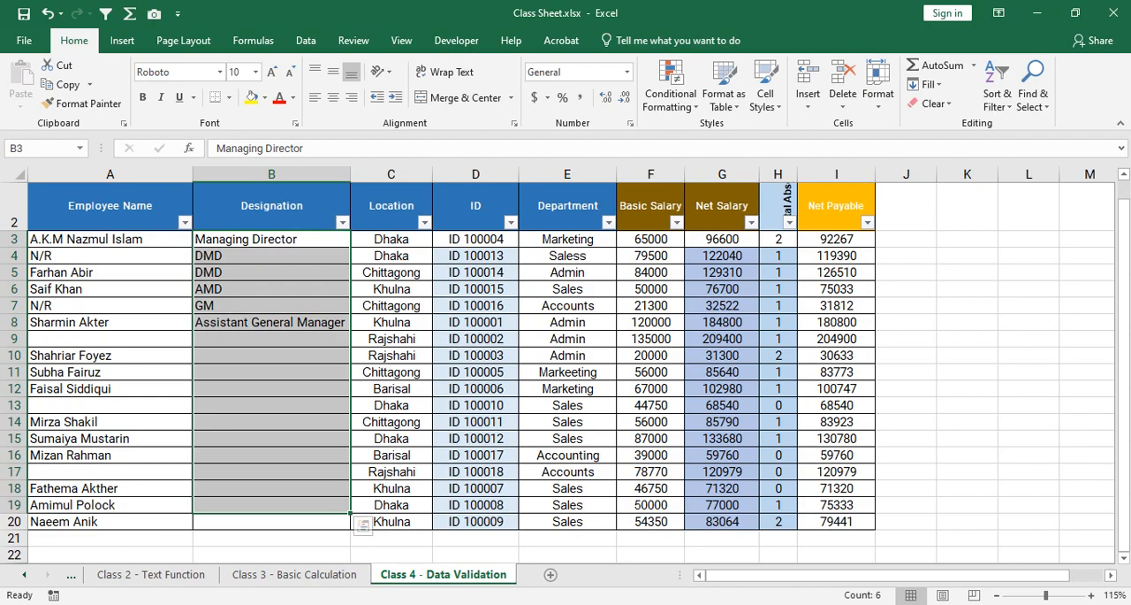
click(440, 559)
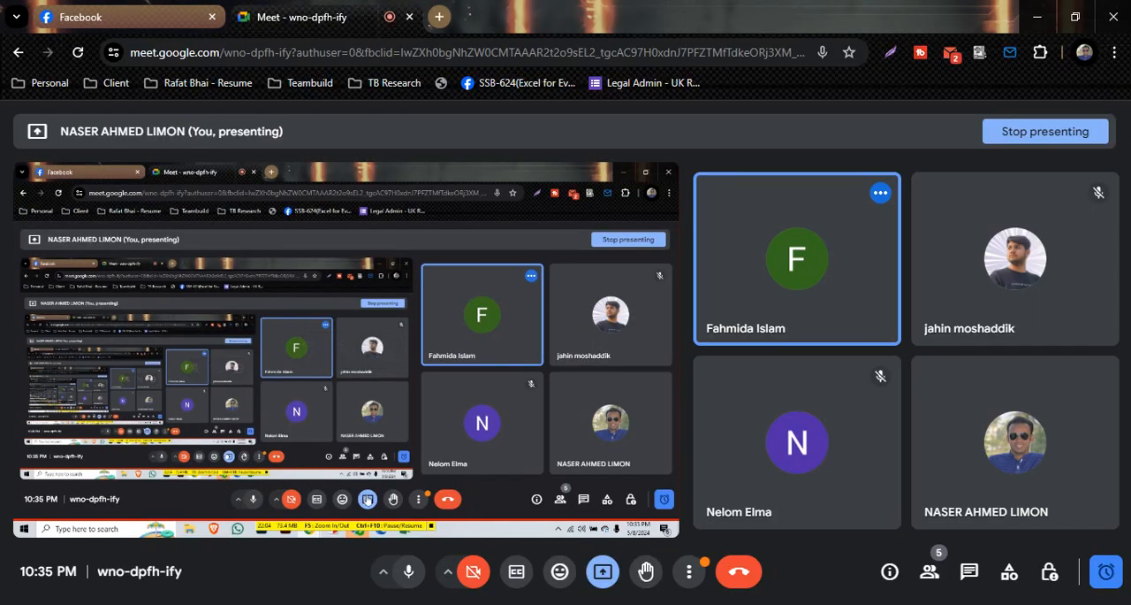
click(602, 570)
key(alt+Tab)
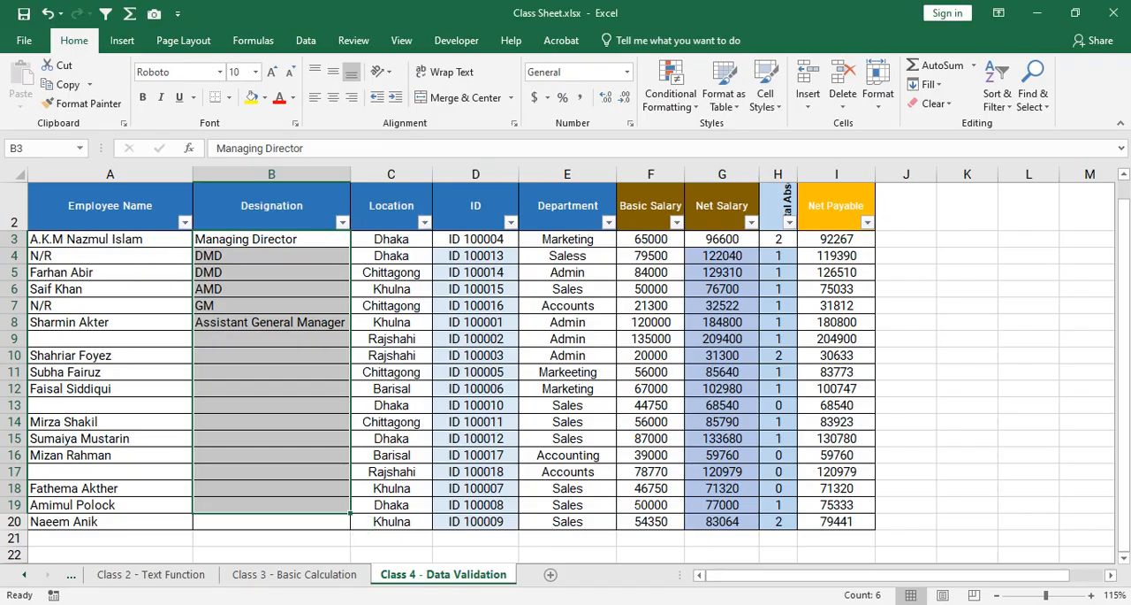
click(272, 322)
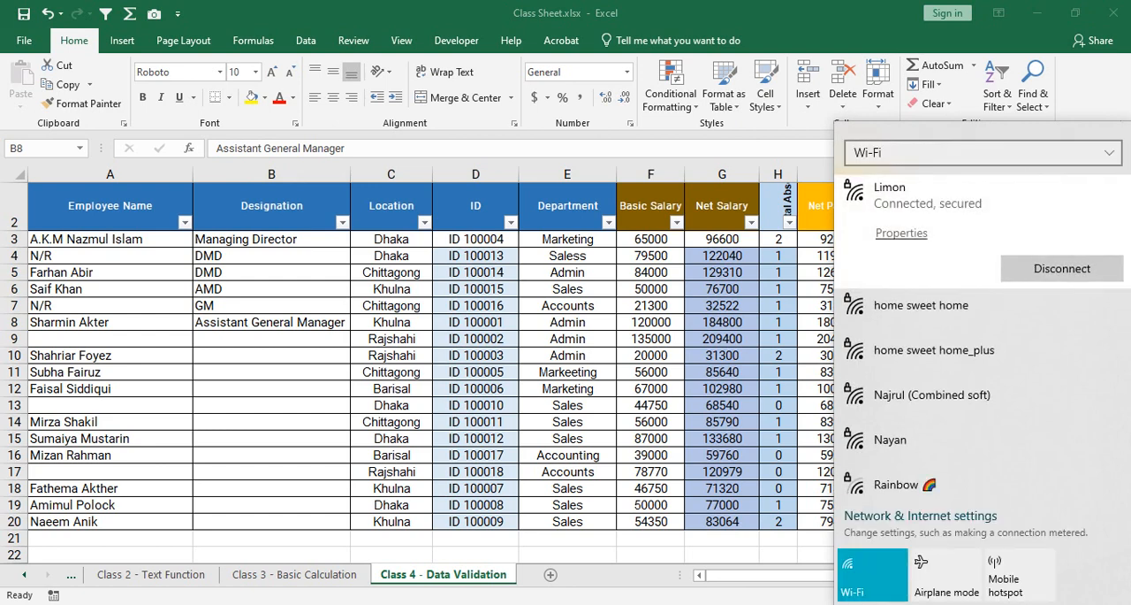
key(Escape)
drag(271, 238, 271, 520)
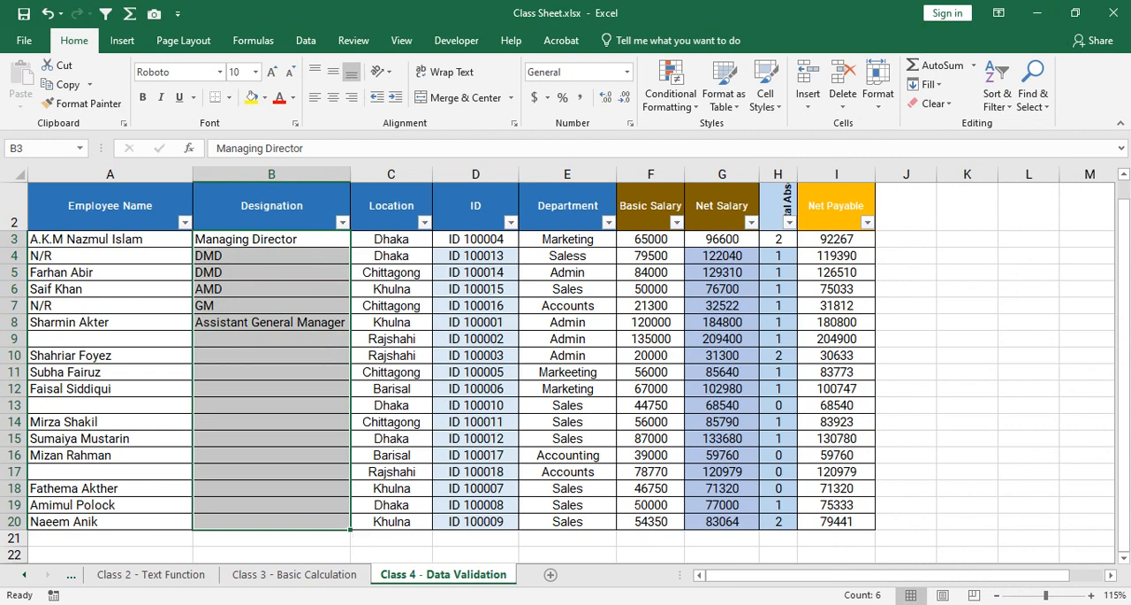
click(271, 289)
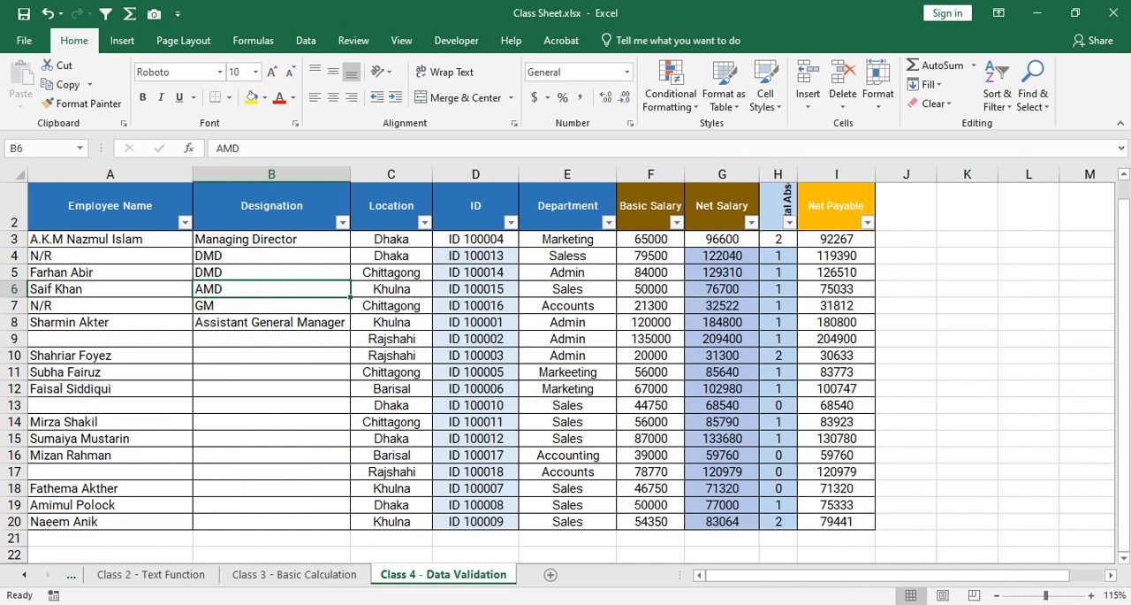
click(271, 256)
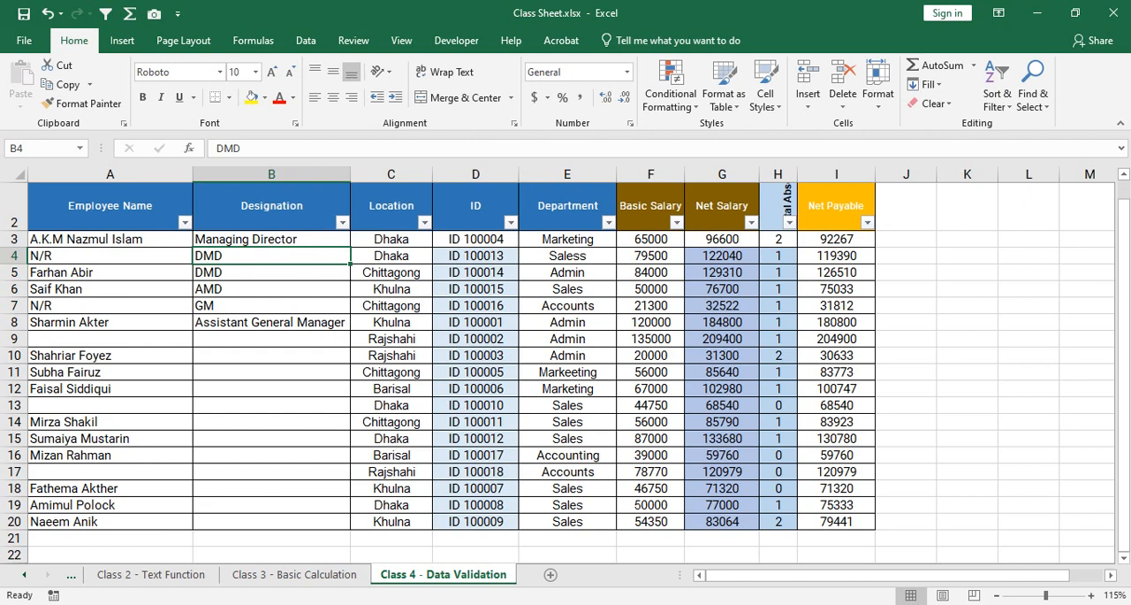
Clear the contents of the Designation cells B3:B20, leaving the header in place.
drag(271, 238, 272, 522)
right_click(306, 231)
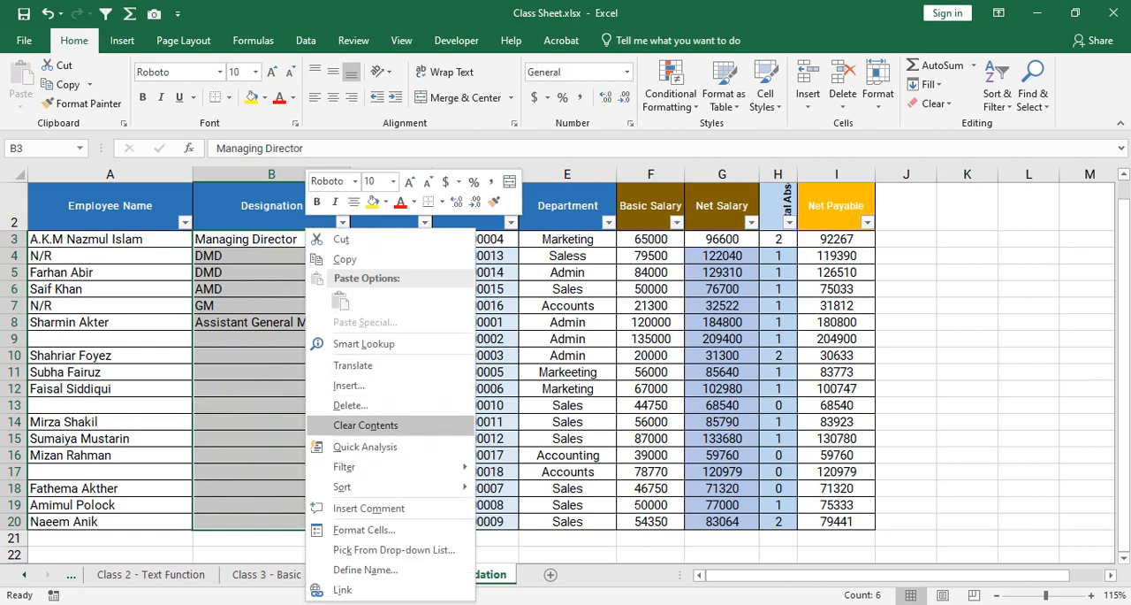
click(365, 425)
Open Data Validation for the Designation cells B3:B20 and set the allowed criteria to Text length.
drag(271, 238, 271, 523)
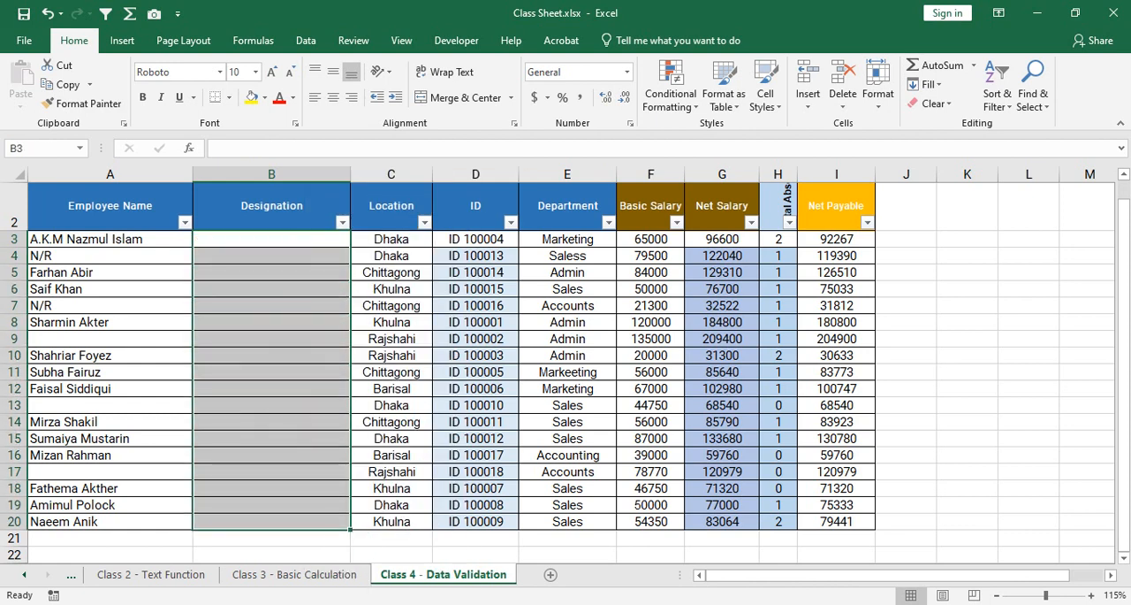
click(306, 40)
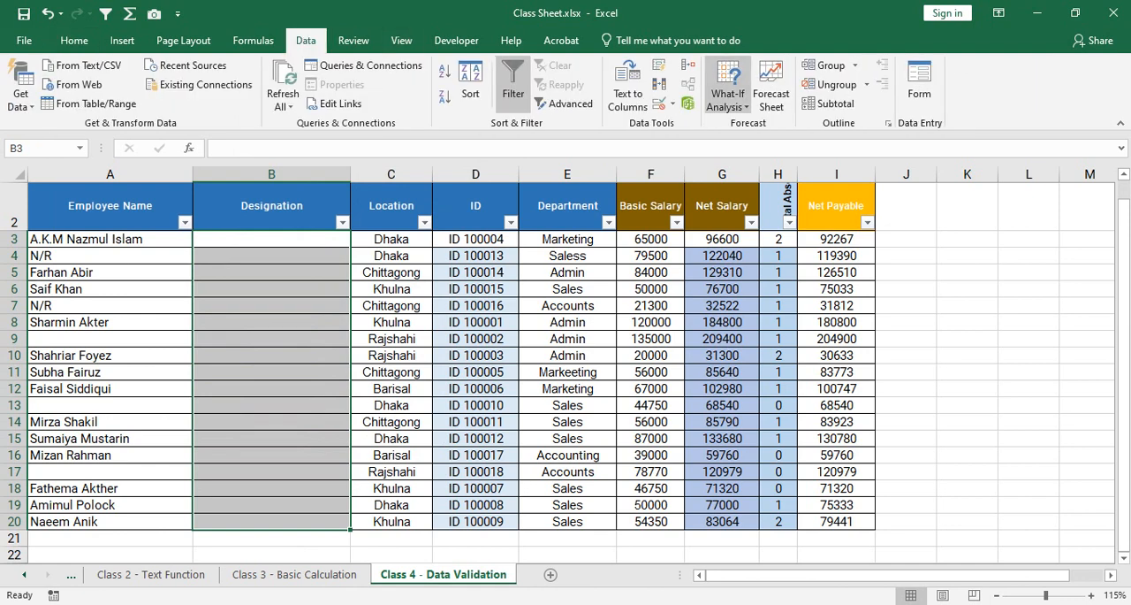
click(659, 103)
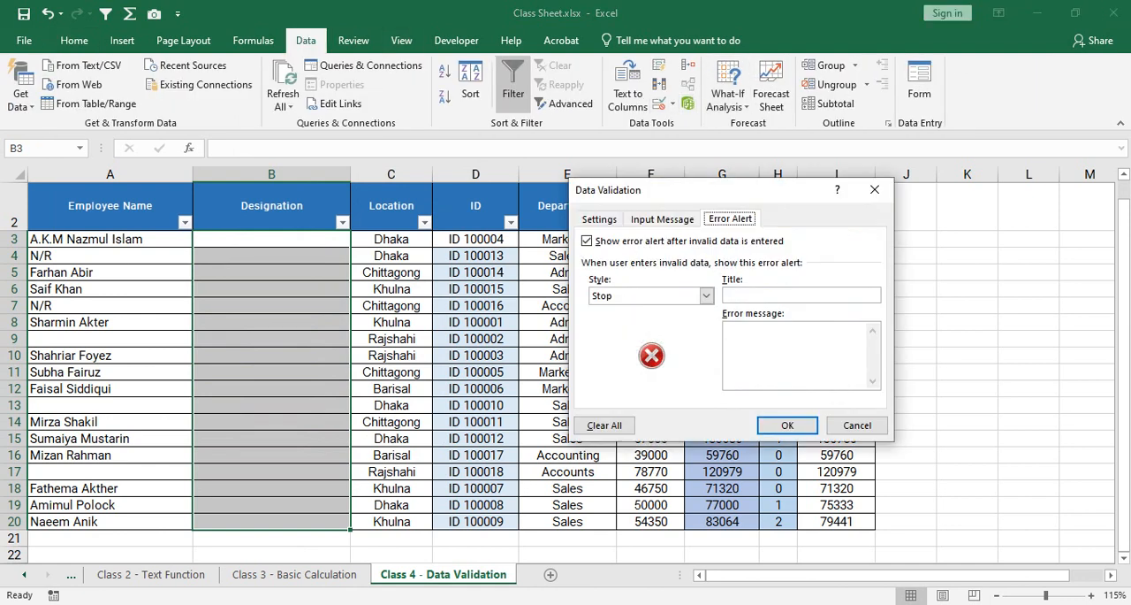
click(600, 219)
click(709, 273)
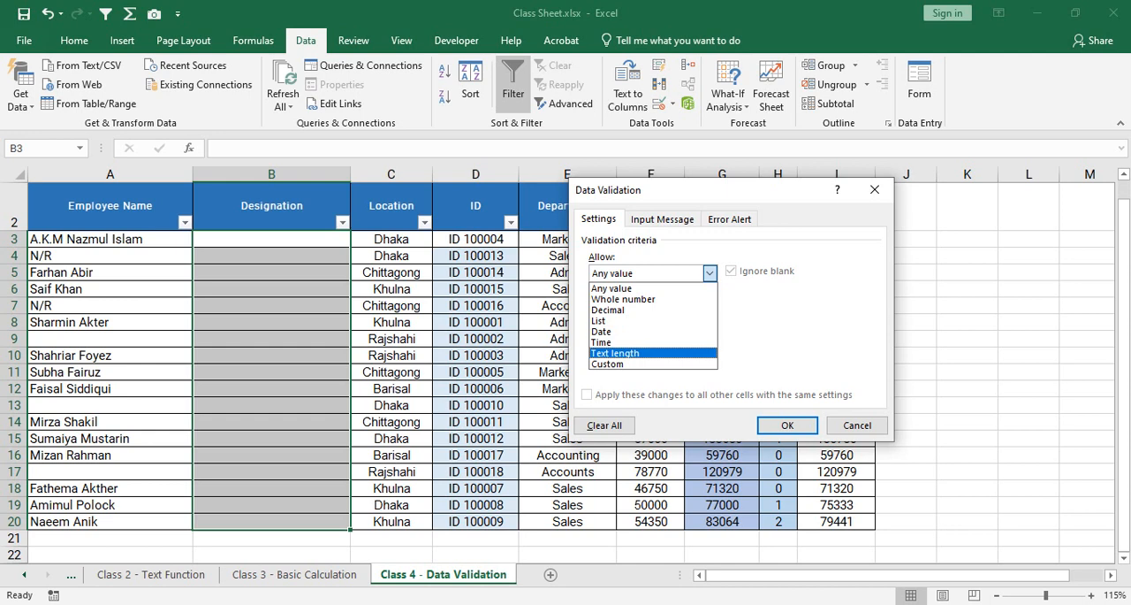
key(Up)
key(Up)
key(Up)
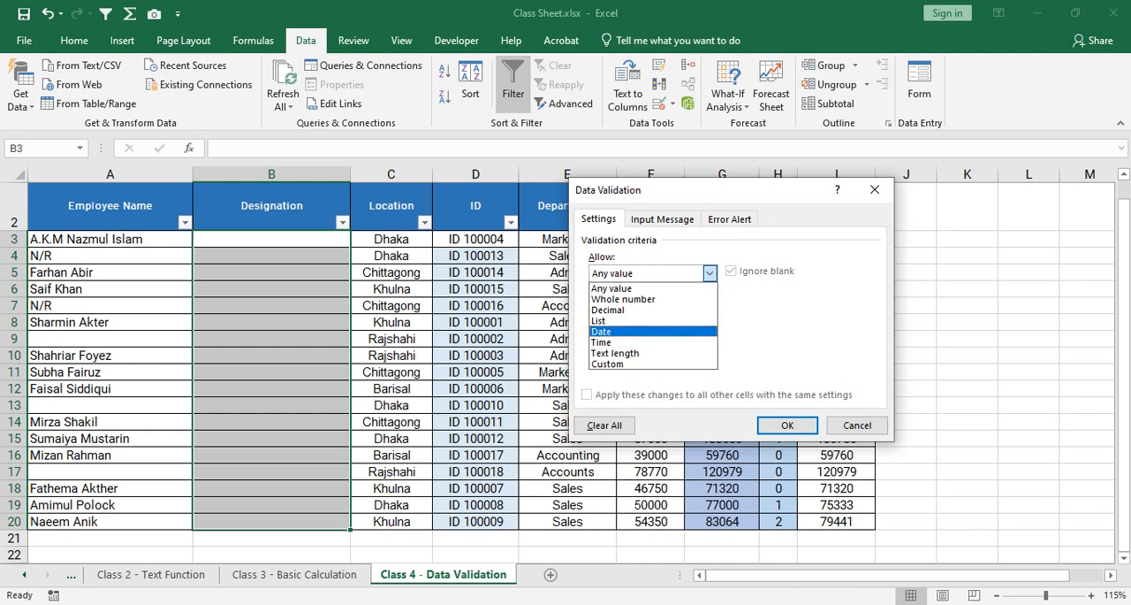
key(Down)
key(Down)
key(Down)
key(Down)
key(Up)
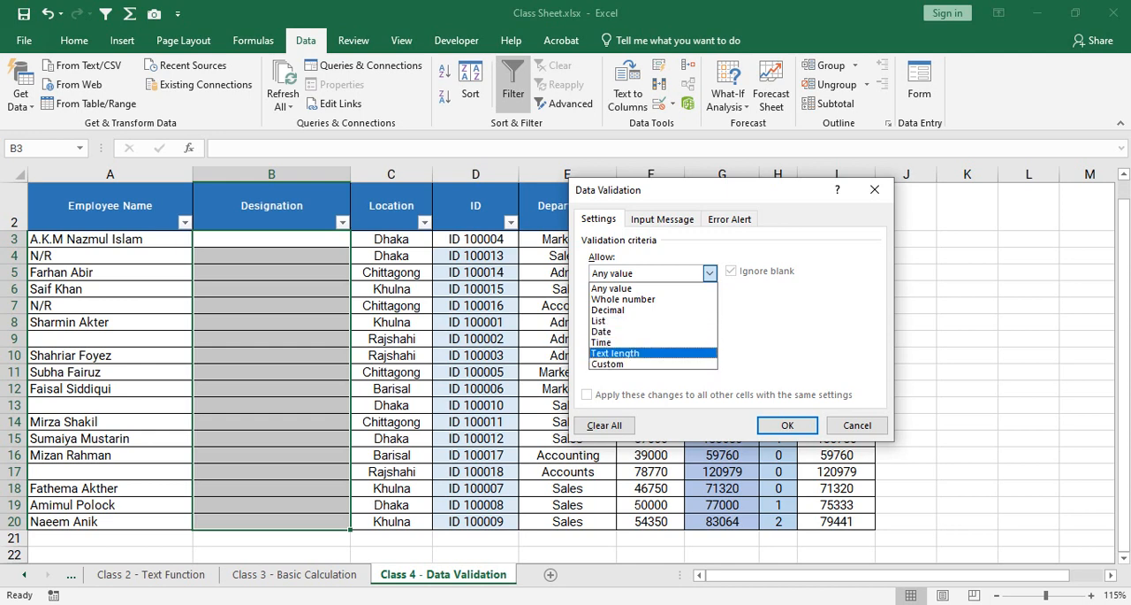
key(Return)
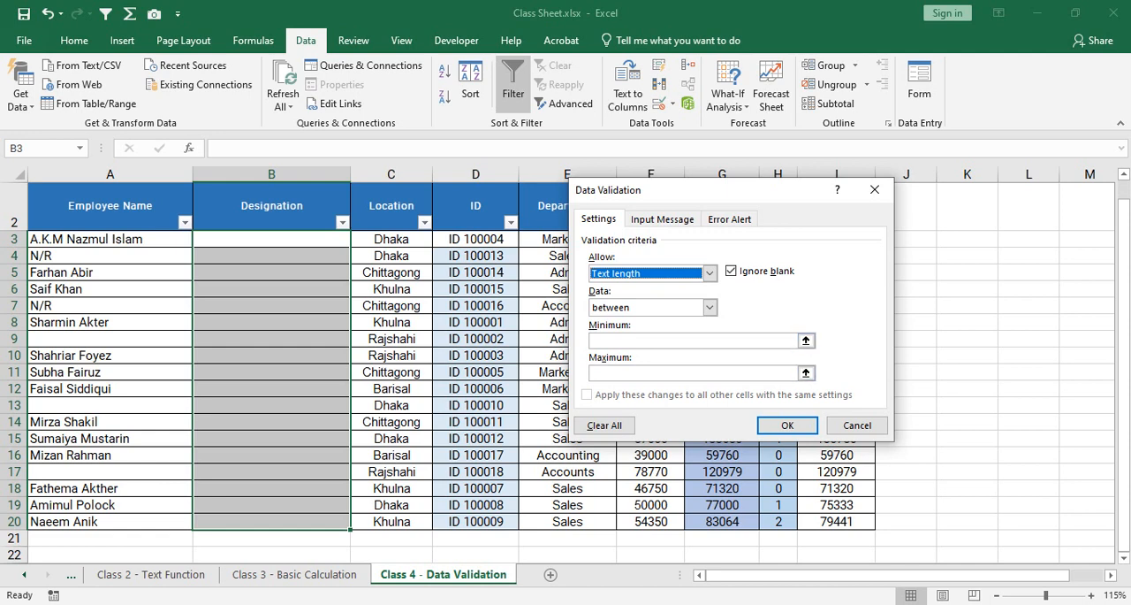
Set the Text length rule to between, with a minimum of 0 and a maximum of 3.
click(708, 306)
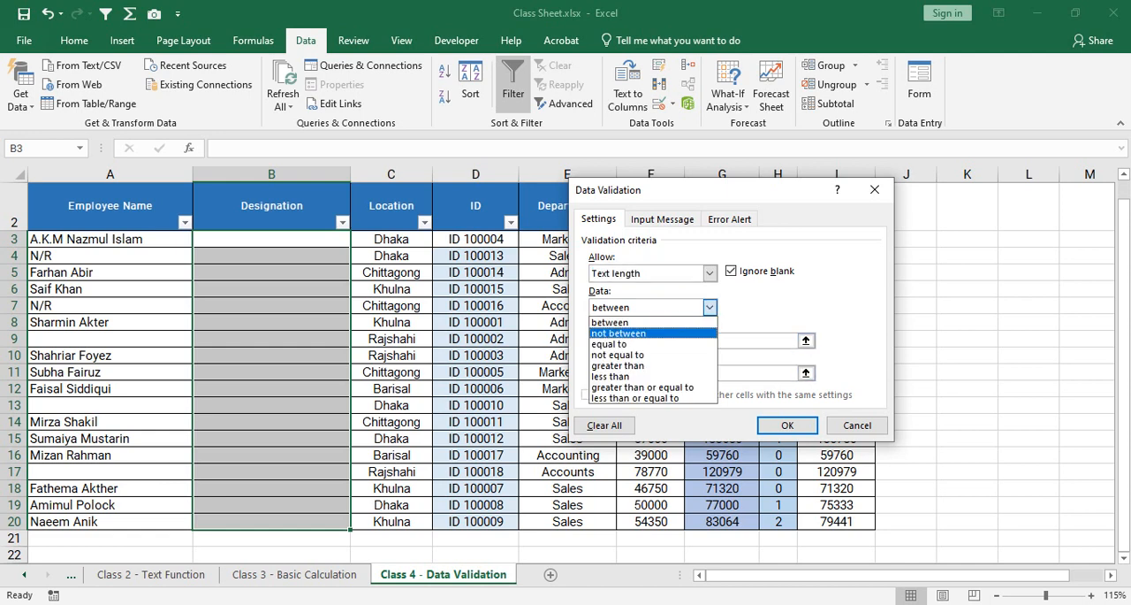
click(652, 322)
click(679, 341)
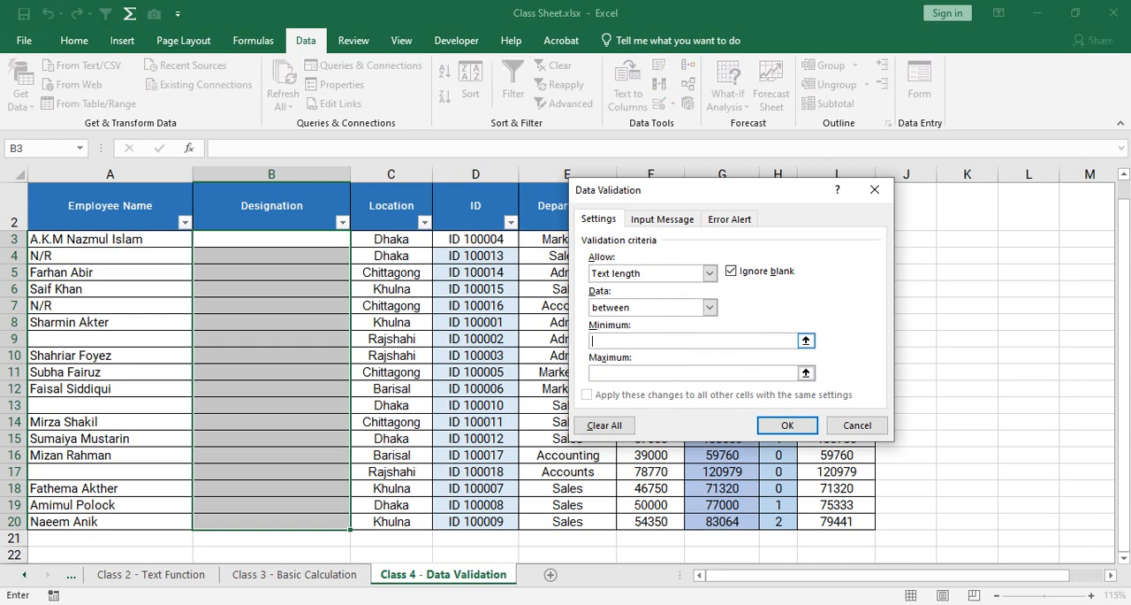
text(0)
key(Tab)
text(3)
Change the Text length condition to less than, with a maximum of 4.
click(710, 306)
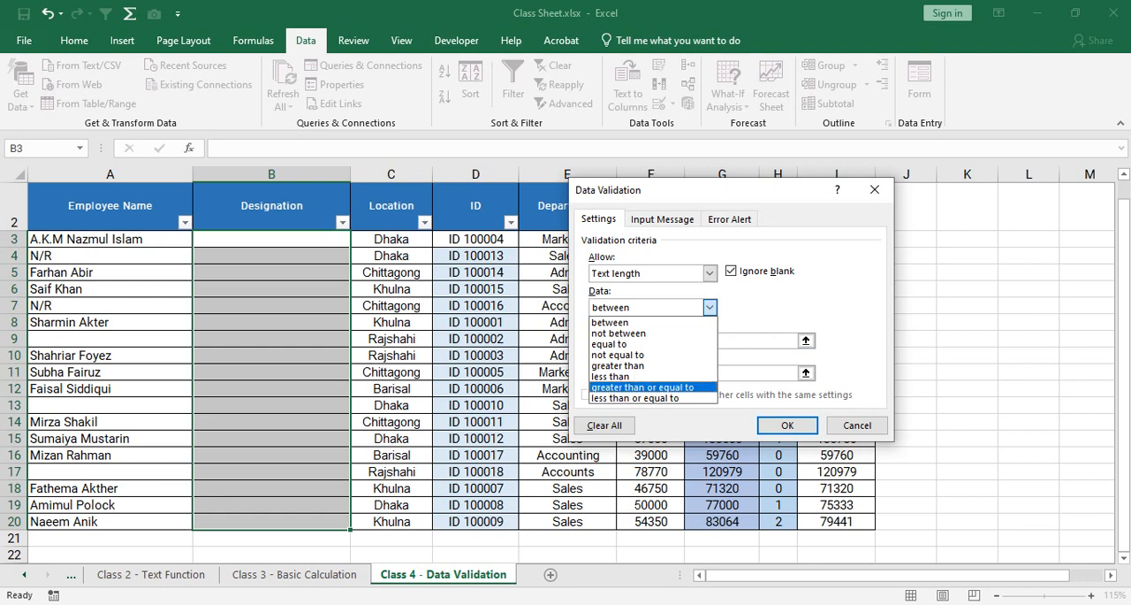
click(645, 376)
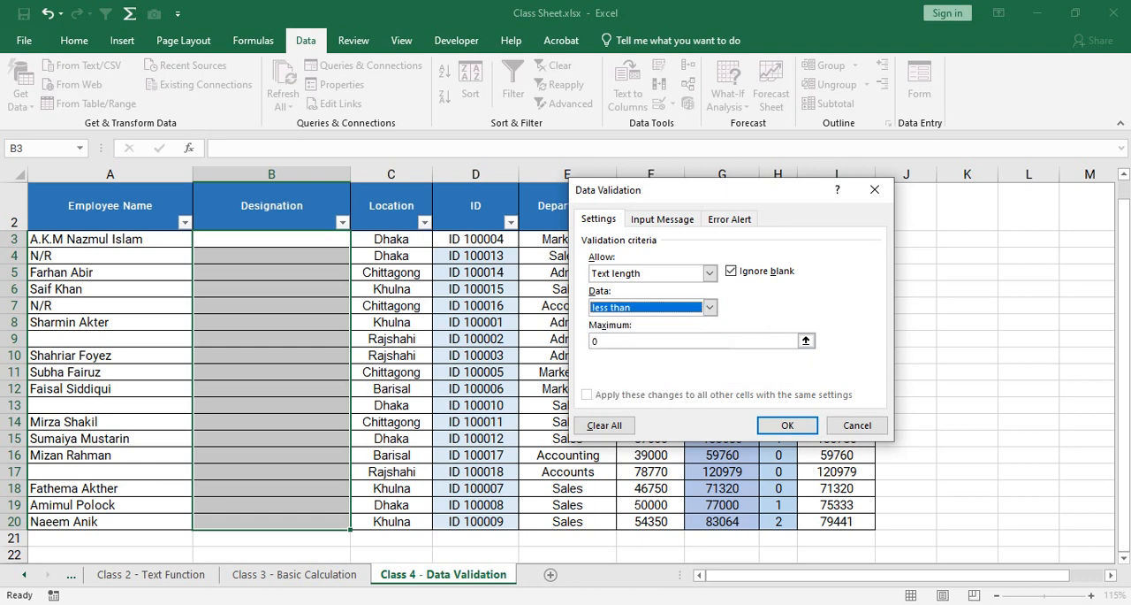
click(689, 341)
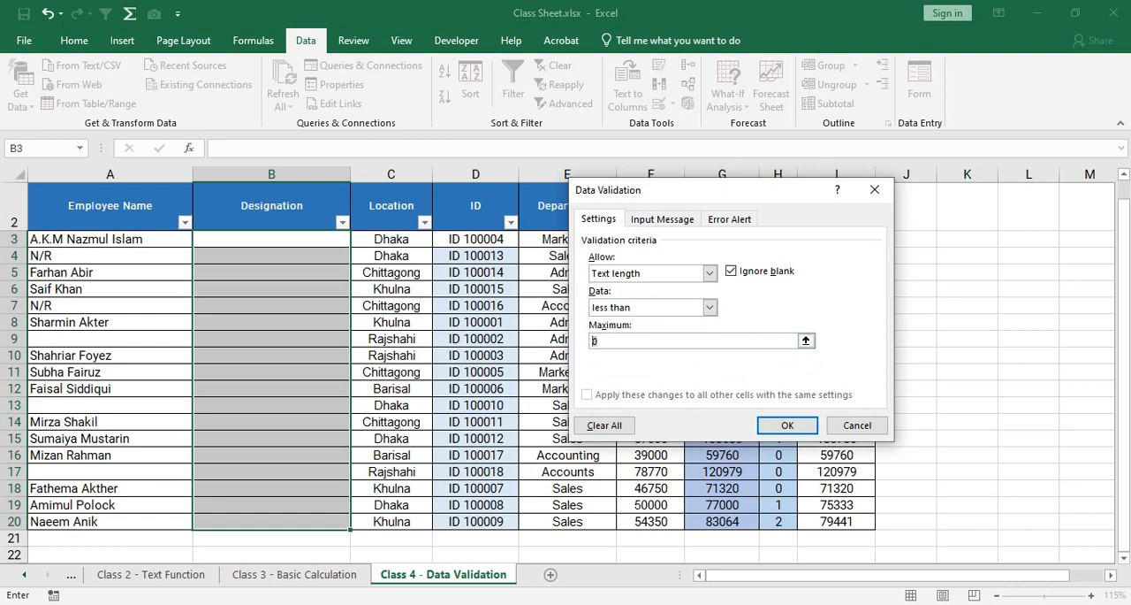
text(4)
Change the Text length condition to less than or equal to, with a maximum of 3.
click(710, 307)
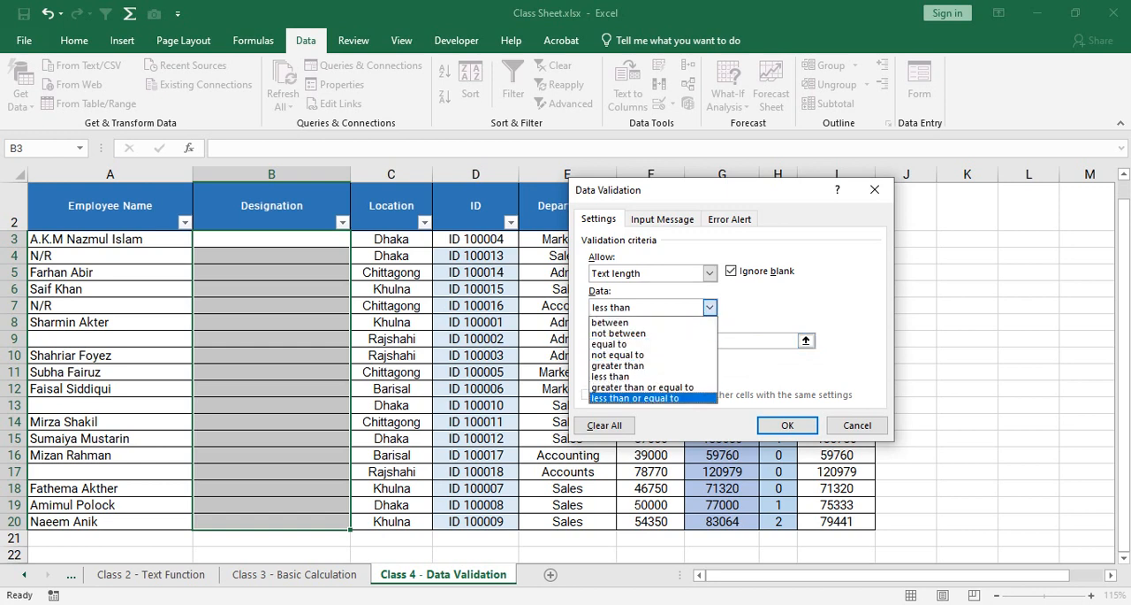
key(Return)
drag(610, 341, 585, 341)
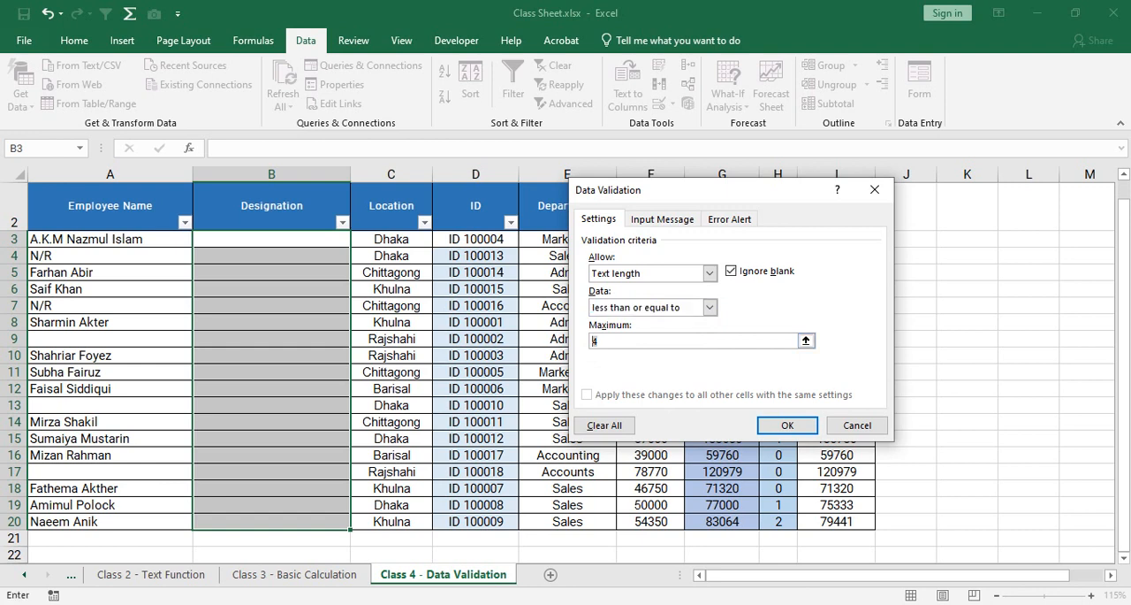
text(3)
Switch the Text length condition to between to review its limits, and change it to less than.
click(710, 306)
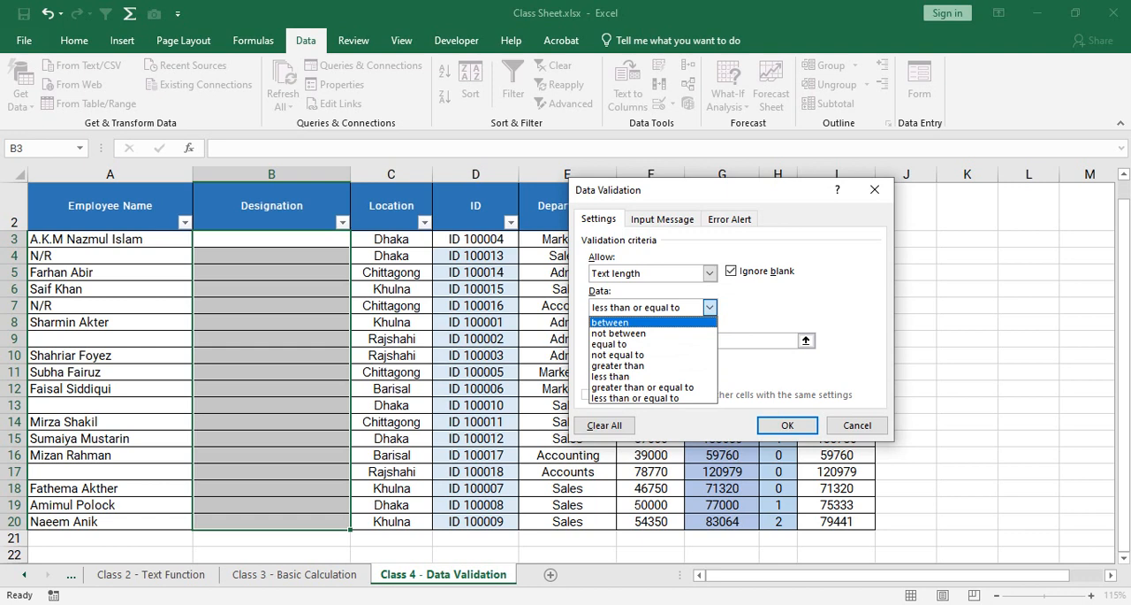
click(610, 322)
click(709, 307)
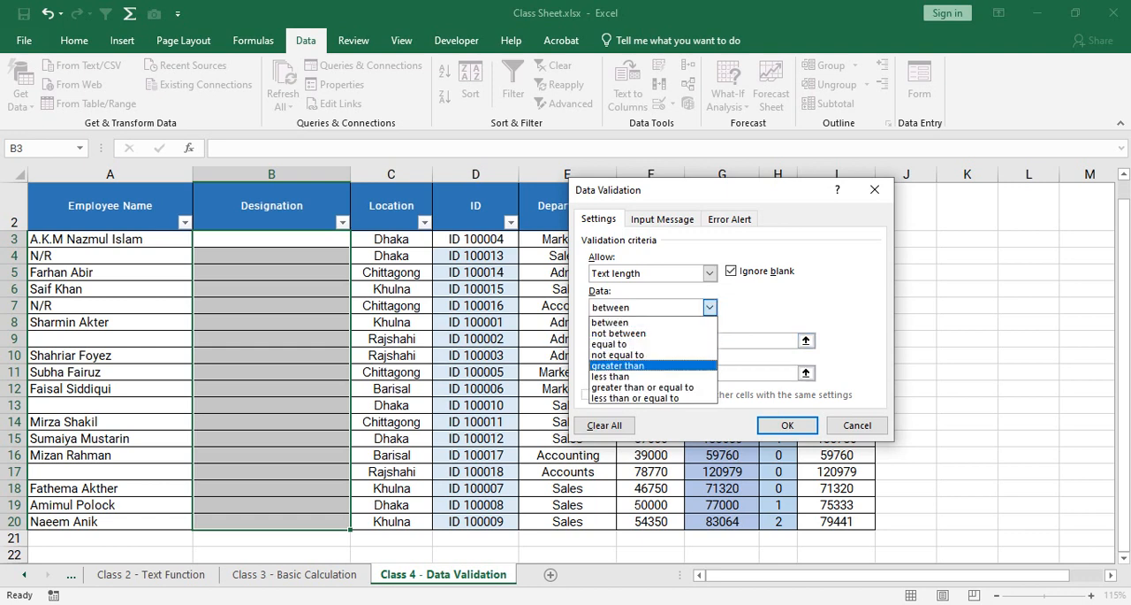
click(751, 341)
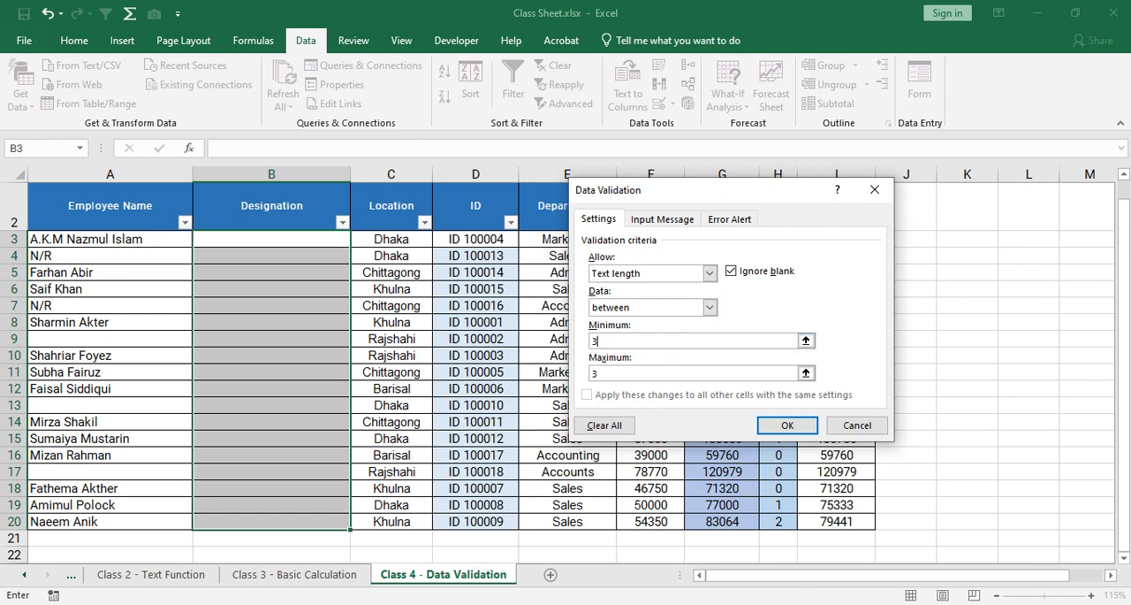
click(710, 307)
click(654, 377)
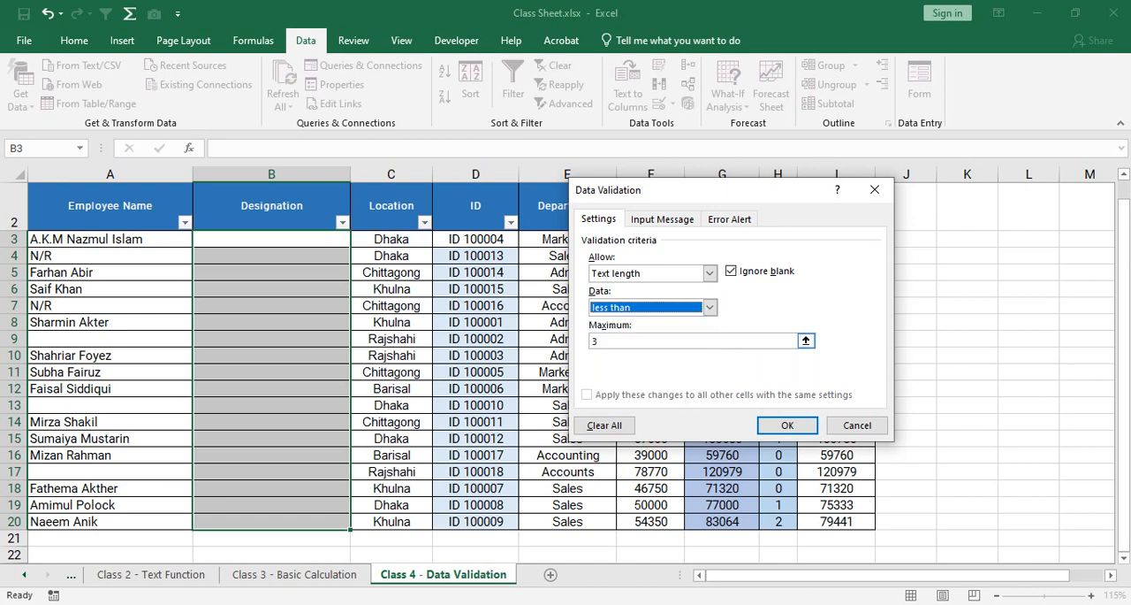
key(Tab)
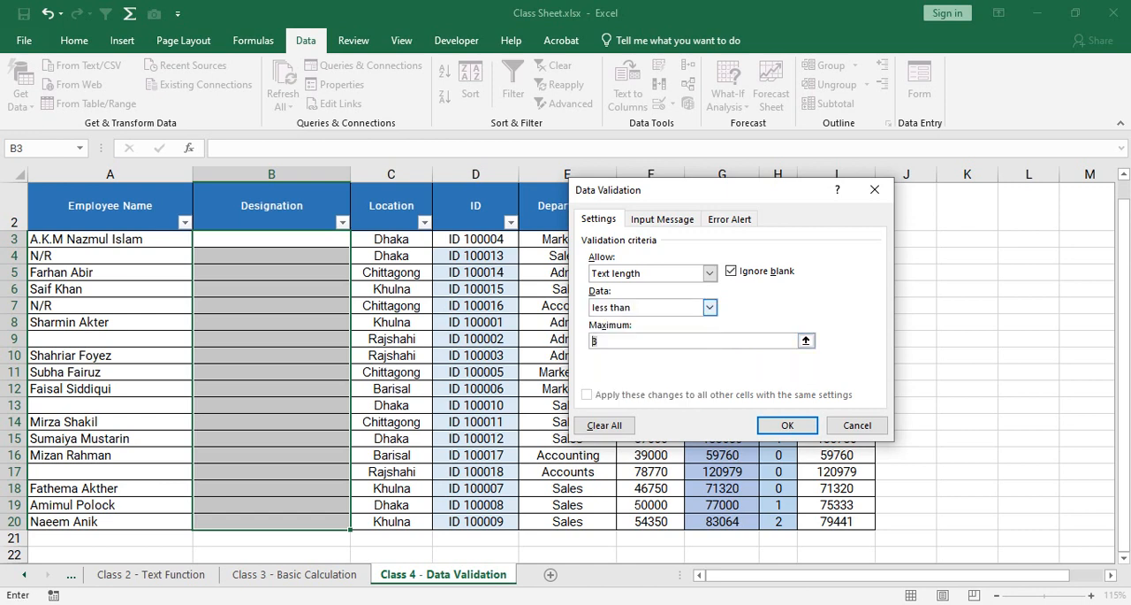
Set the condition back to less than or equal to and apply the validation rule to the Designation cells.
click(710, 306)
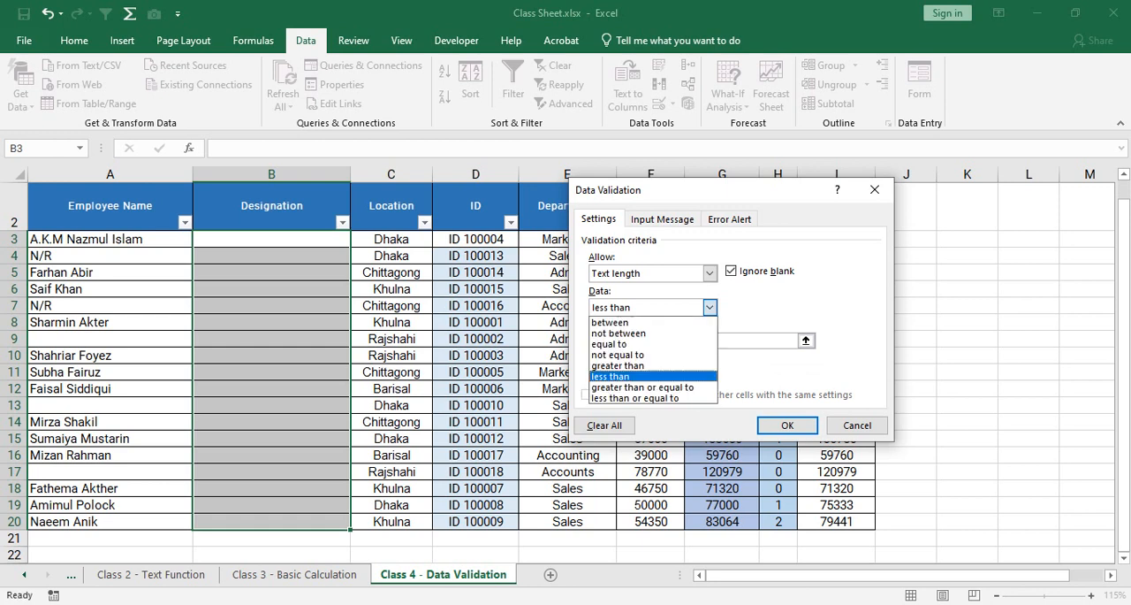
click(645, 397)
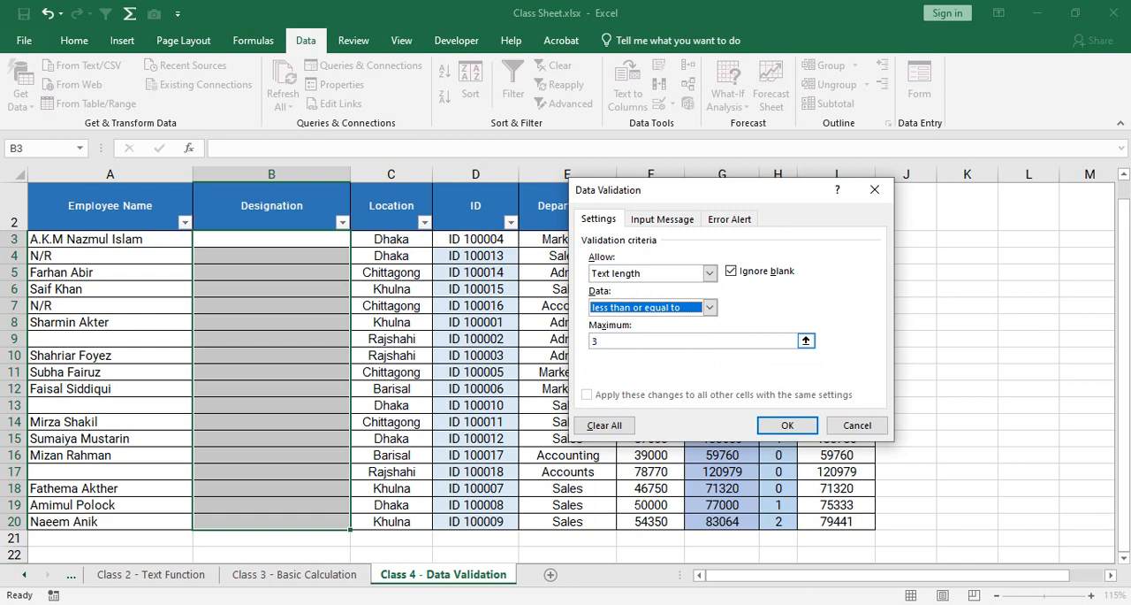
click(787, 424)
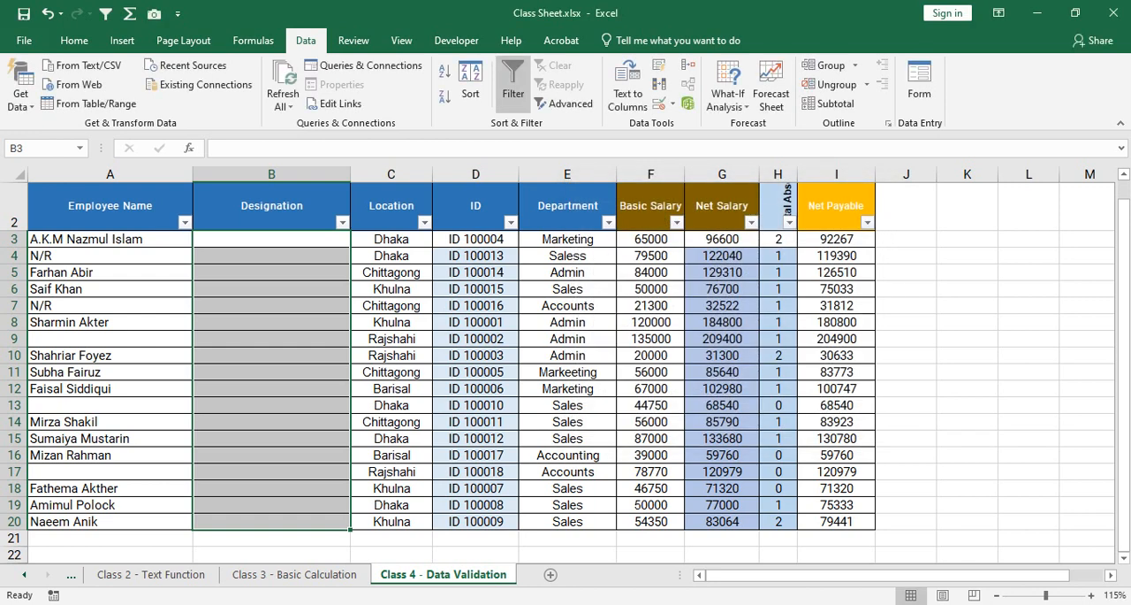
Test the rule by trying to enter General Manager in B3, and cancel the entry.
click(271, 239)
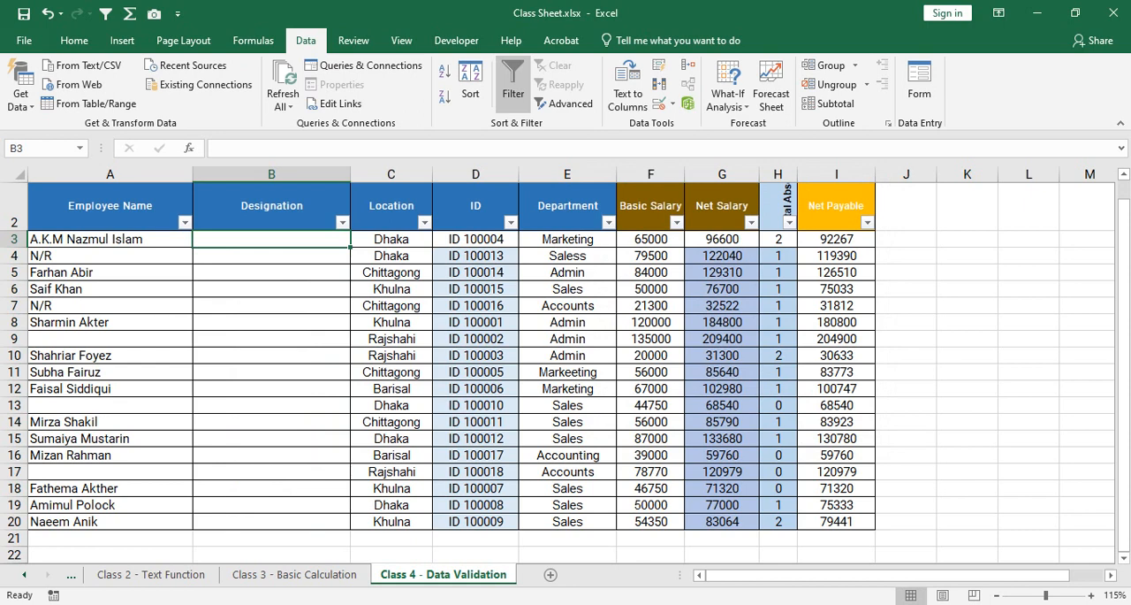
text(Ge)
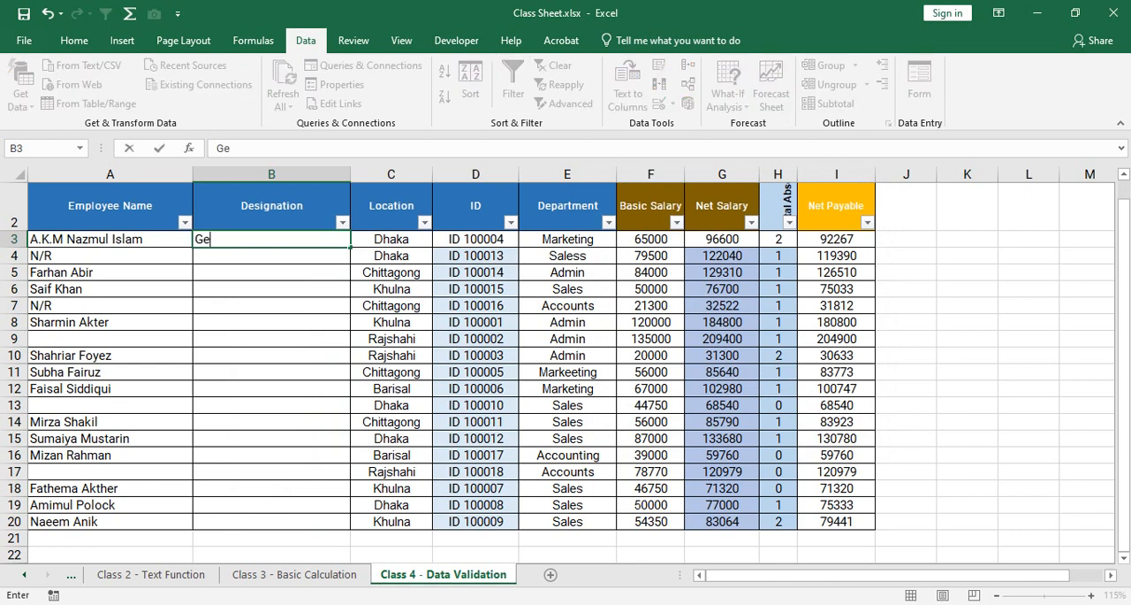
text(neral Manager)
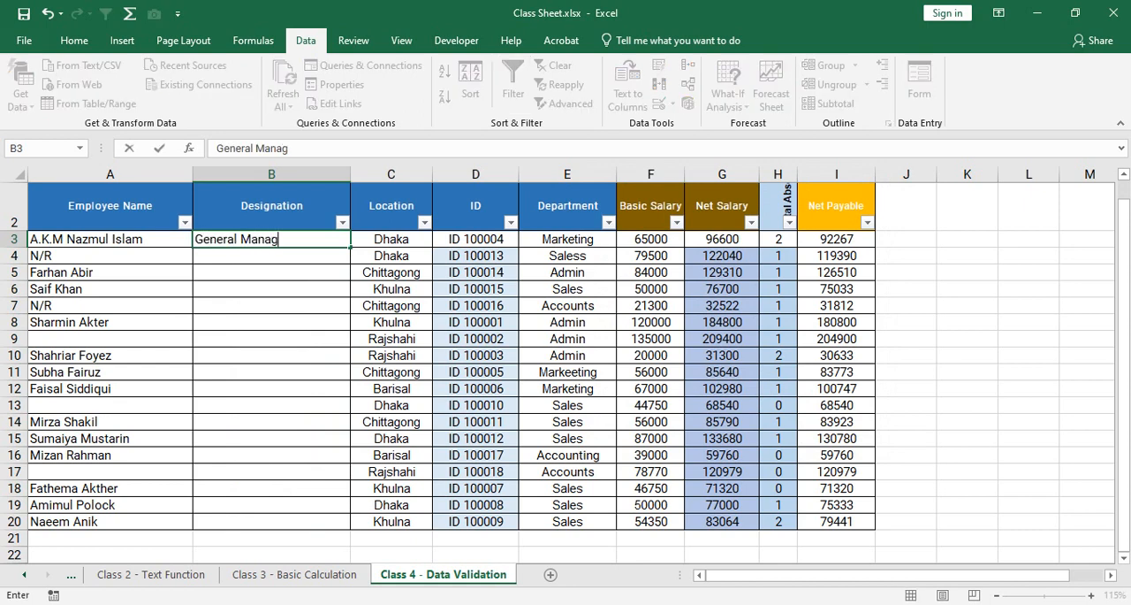
key(Return)
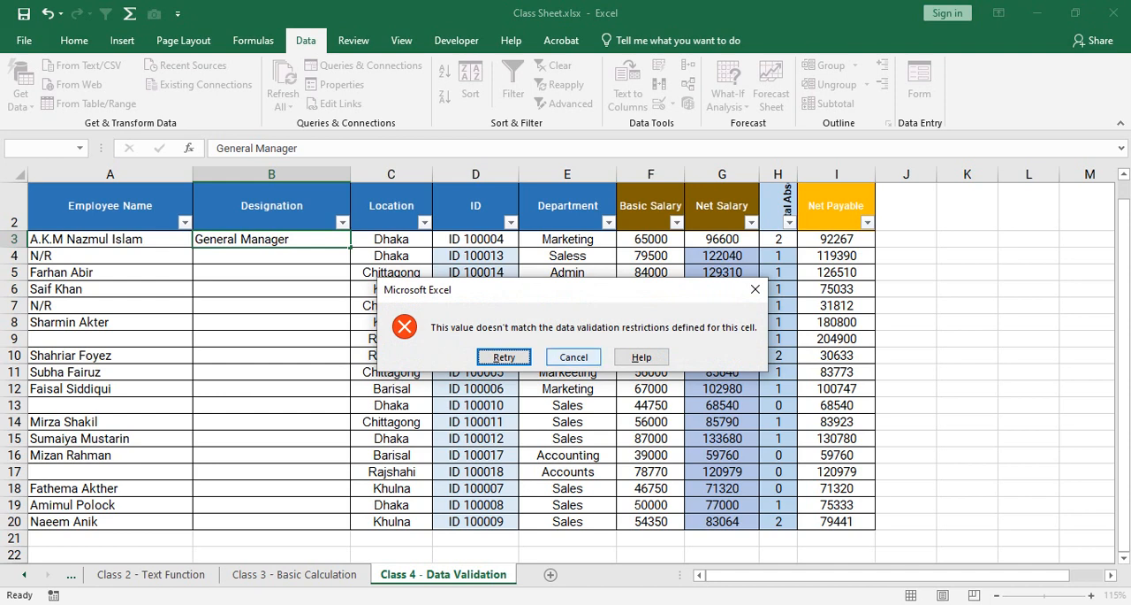
click(574, 356)
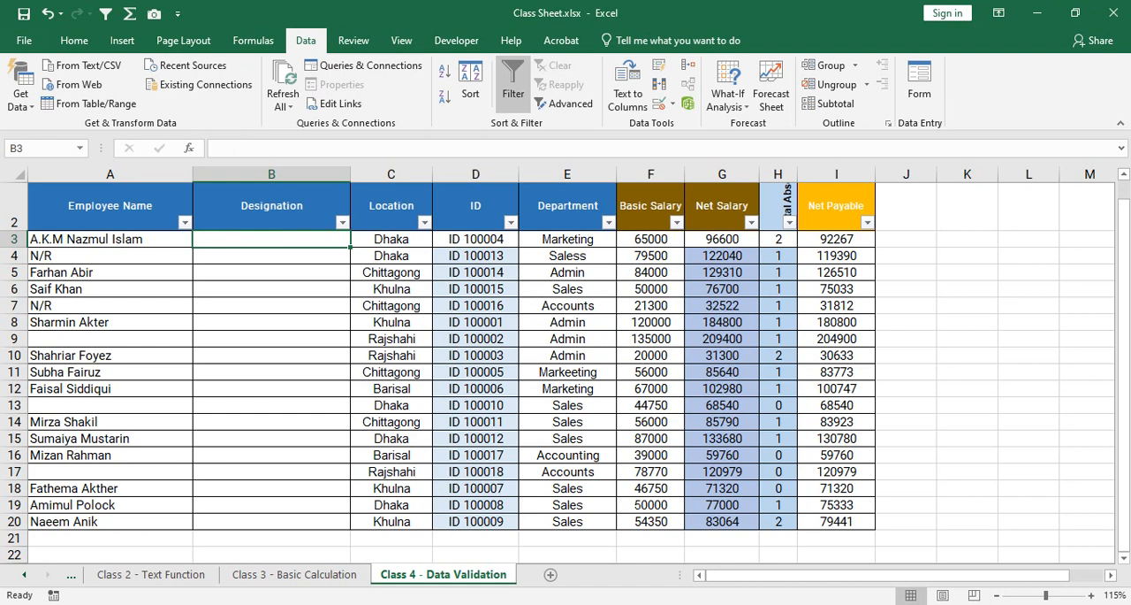
Enter the designations GM in B4 and M in B5.
click(271, 255)
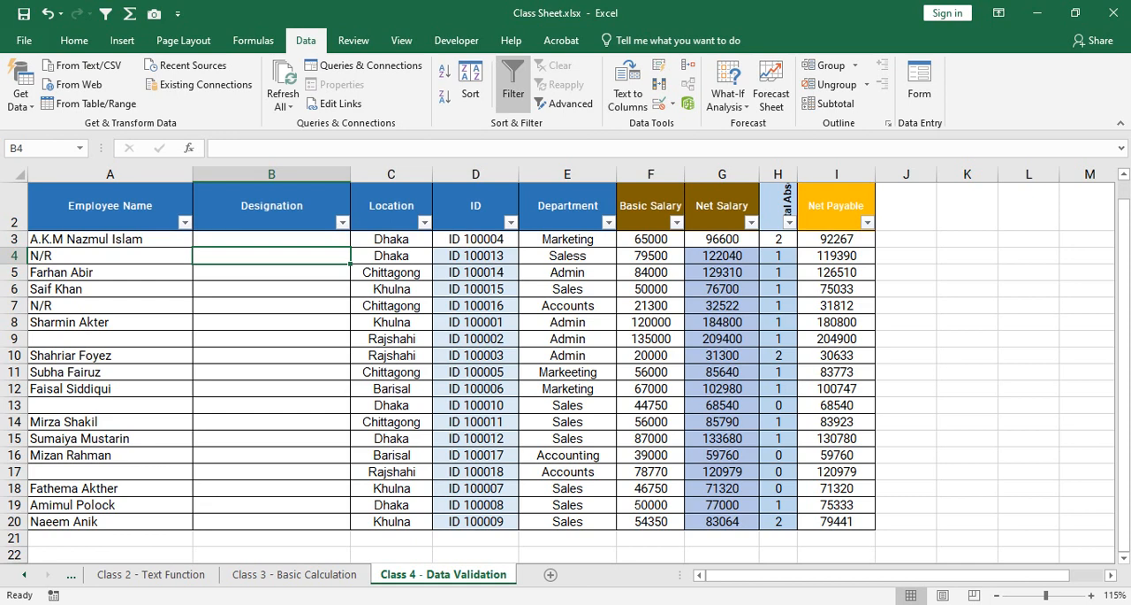
text(GM)
key(Return)
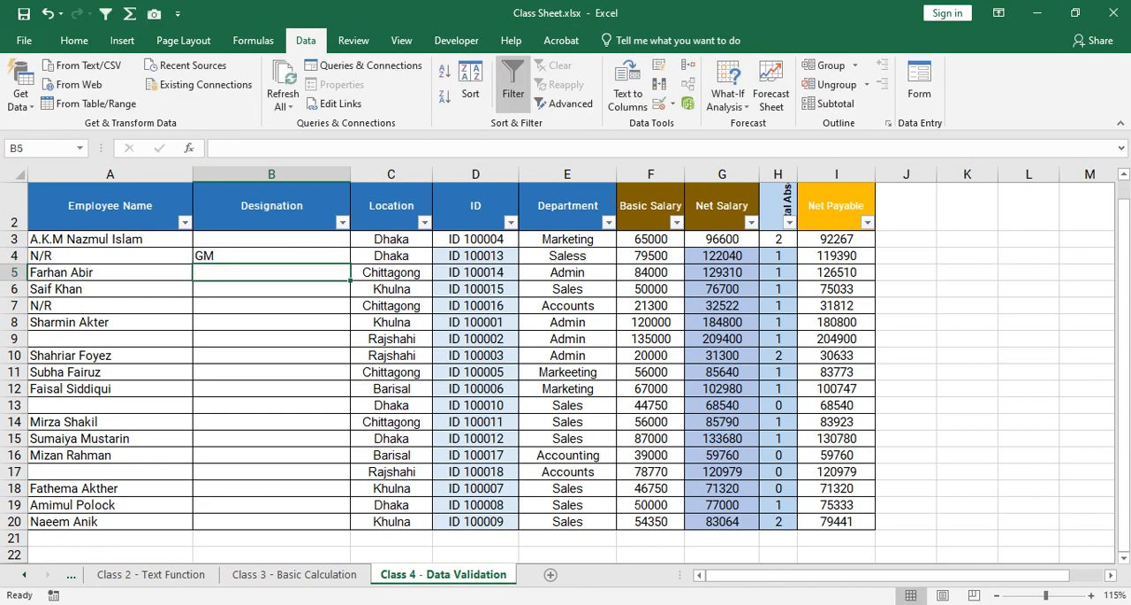
text(M)
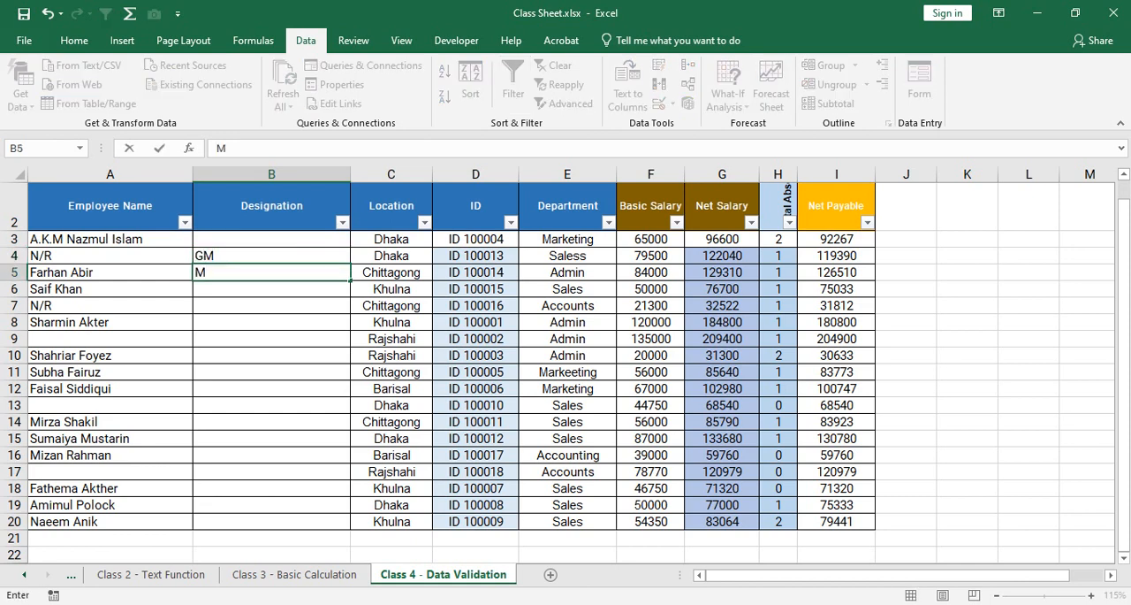
key(Return)
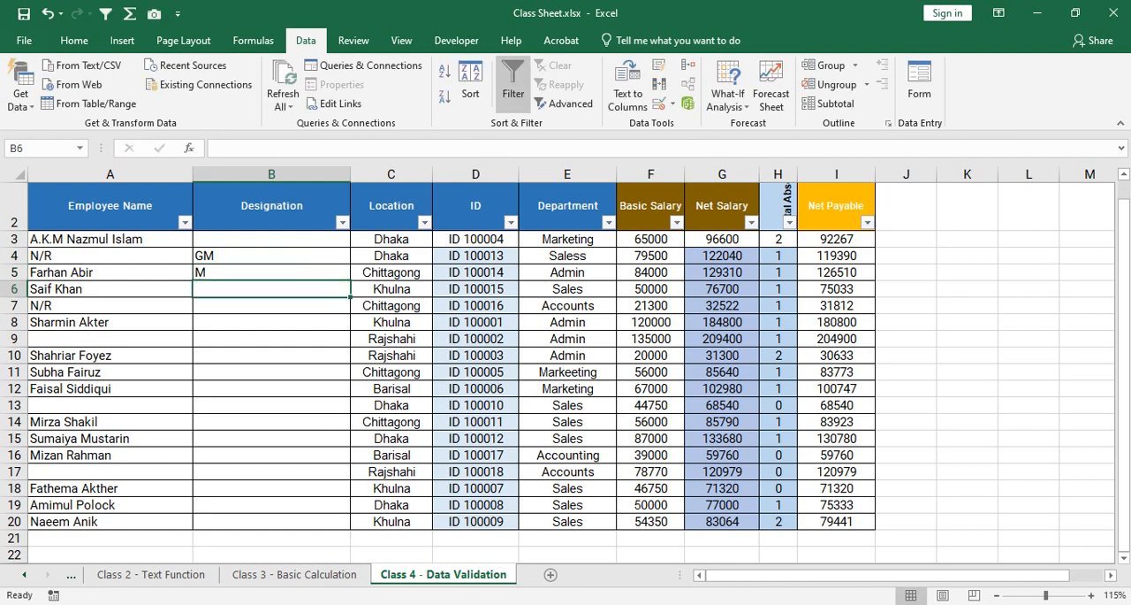
Try to enter Manager in B6 and cancel the entry.
text(Manager)
key(Return)
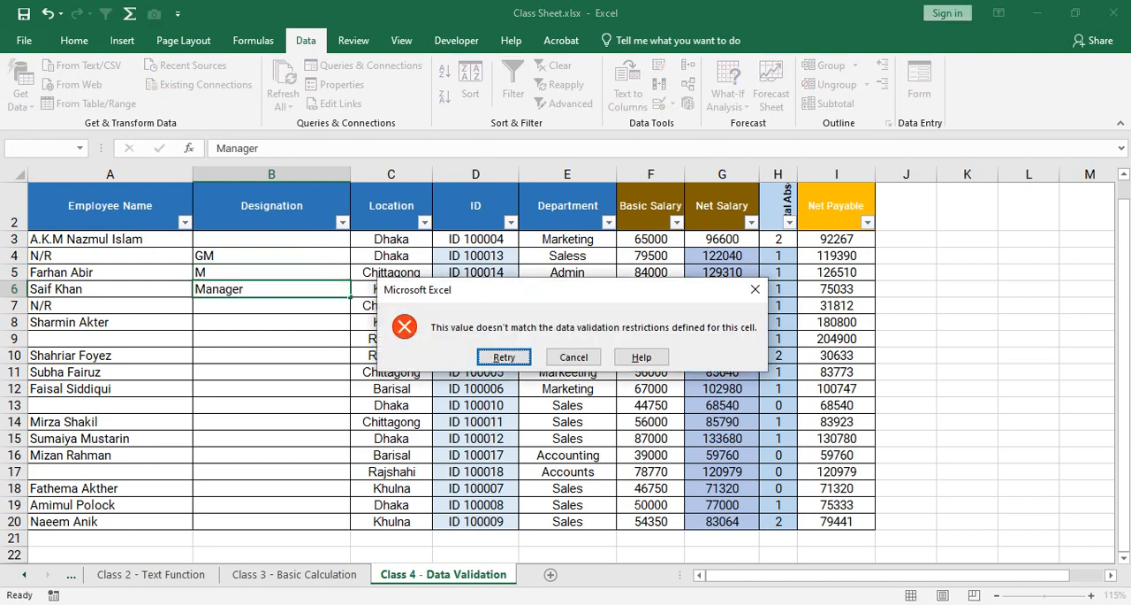
key(Tab)
key(Return)
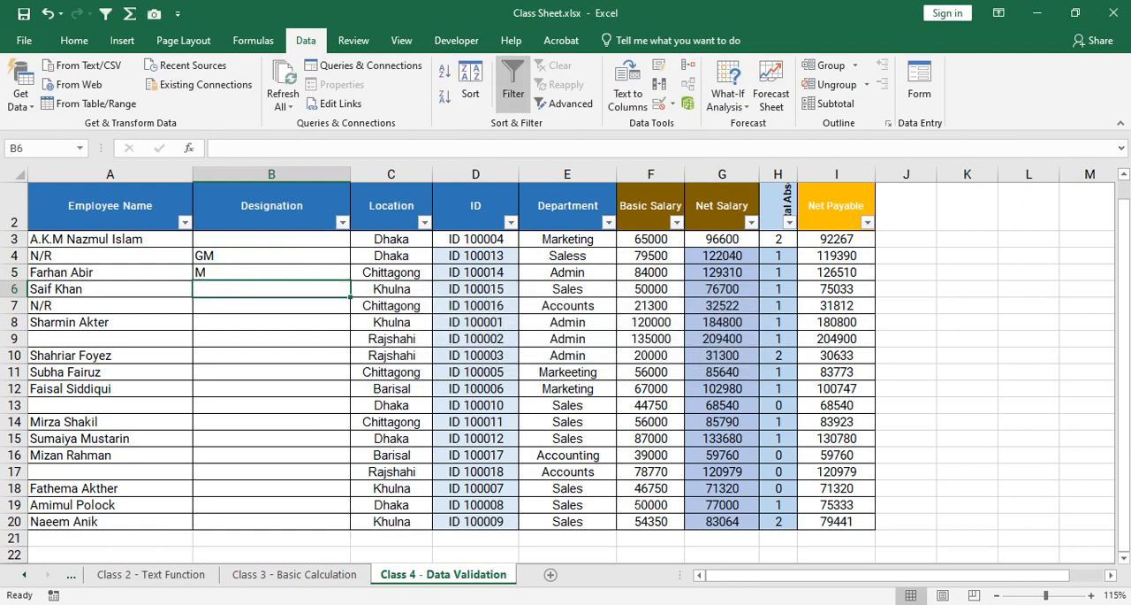
Enter the designation DMD in B6 and close the Wi-Fi network list.
text(dMD)
key(BackSpace)
key(BackSpace)
key(BackSpace)
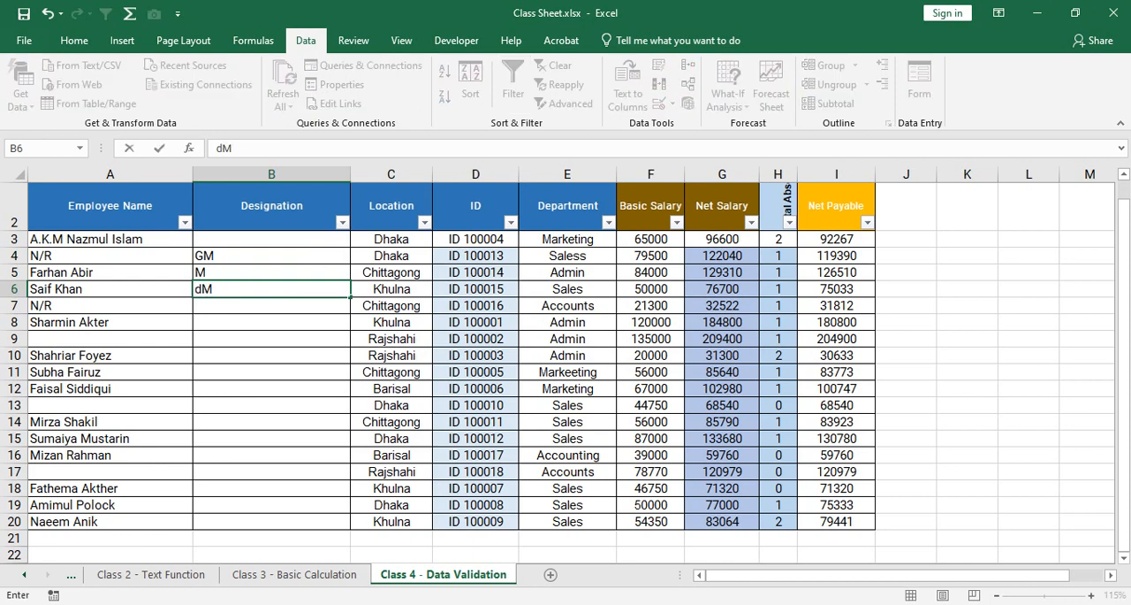
text(DMD)
key(Return)
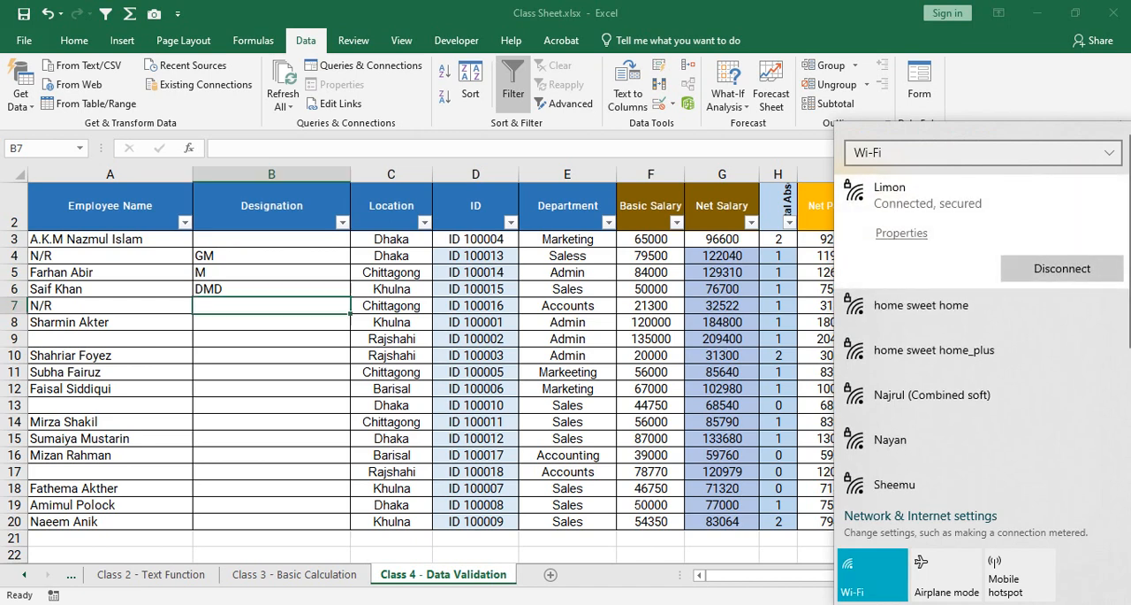
key(Escape)
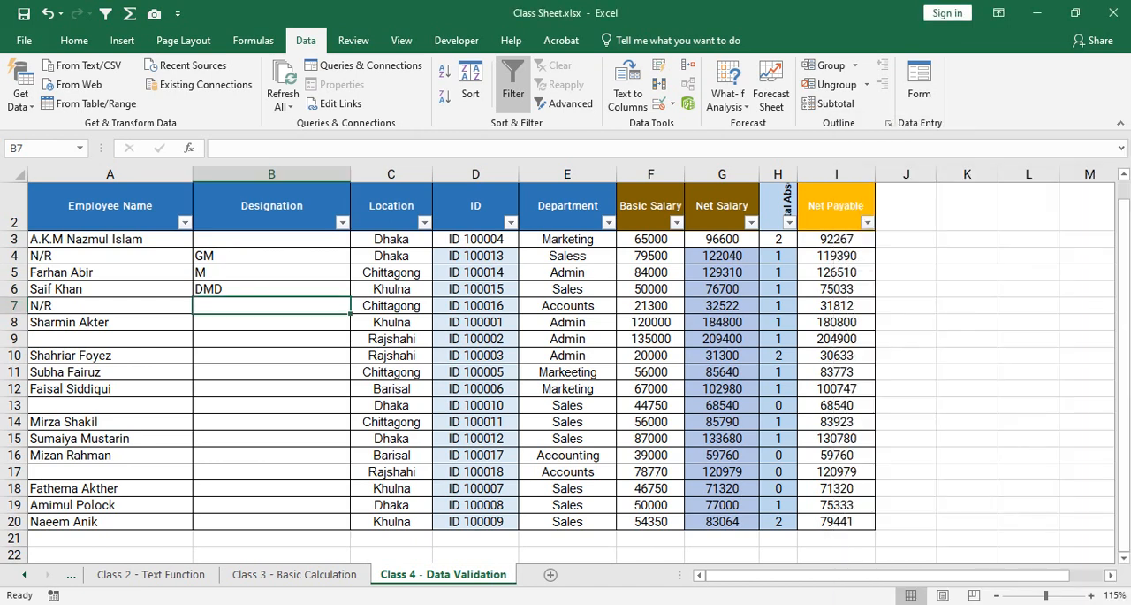
Set the maximum text length of the validation rule on Designation cells B3:B20 to 10.
drag(271, 240, 272, 522)
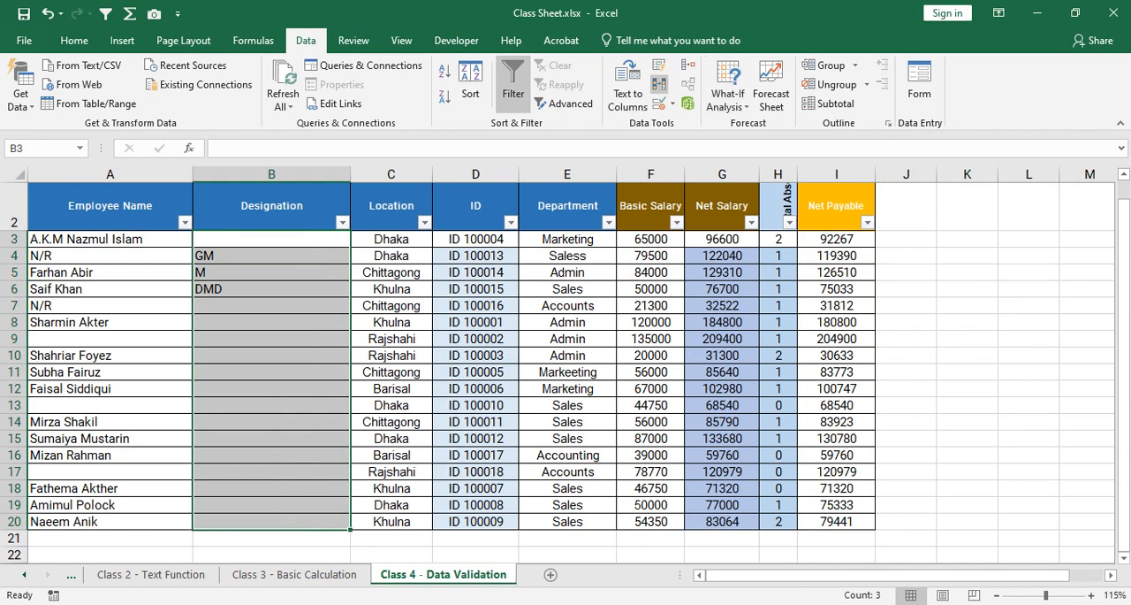
click(658, 103)
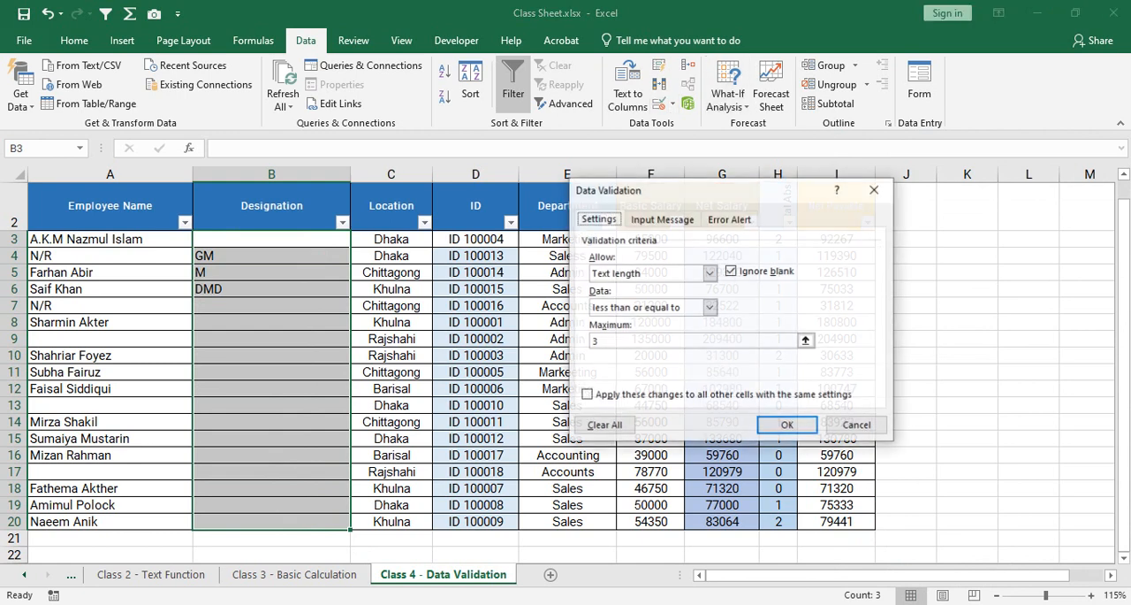
double_click(609, 341)
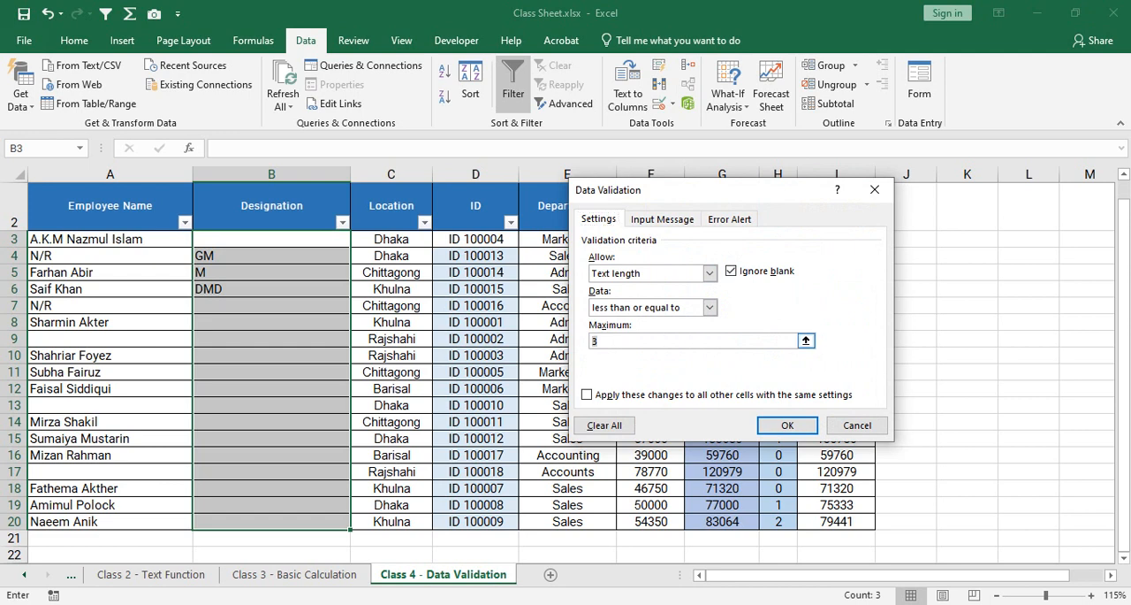
text(1)
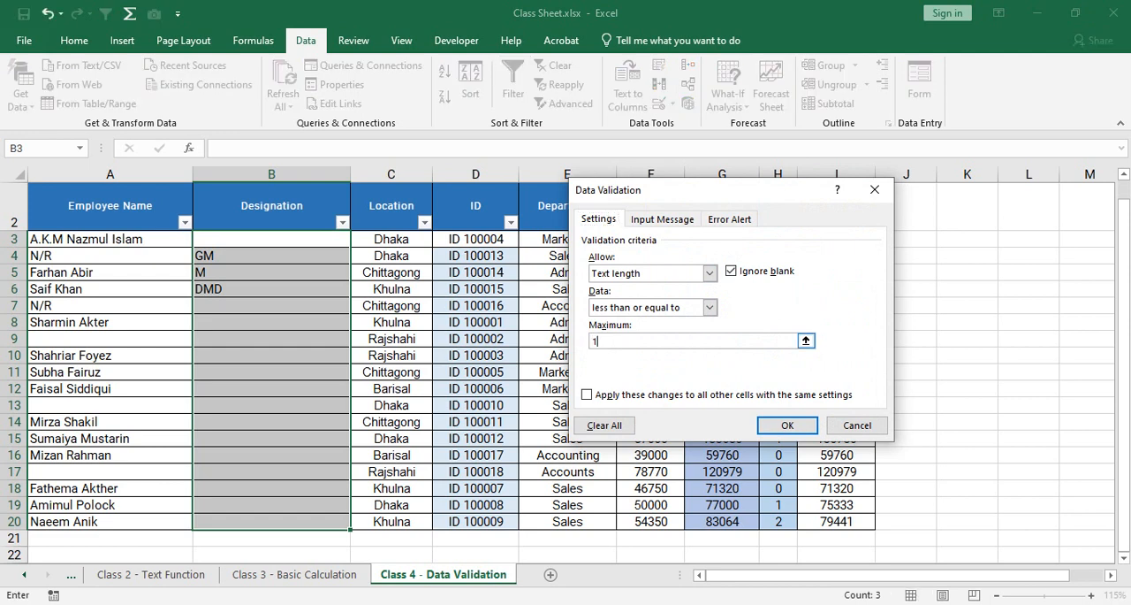
text(0)
click(787, 425)
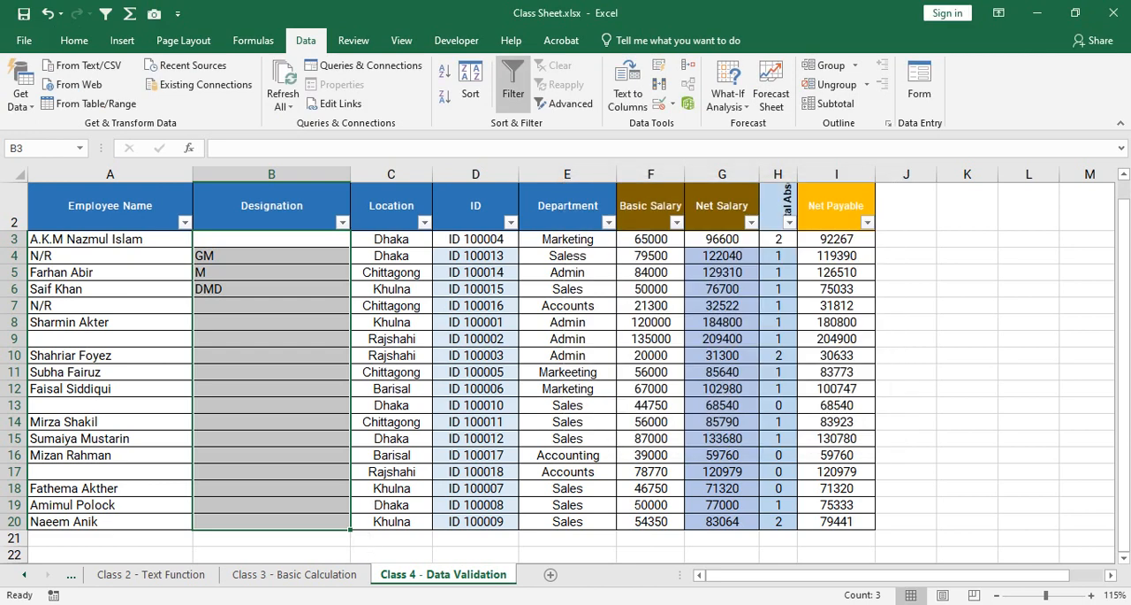
Enter the designation Manager in cell B7.
click(271, 272)
click(271, 305)
text(Manager)
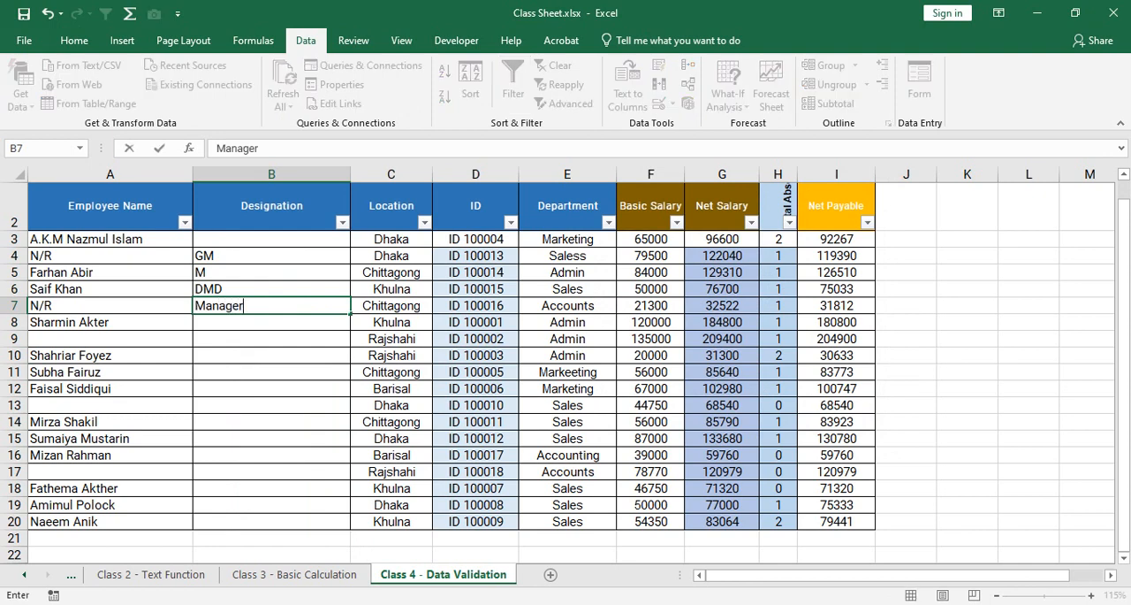
key(Return)
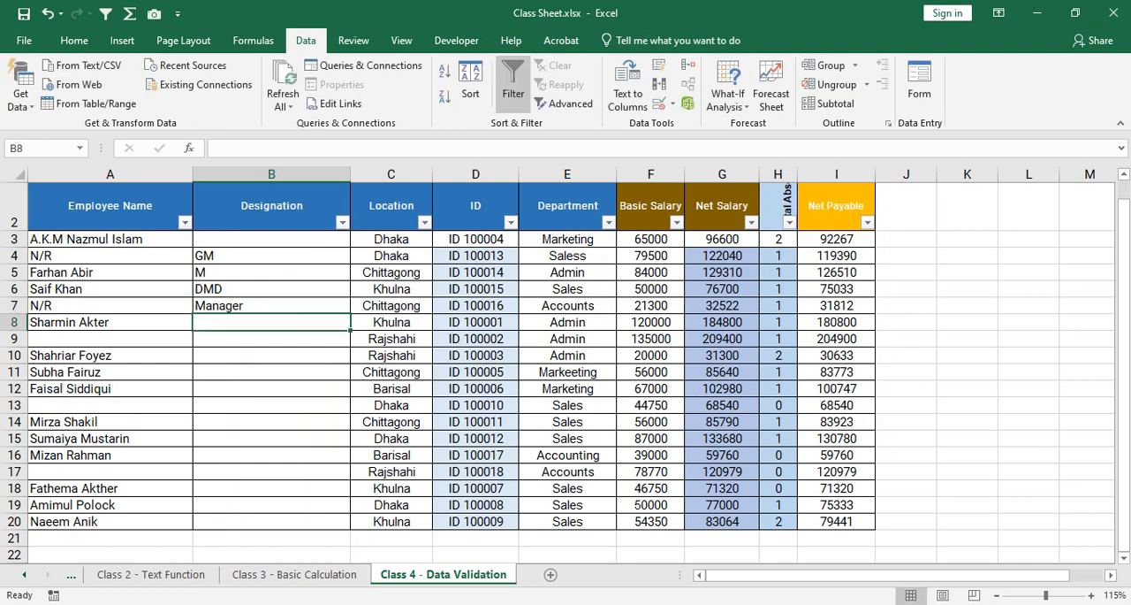
Try to enter General Manager in B8 and cancel the entry.
text(Gen)
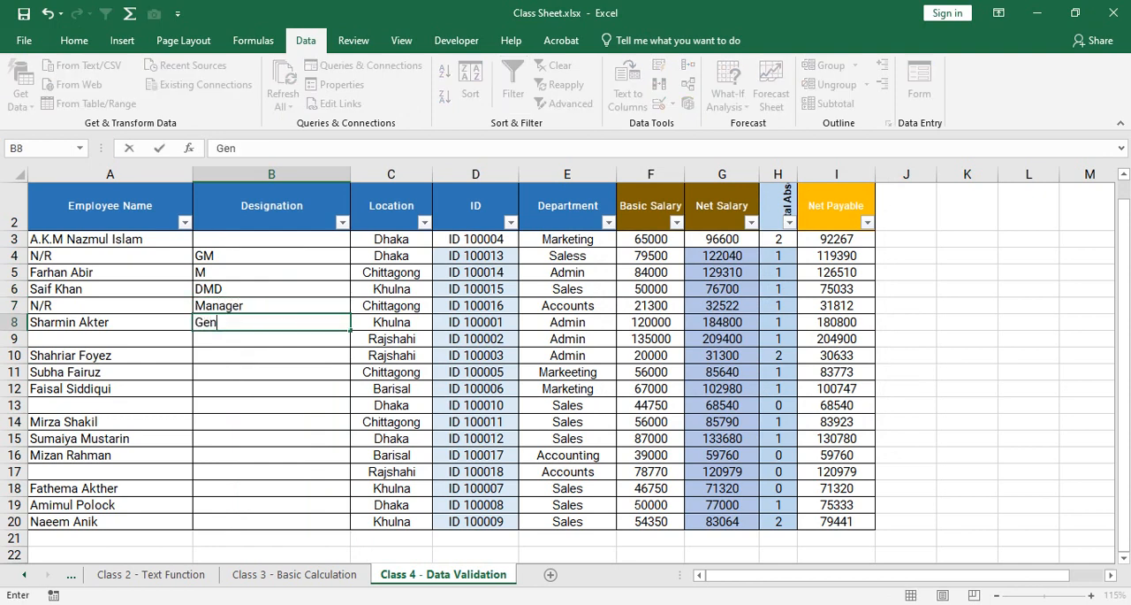
text(eral Manager)
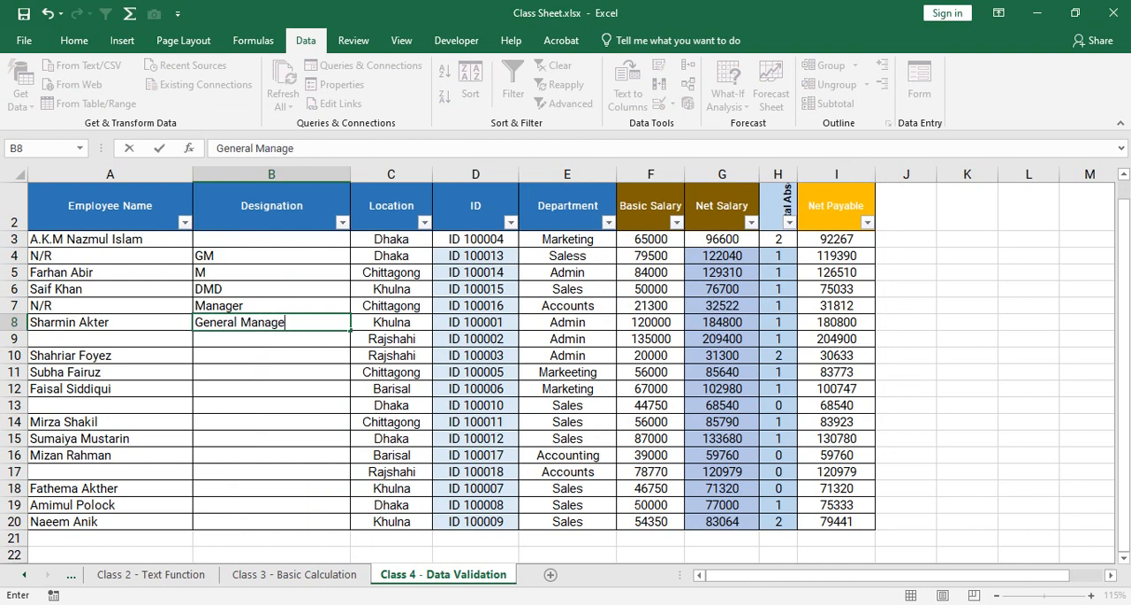
key(Return)
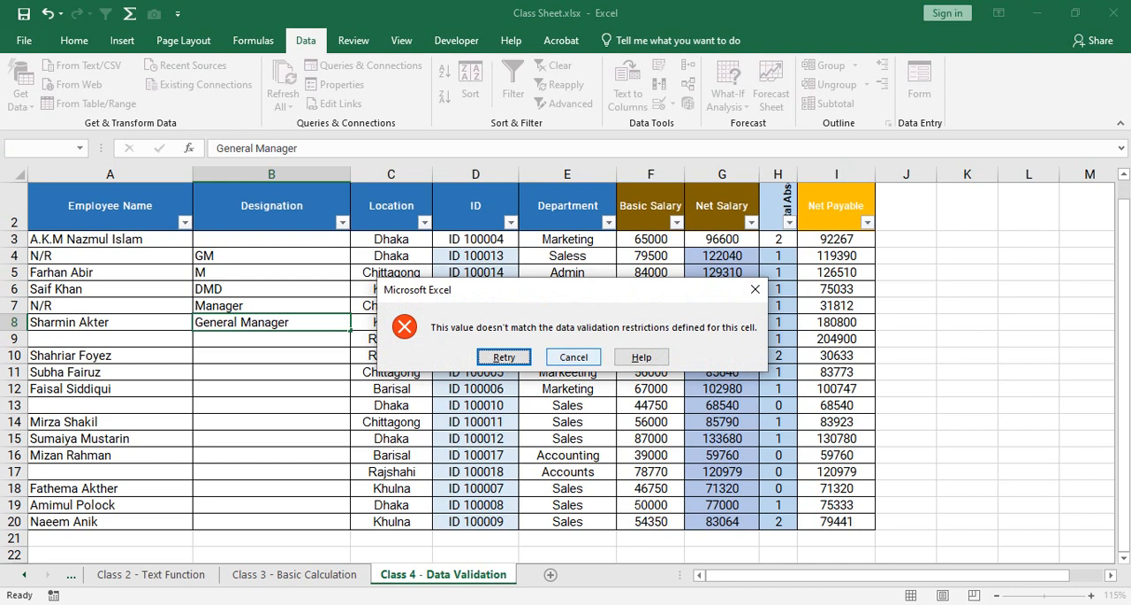
click(574, 357)
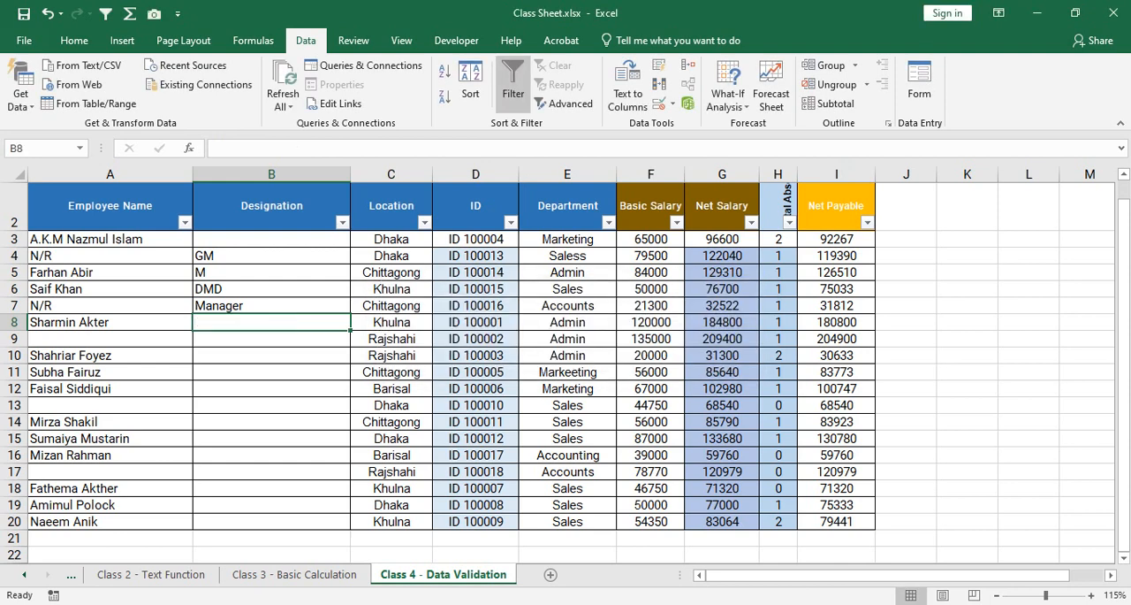
drag(272, 239, 271, 521)
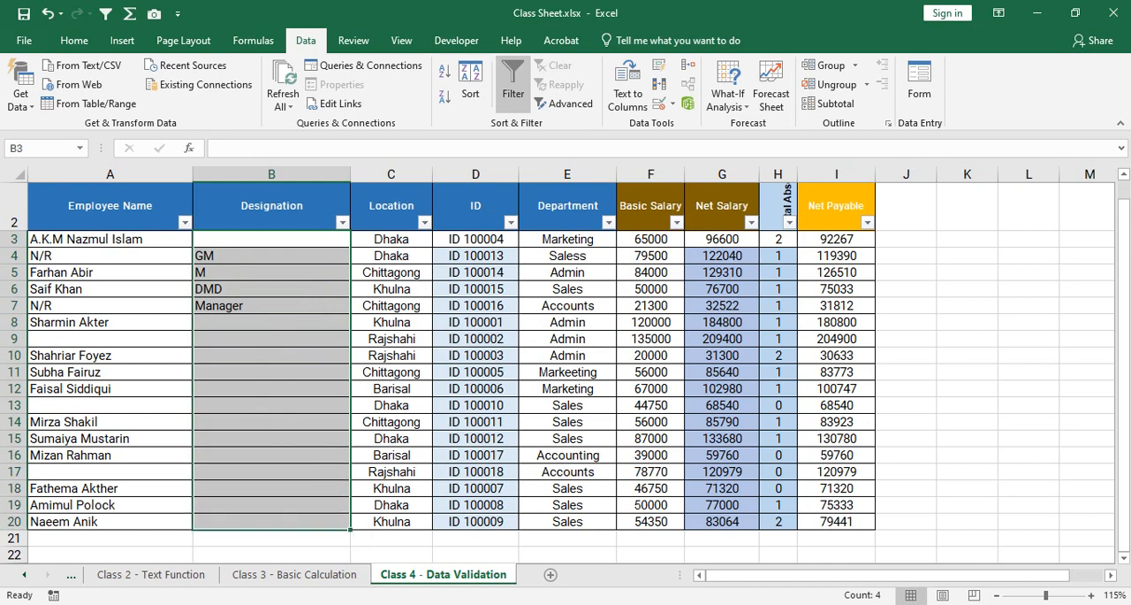
click(271, 323)
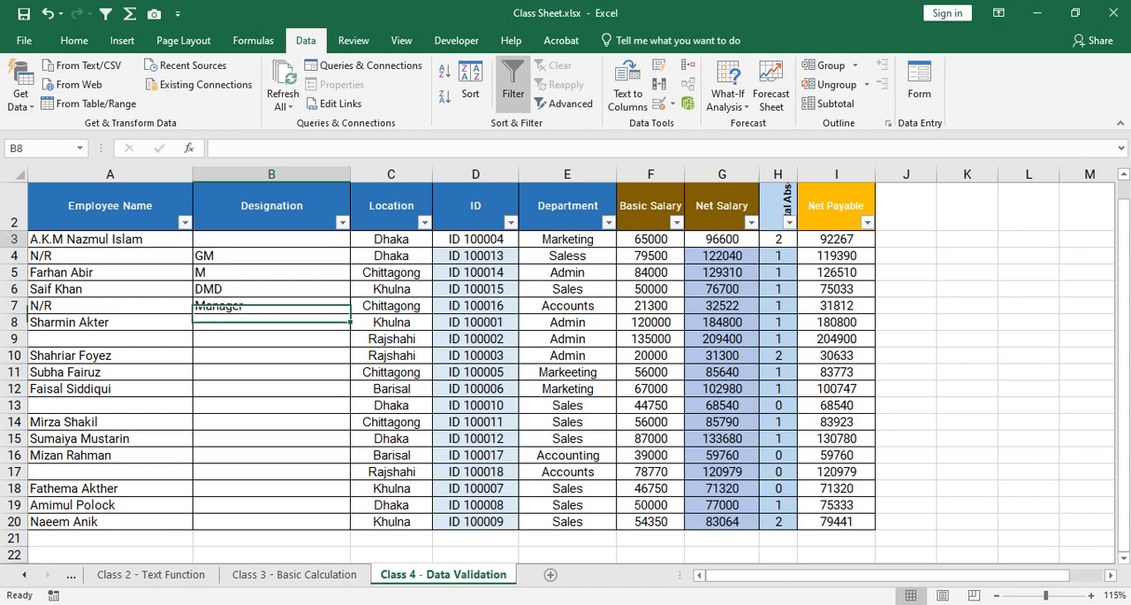
drag(271, 239, 271, 522)
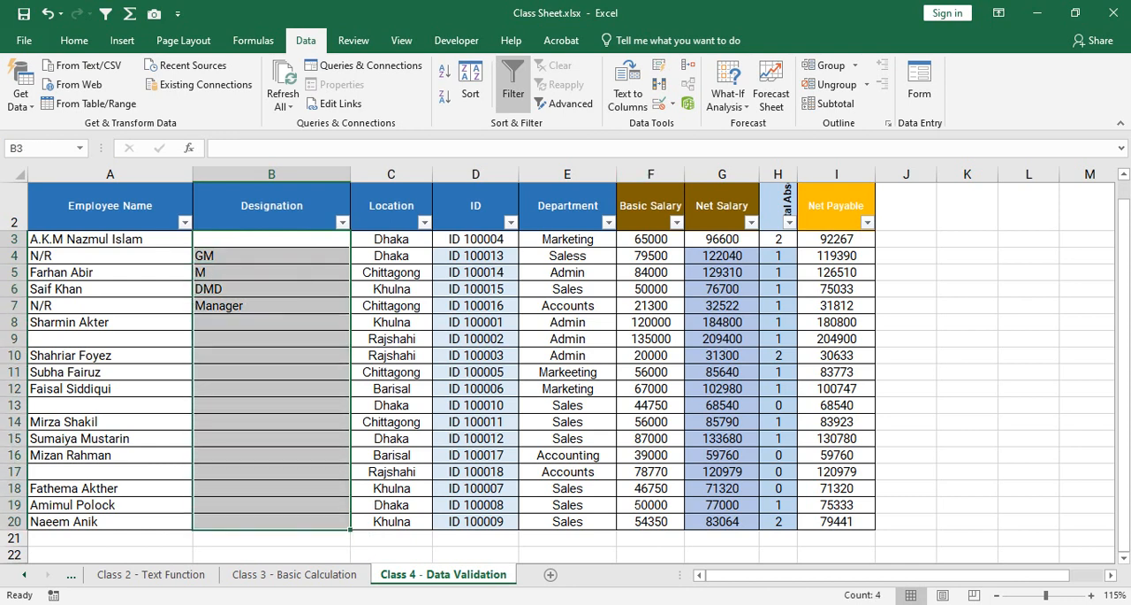
Switch to the Google Meet call, check it and the Wi-Fi network list, and return to the Excel workbook.
click(502, 603)
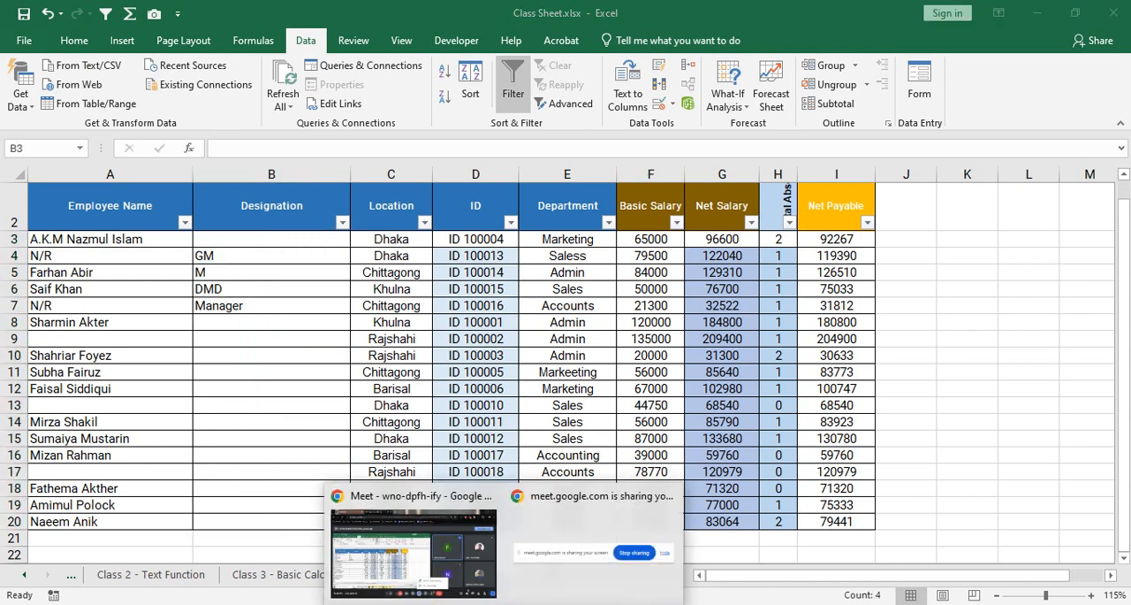
click(414, 546)
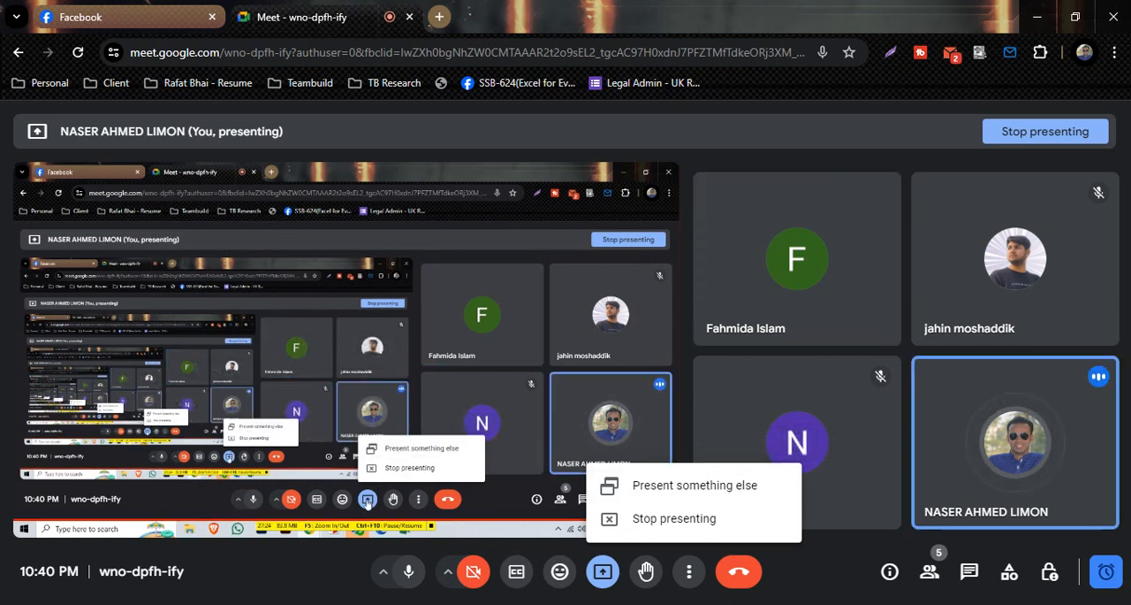
click(849, 570)
click(951, 604)
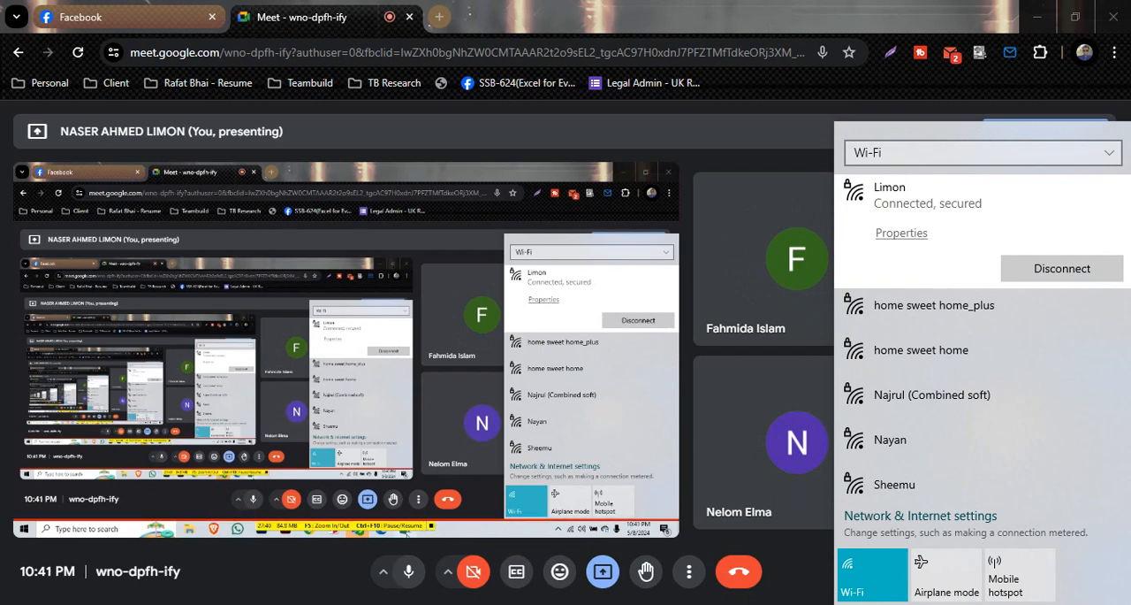
mouse_move(667, 604)
click(663, 548)
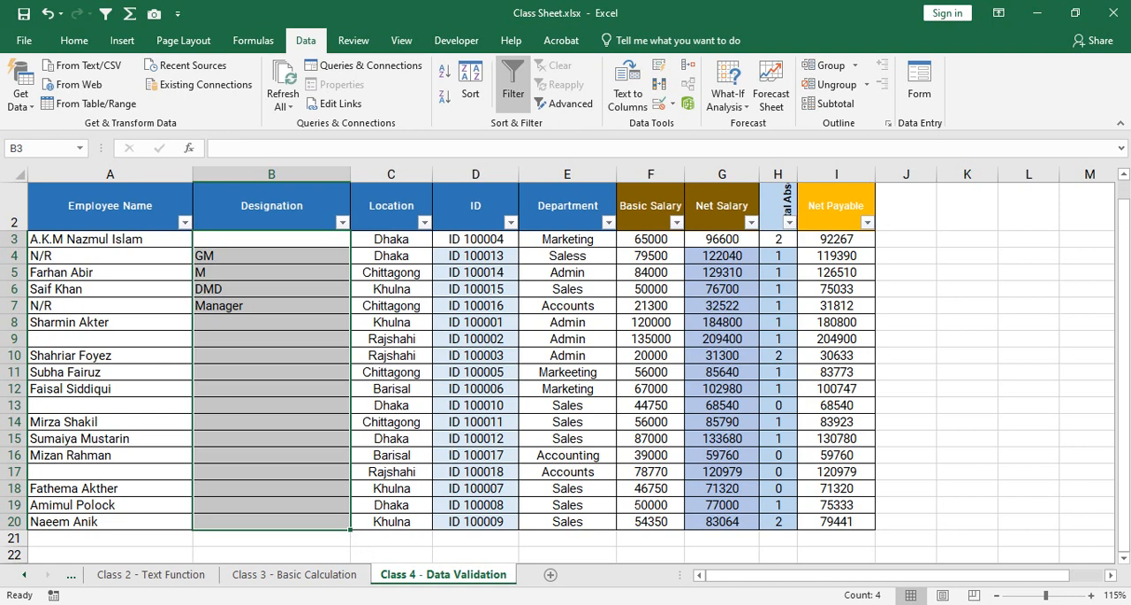
Open the data validation settings for the Designation cells B3:B20.
drag(265, 239, 265, 522)
click(658, 103)
click(709, 274)
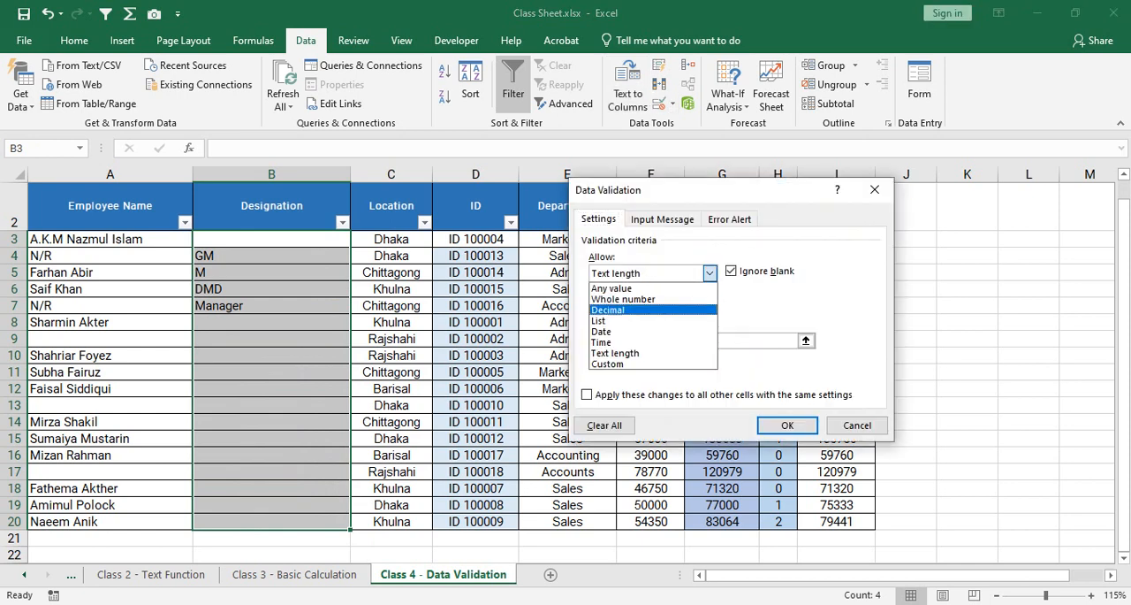
click(632, 321)
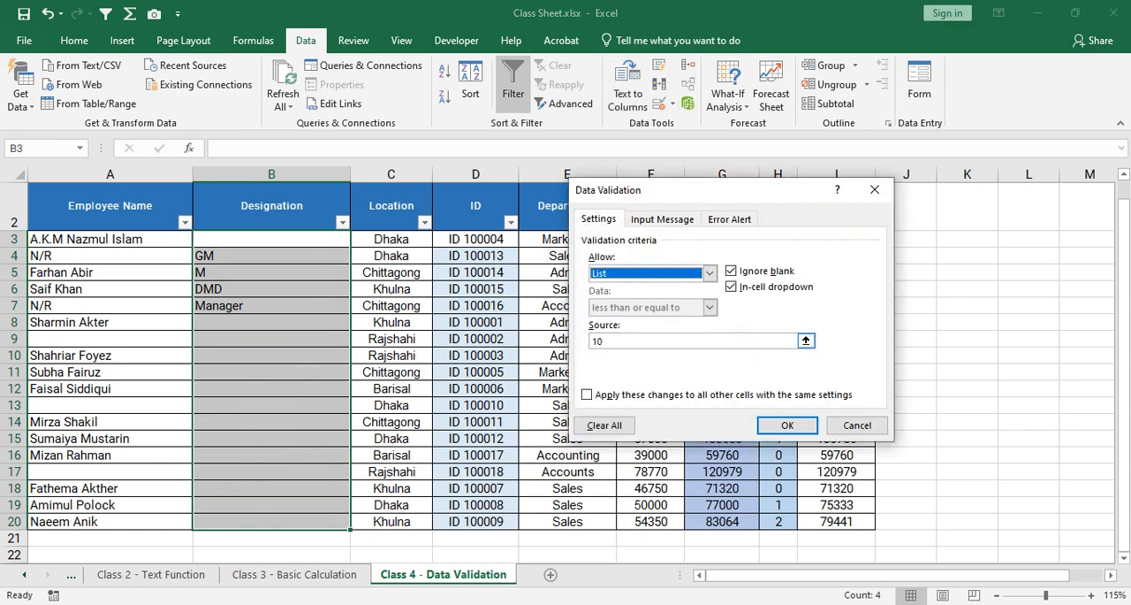
double_click(599, 341)
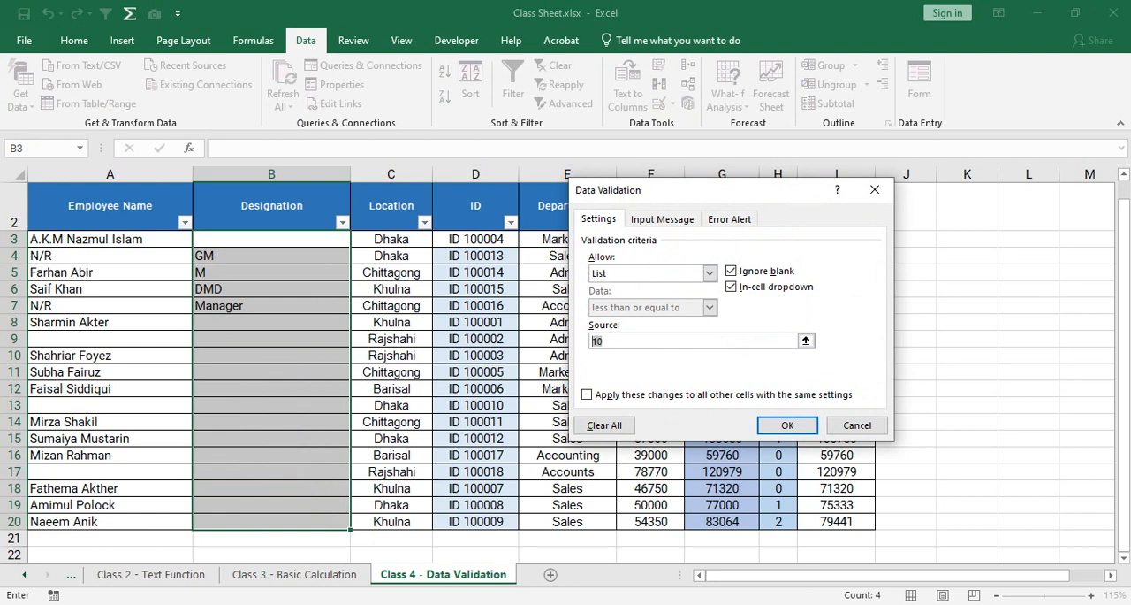
text(General Managet)
key(BackSpace)
key(BackSpace)
key(BackSpace)
key(BackSpace)
key(BackSpace)
key(BackSpace)
key(BackSpace)
key(BackSpace)
key(BackSpace)
key(BackSpace)
key(BackSpace)
key(BackSpace)
key(BackSpace)
key(BackSpace)
key(BackSpace)
Set the validation rule to allow whole numbers with the between condition.
click(708, 273)
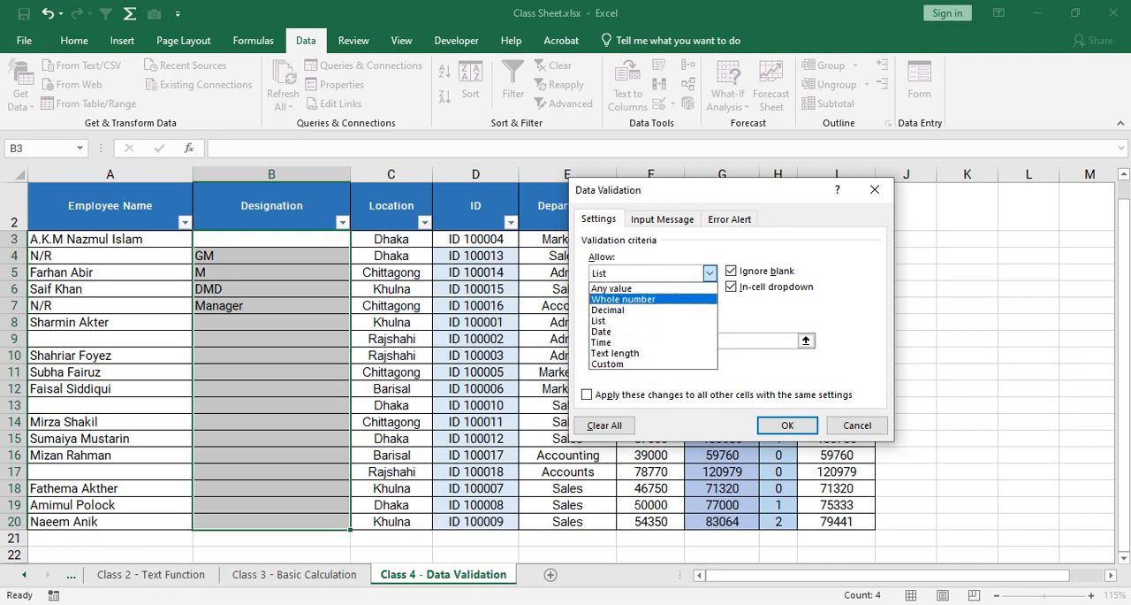
click(652, 299)
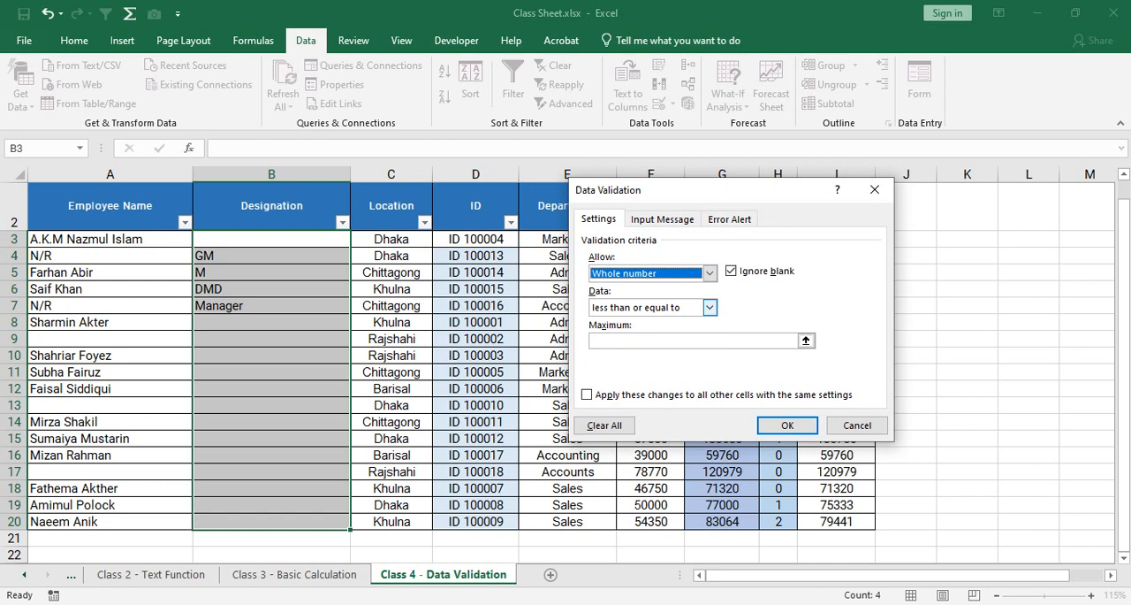
click(709, 273)
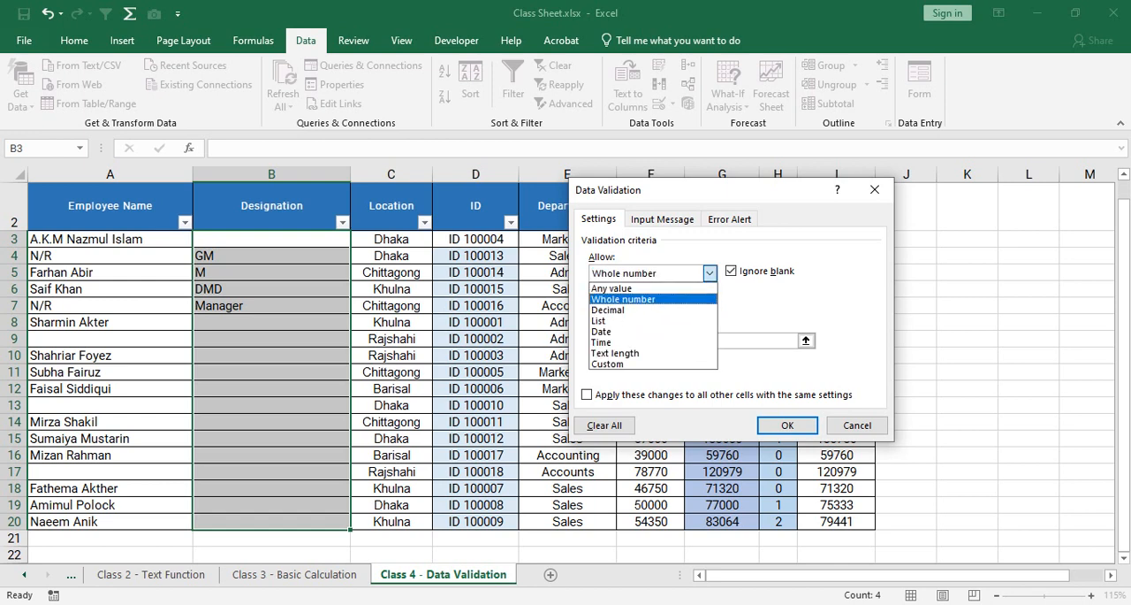
click(710, 273)
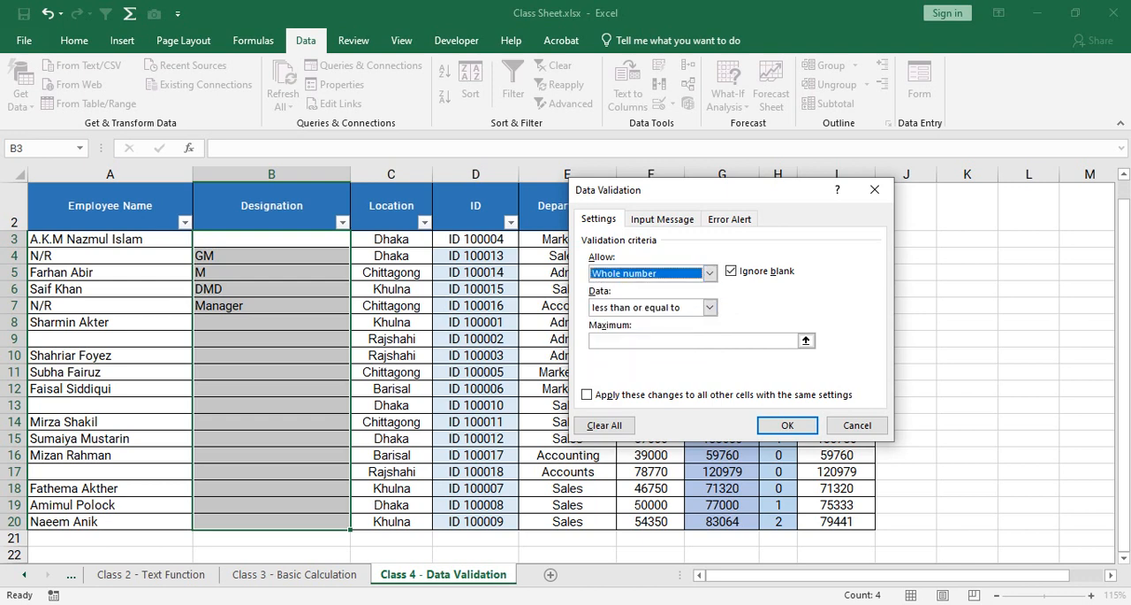
click(709, 306)
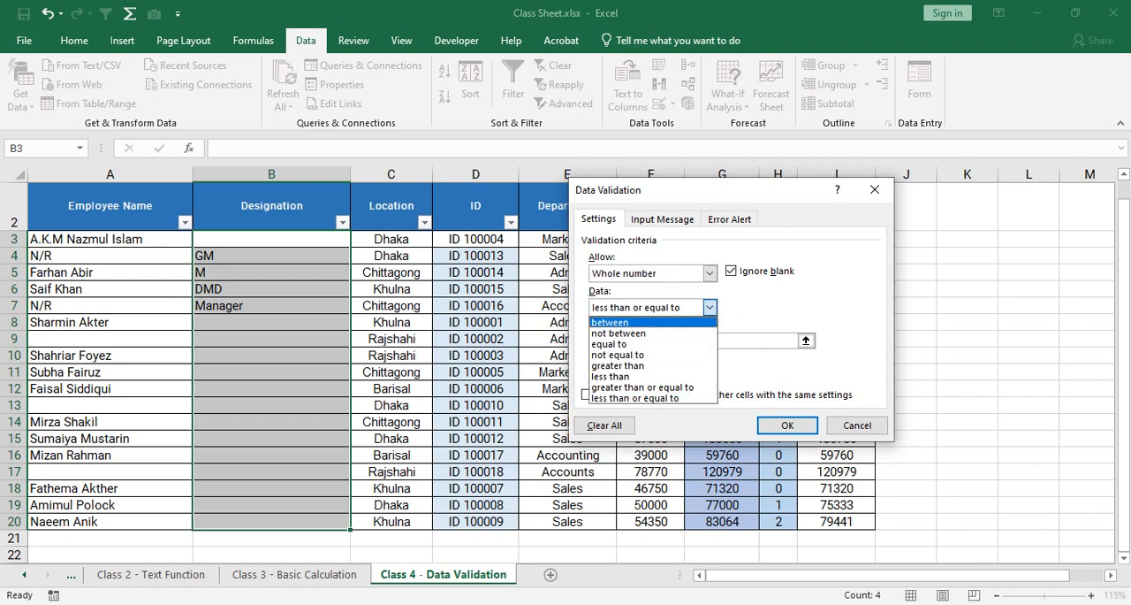
click(619, 322)
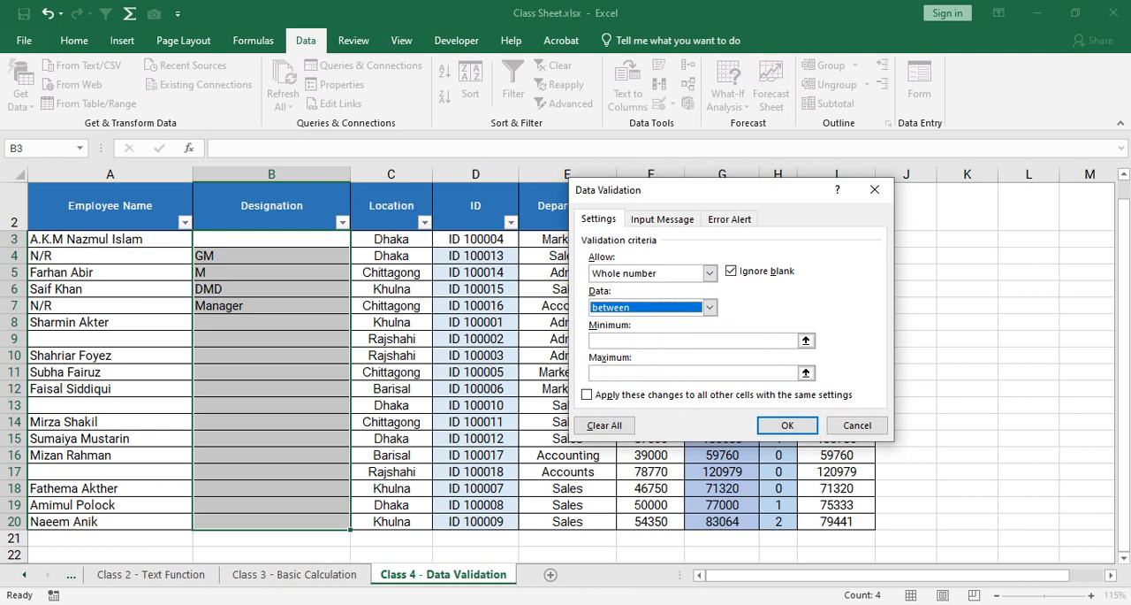
Set the whole number rule's minimum to 0 and maximum to 100, and apply it to the Designation cells.
click(654, 341)
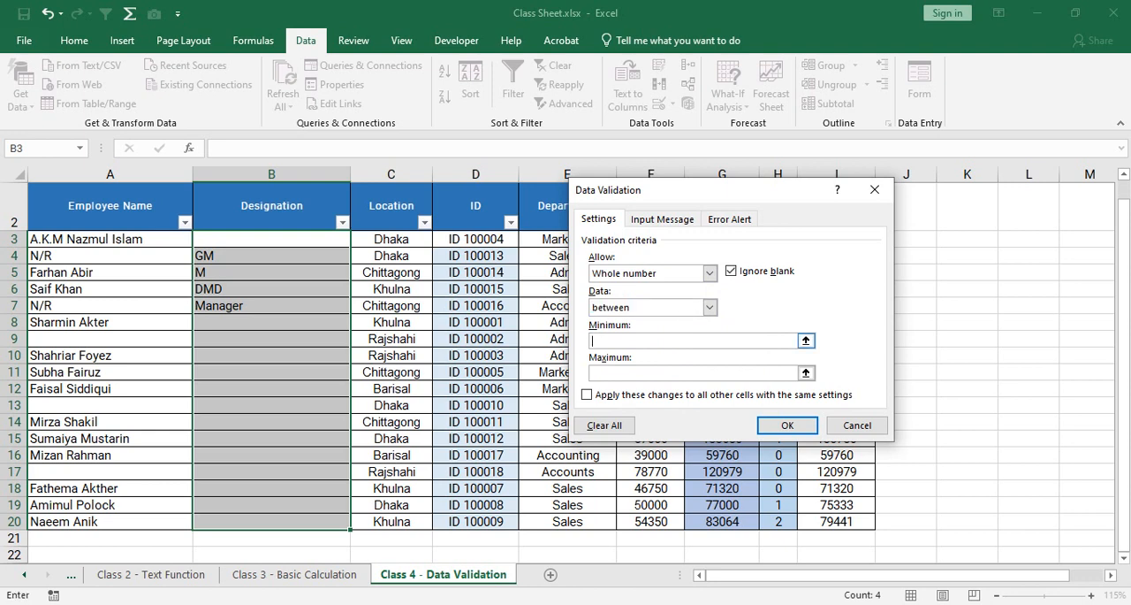
key(Return)
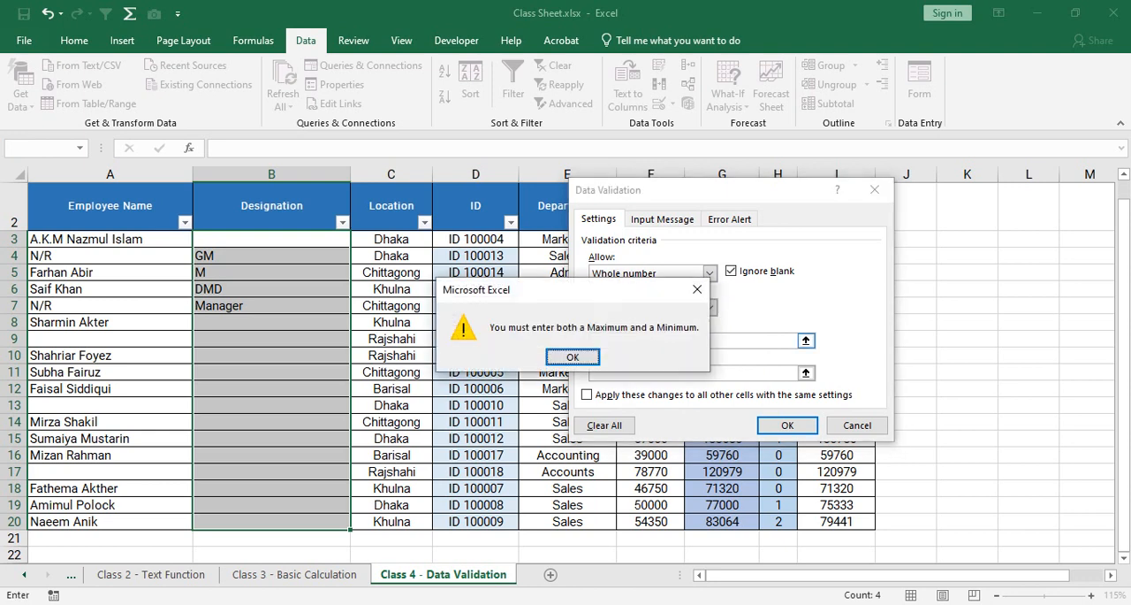
key(Return)
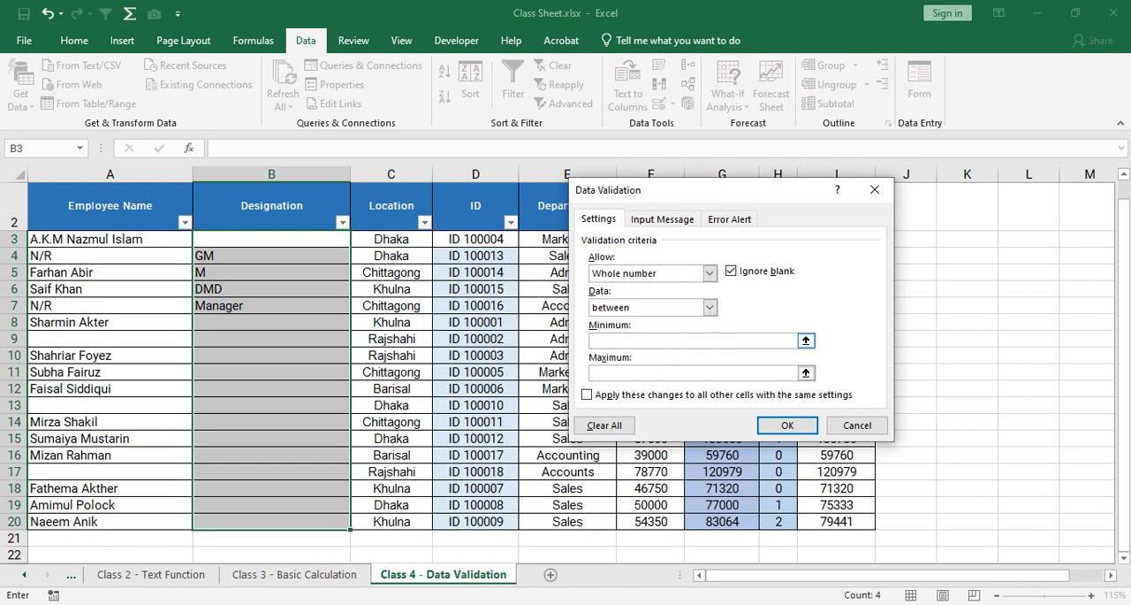
text(0)
key(Tab)
text(100)
key(Tab)
key(Tab)
key(Return)
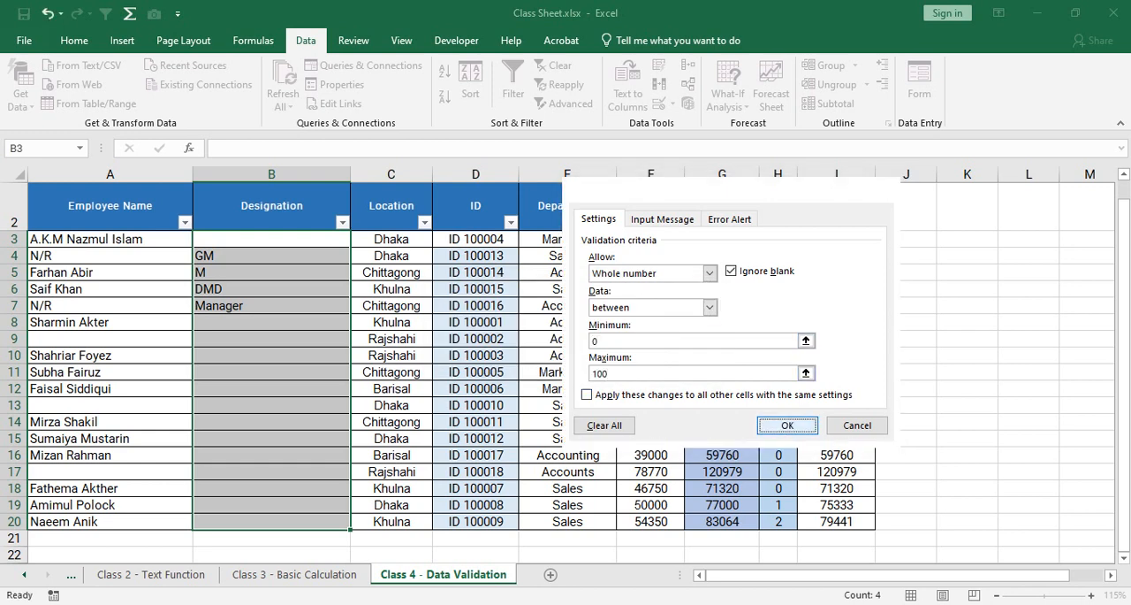
Clear the contents of the Designation cells B3:B20.
click(272, 306)
drag(272, 239, 272, 372)
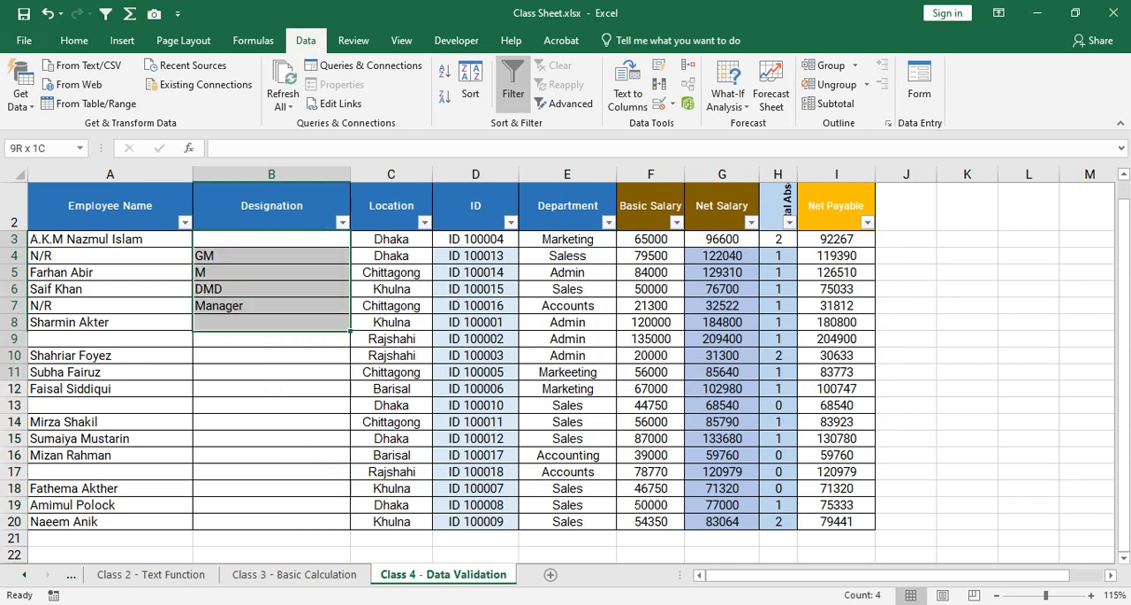
drag(272, 327, 271, 522)
right_click(272, 381)
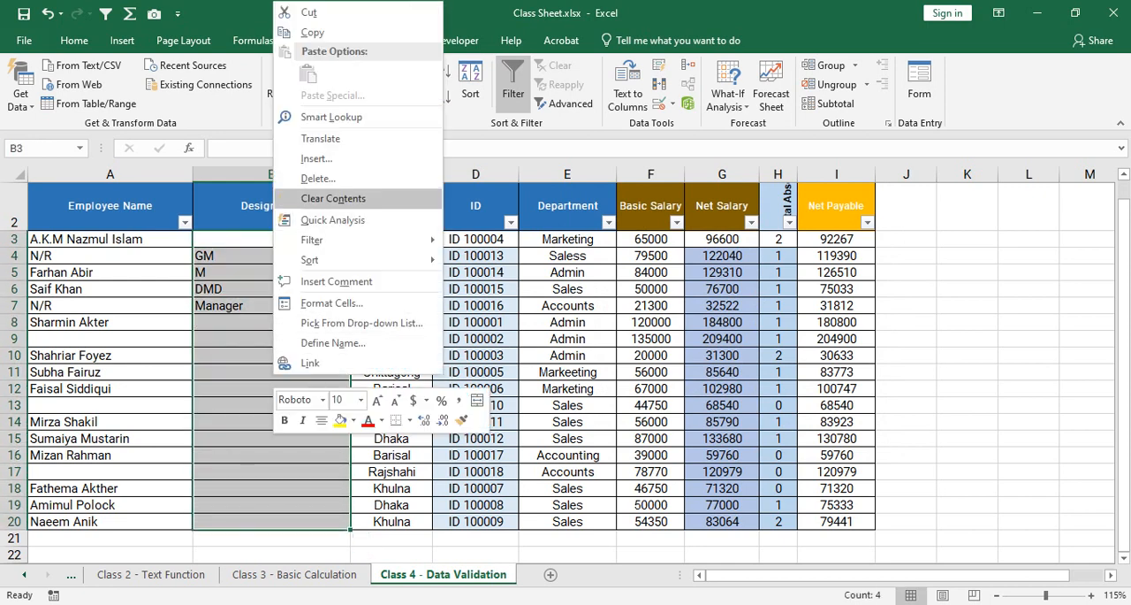
click(333, 198)
Try to enter 101 in B6, cancel it, and enter 100 in the same cell.
click(272, 289)
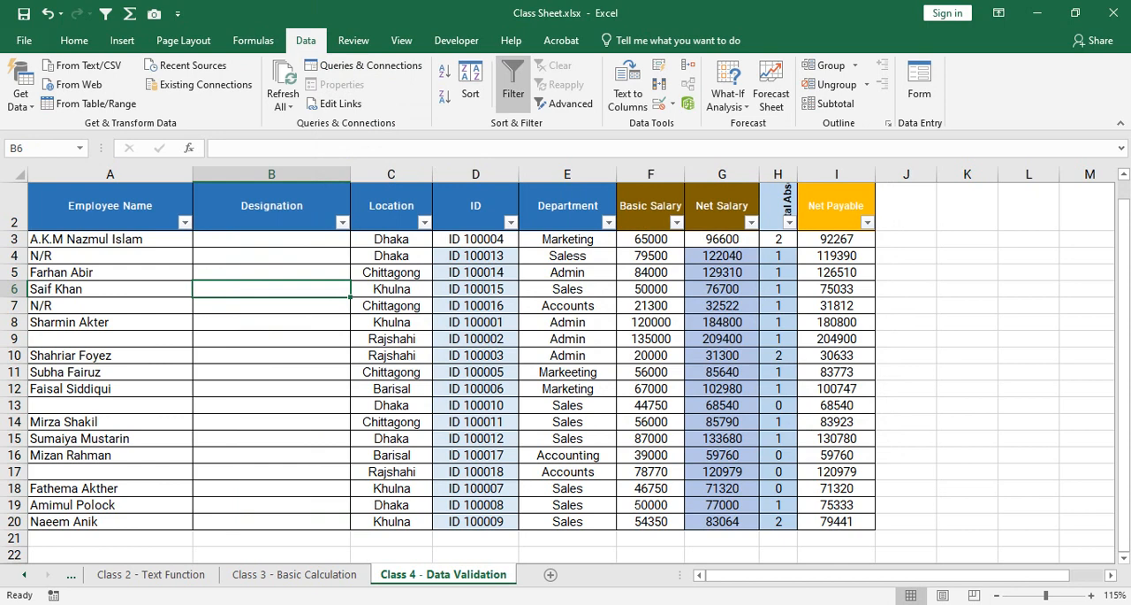
text(101)
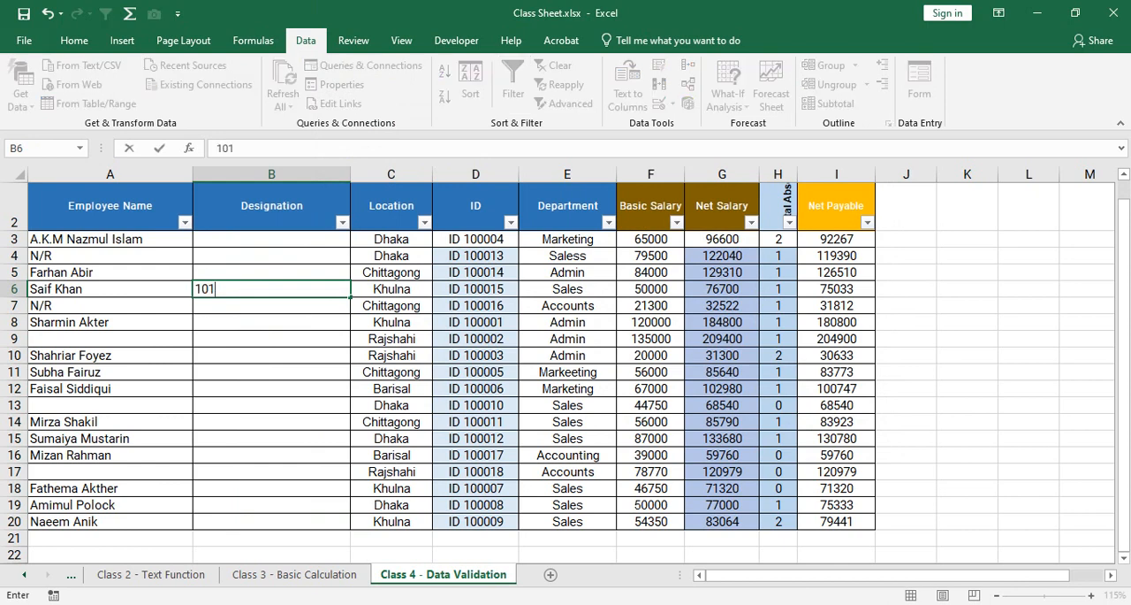
key(Return)
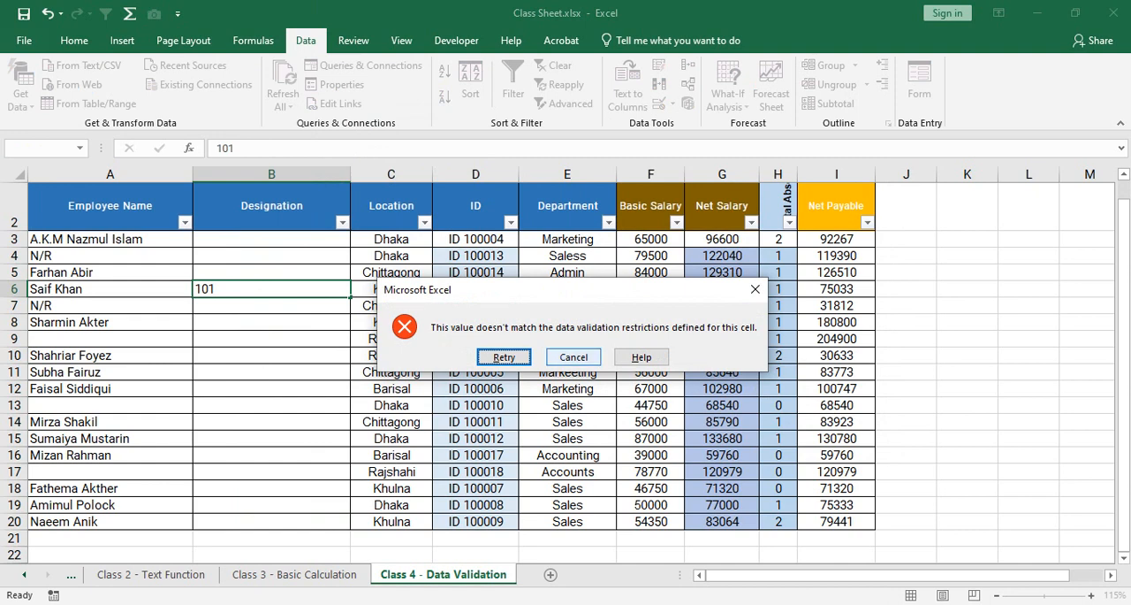
click(573, 356)
text(100)
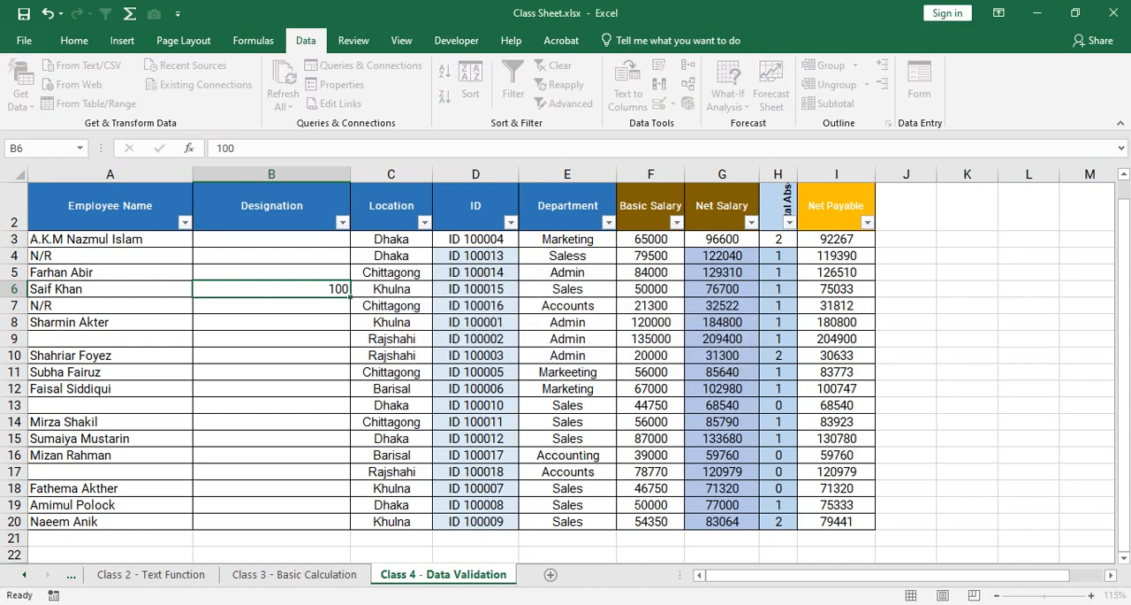
key(Return)
Try to enter -1 in B7, cancel it, and enter 50 in the same cell.
text(-1)
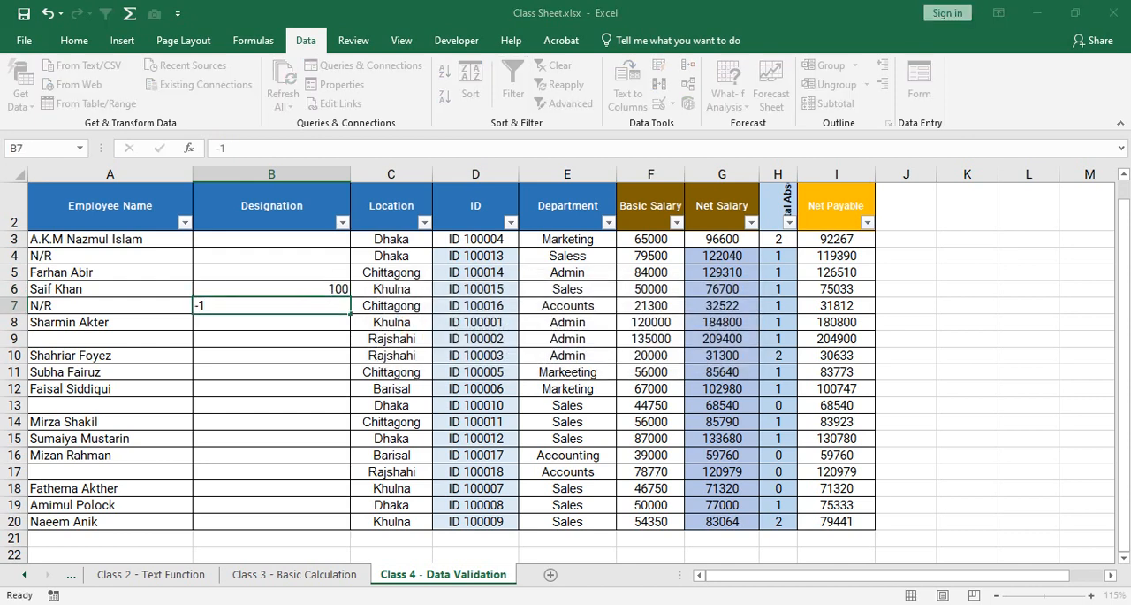
key(Return)
key(Tab)
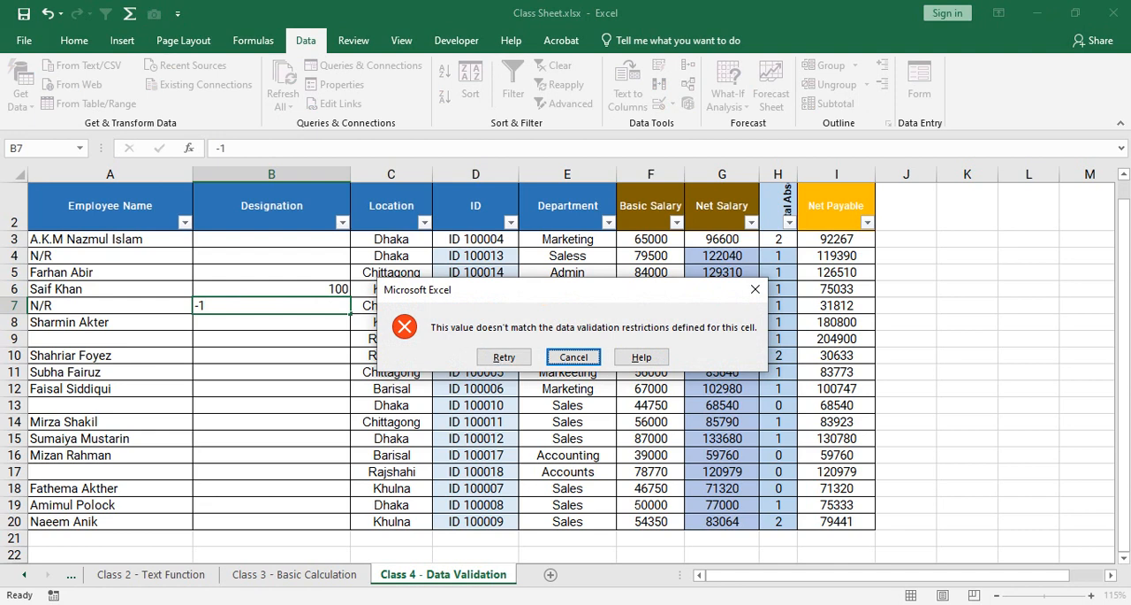
key(Return)
text(50)
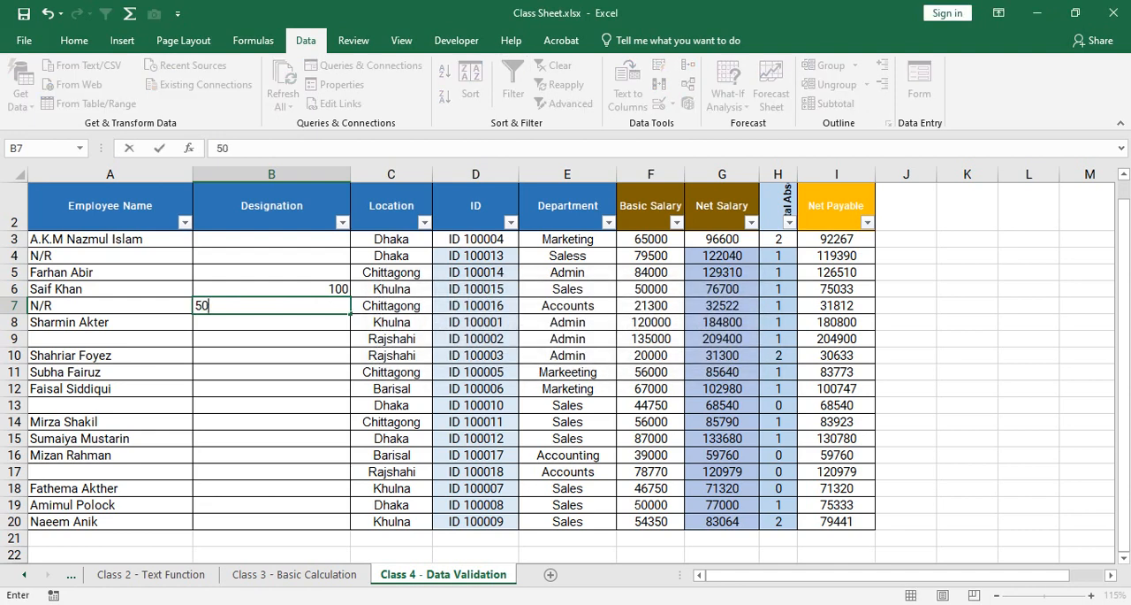
key(Return)
Enter 1 in B8 and 2 in B9 of the Designation column.
text(1)
key(Return)
text(2)
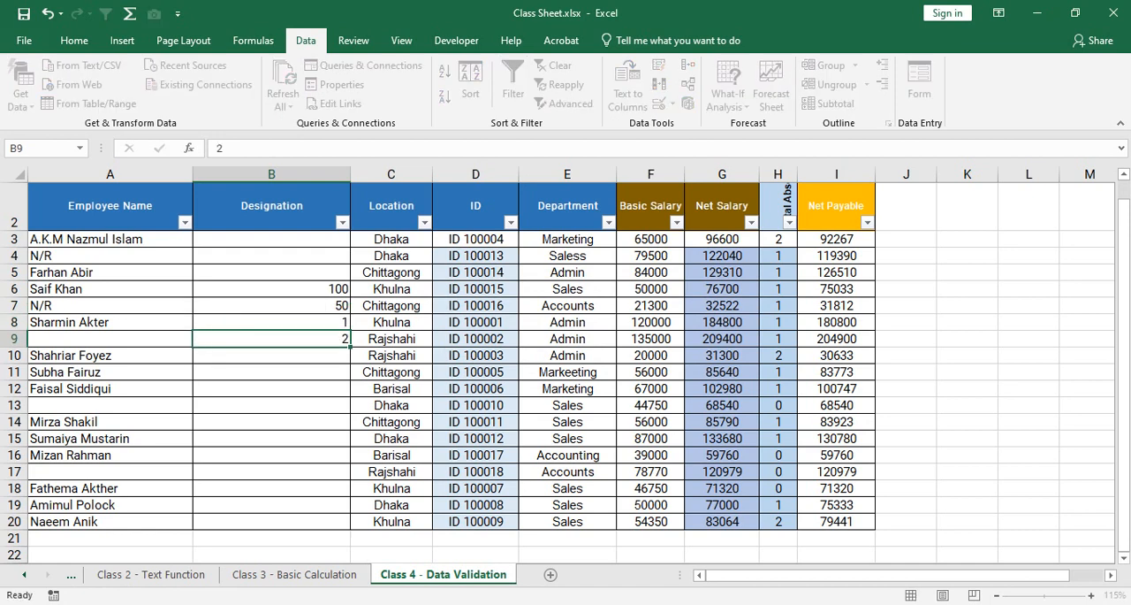
key(Return)
key(Return)
Try to enter 101 in B11 and cancel the entry.
text(101)
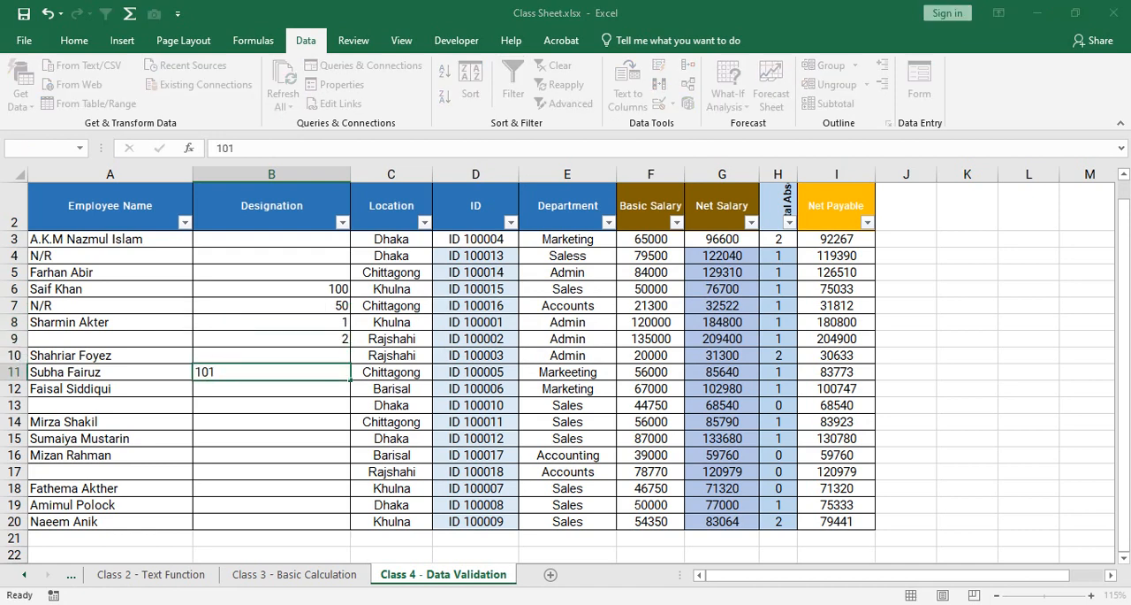
key(Return)
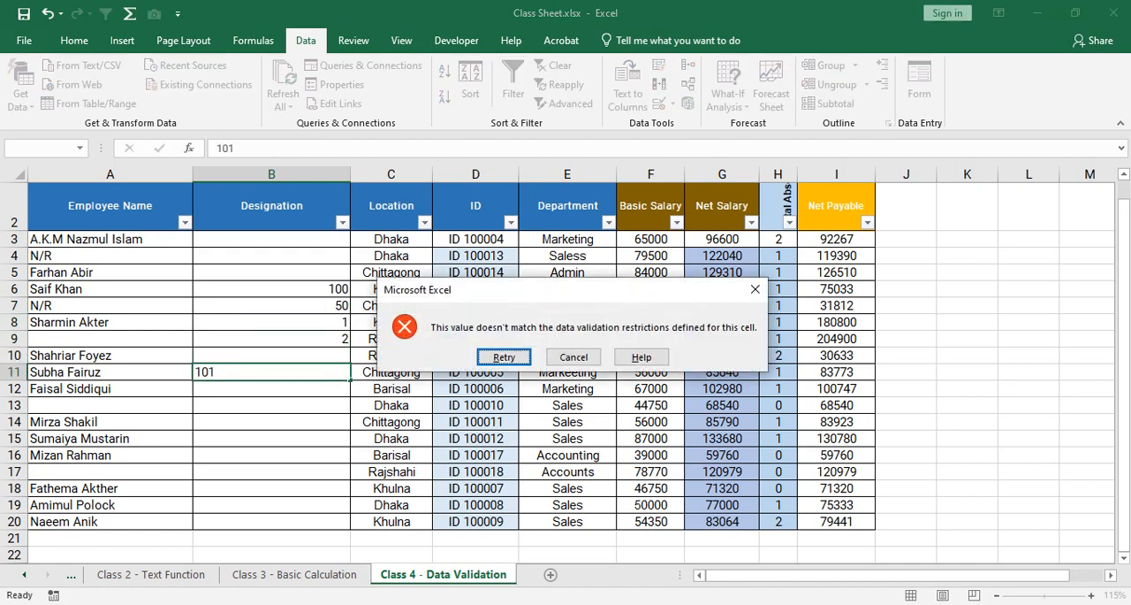
key(Right)
key(Return)
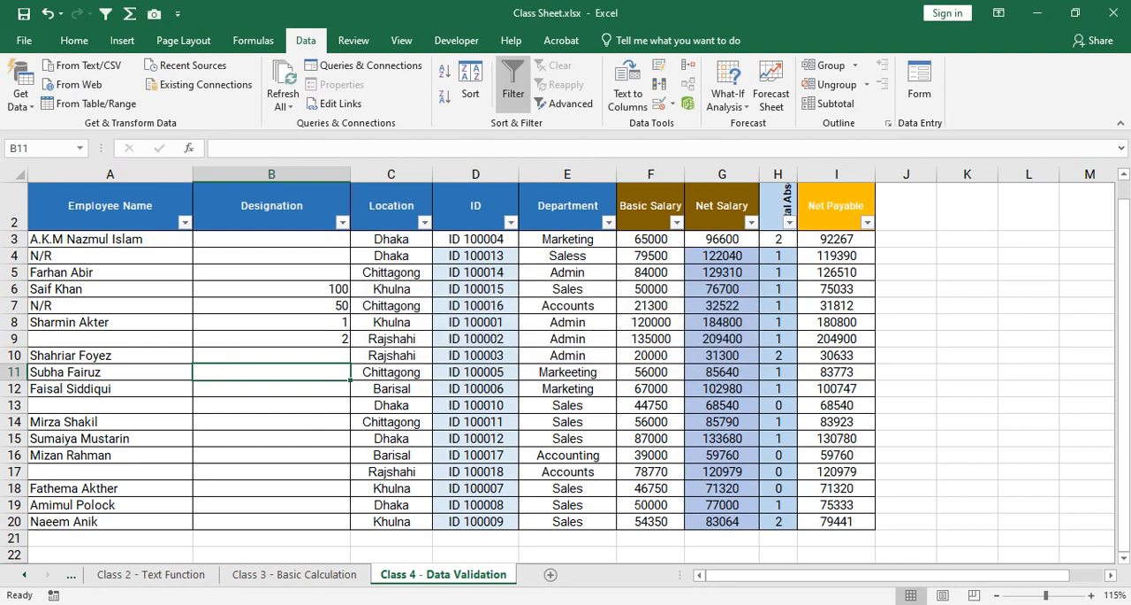
drag(272, 239, 271, 522)
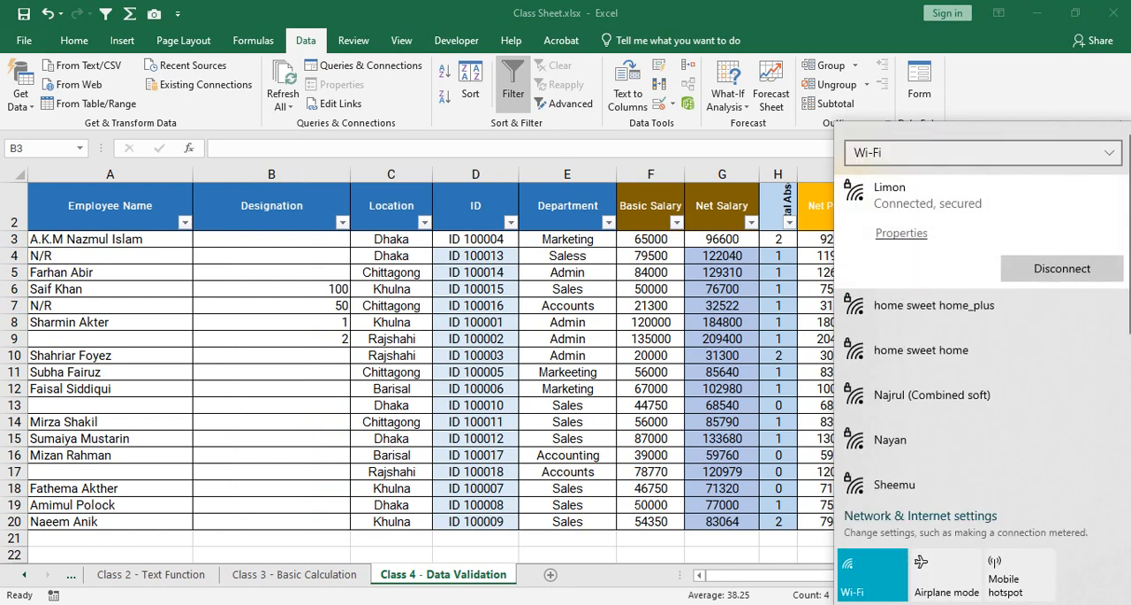
key(Escape)
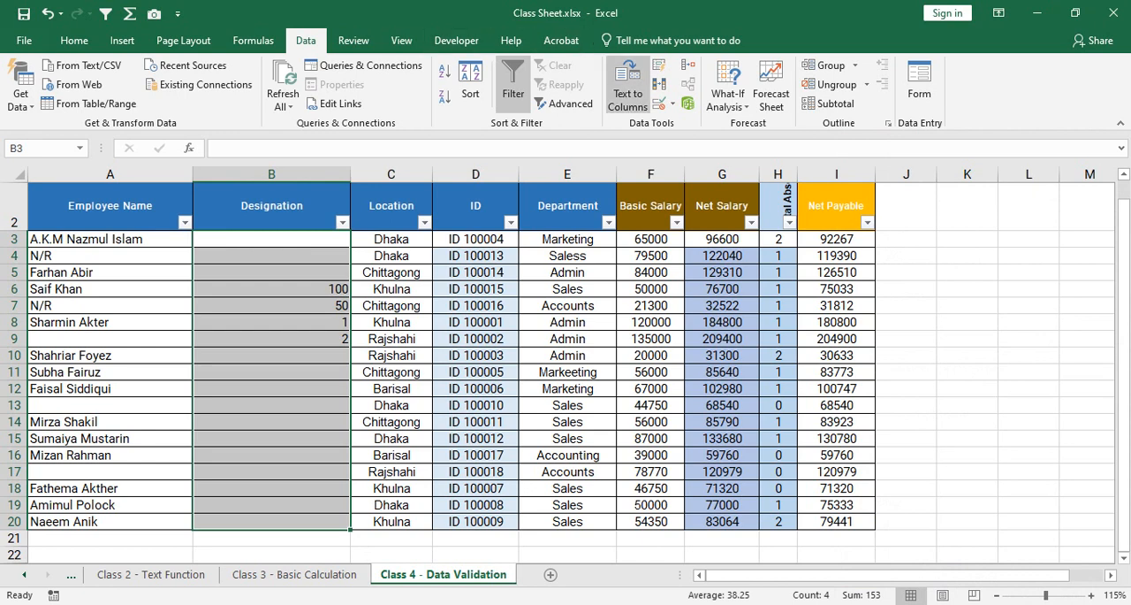
click(659, 104)
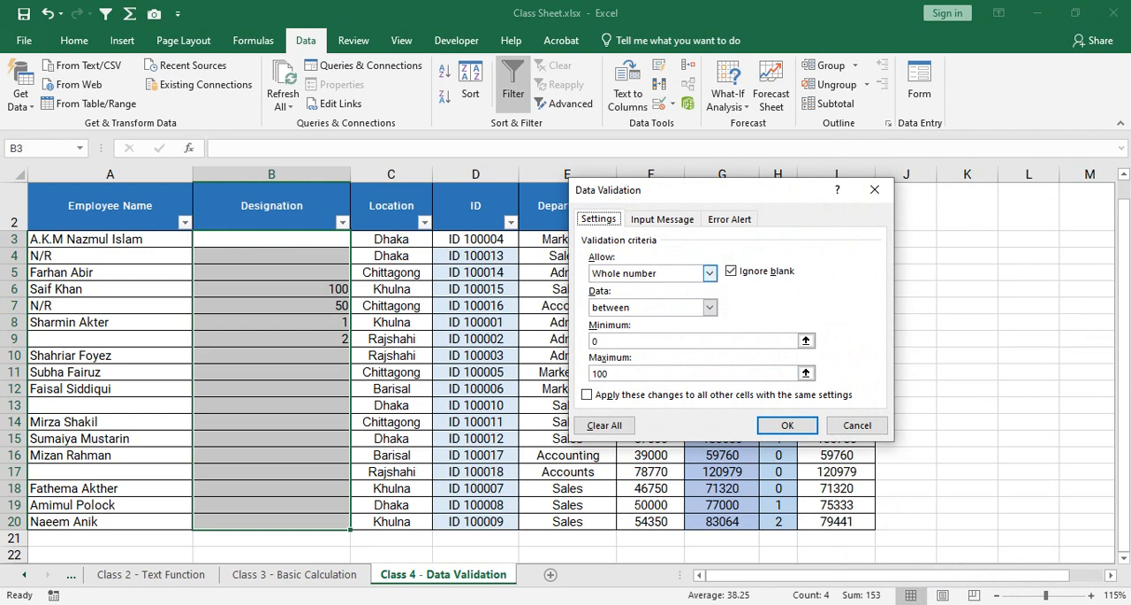
click(709, 273)
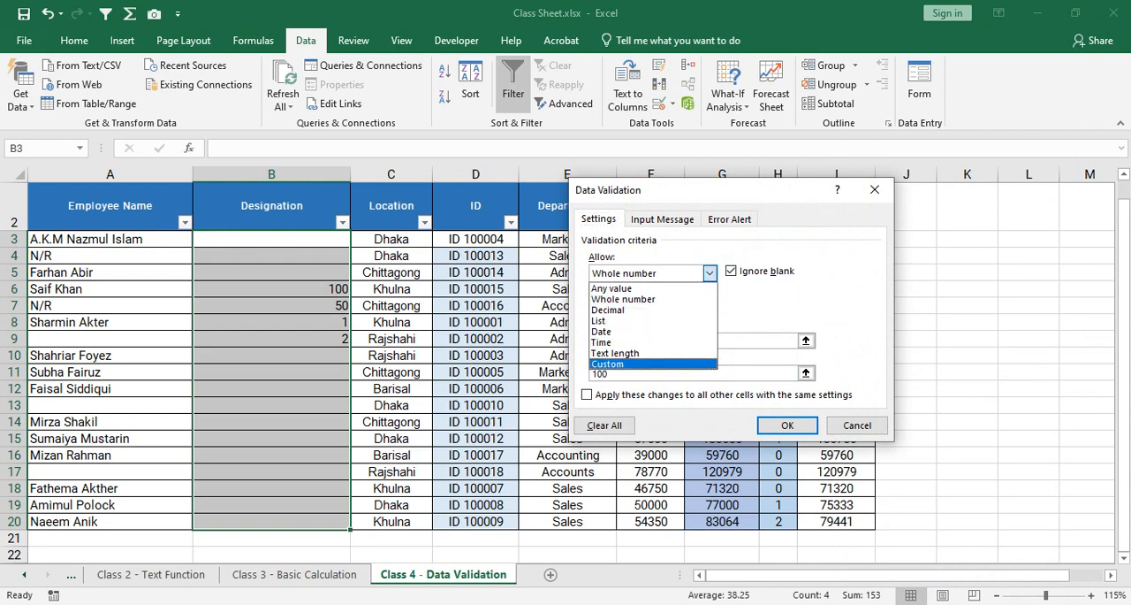
click(608, 364)
click(857, 425)
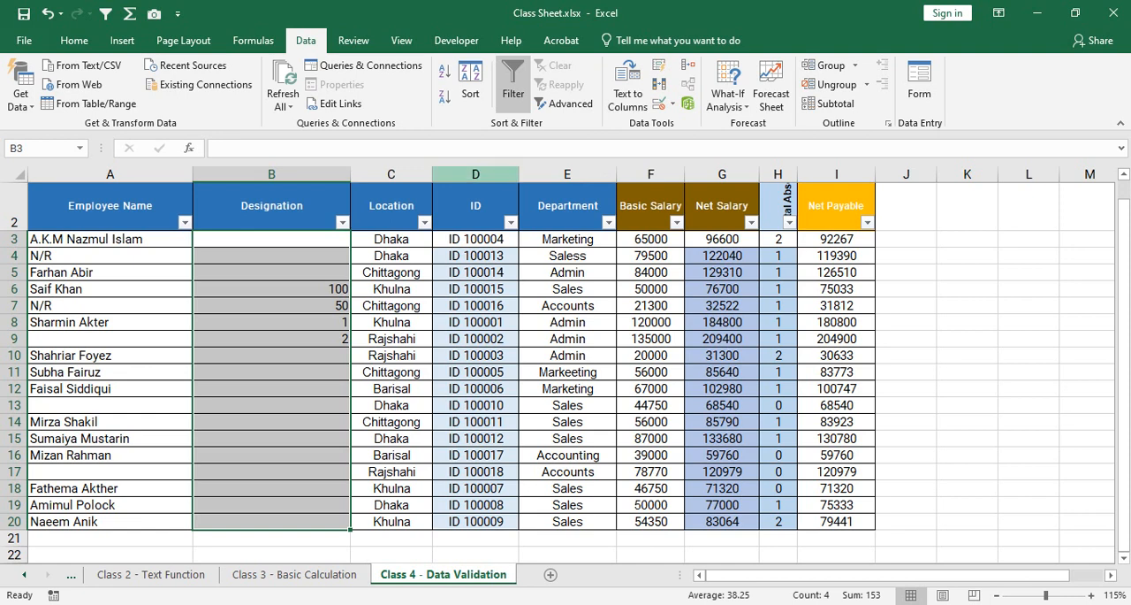
Insert a blank column between the Location and ID columns.
click(476, 174)
right_click(486, 176)
click(528, 291)
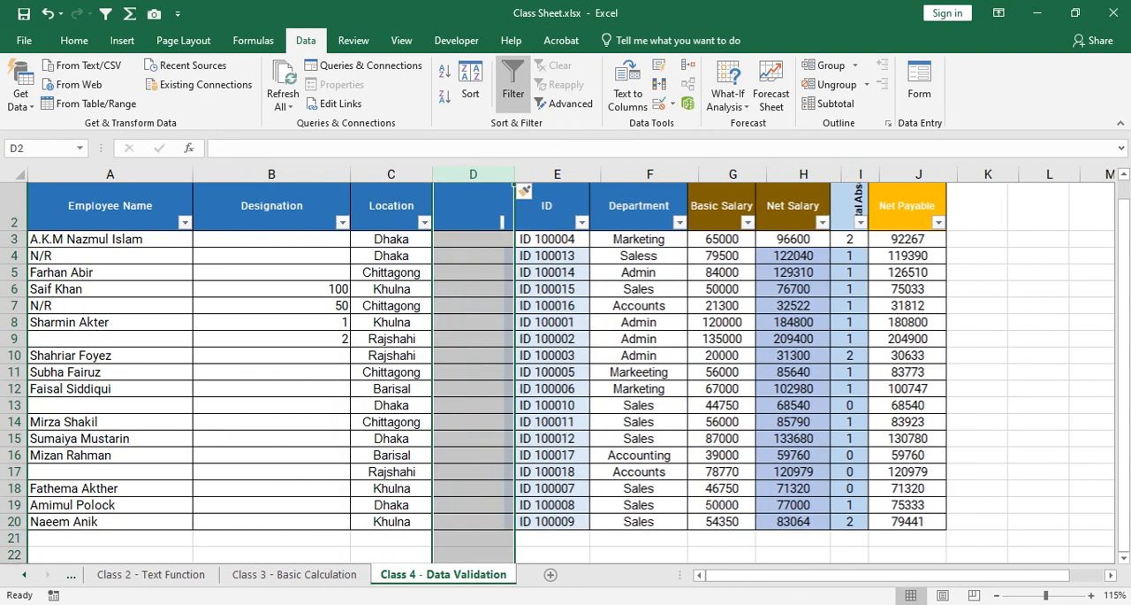
click(473, 240)
drag(473, 240, 474, 522)
click(473, 240)
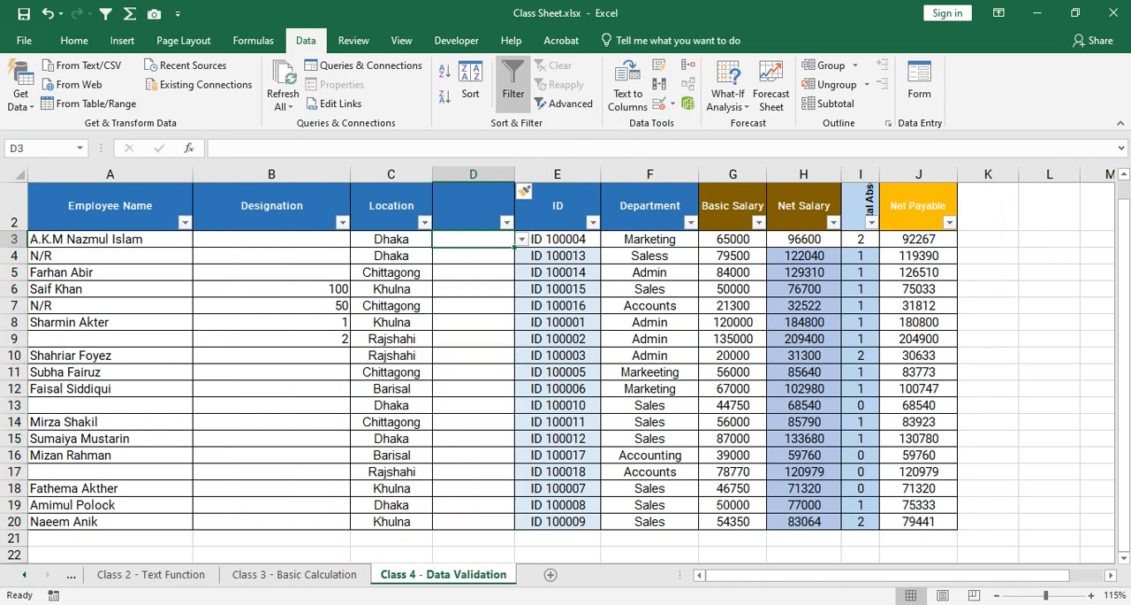
drag(473, 240, 474, 521)
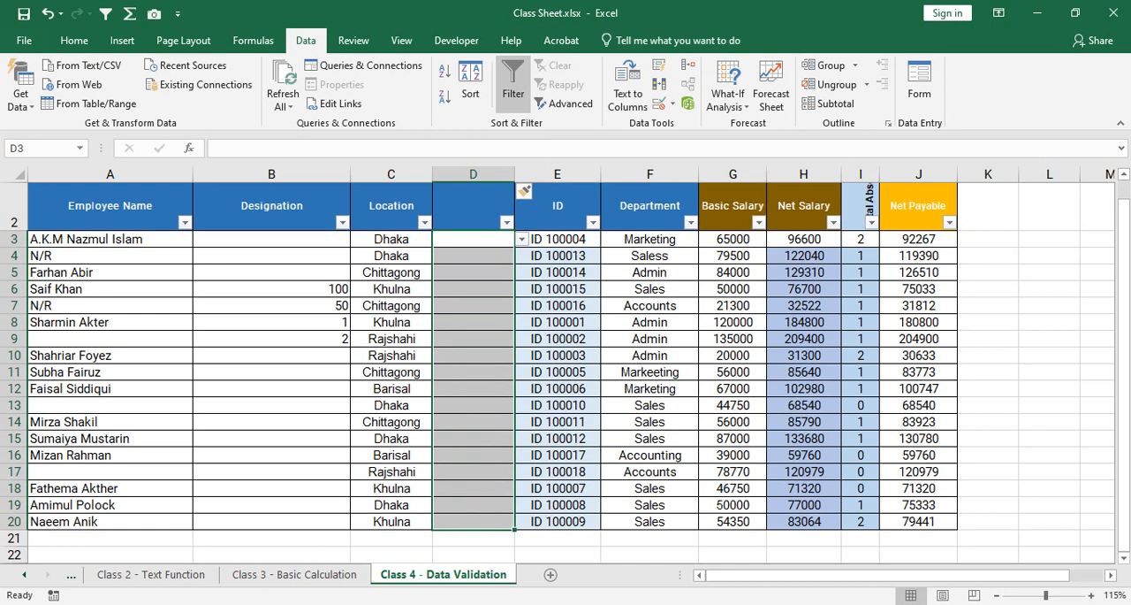
drag(391, 239, 391, 521)
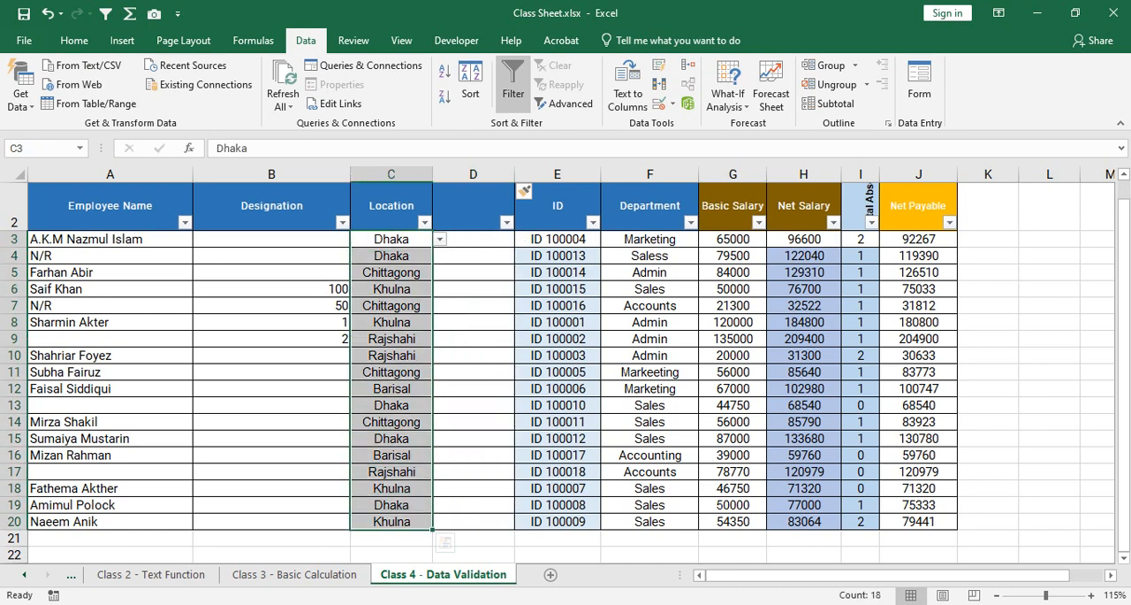
Enter Dhaka, Barisal and Sylhet in cells C24 to C26 below the table.
scroll(391, 416, down, 3)
click(392, 406)
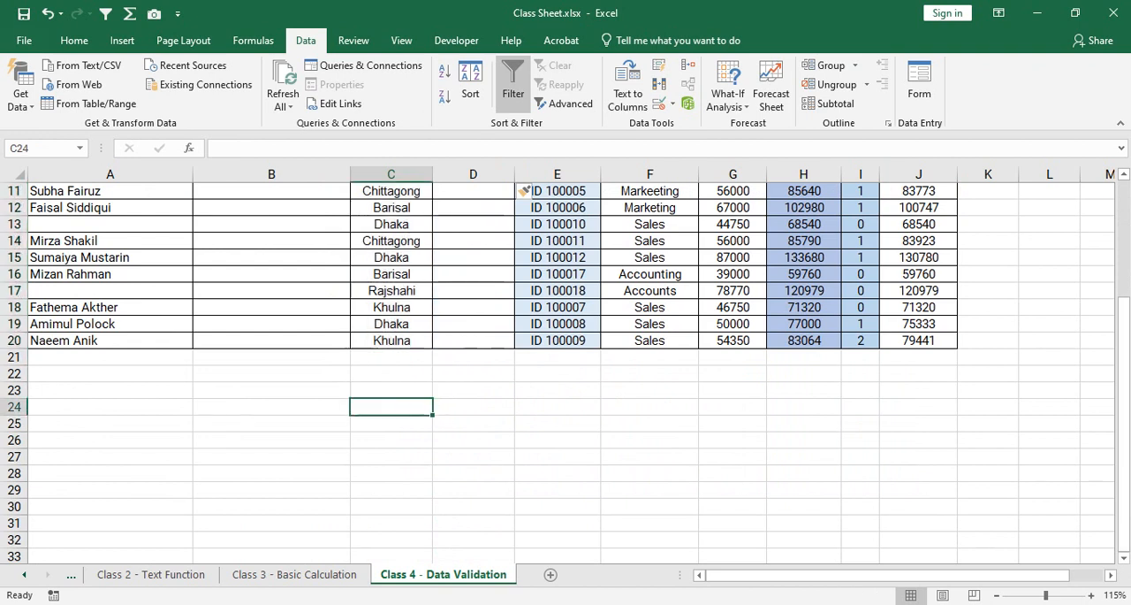
text(Dhaka)
key(Return)
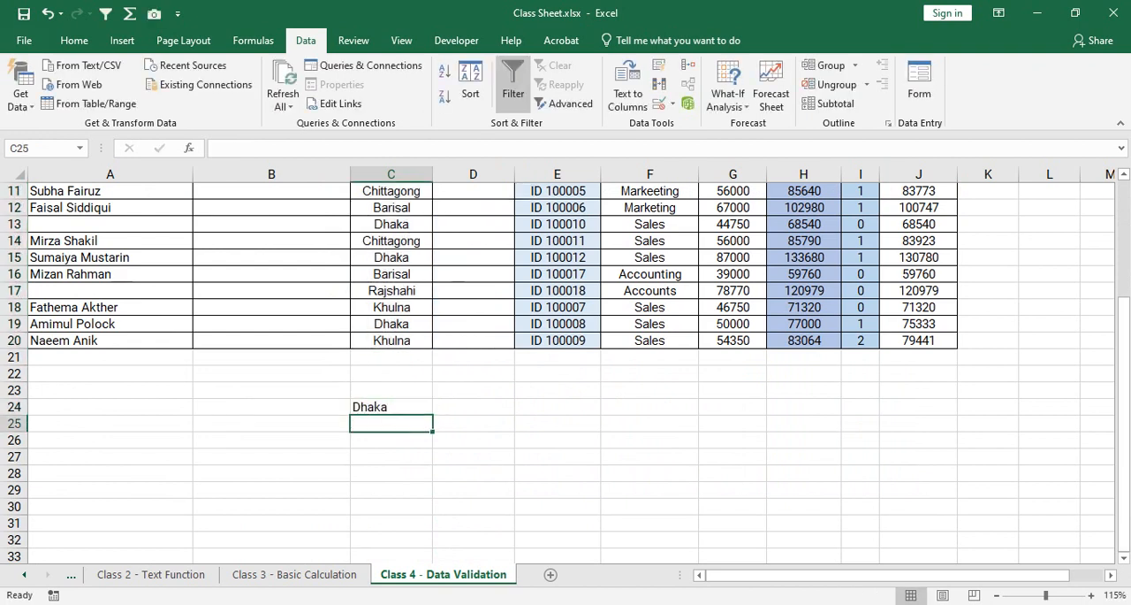
text(Barisal)
key(Return)
text(Sylhet)
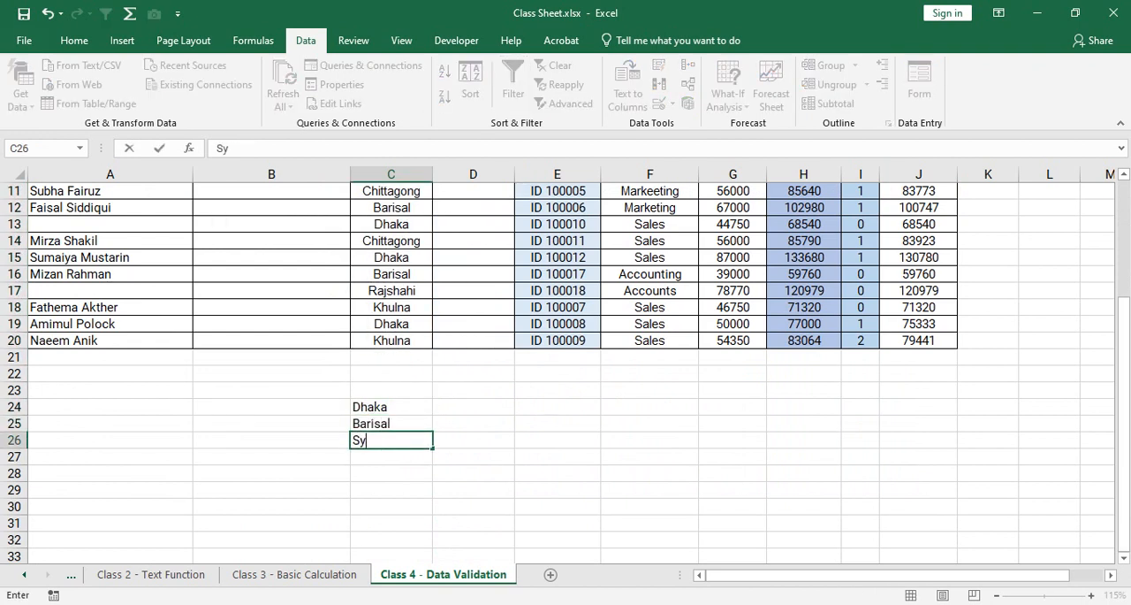
key(Return)
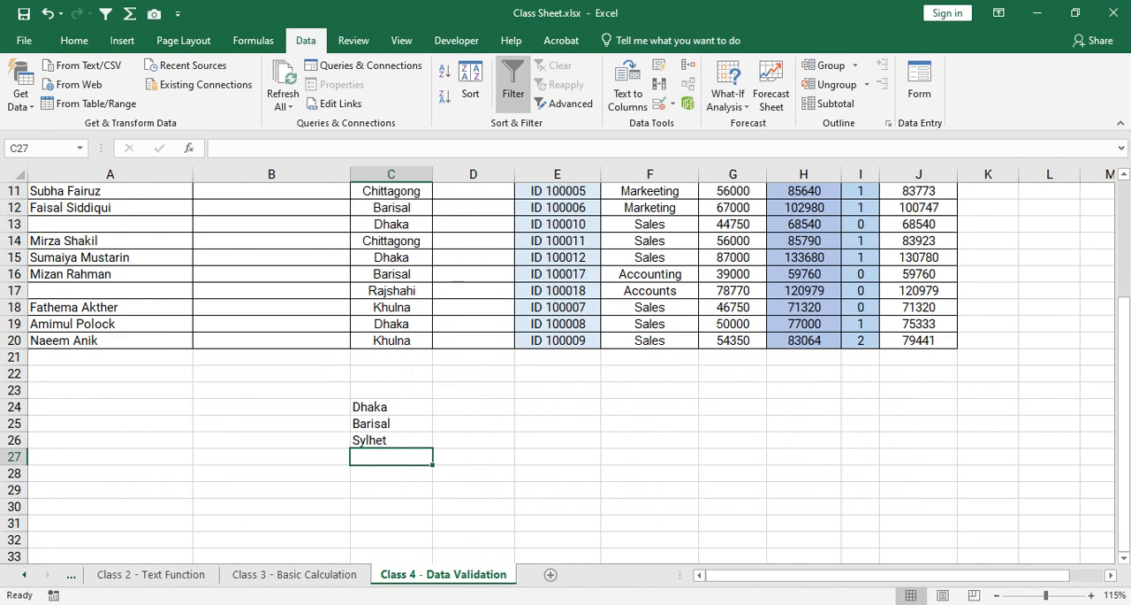
Apply a list validation rule to D24:D26 with the source values 500000,450000,350000.
drag(472, 406, 473, 440)
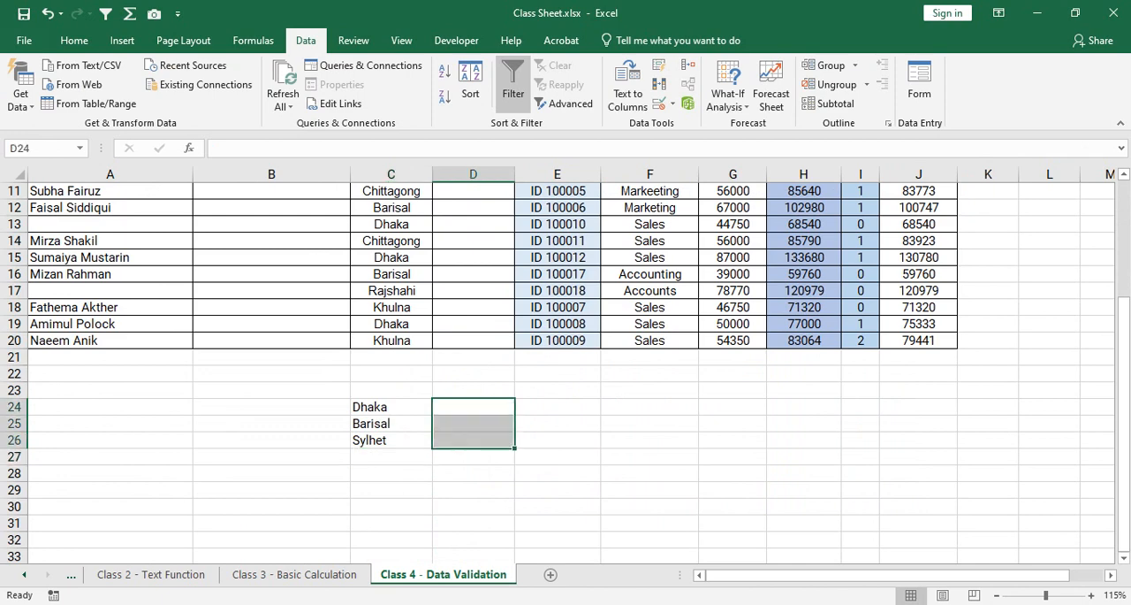
click(659, 103)
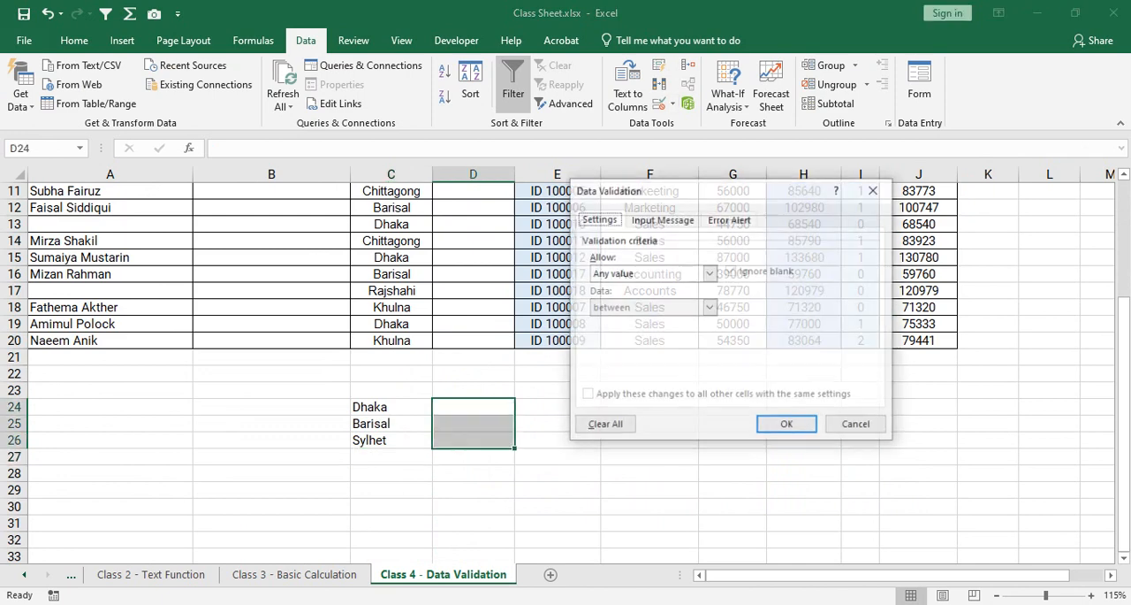
click(710, 273)
click(654, 321)
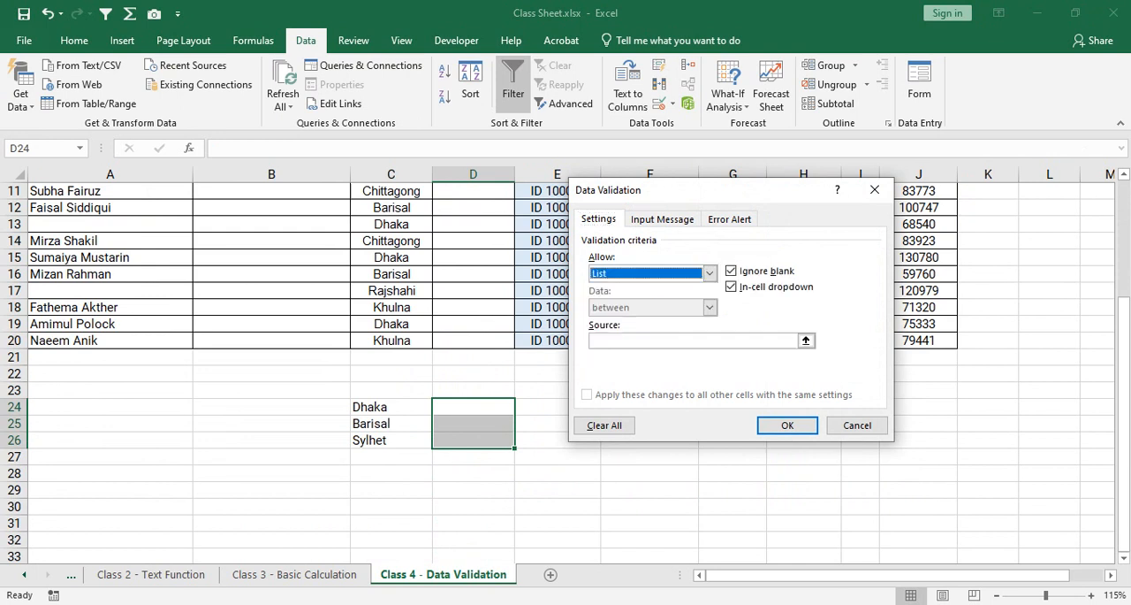
click(806, 340)
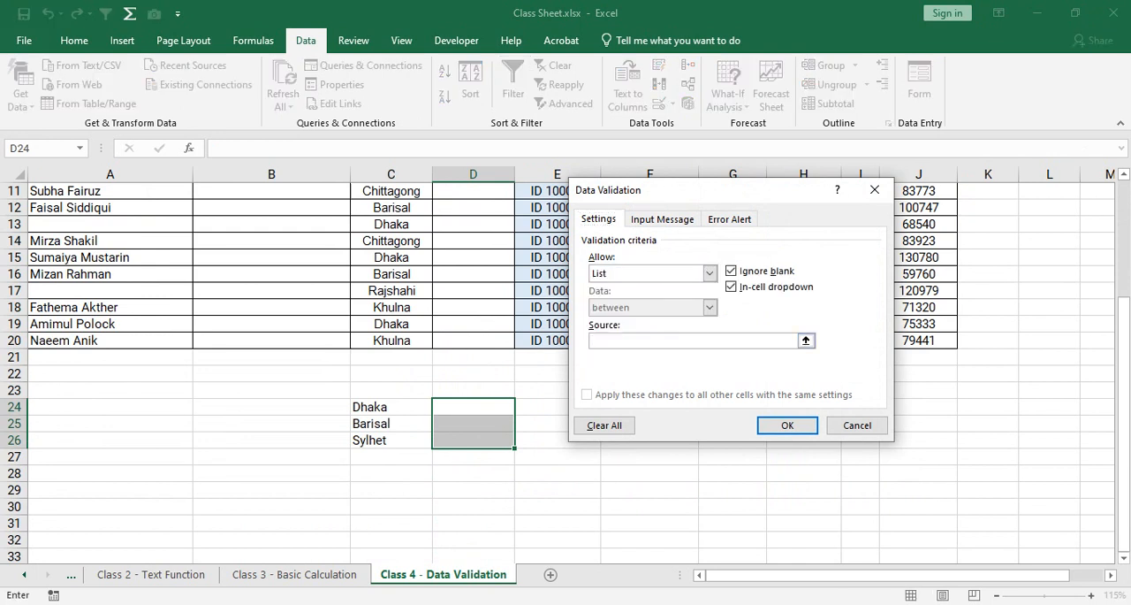
text(500000,450000,350000)
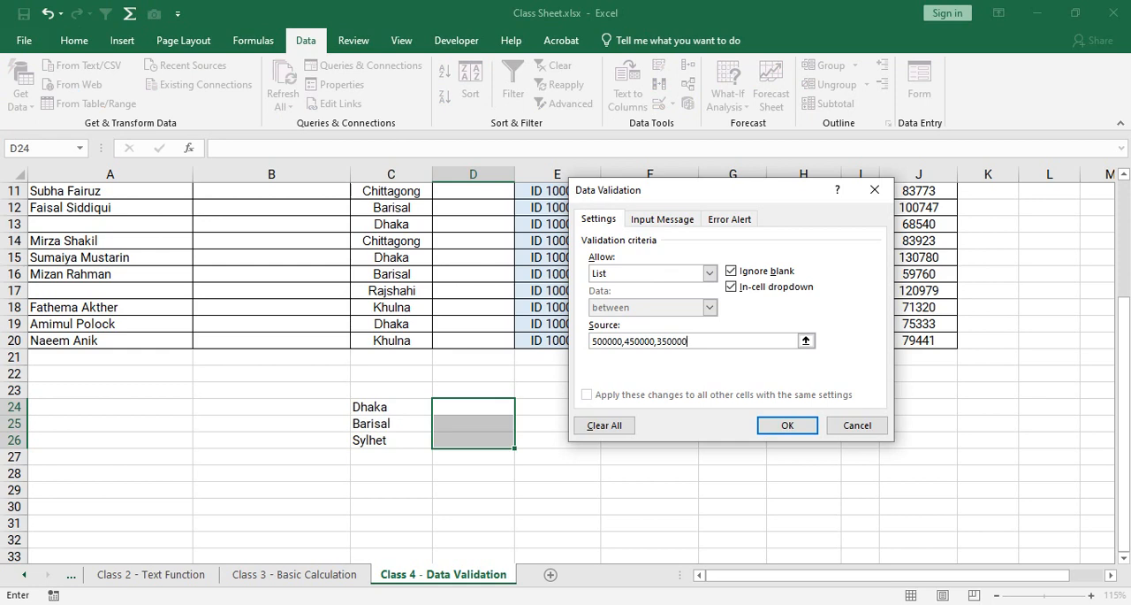
key(Return)
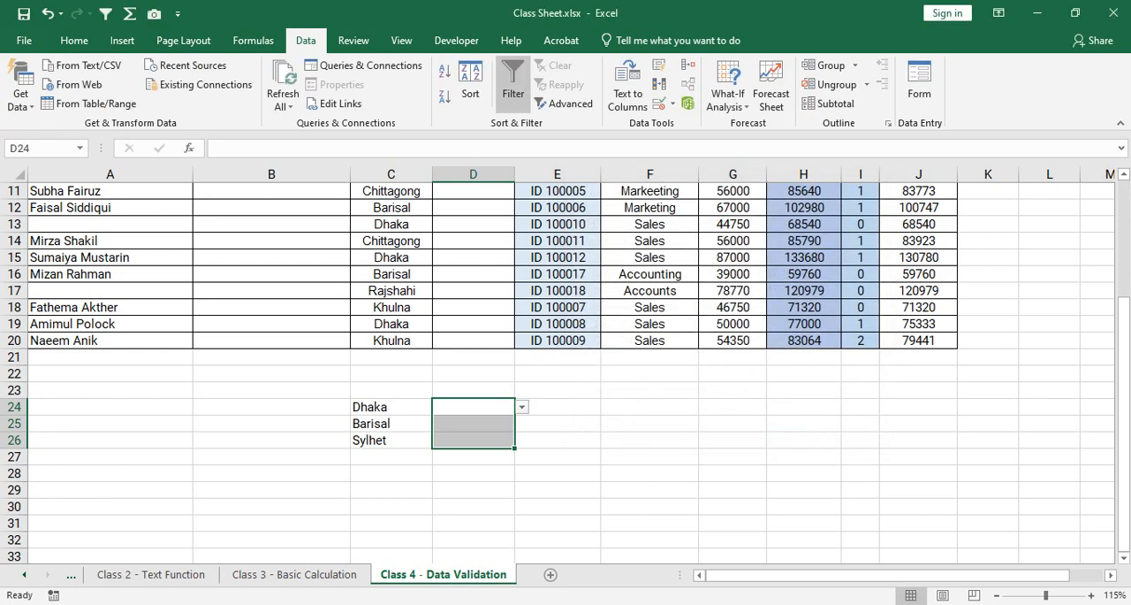
Choose 500000 for Dhaka, 350000 for Barisal and 450000 for Sylhet from the in-cell dropdowns in D24:D26.
click(473, 407)
click(522, 406)
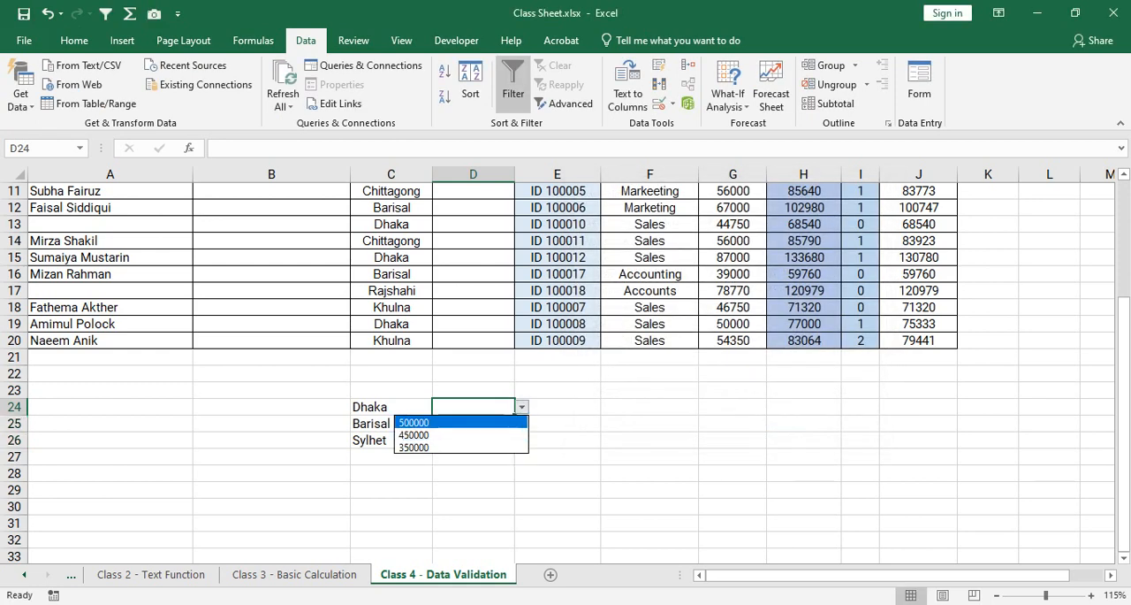
key(Return)
key(Down)
key(alt+Down)
key(Down)
key(Down)
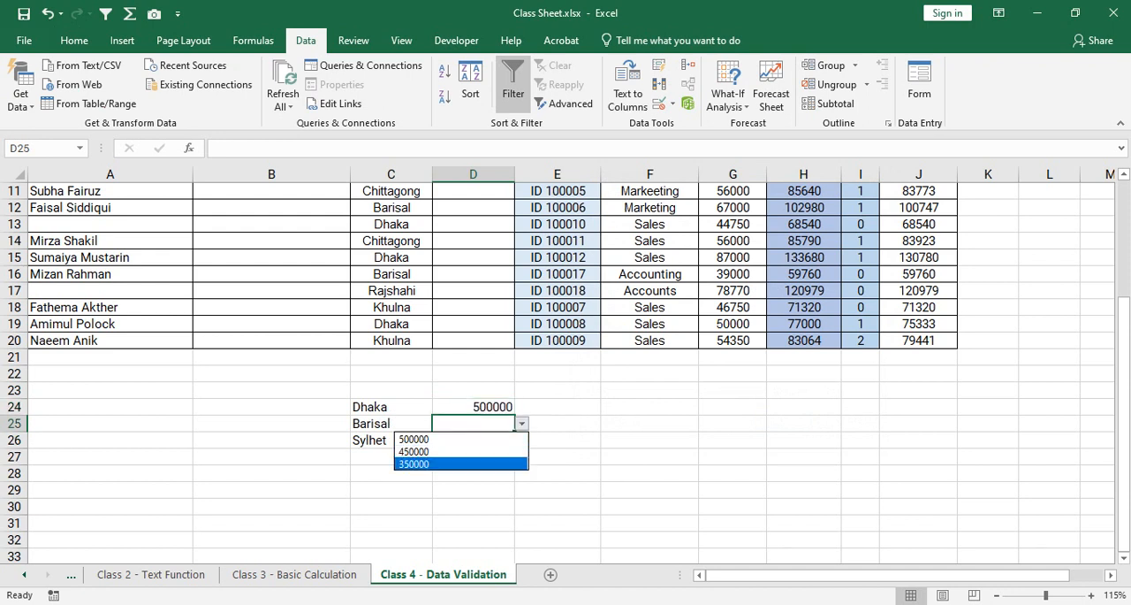
key(Return)
key(Down)
click(522, 440)
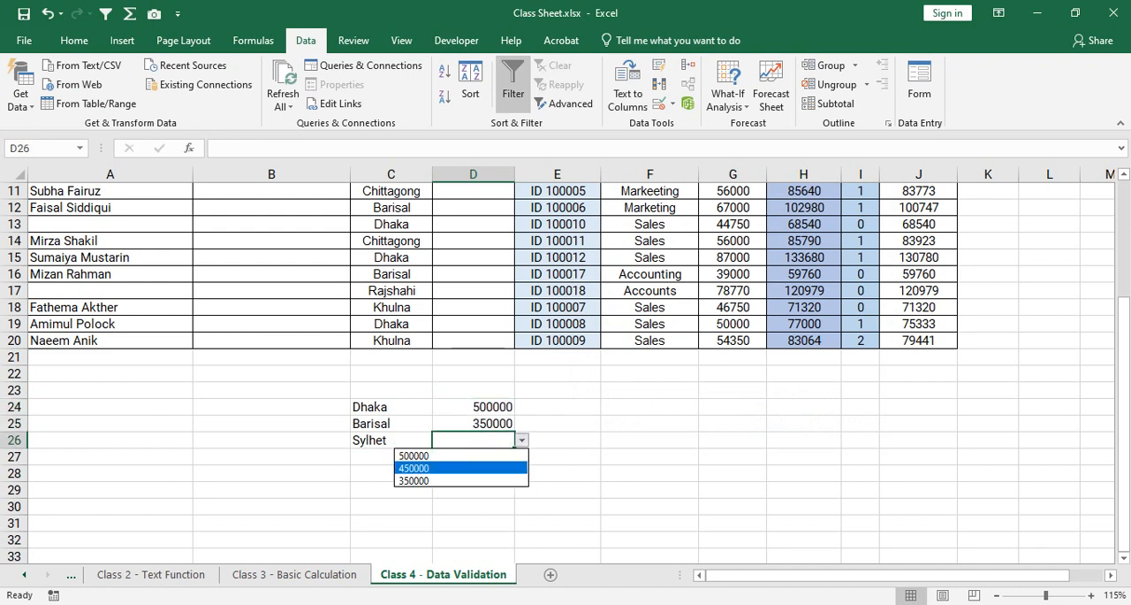
click(468, 466)
click(557, 424)
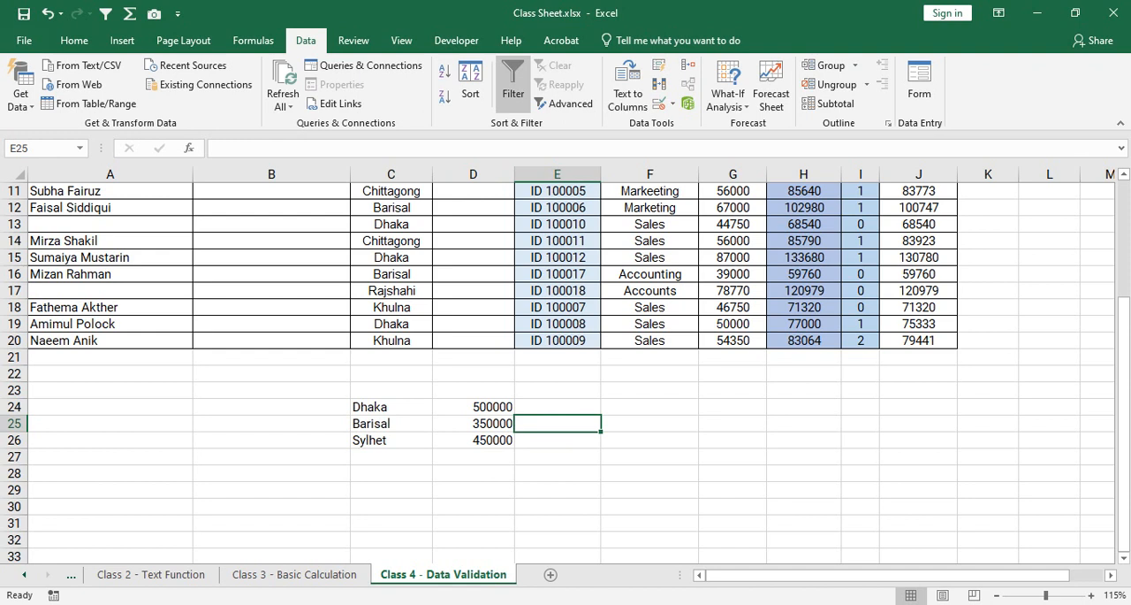
click(473, 407)
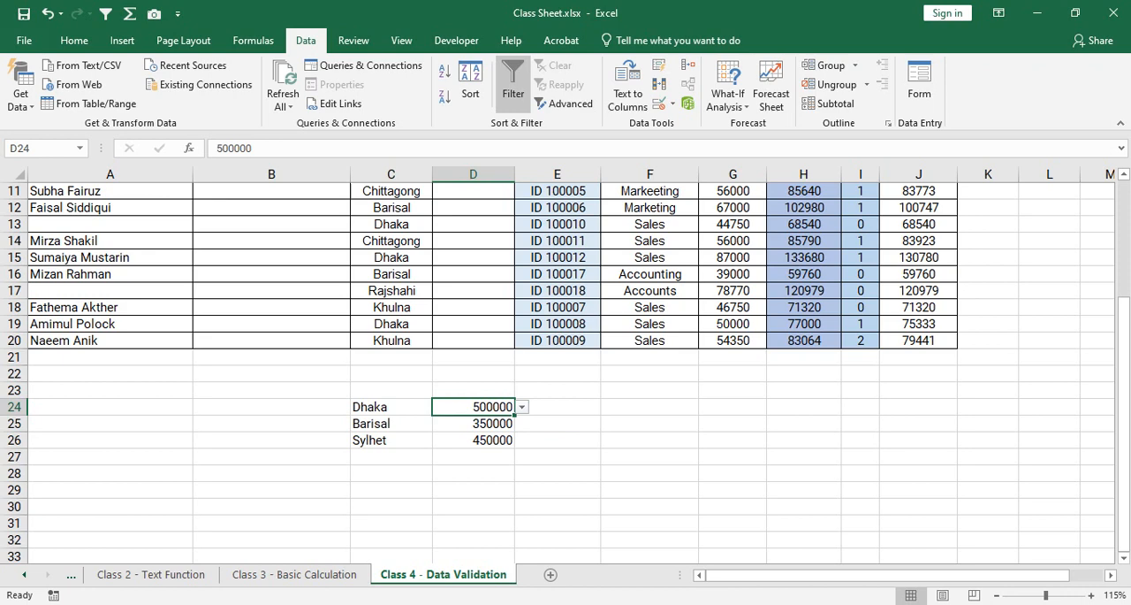
scroll(566, 363, up, 1)
scroll(565, 371, up, 3)
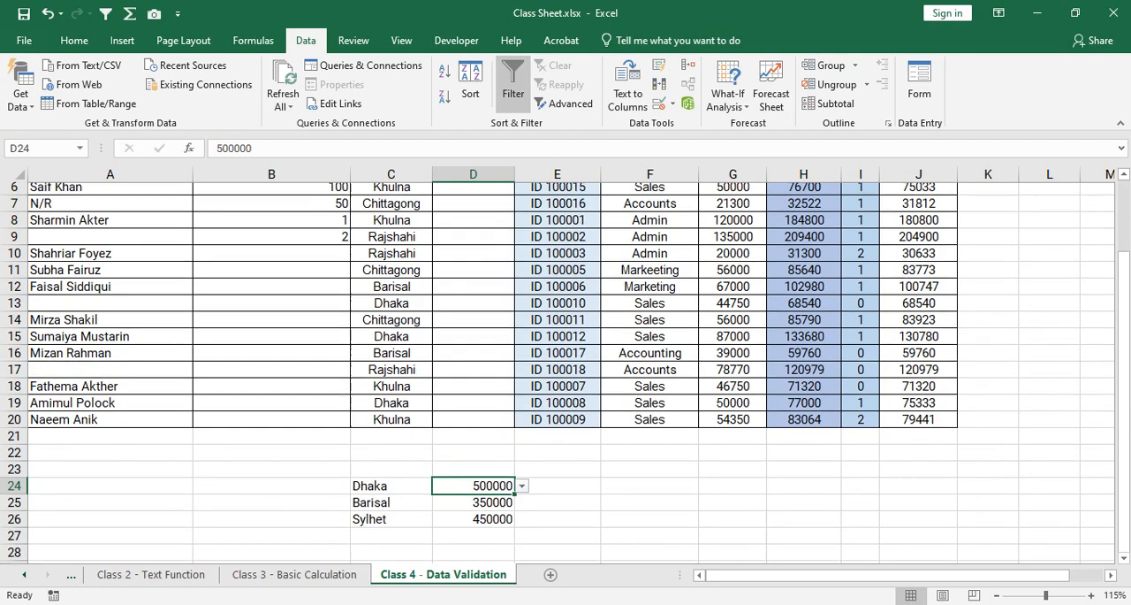
scroll(566, 371, down, 2)
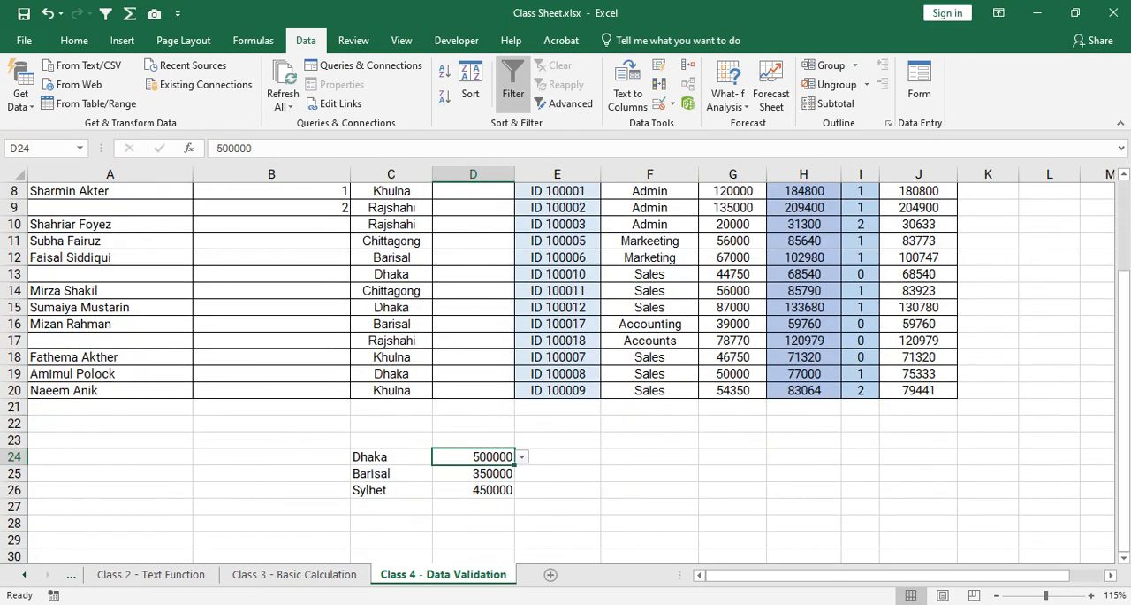
click(294, 574)
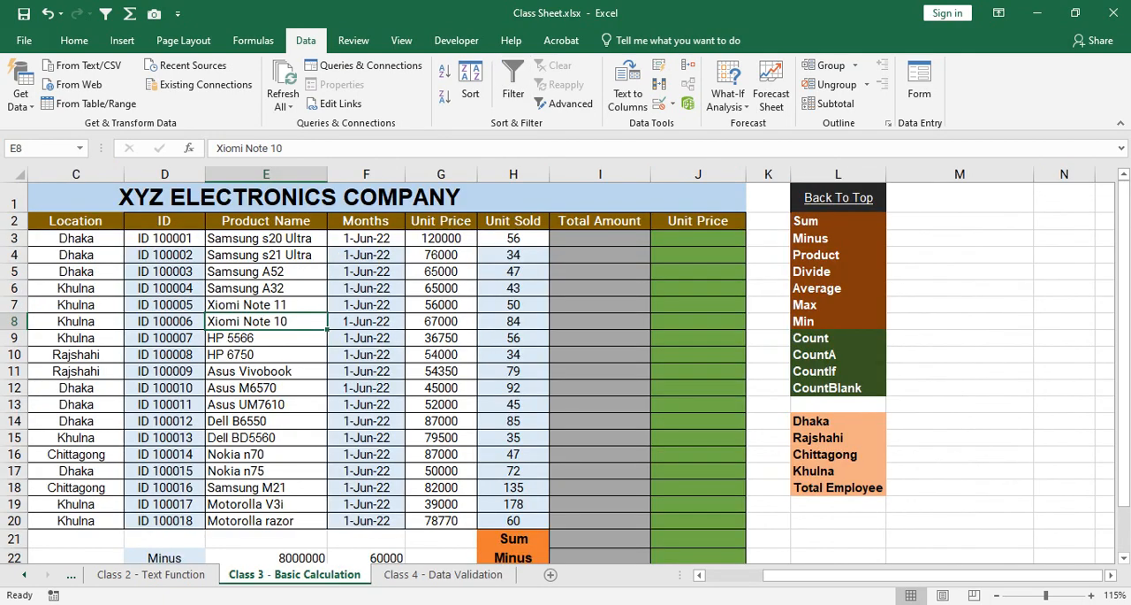
click(443, 574)
scroll(565, 372, up, 3)
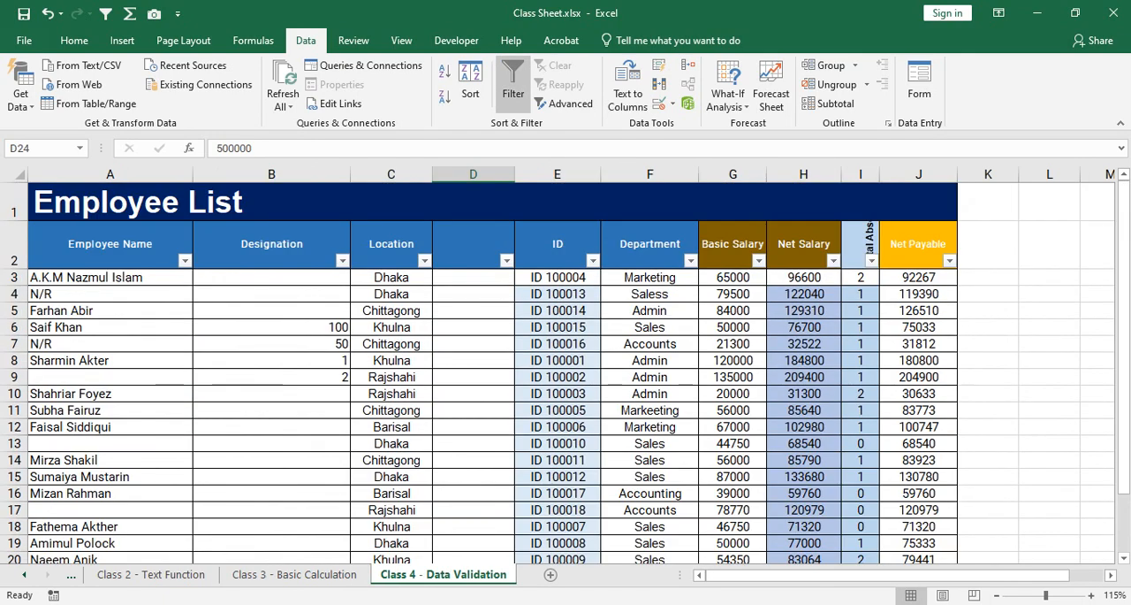
Remove the list validation rule from the Location cells C3:C20.
drag(391, 278, 391, 521)
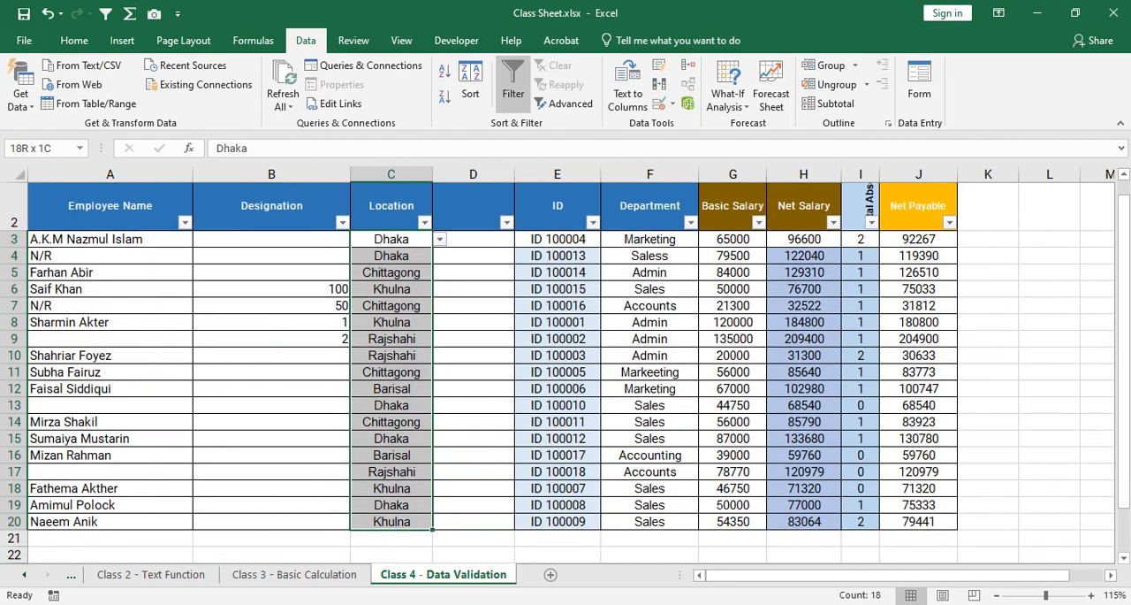
click(661, 103)
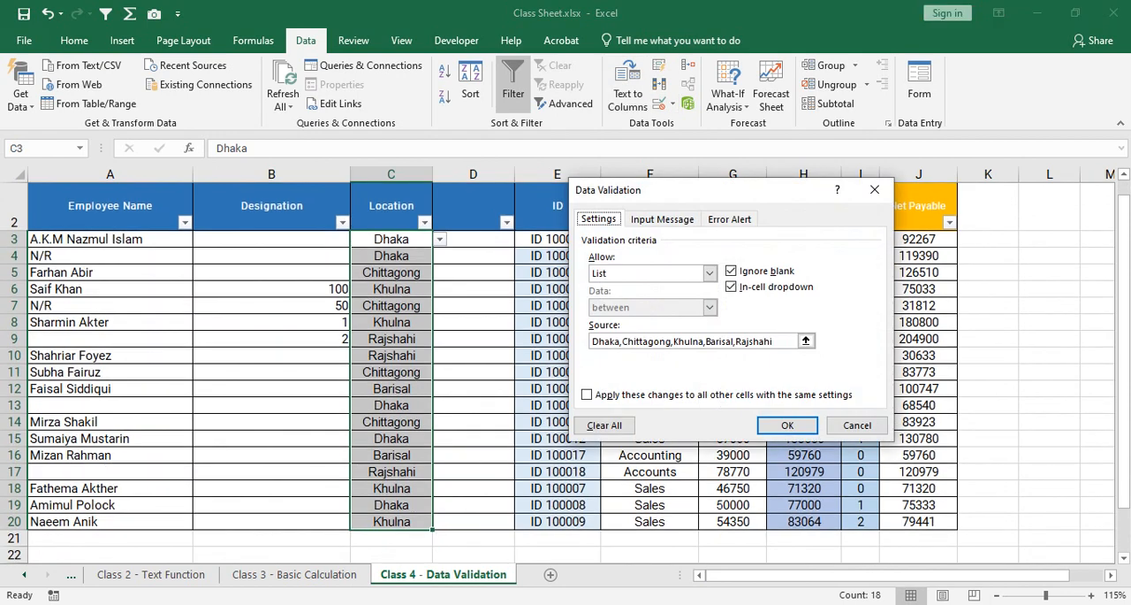
click(604, 425)
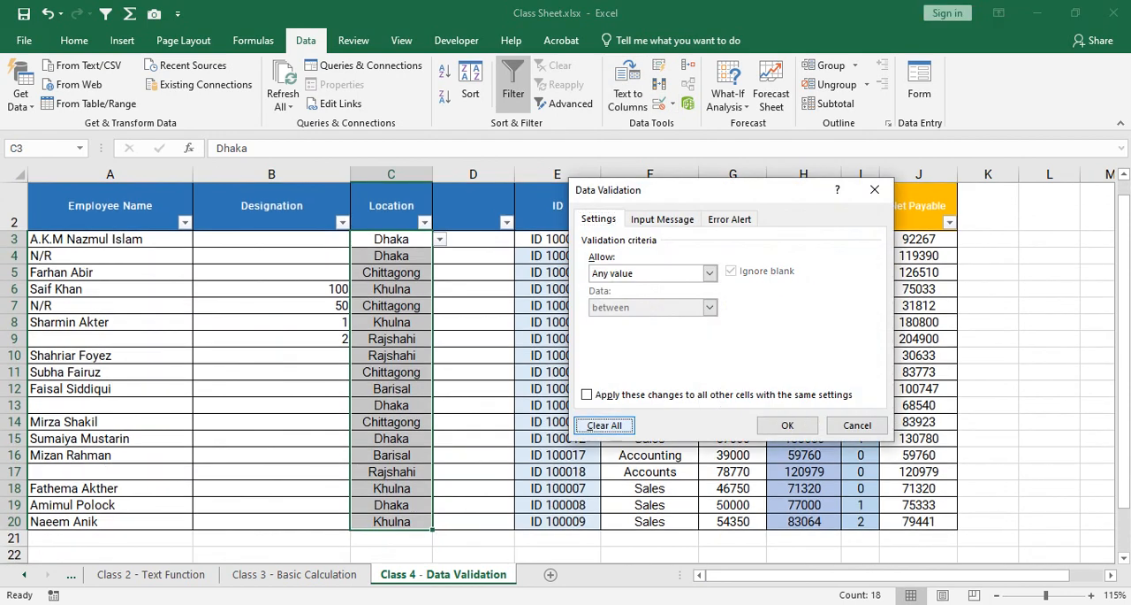
click(787, 425)
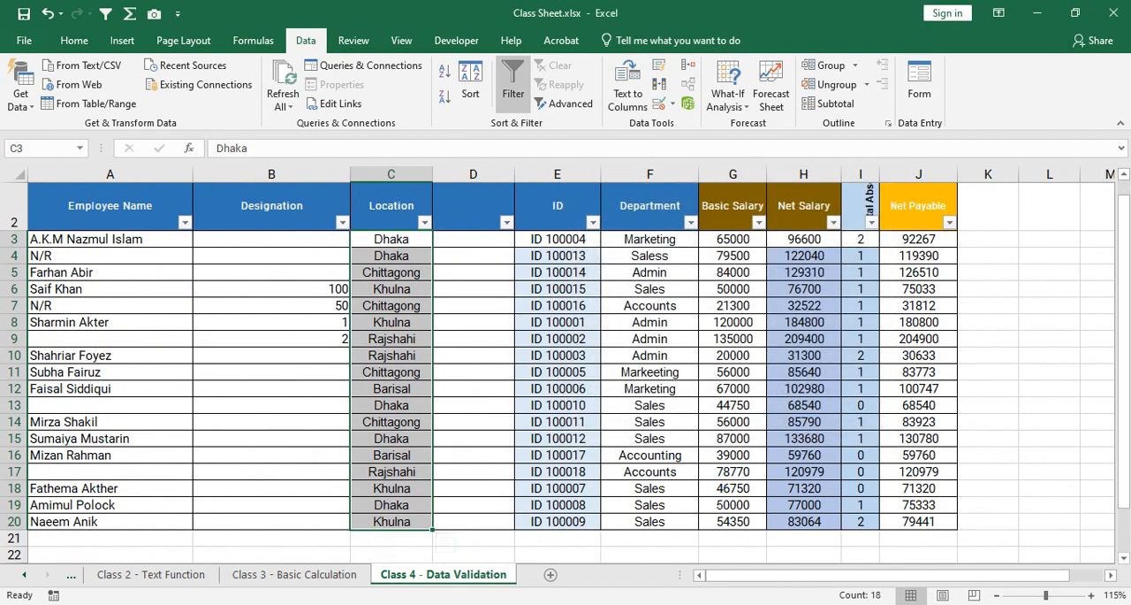
Clear the contents of the Location cells C3:C20.
right_click(413, 389)
click(464, 426)
click(392, 305)
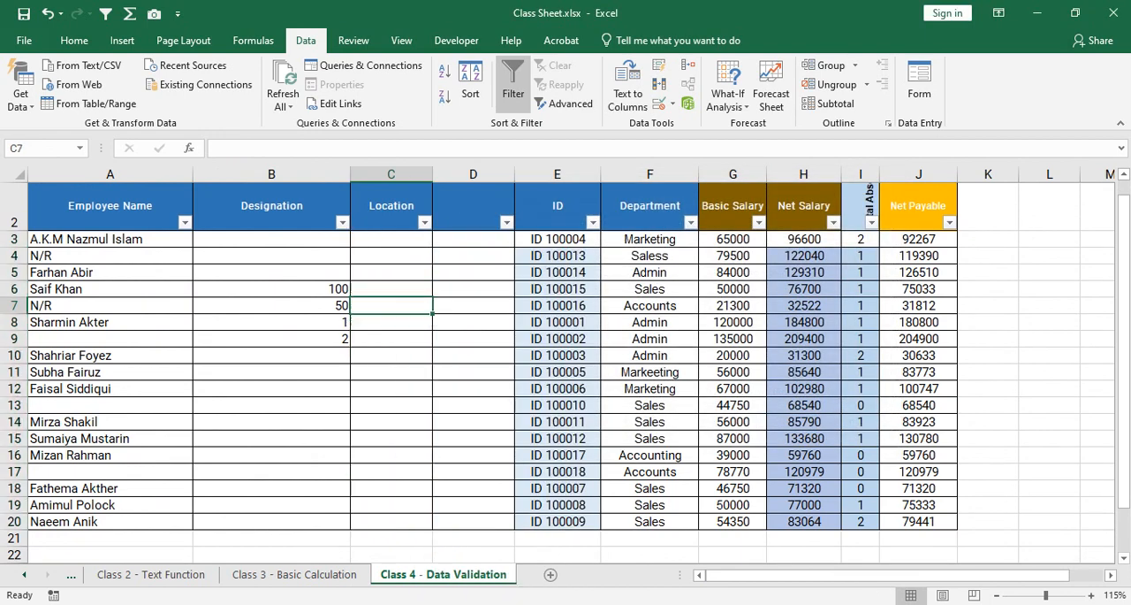
Examine the Location column on the Class 3 - Basic Calculation sheet and return to the Class 4 - Data Validation sheet.
click(294, 573)
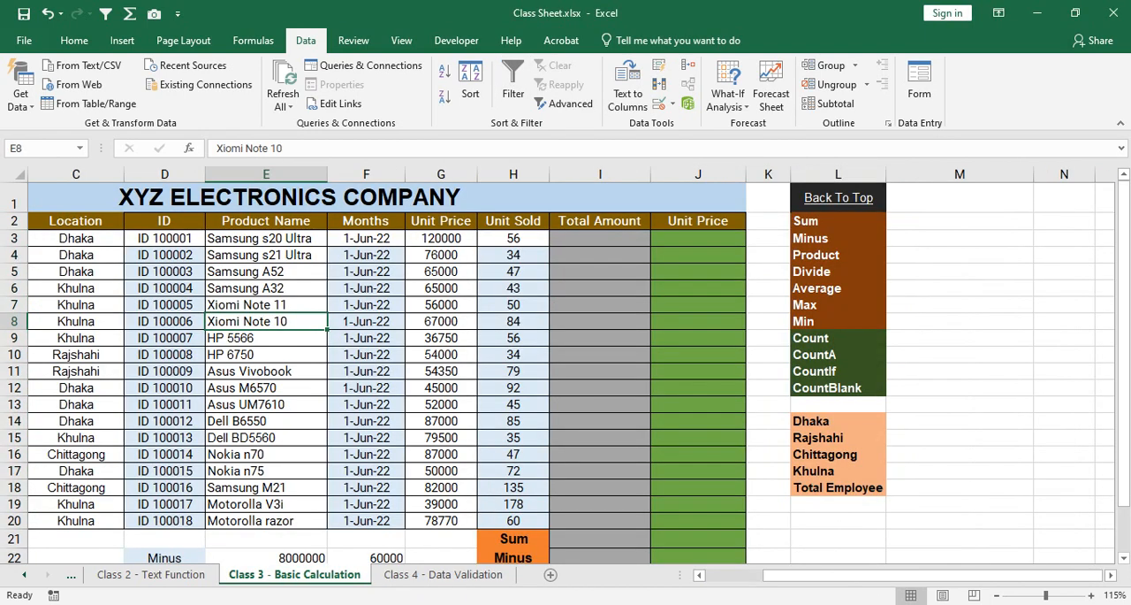
scroll(566, 372, left, 3)
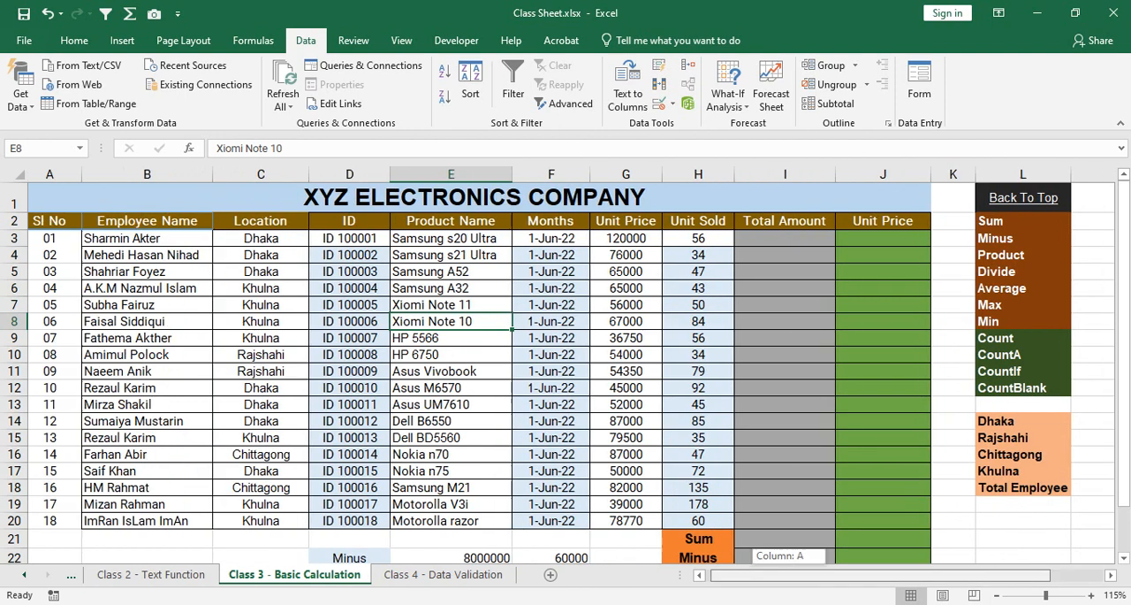
drag(271, 237, 271, 521)
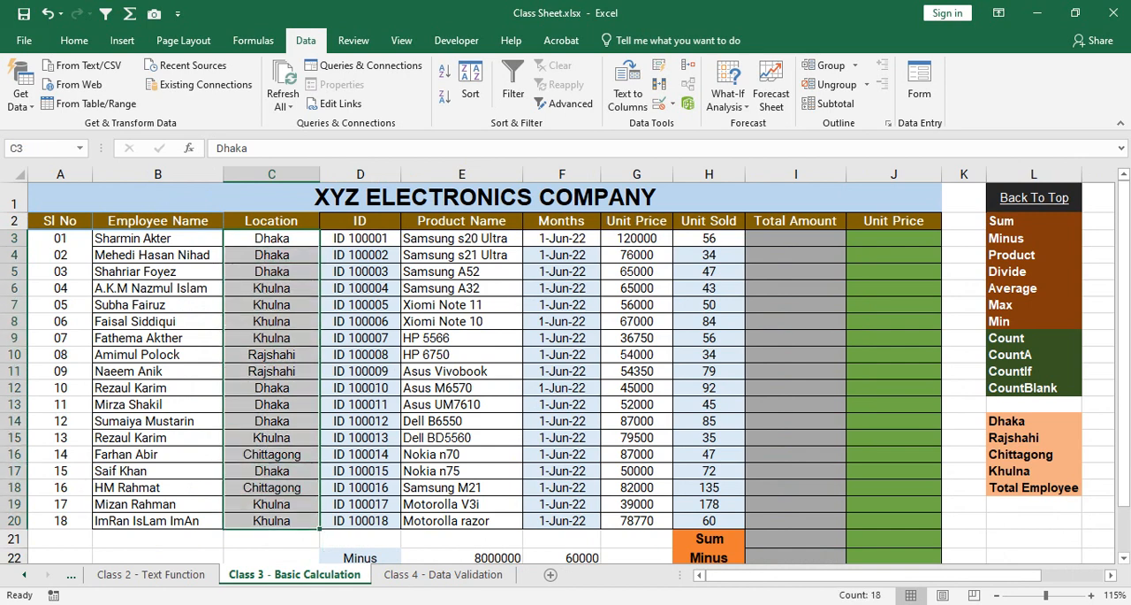
click(272, 255)
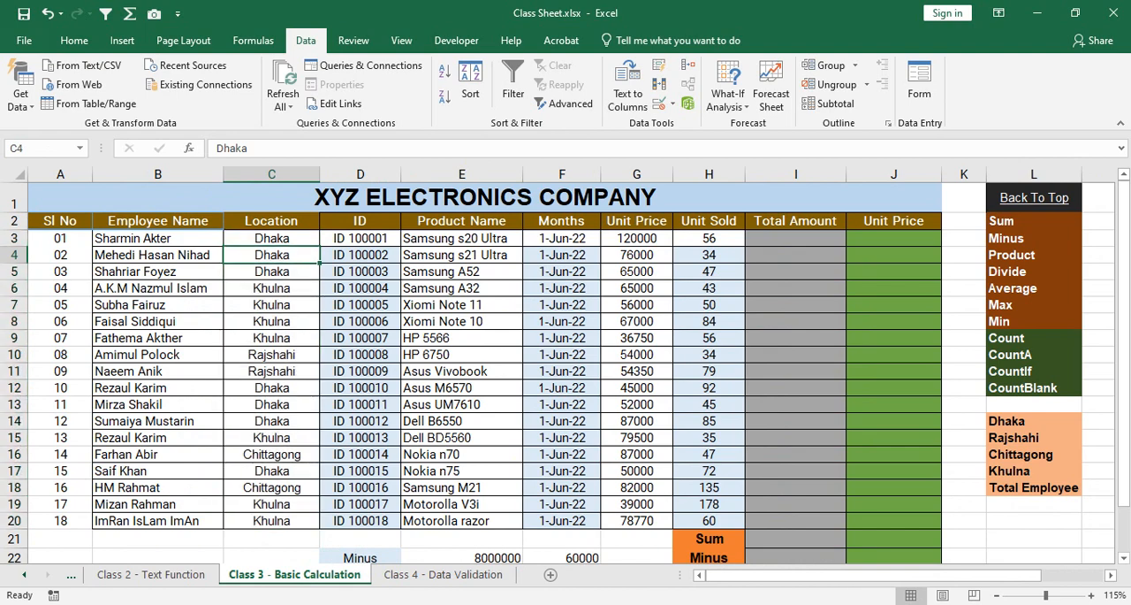
scroll(566, 371, down, 8)
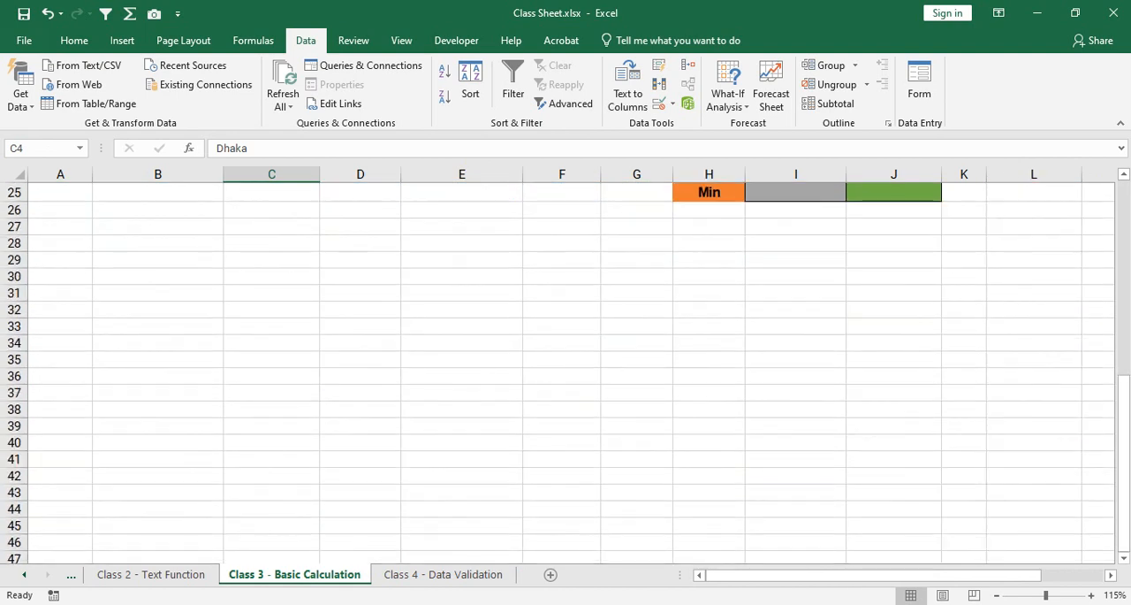
scroll(565, 372, up, 4)
scroll(566, 371, up, 4)
click(443, 574)
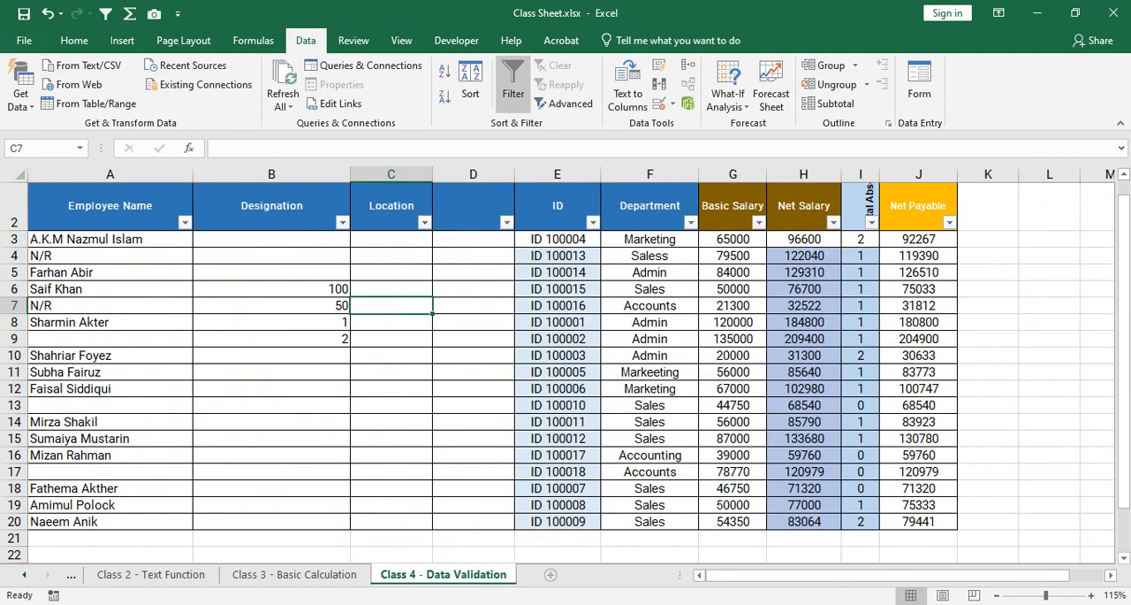
Add a new worksheet after Class 4 - Data Validation and name it District Name.
click(550, 574)
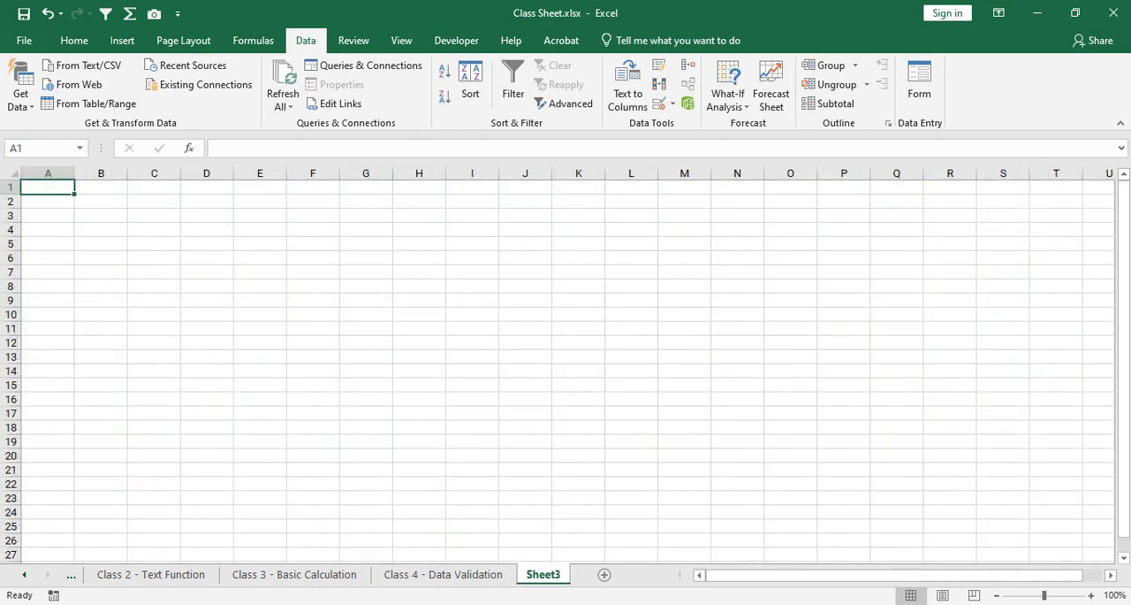
double_click(543, 574)
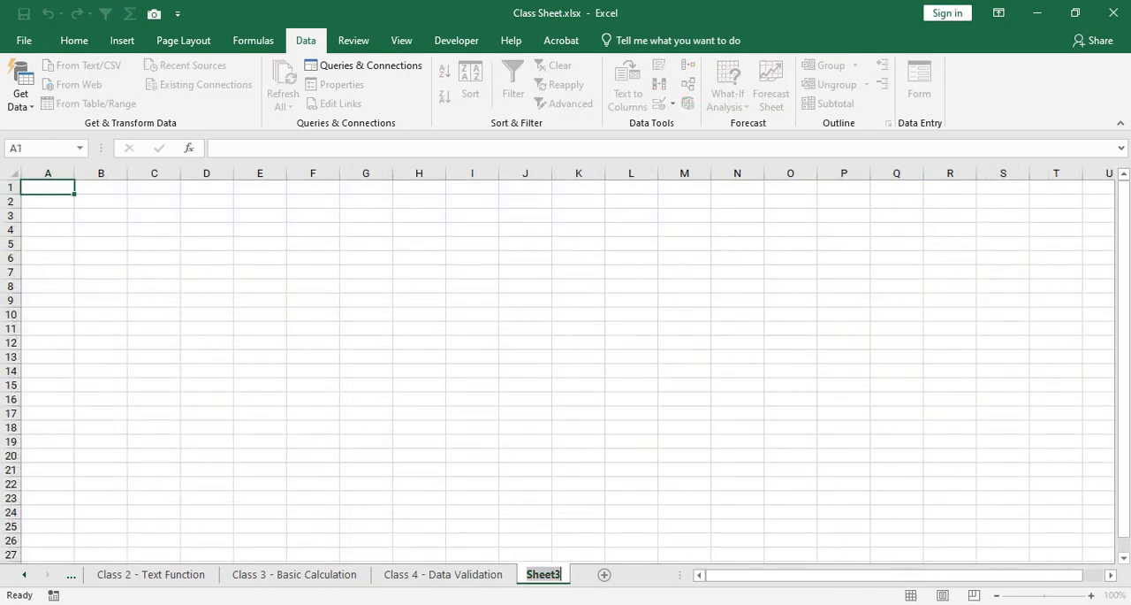
text(Dist)
text(rict Name)
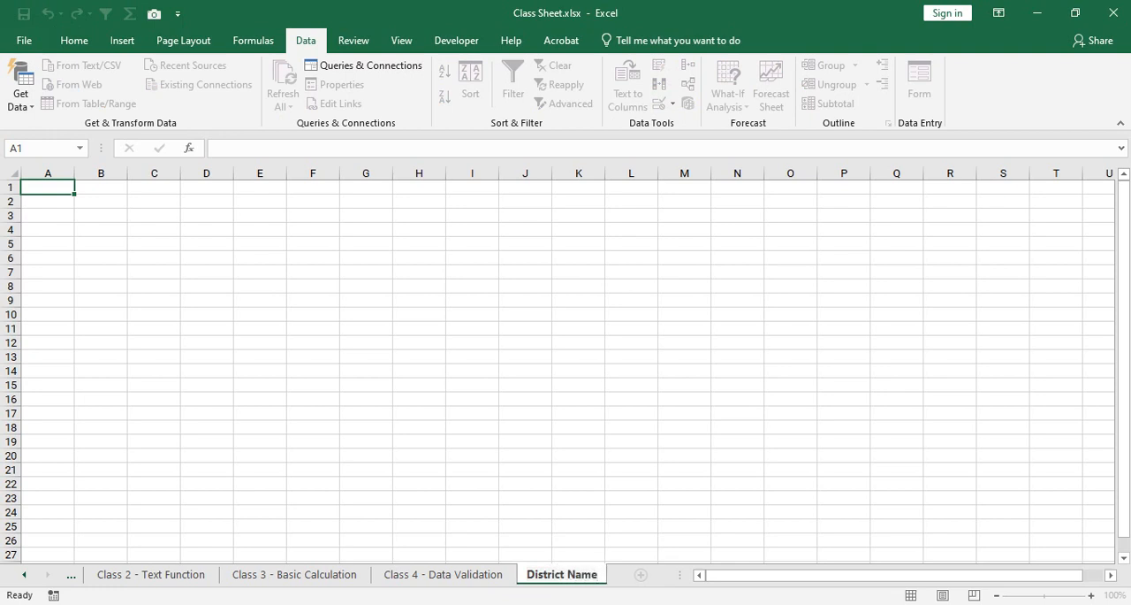
key(Return)
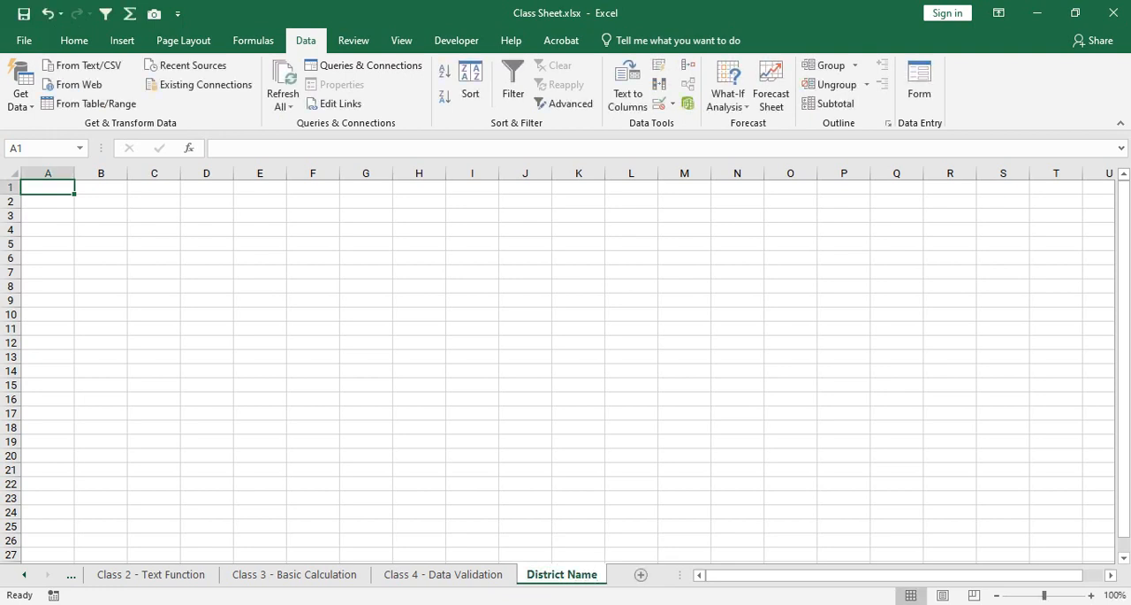
Enter Dhaka, Barisal, Khulna and Sylhet in cells A1 to A4 of the District Name sheet.
text(Dhaka)
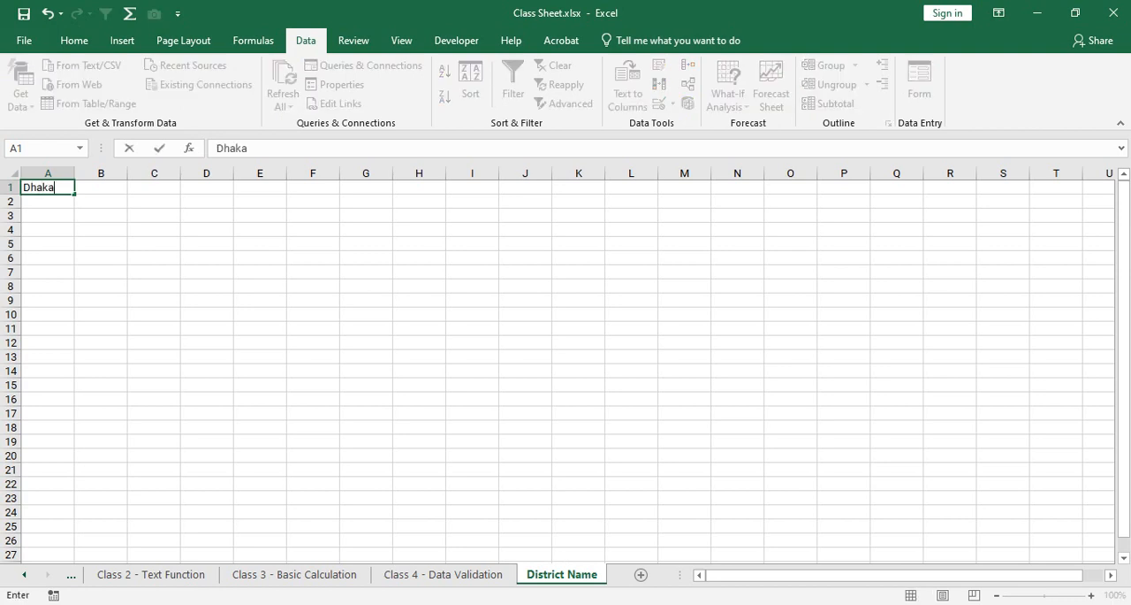
key(Return)
text(Barisal)
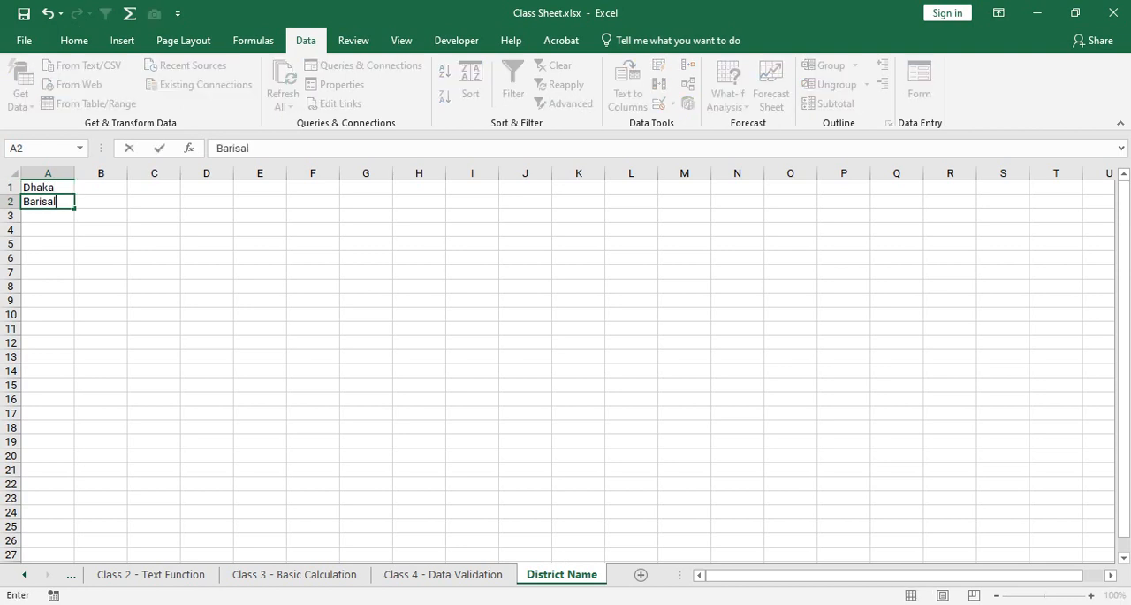
key(Return)
text(Khulna)
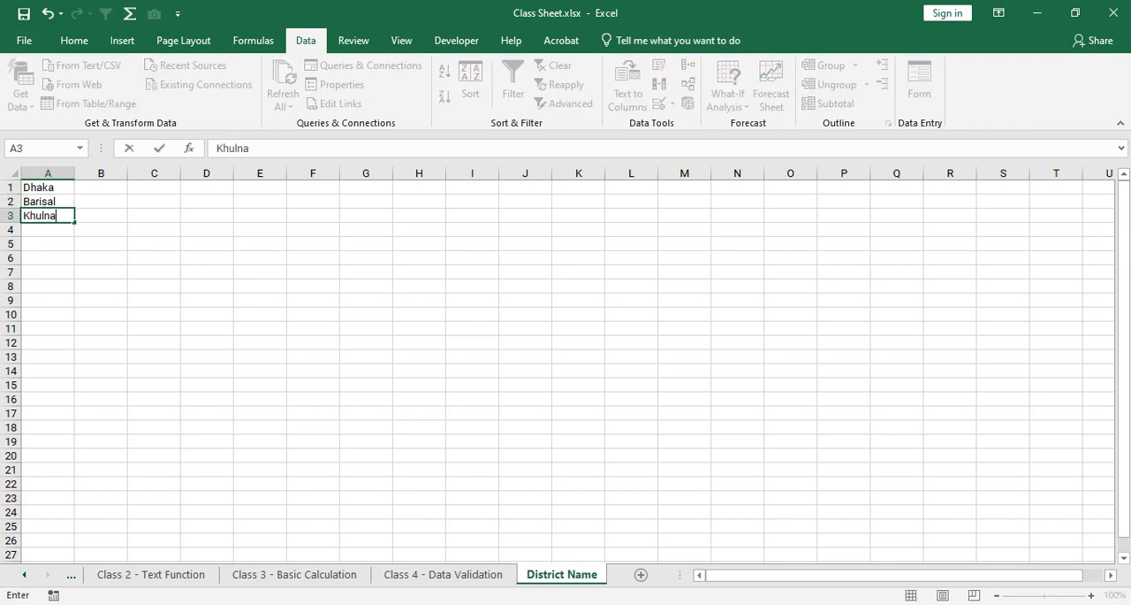
key(Return)
text(Sylhet)
key(Return)
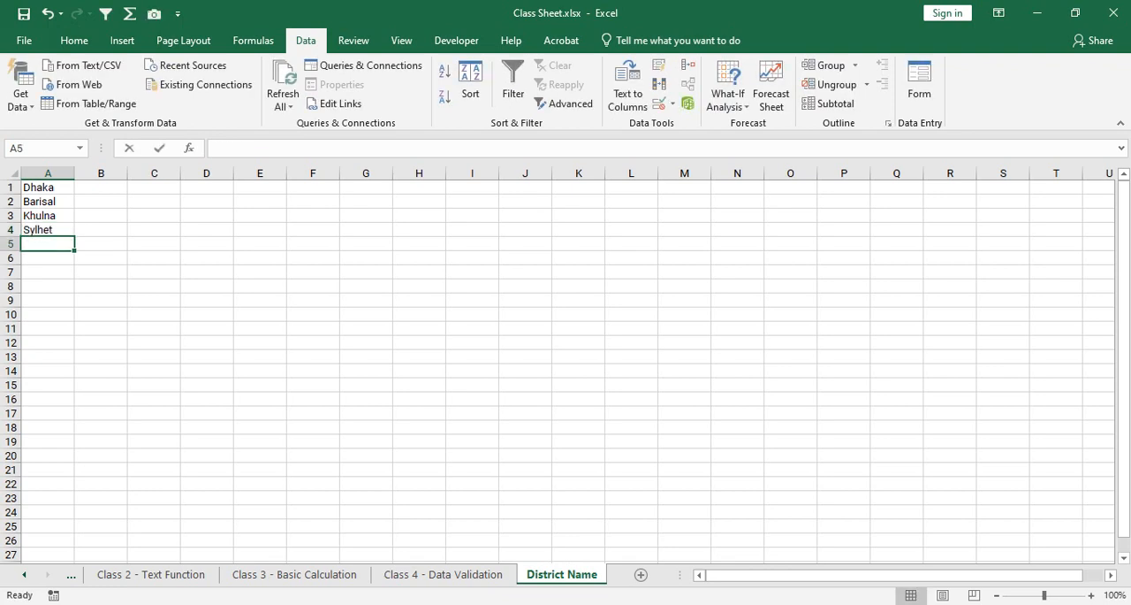
Continue the district list with Rajshahi, Chittagong and Manikganj in A5:A7, and widen column A to about double its width.
text(Rajshahi)
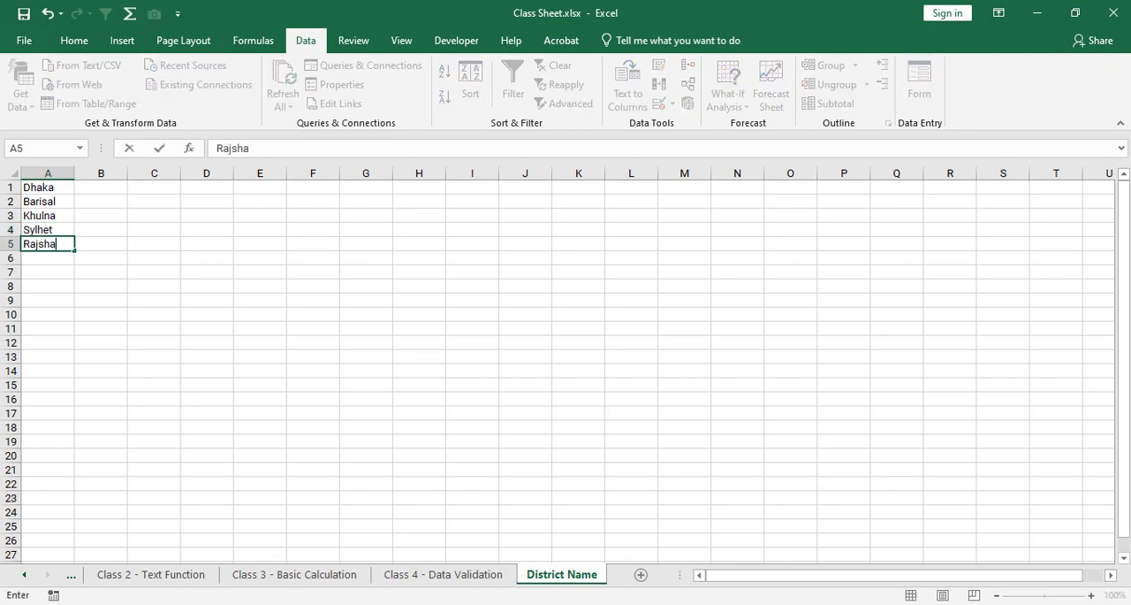
key(Return)
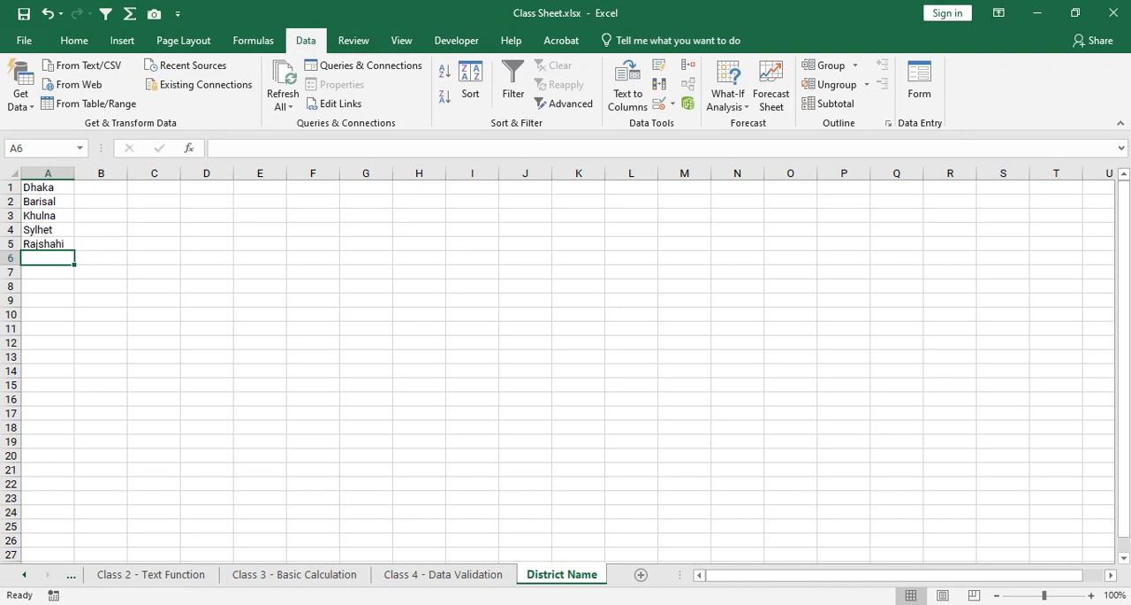
text(Chittagong)
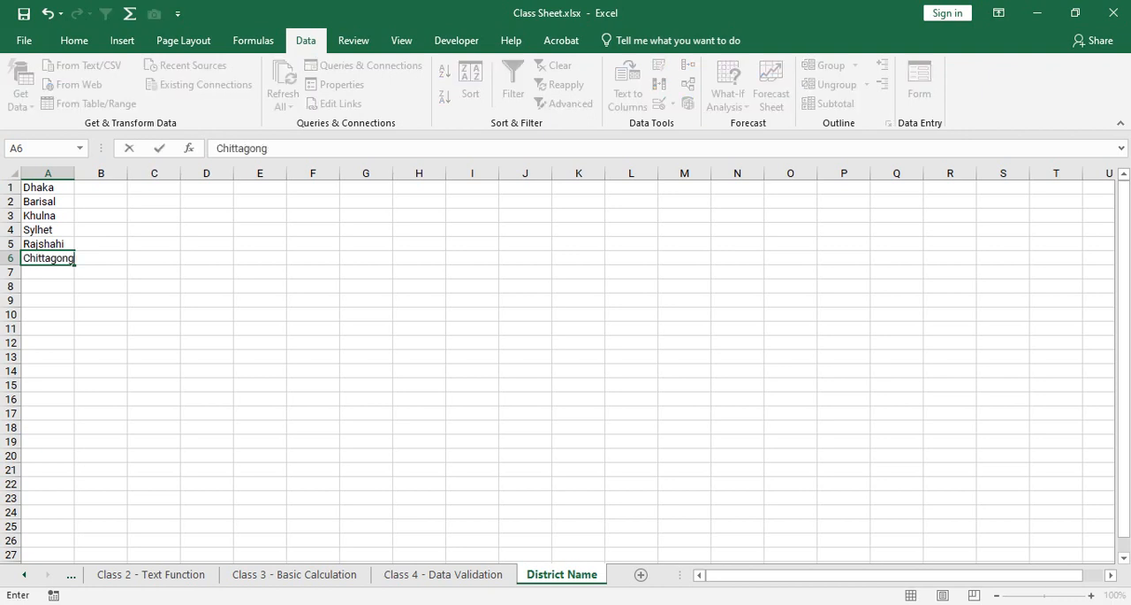
key(Return)
text(M)
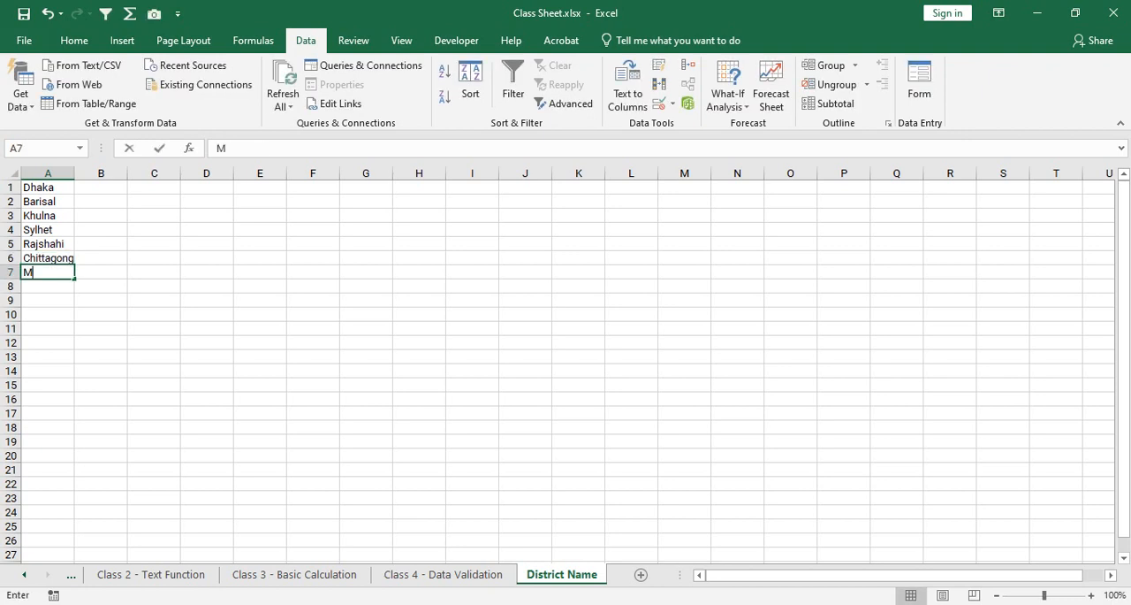
text(anikganj)
key(Return)
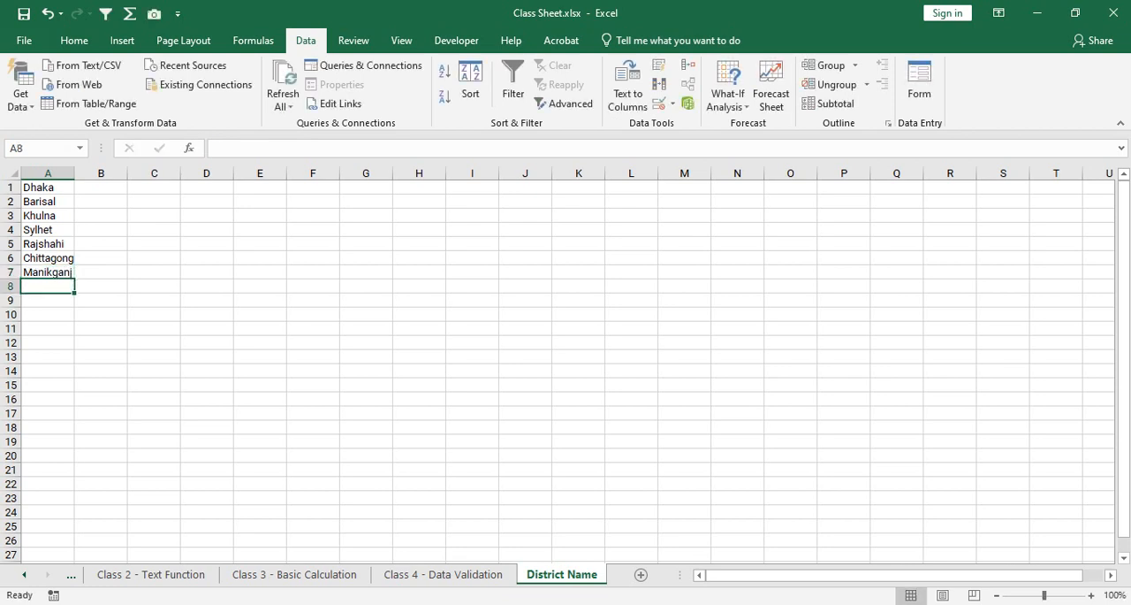
text(S)
key(BackSpace)
key(BackSpace)
key(Return)
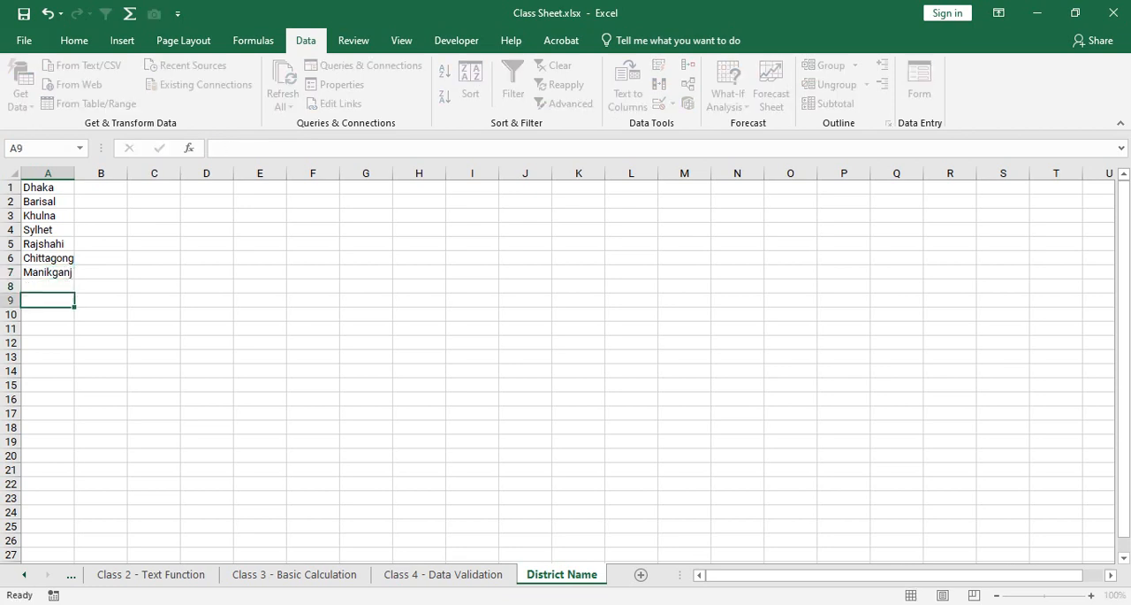
drag(74, 173, 127, 173)
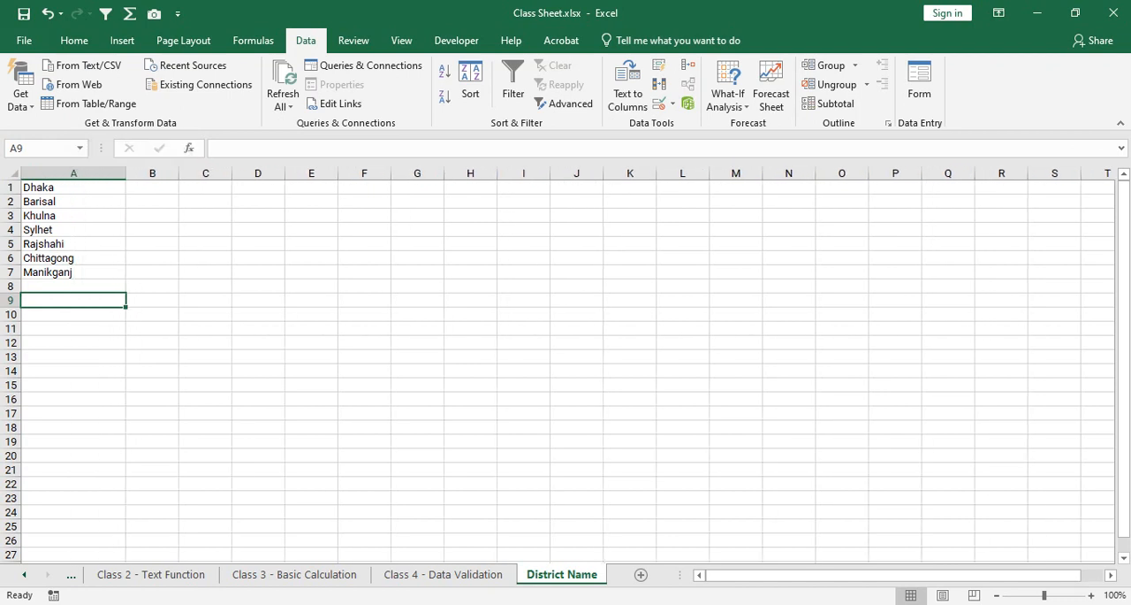
Select A1:A65 on the District Name sheet and look over how far a full district list would extend.
drag(74, 187, 124, 205)
scroll(566, 363, up, 4)
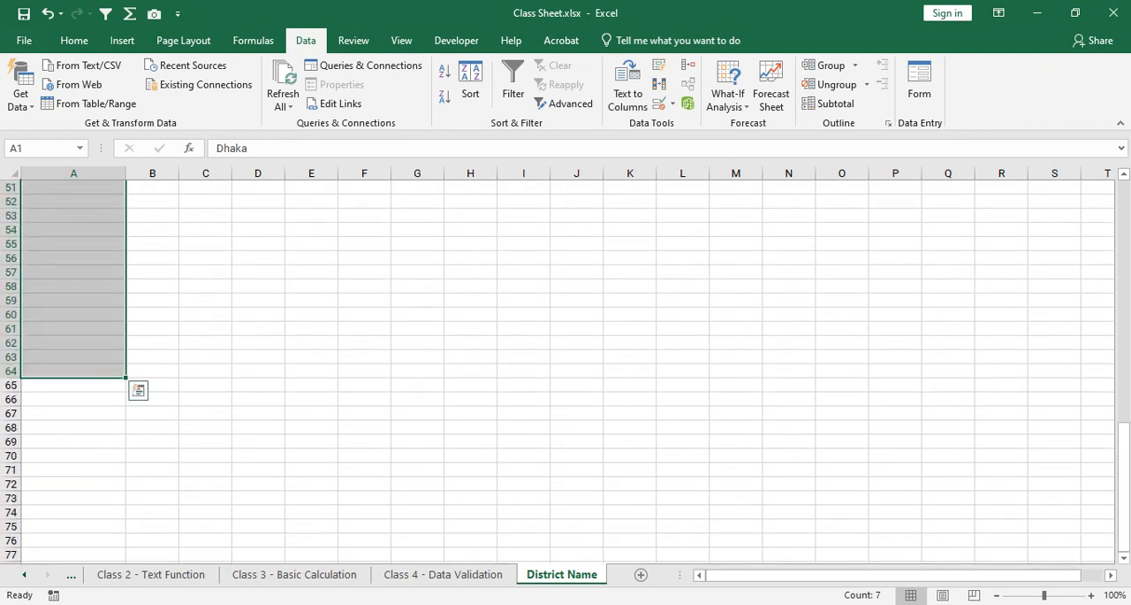
key(shift+Down)
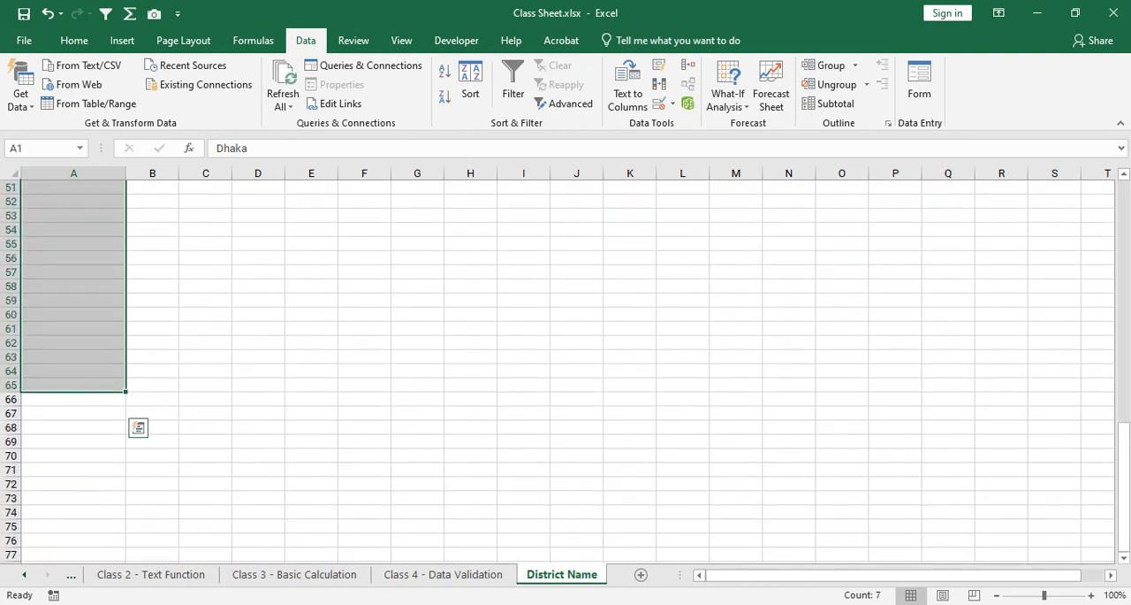
scroll(565, 362, up, 1)
scroll(565, 363, up, 16)
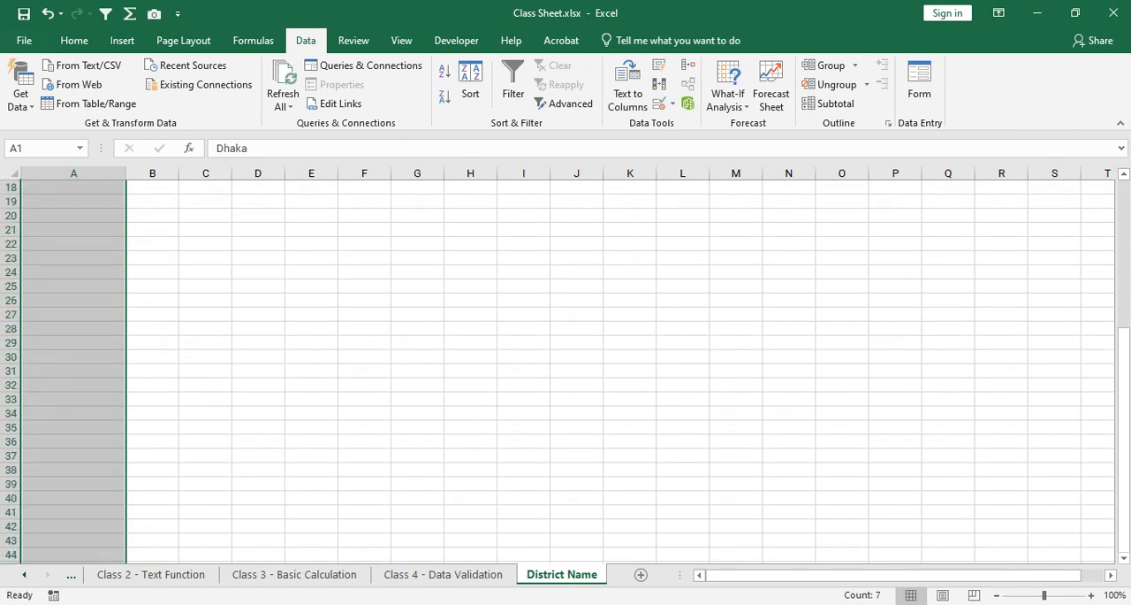
scroll(566, 362, down, 14)
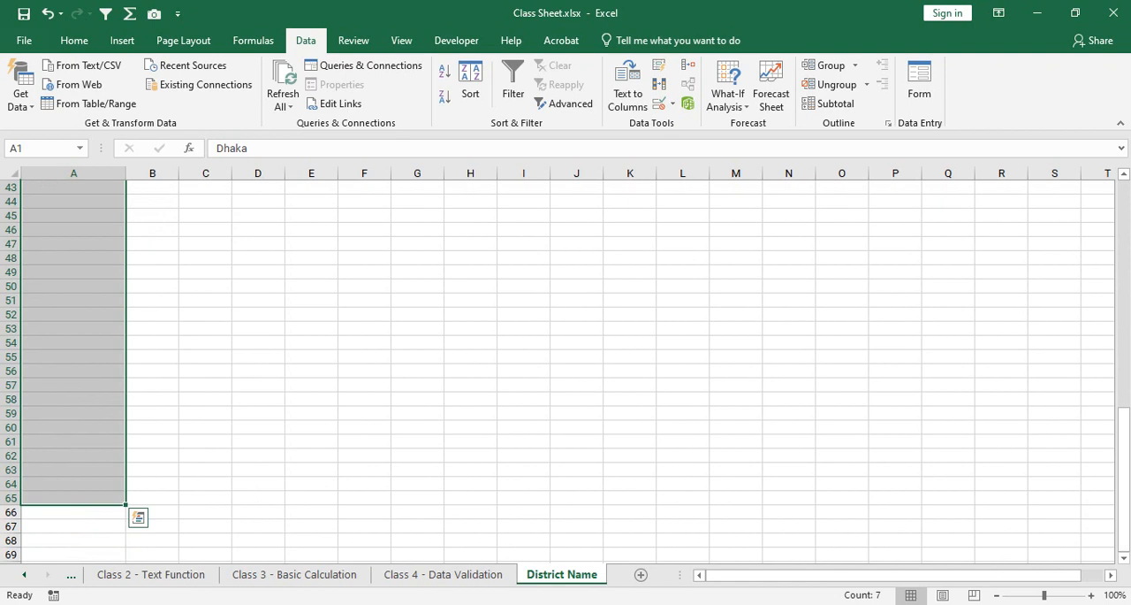
scroll(566, 362, up, 14)
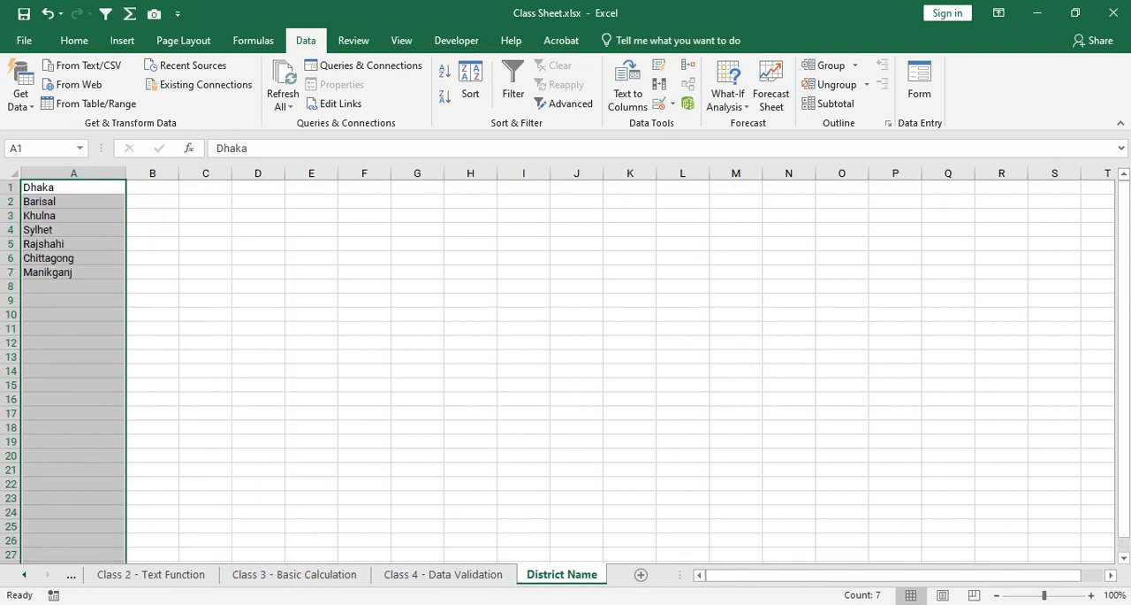
Start a List data validation rule for the Location cells C3:C20 on the Class 4 - Data Validation sheet.
key(ctrl+Page_Up)
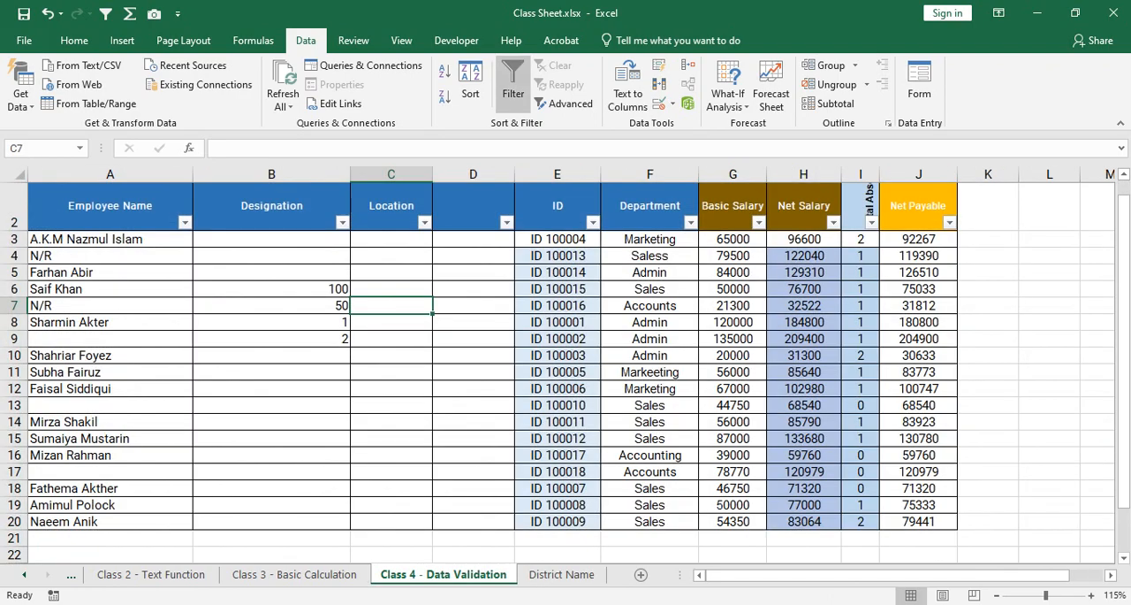
drag(392, 238, 391, 522)
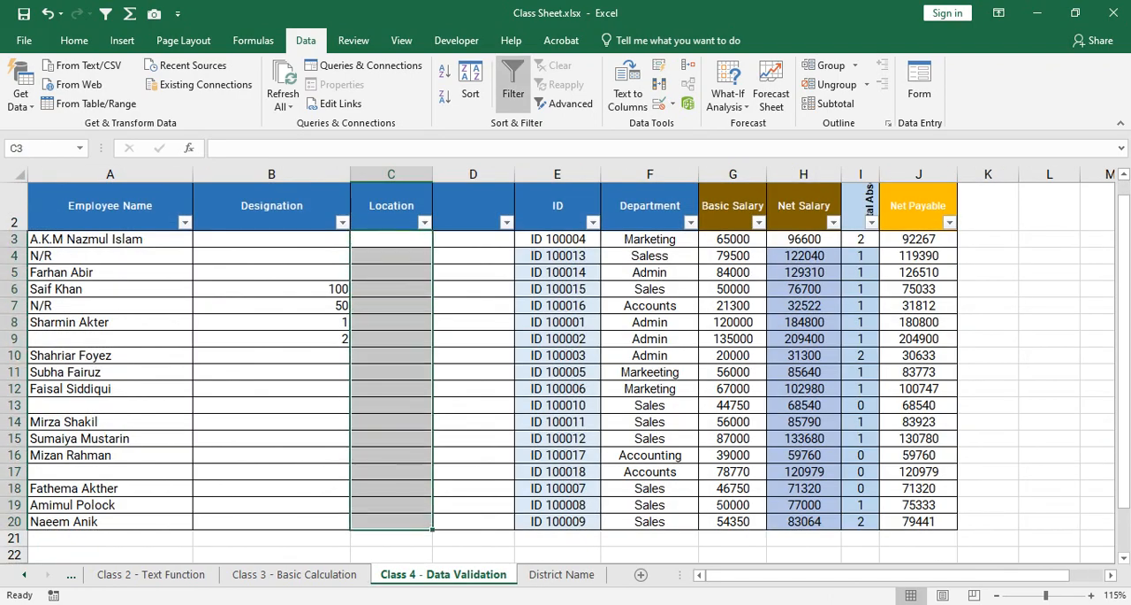
click(392, 389)
drag(391, 238, 392, 522)
drag(391, 521, 392, 522)
click(662, 103)
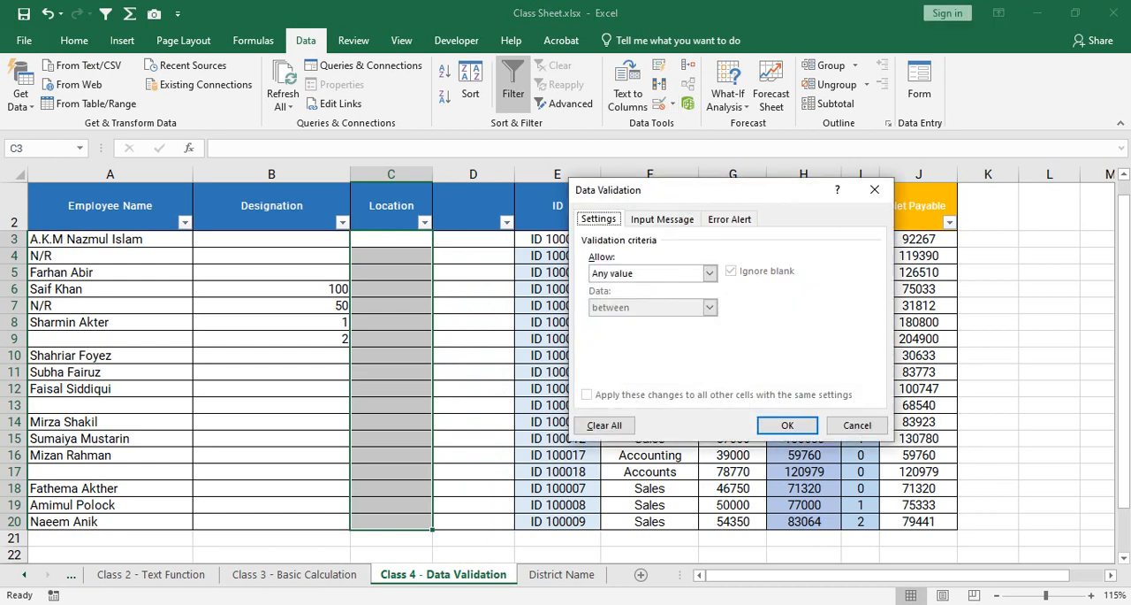
click(710, 273)
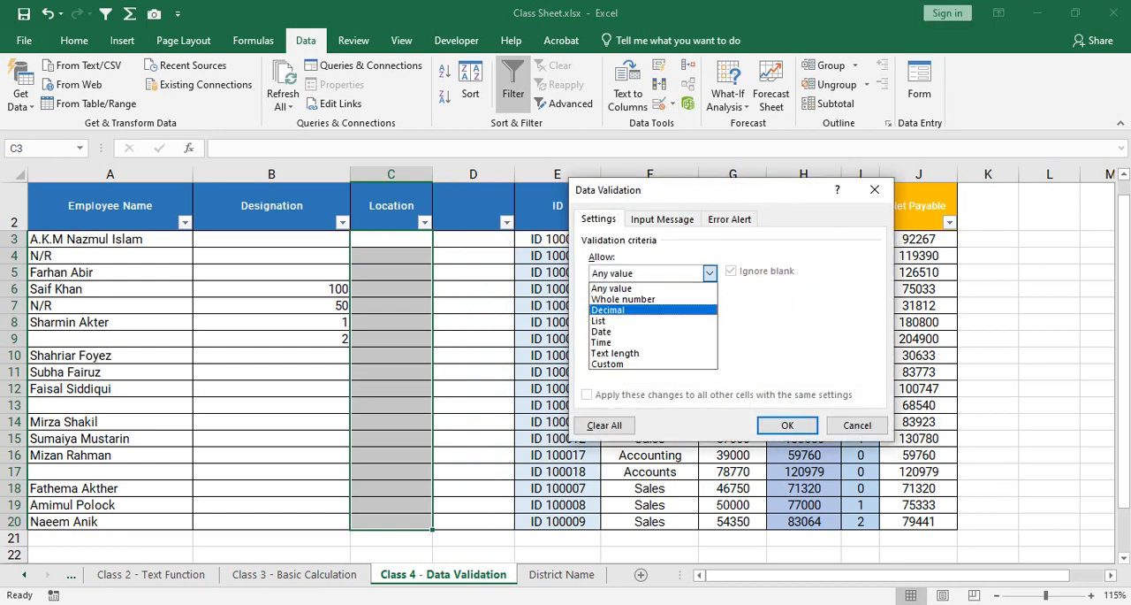
click(652, 321)
Set the list source to A1:A65 on the District Name sheet and apply the validation rule.
click(806, 340)
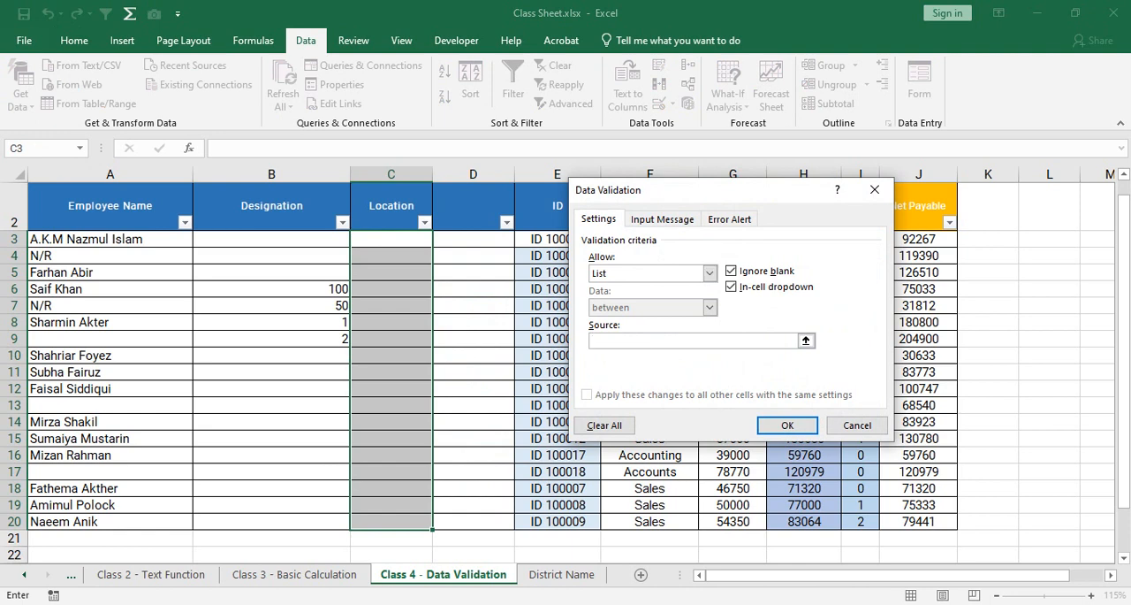
drag(707, 190, 799, 187)
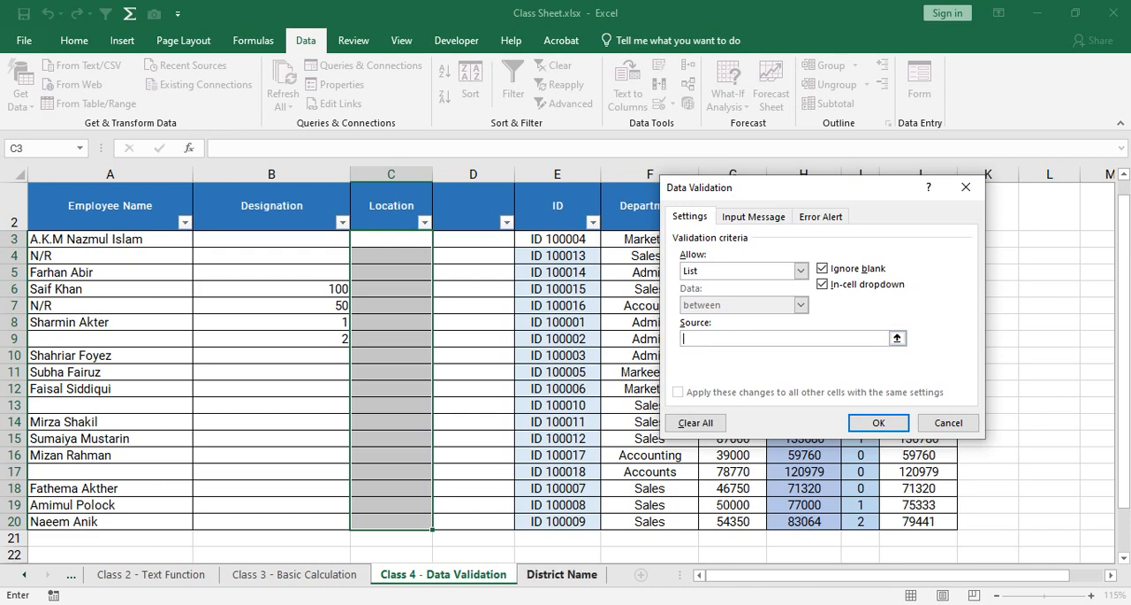
click(562, 574)
drag(98, 187, 104, 273)
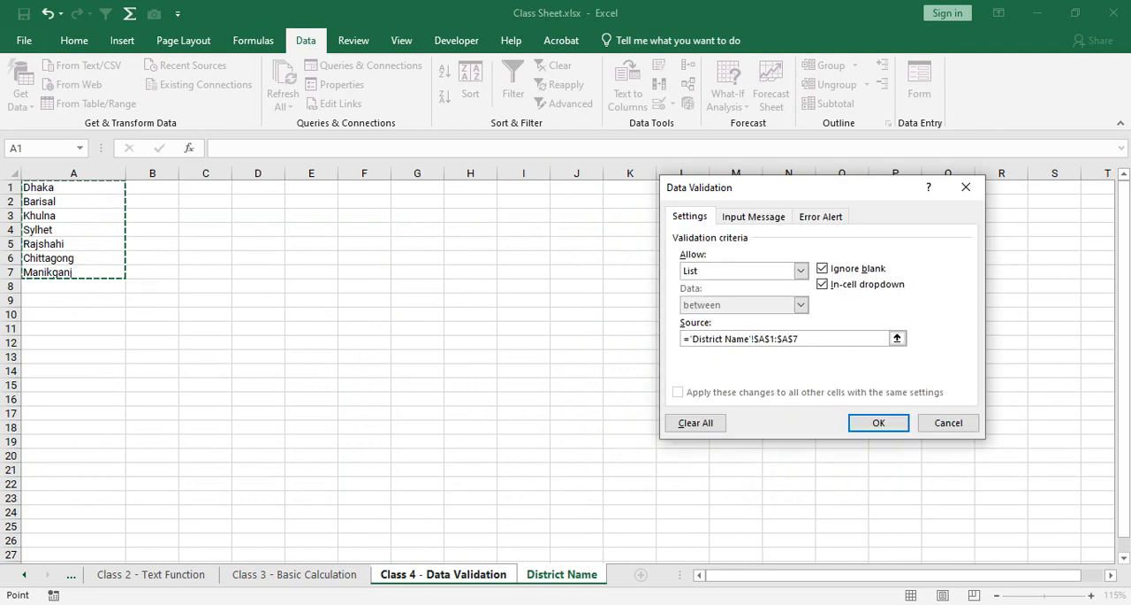
scroll(558, 371, down, 11)
scroll(558, 371, down, 3)
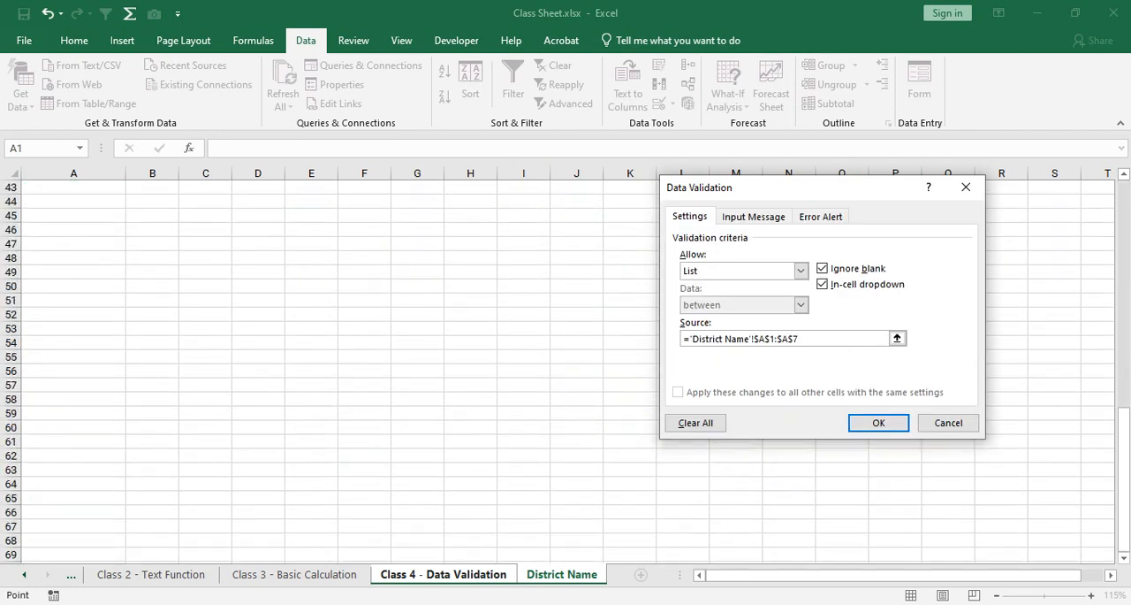
shift+click(73, 498)
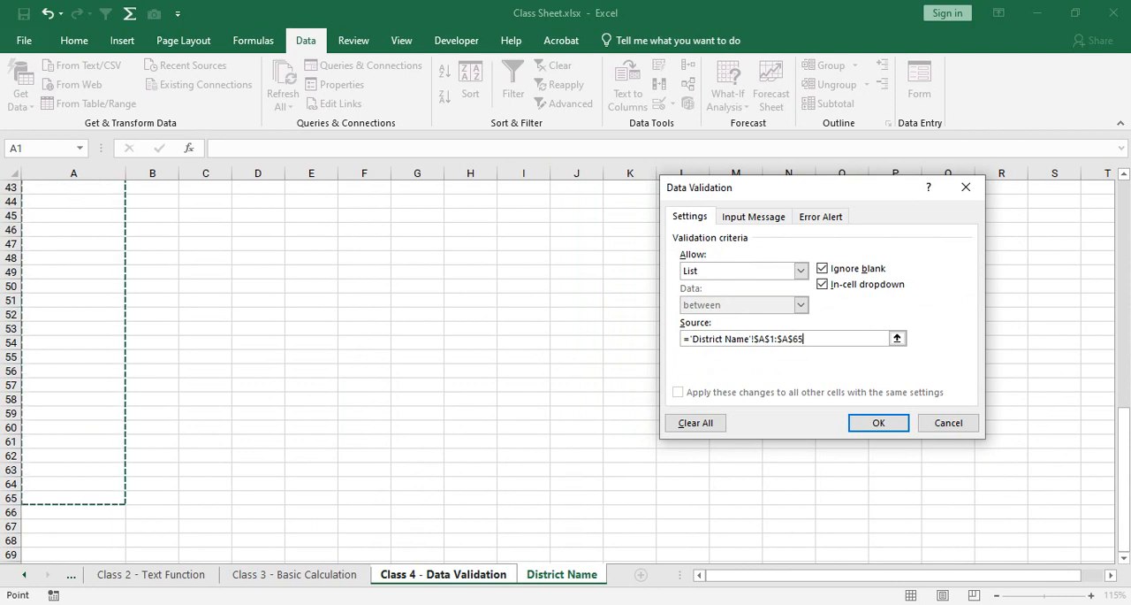
scroll(353, 372, up, 14)
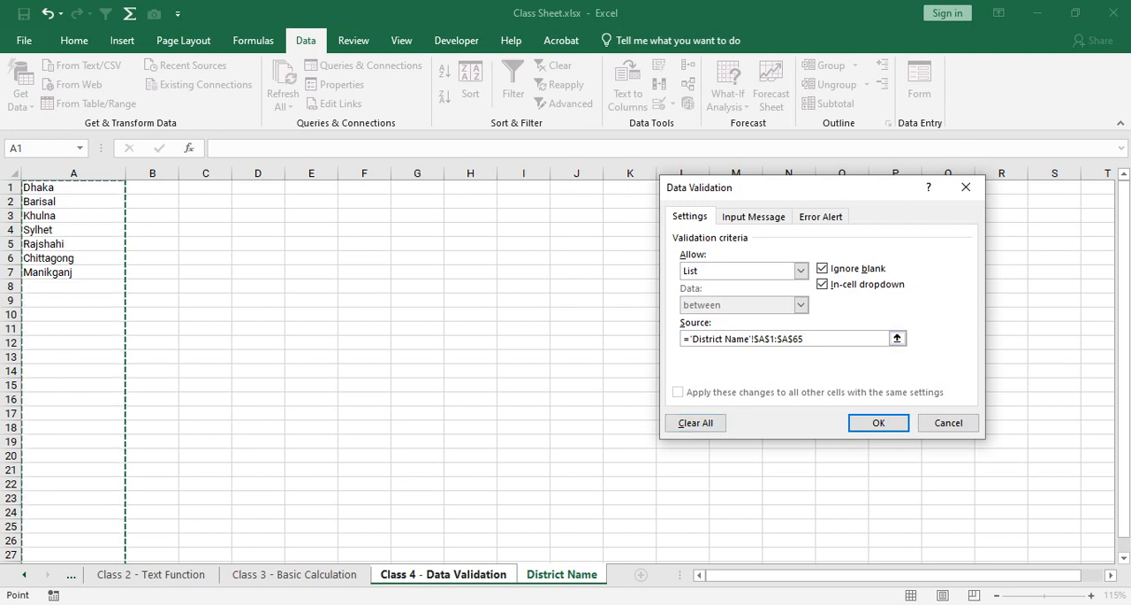
key(Return)
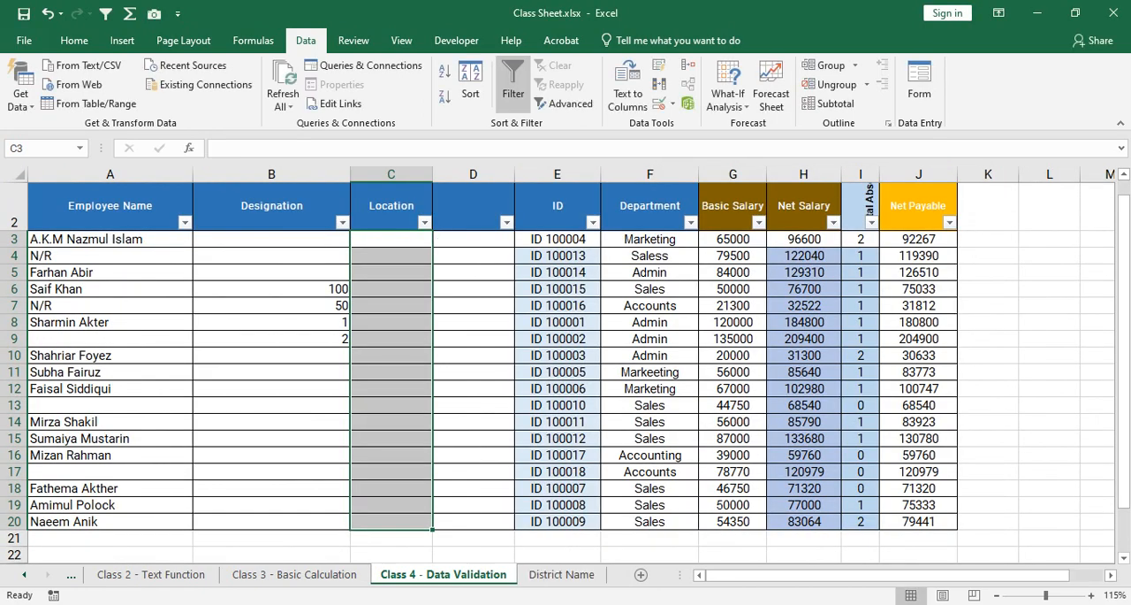
Choose Rajshahi from the location dropdown in cells C3 and C8.
click(391, 322)
click(392, 238)
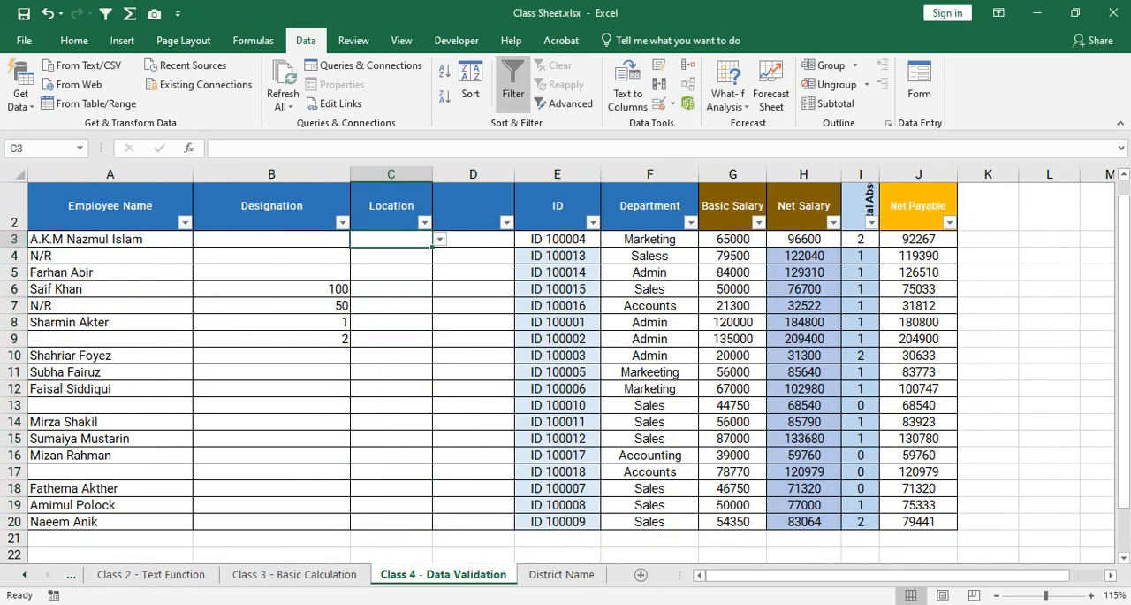
click(440, 240)
click(378, 305)
click(391, 321)
click(440, 322)
click(336, 387)
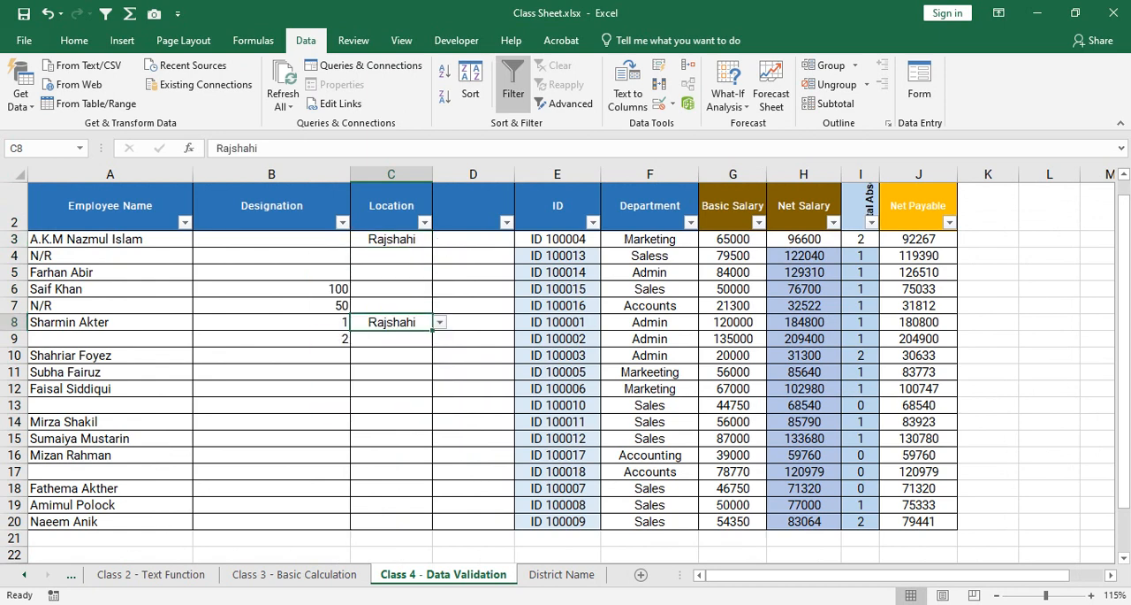
Choose Dhaka from the location dropdown in C11 and Barisal in C4.
click(392, 372)
click(440, 372)
click(331, 387)
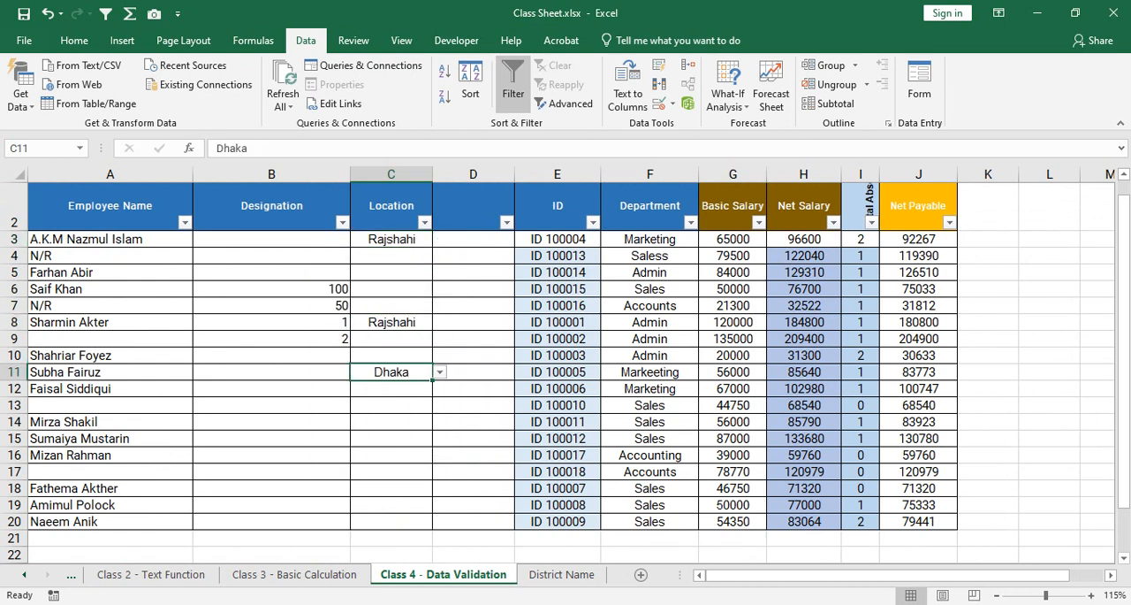
click(392, 256)
click(440, 255)
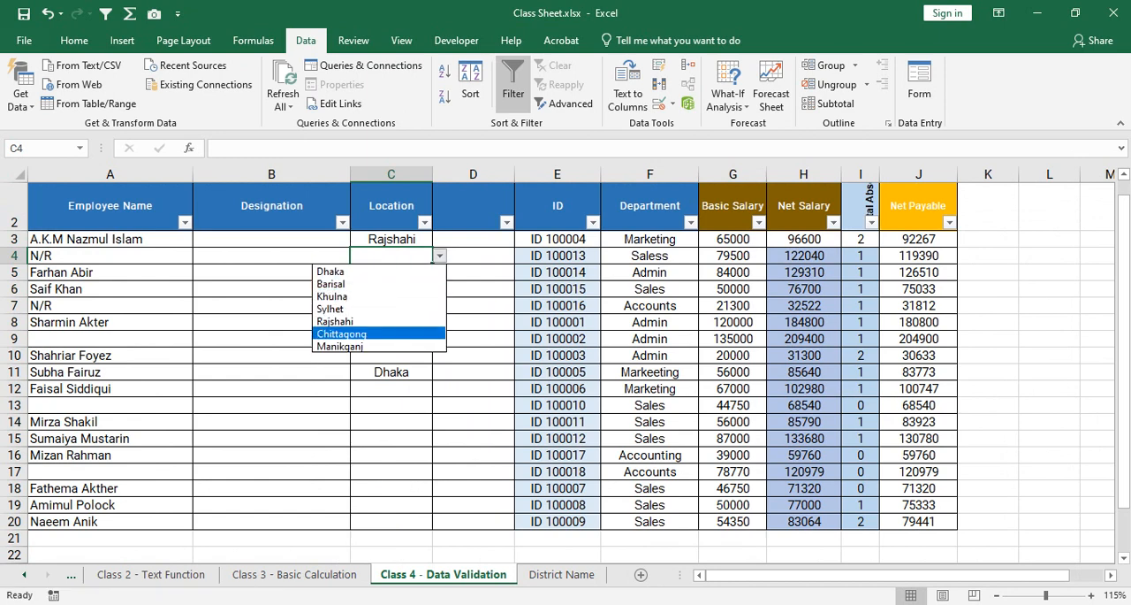
click(332, 282)
click(391, 289)
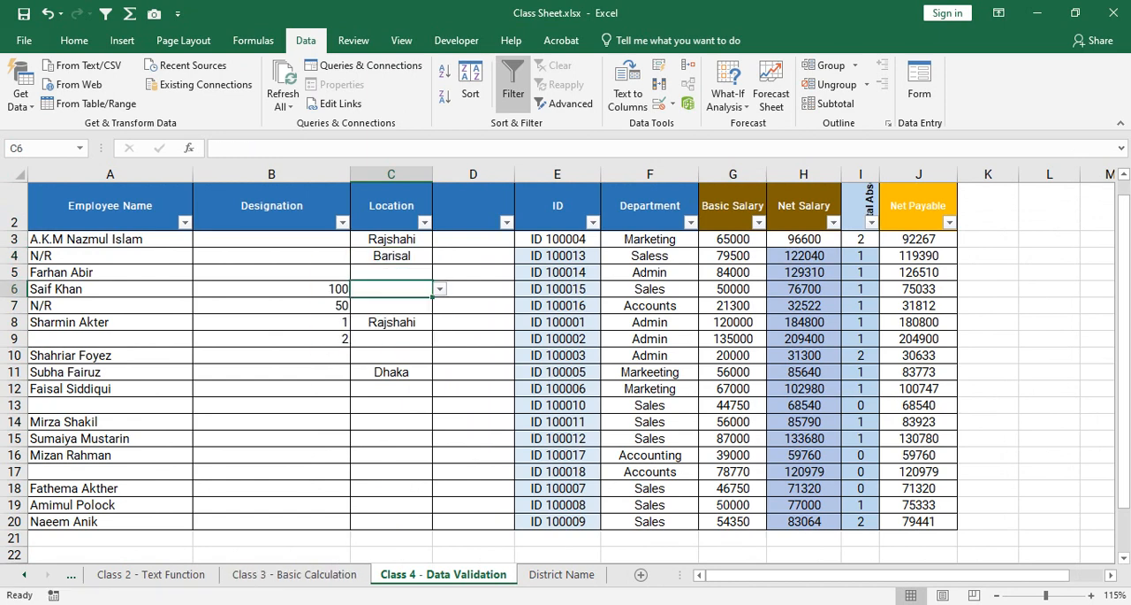
Add Habiganj to the district list in cell A8 of the District Name sheet.
click(561, 573)
click(74, 286)
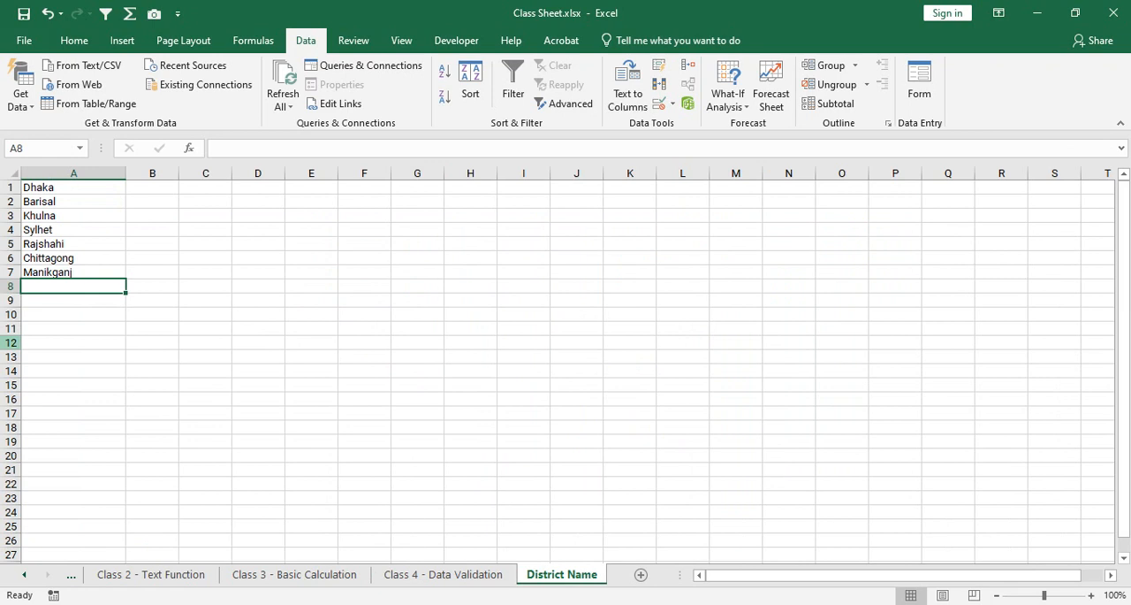
text(Habi)
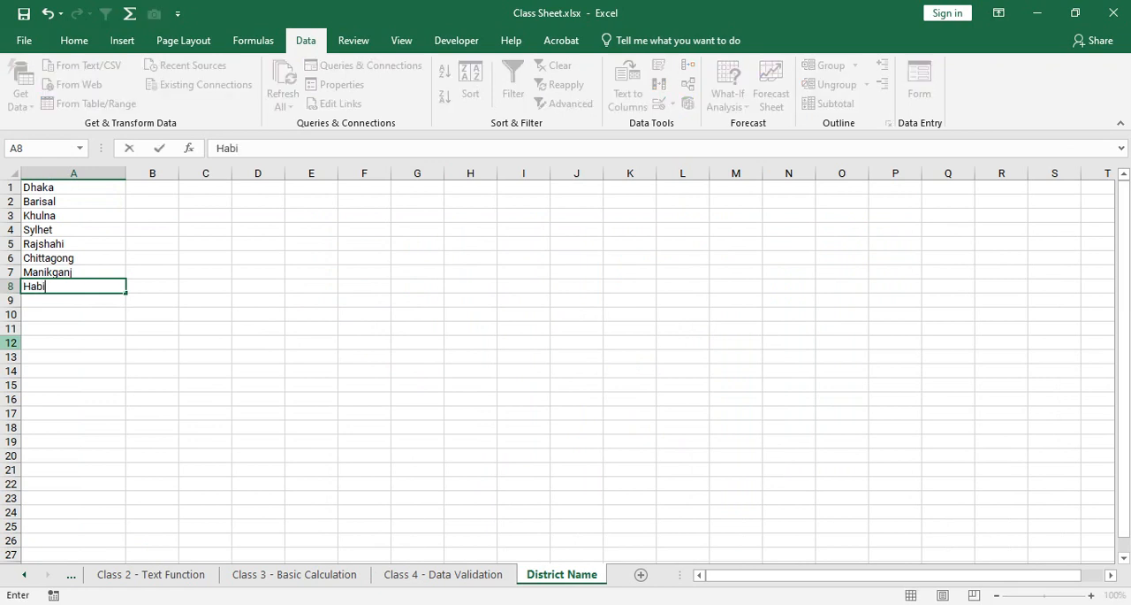
text(gan)
key(Return)
key(BackSpace)
key(Up)
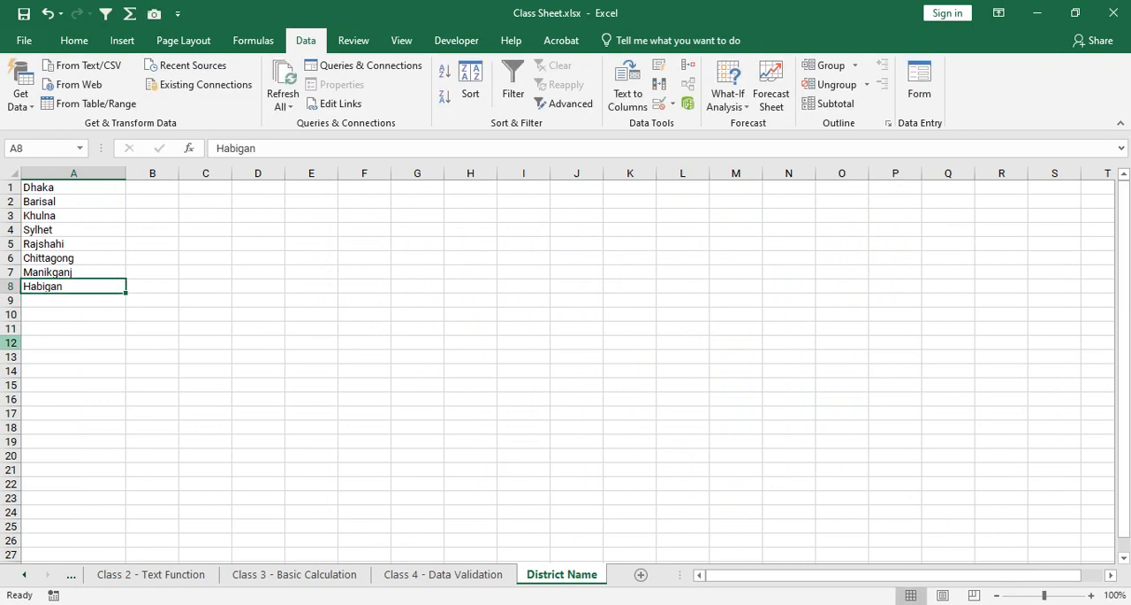
key(F2)
text(j)
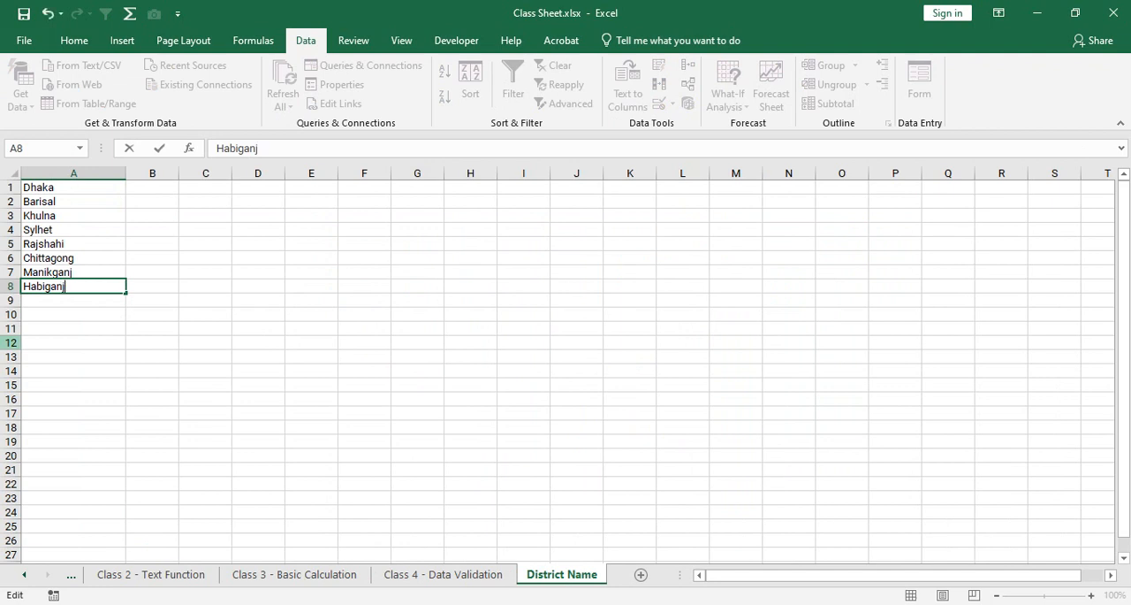
key(Return)
Continue the district list with Sherpur, Gazipur and Narsingdi in cells A9 to A11.
text(Sherpur)
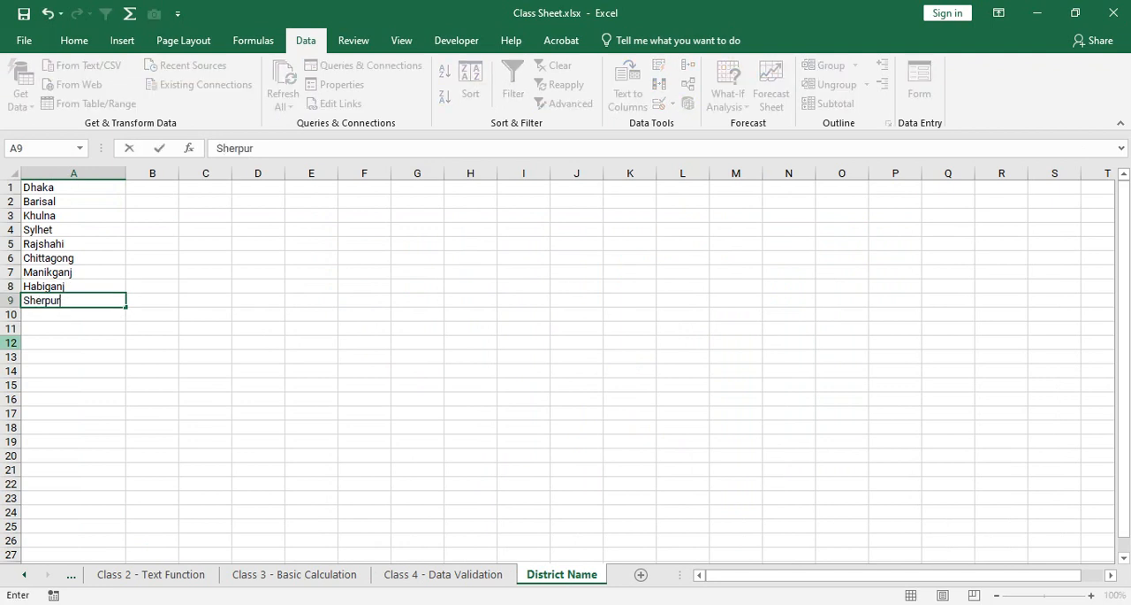
key(Return)
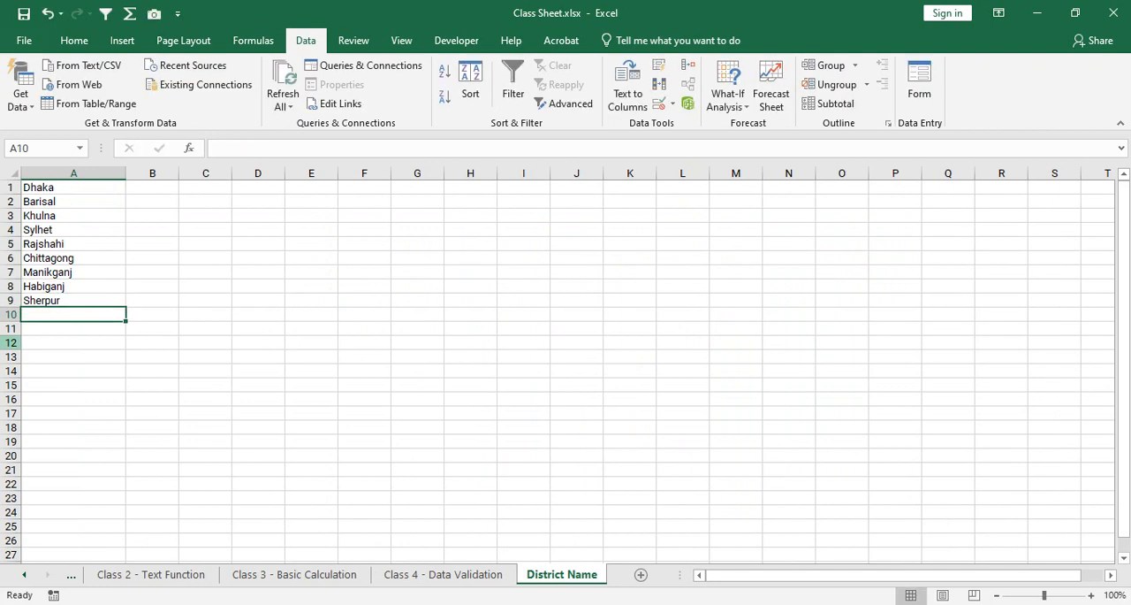
text(Gazipur)
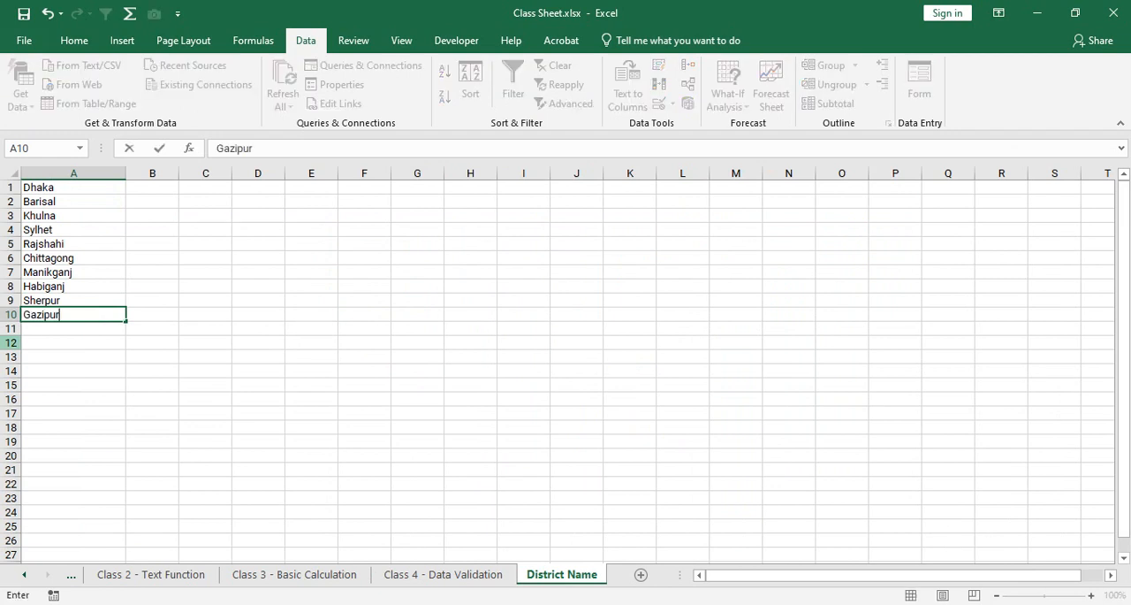
key(Return)
text(Naris)
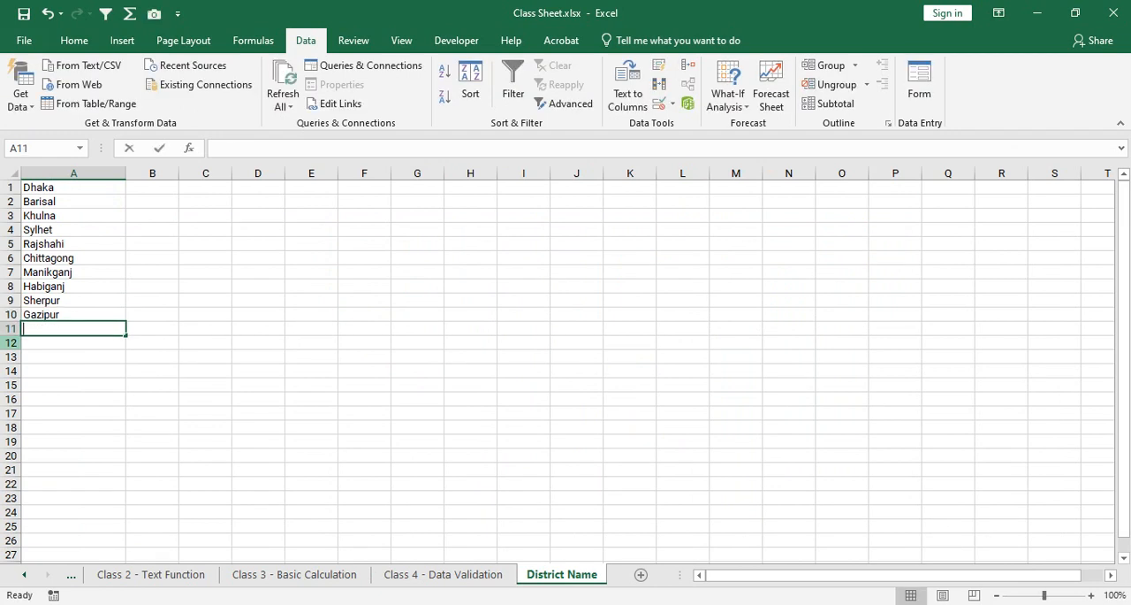
key(BackSpace)
key(BackSpace)
text(singdi)
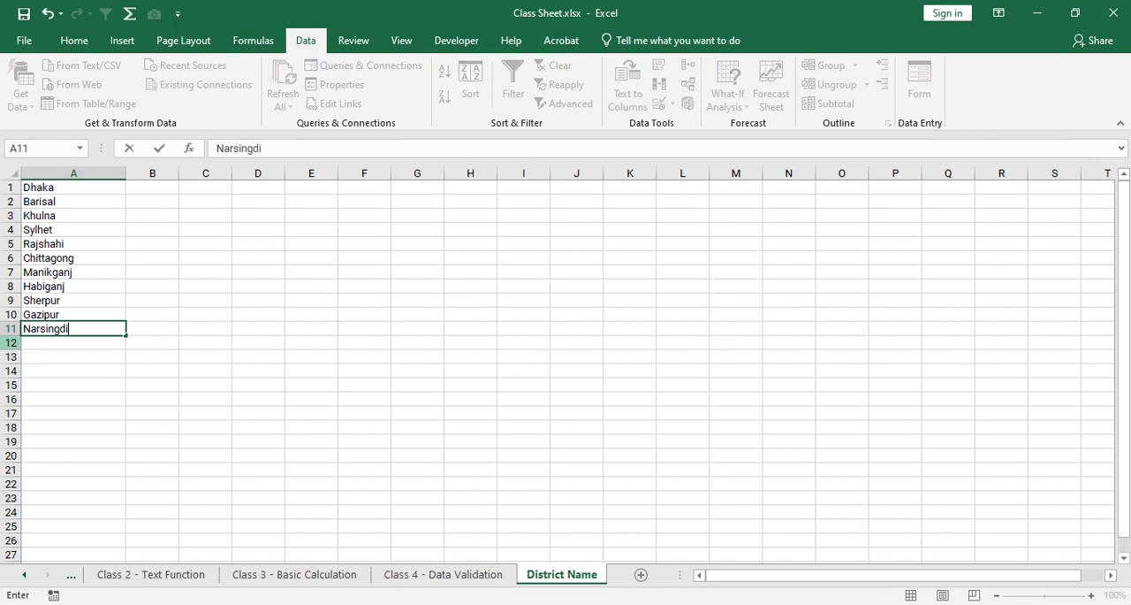
key(Return)
Return to the Class 4 - Data Validation sheet and choose Narsingdi from the location dropdown in C10.
key(ctrl+Page_Up)
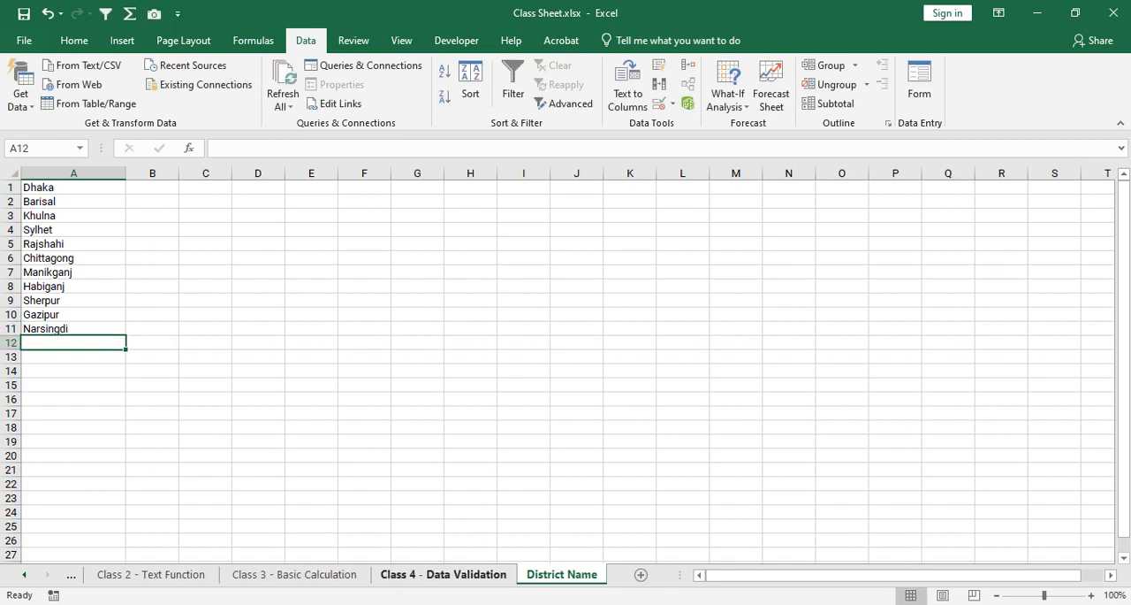
click(392, 355)
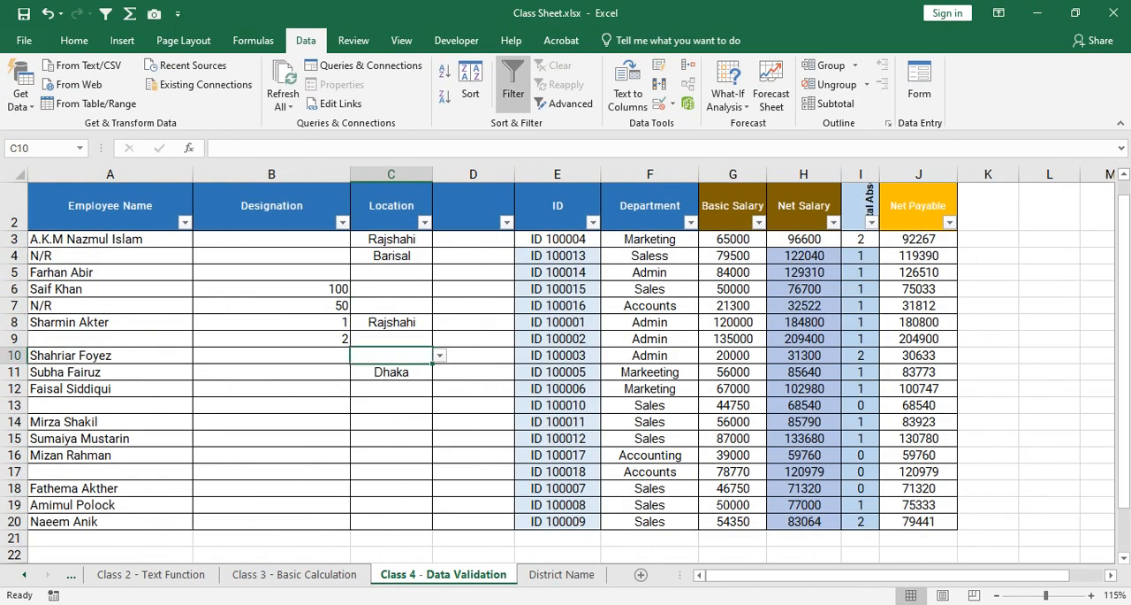
click(440, 356)
scroll(371, 396, down, 3)
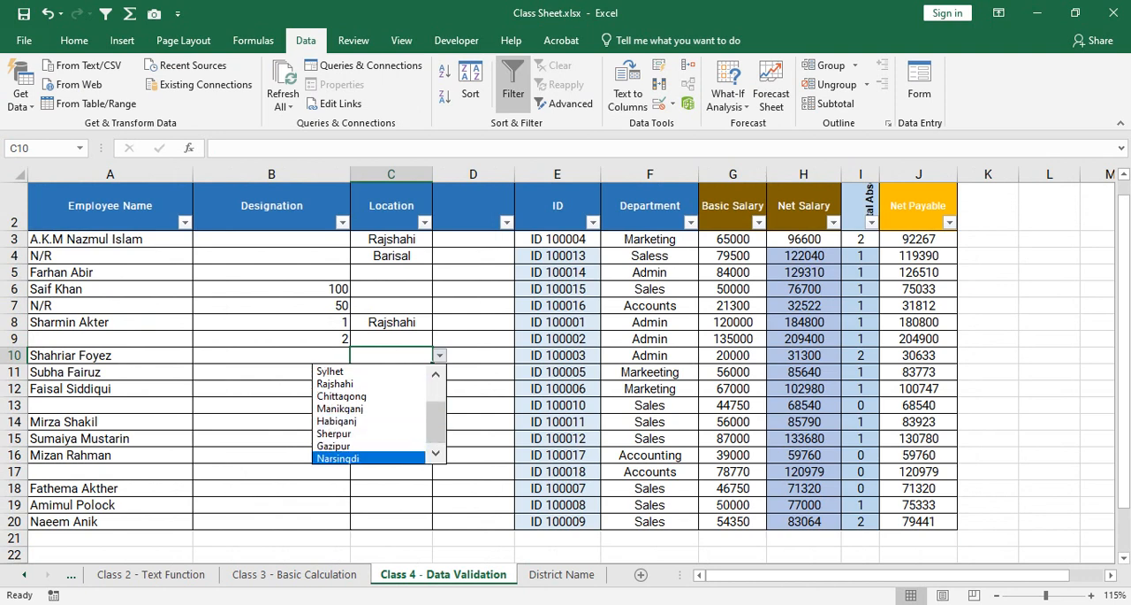
click(353, 458)
Choose Rajshahi from the location dropdown in C13 and Sylhet in C15.
click(391, 405)
click(440, 405)
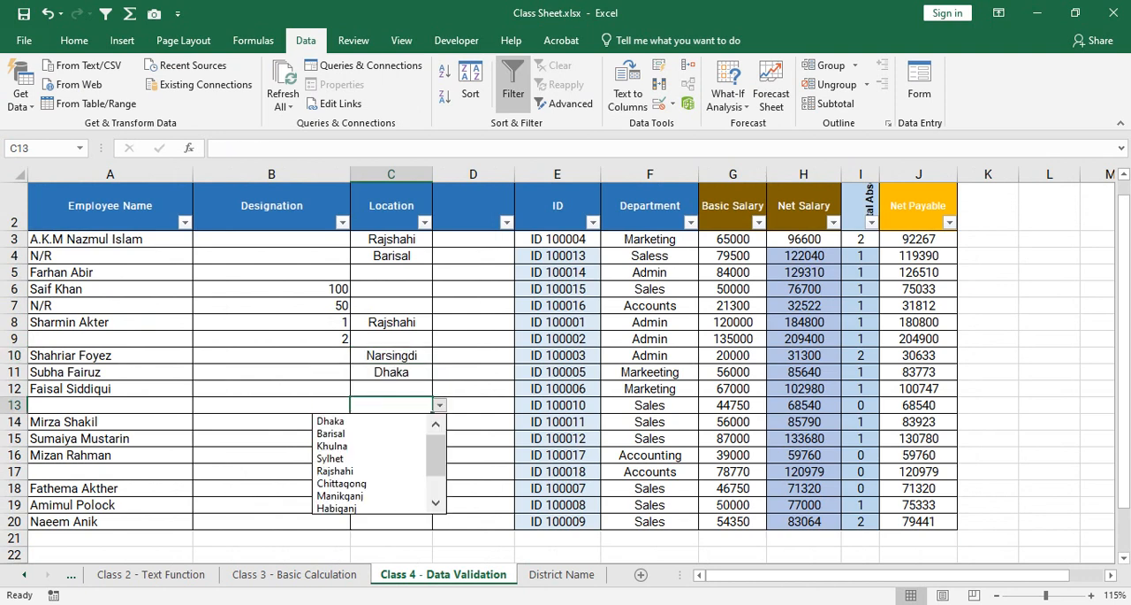
click(353, 467)
click(391, 438)
click(439, 439)
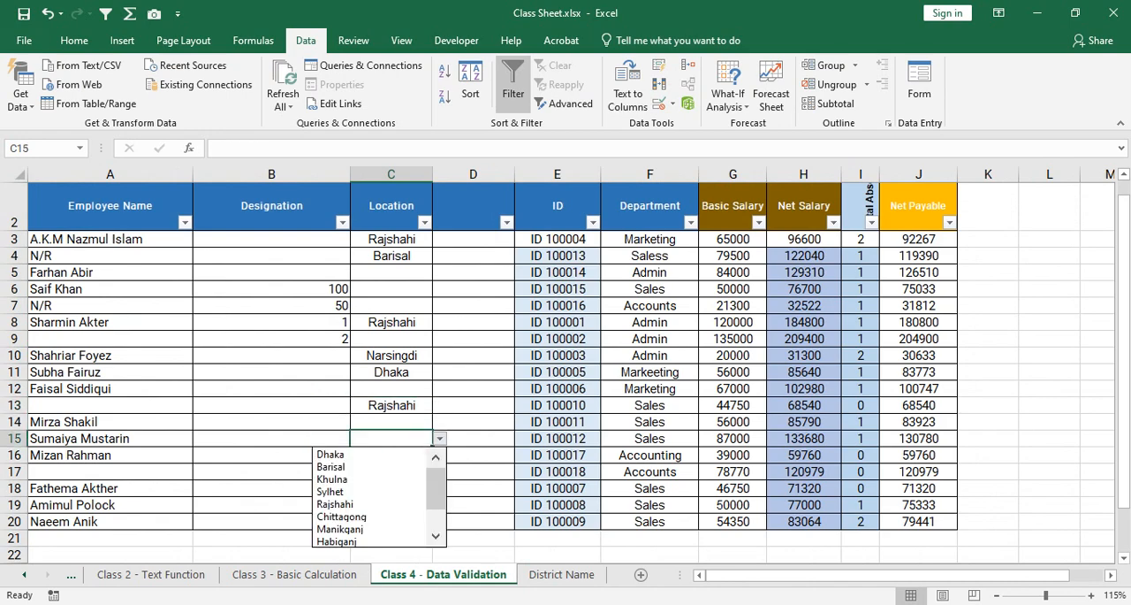
click(353, 486)
Look over the source rows on the District Name sheet, then view the location dropdown in C7 without choosing a district.
click(561, 574)
scroll(565, 367, down, 14)
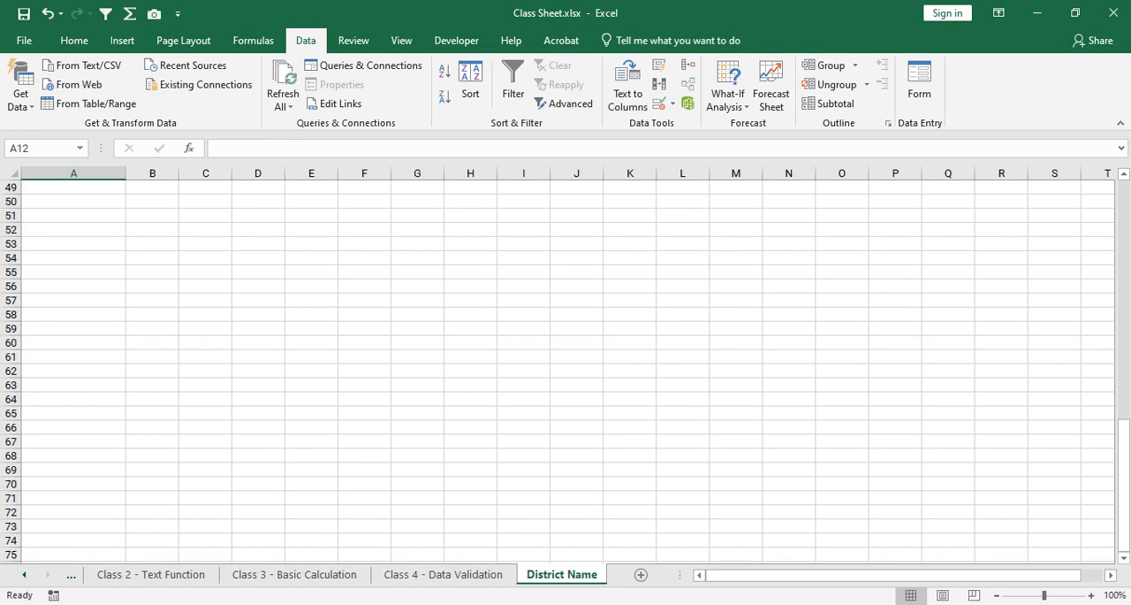
scroll(565, 367, up, 13)
scroll(565, 366, up, 1)
click(73, 427)
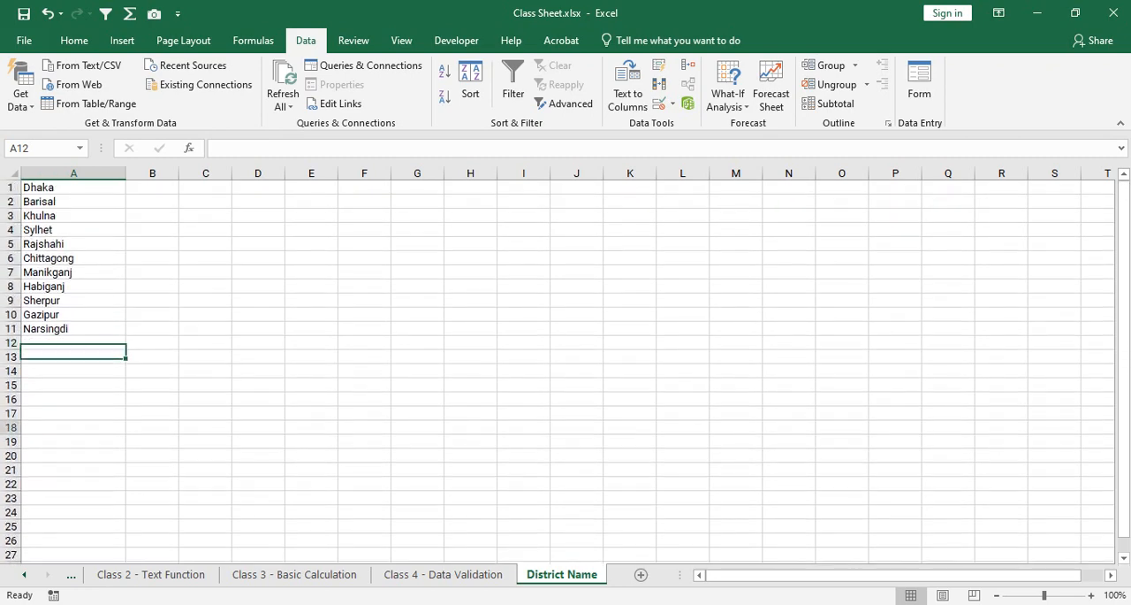
key(ctrl+Page_Up)
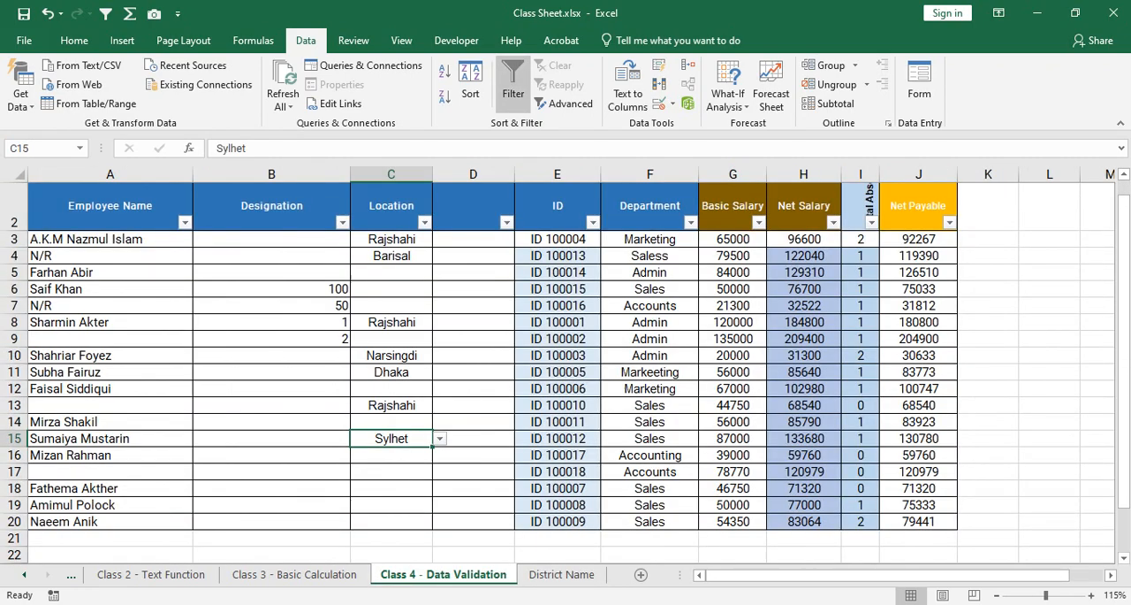
click(392, 306)
click(439, 306)
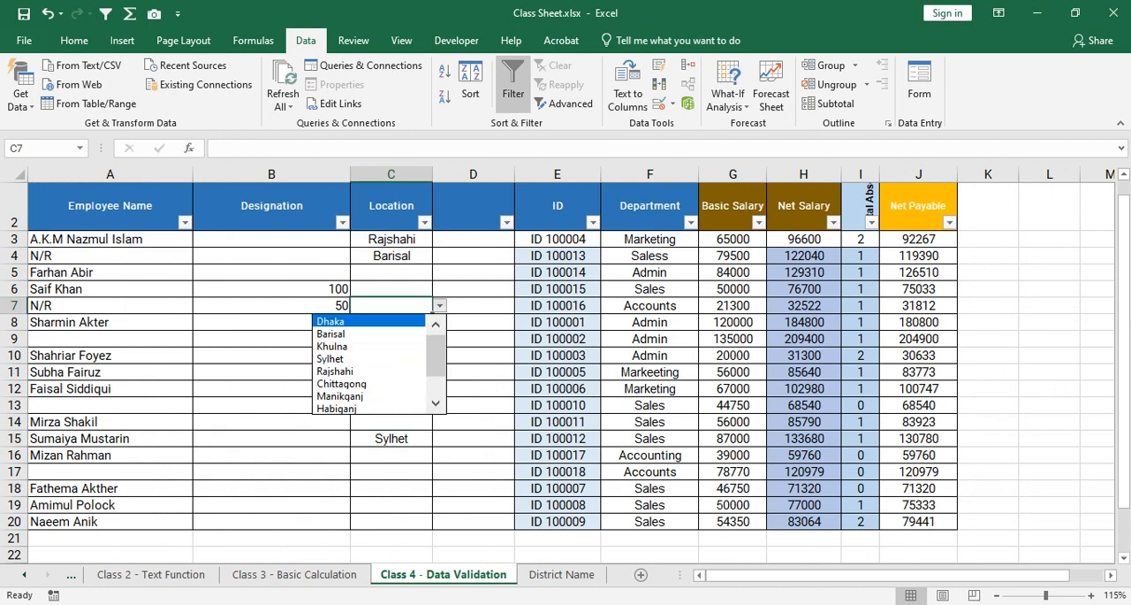
key(Escape)
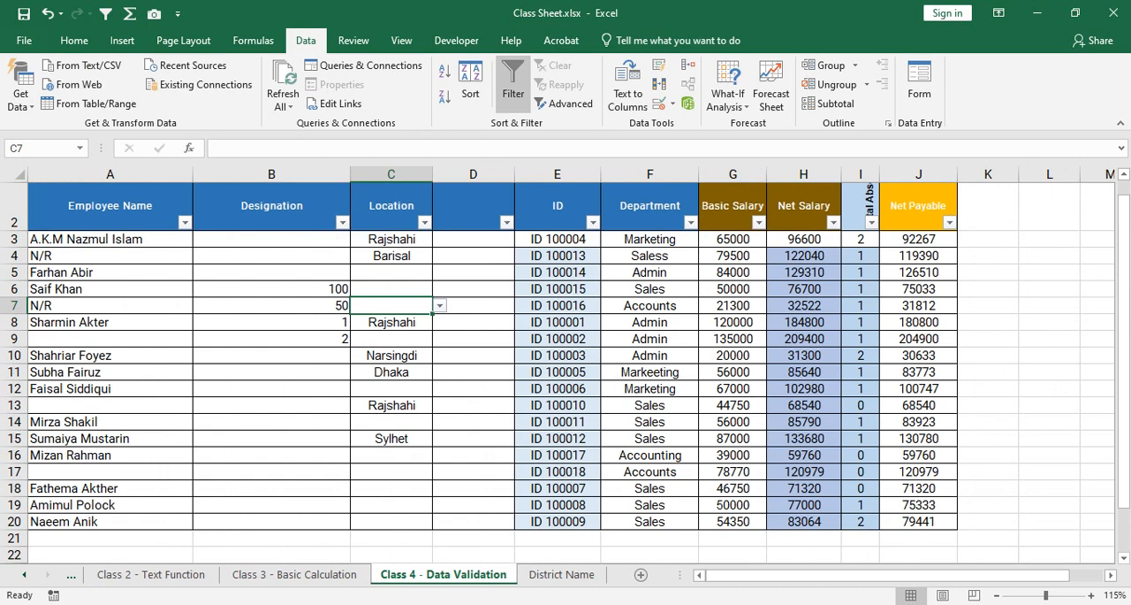
On the District Name sheet, start a designation list by entering Managing Director in B1.
key(ctrl+Page_Down)
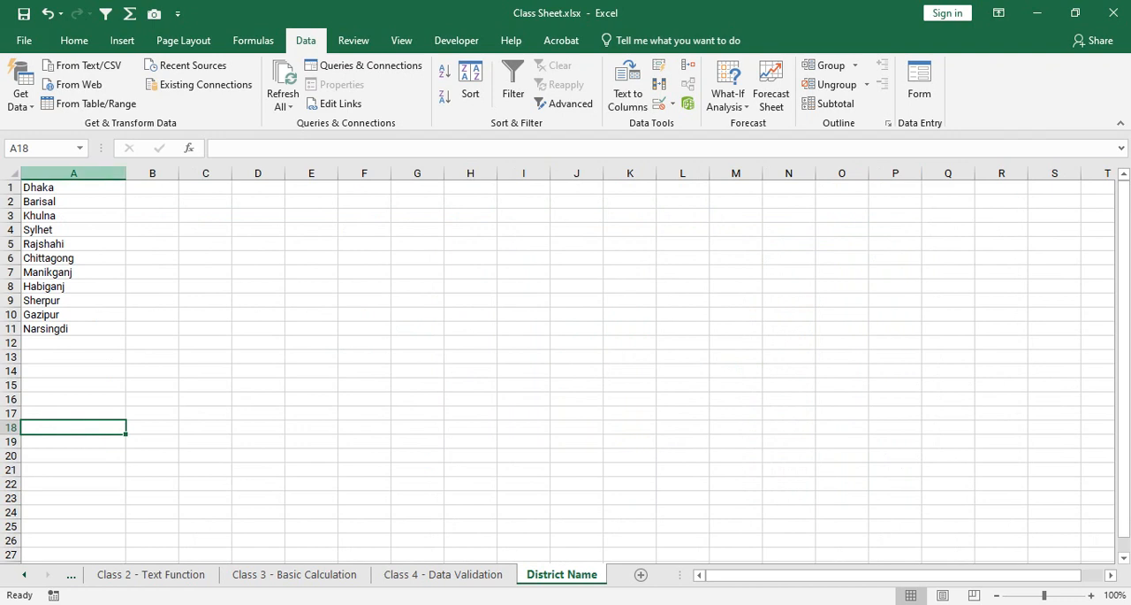
drag(74, 186, 73, 456)
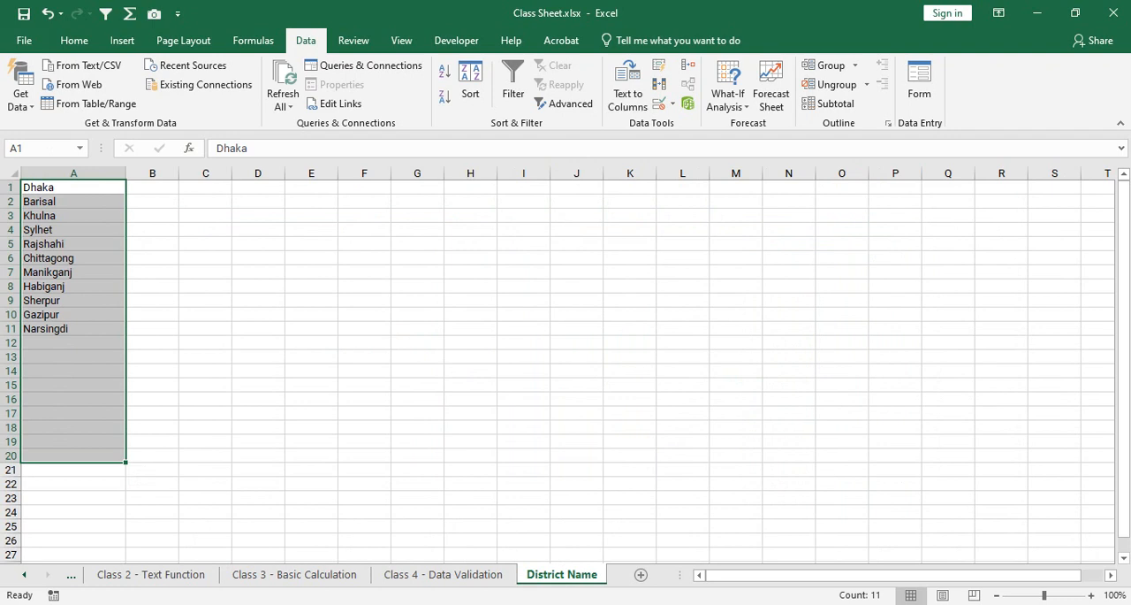
drag(152, 186, 152, 229)
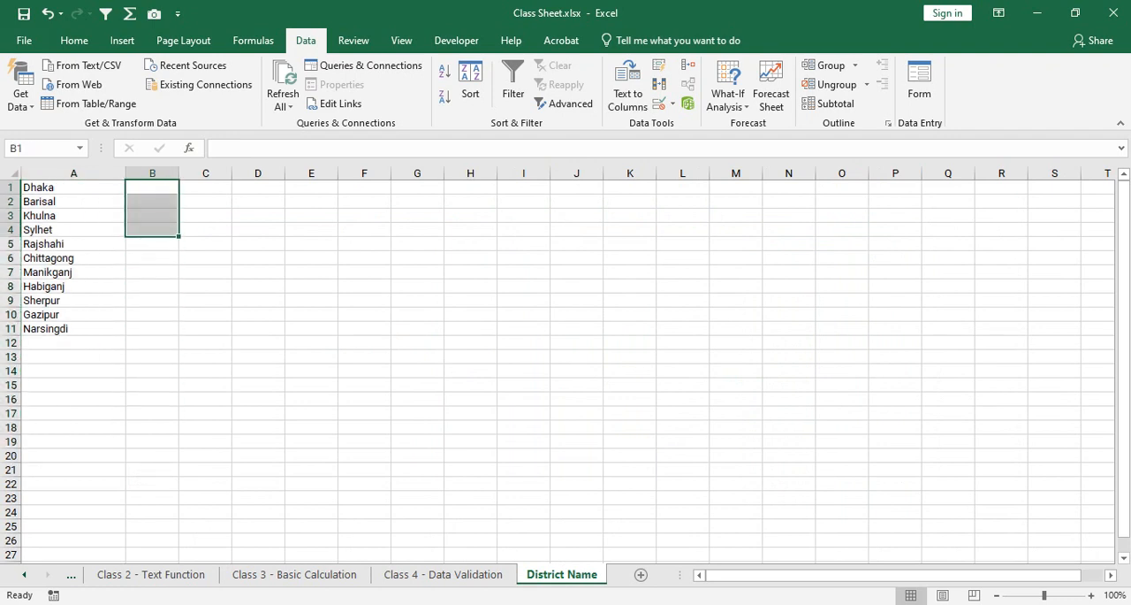
click(152, 186)
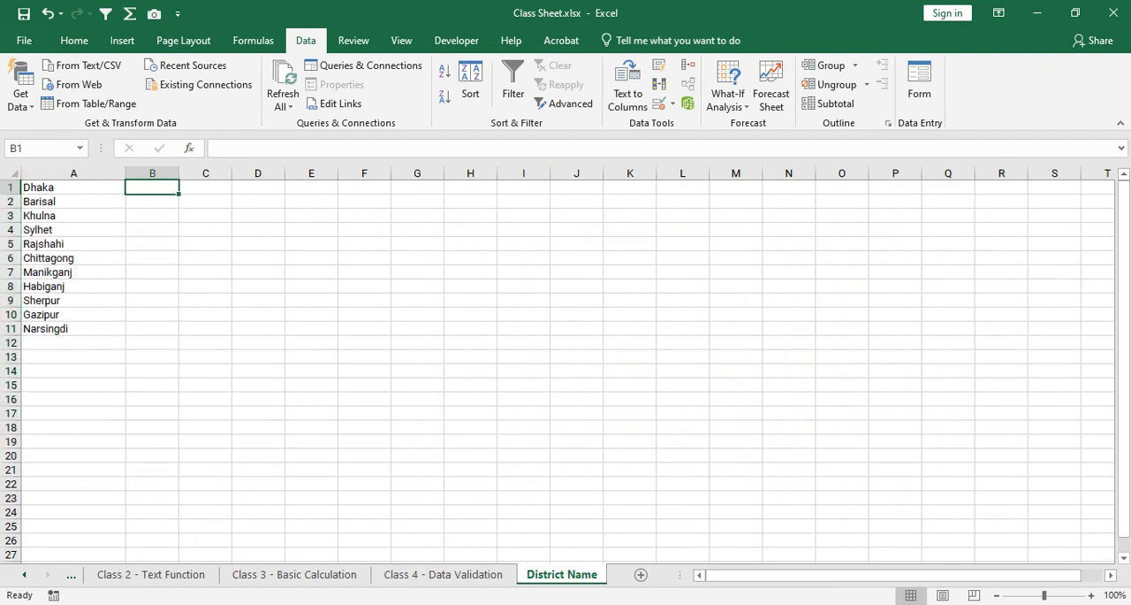
text(MAN)
key(BackSpace)
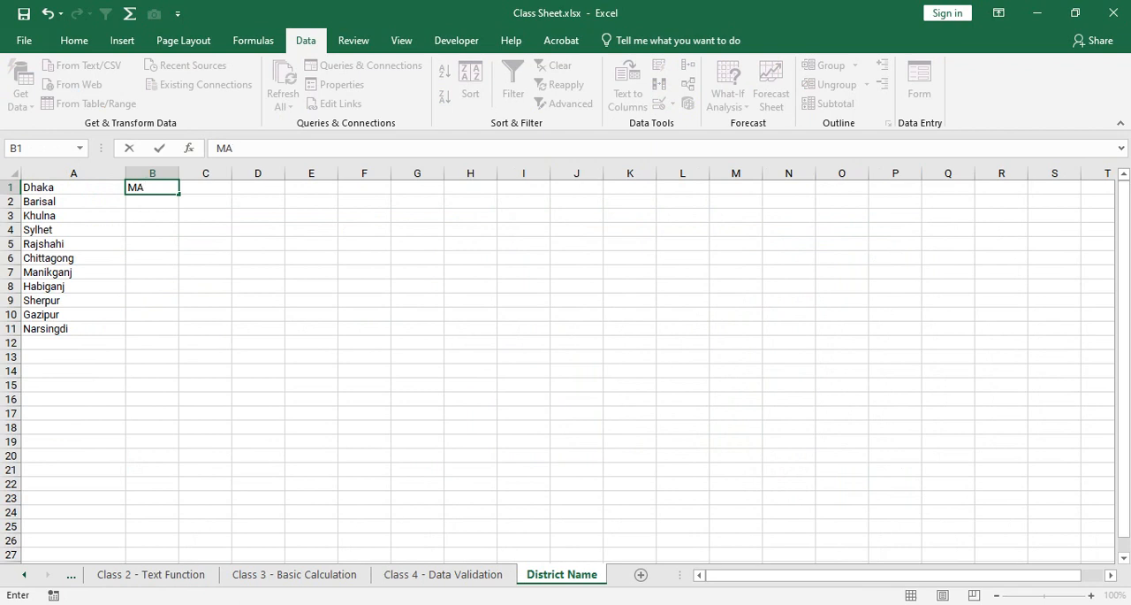
key(BackSpace)
text(anaging Director)
key(Return)
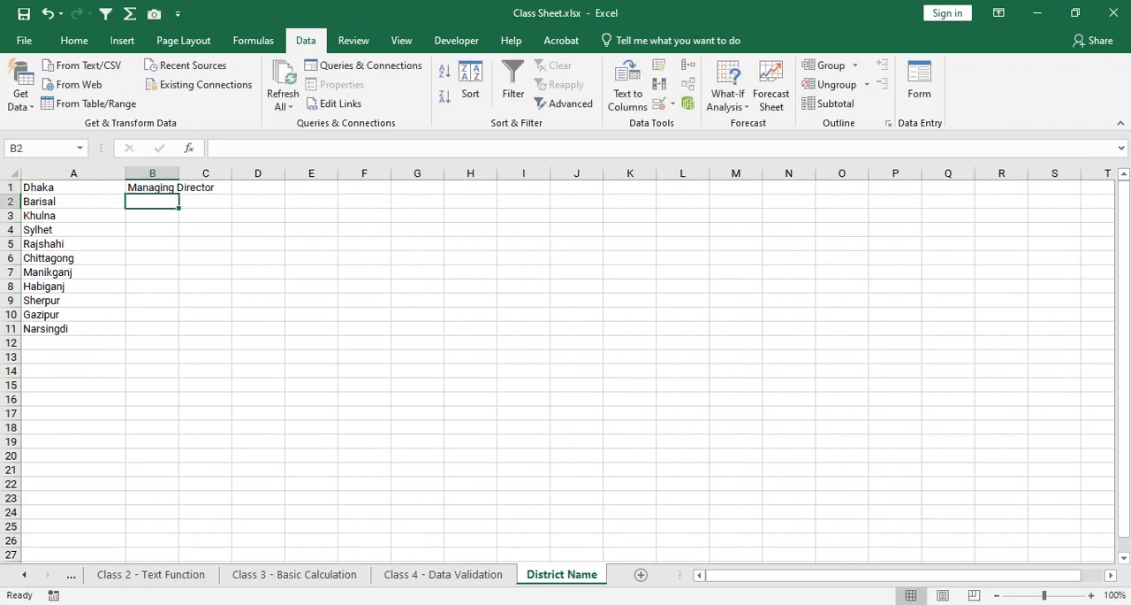
Enter Deputy Managing Director in B2 and widen column B to make room for the designations.
text(D)
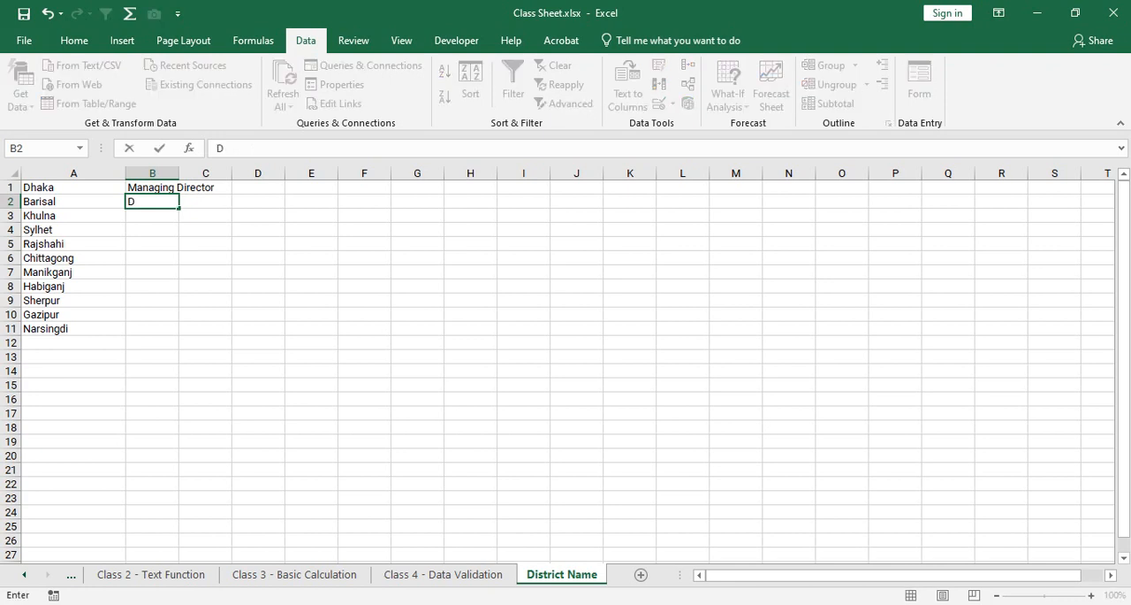
text(eputy Managing)
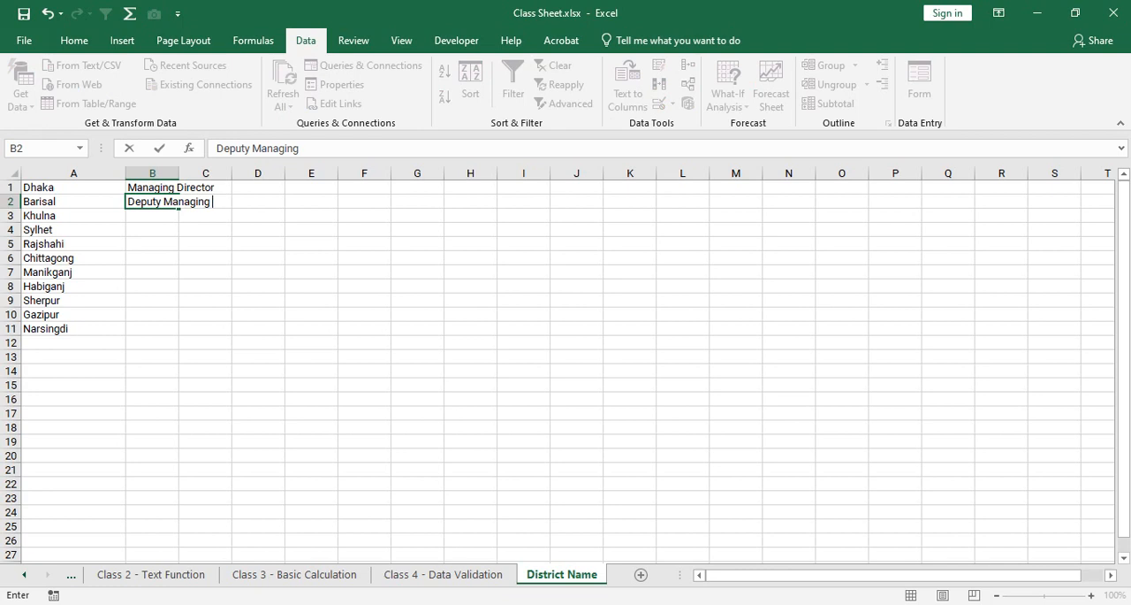
text( Director)
key(Return)
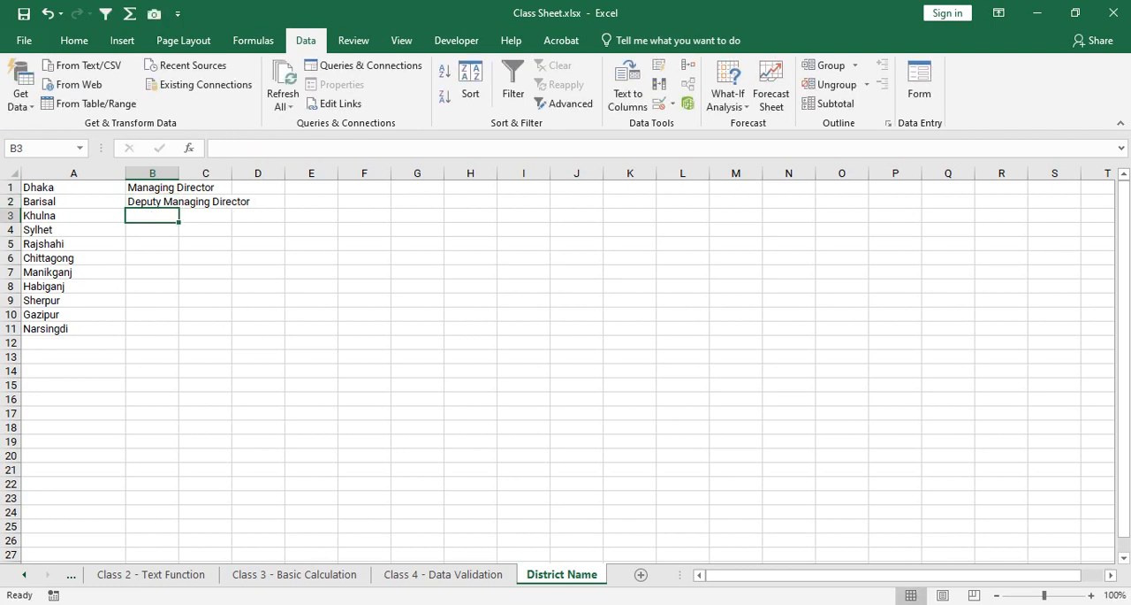
drag(179, 172, 248, 173)
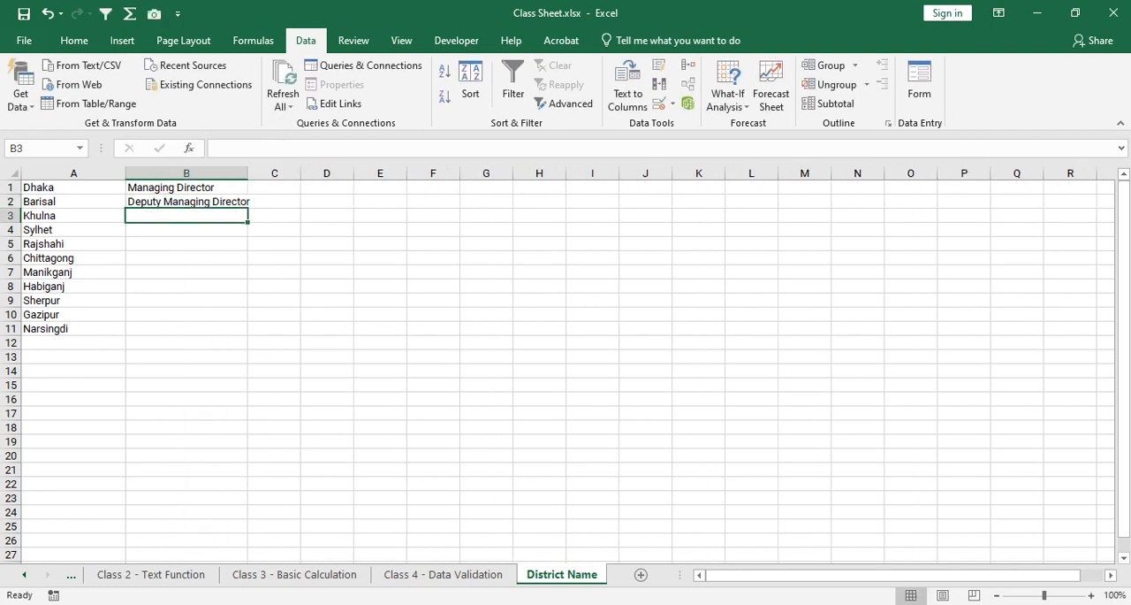
drag(186, 216, 186, 316)
click(186, 328)
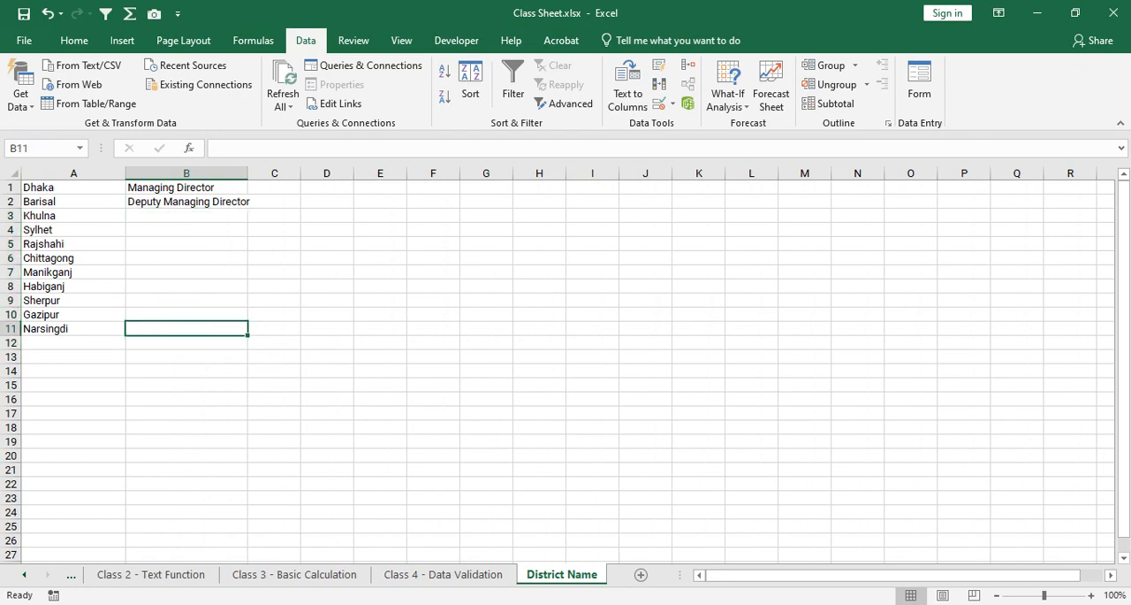
On the Class 4 - Data Validation sheet, apply List validation to B3:B20 with source ='District Name'!$B$1:$B$12.
click(443, 573)
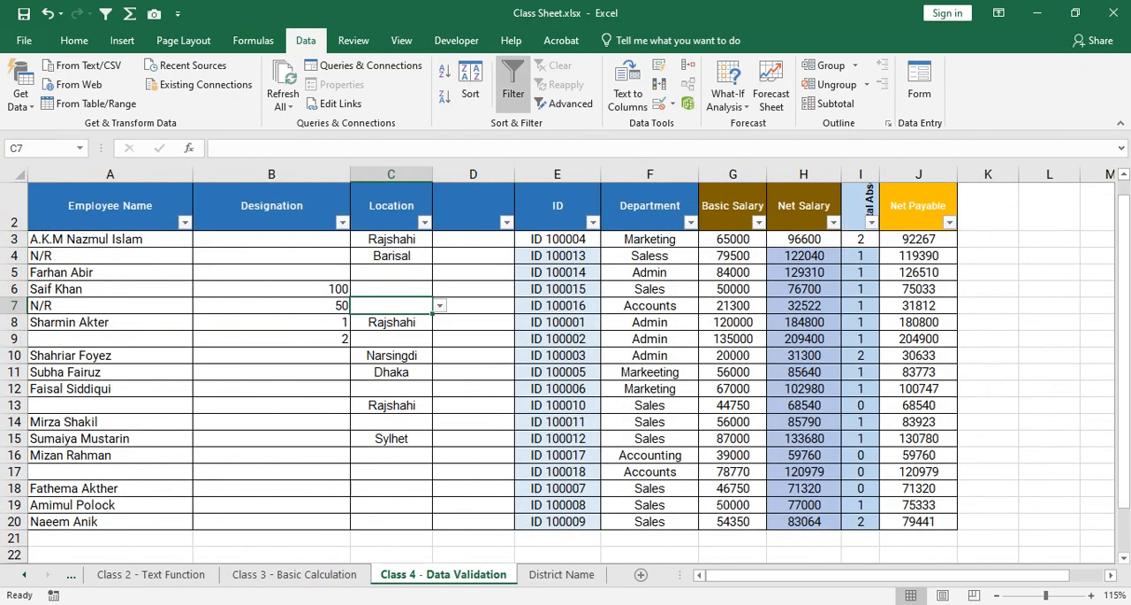
drag(272, 239, 271, 524)
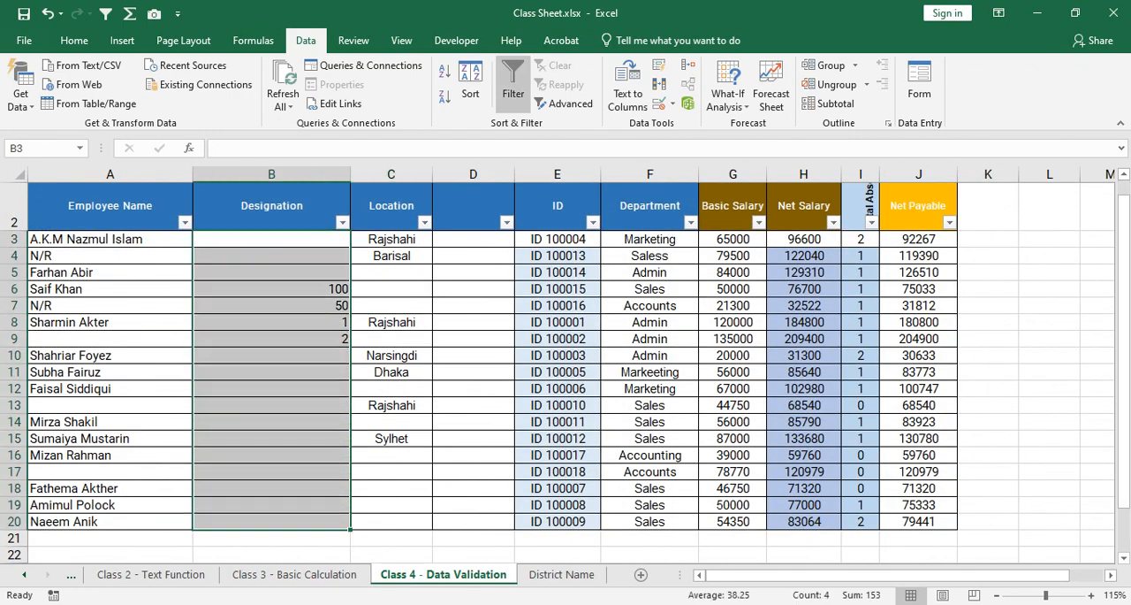
click(661, 103)
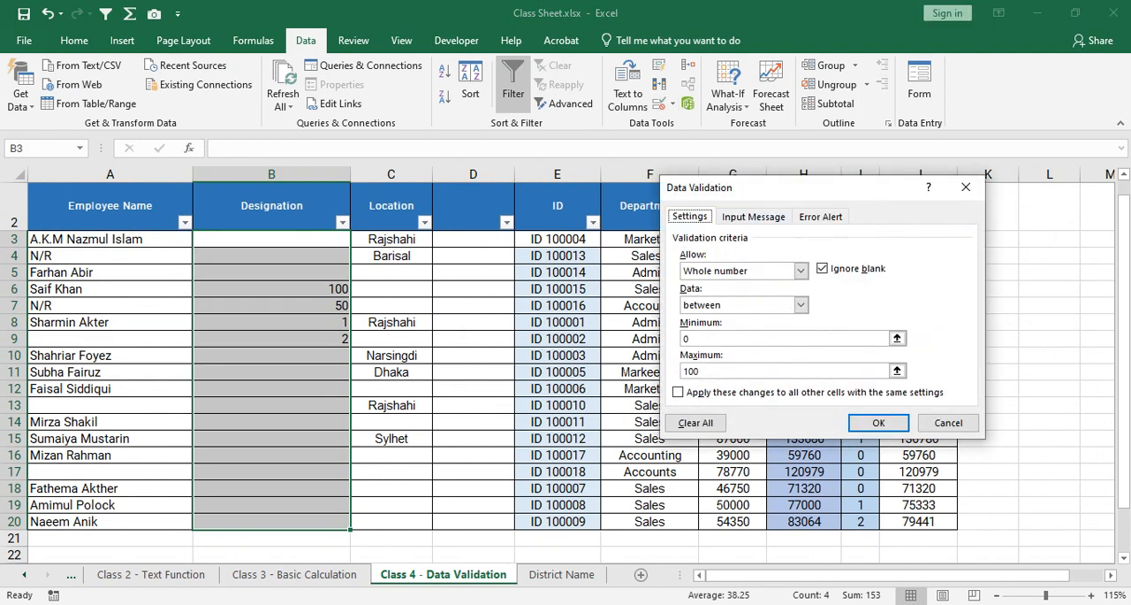
click(801, 270)
key(Down)
key(Down)
key(Return)
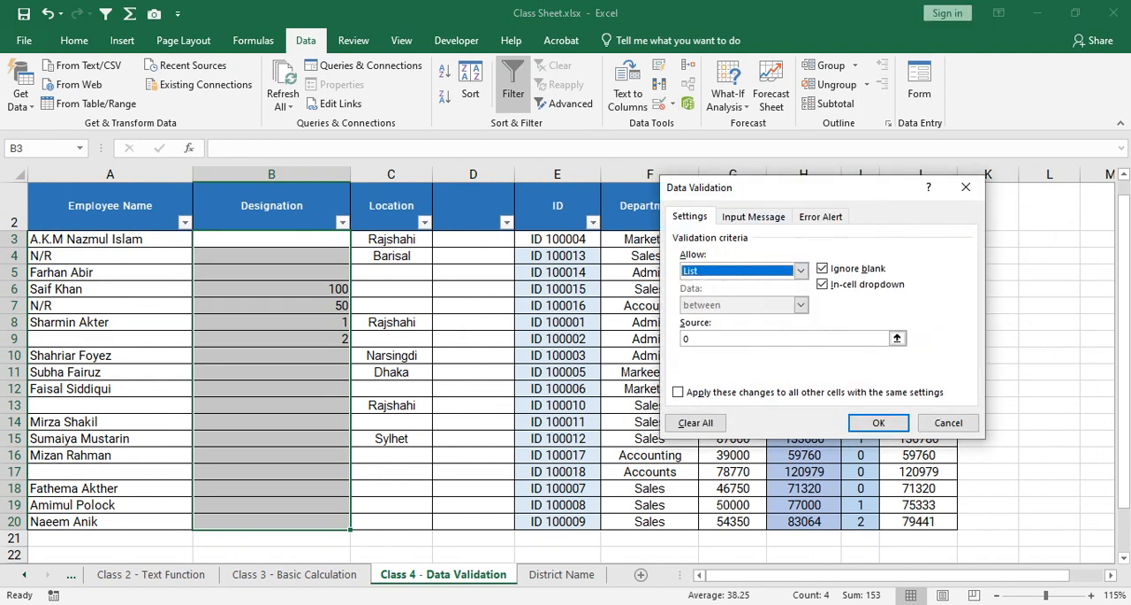
drag(694, 339, 681, 338)
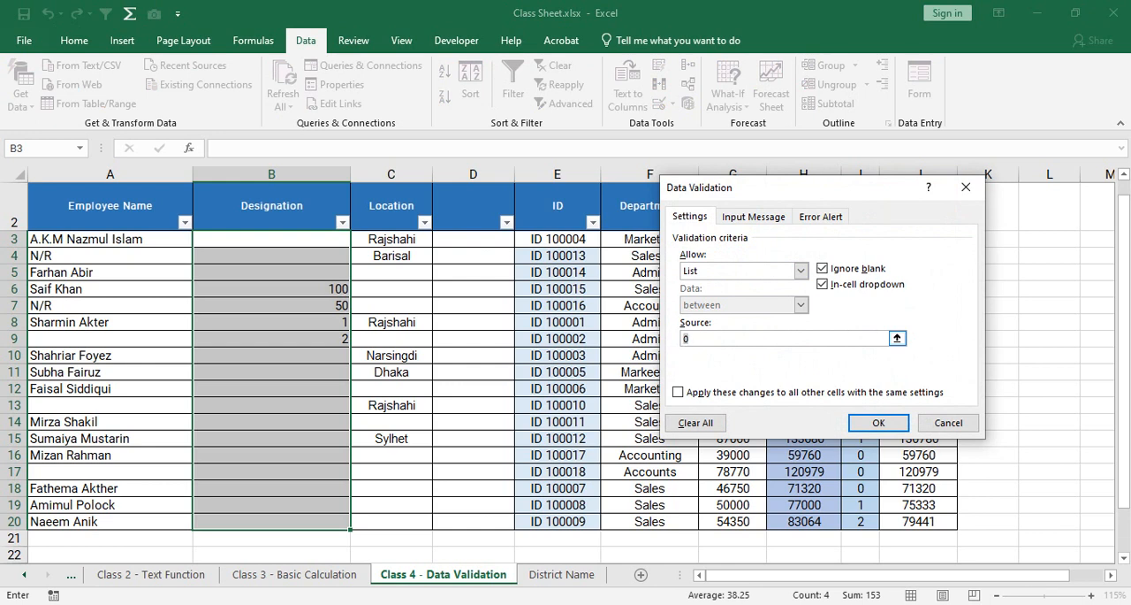
click(562, 574)
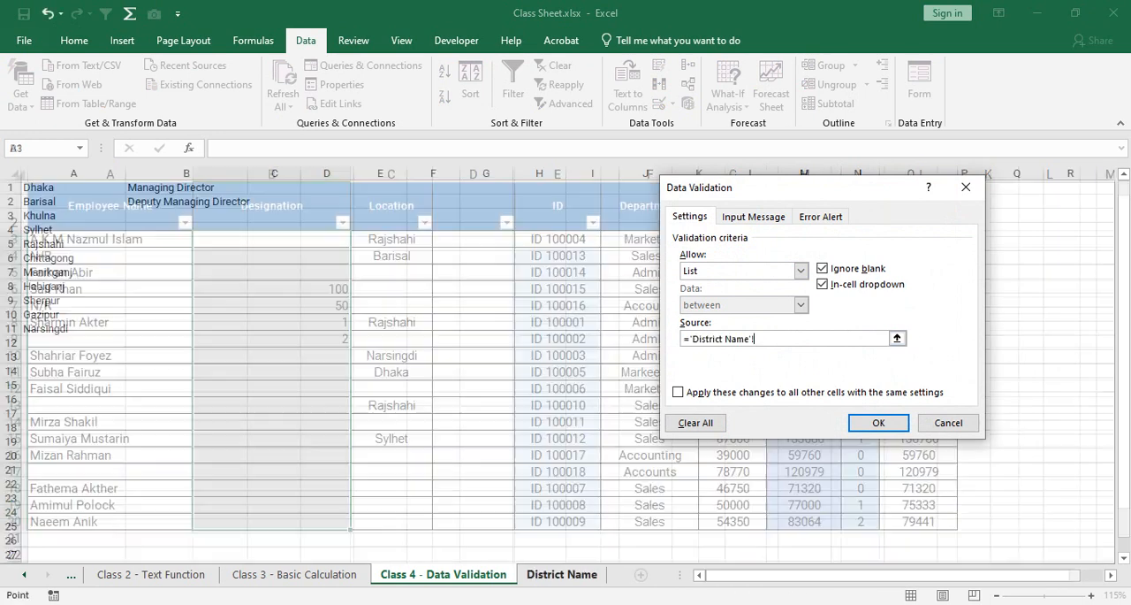
drag(185, 187, 186, 343)
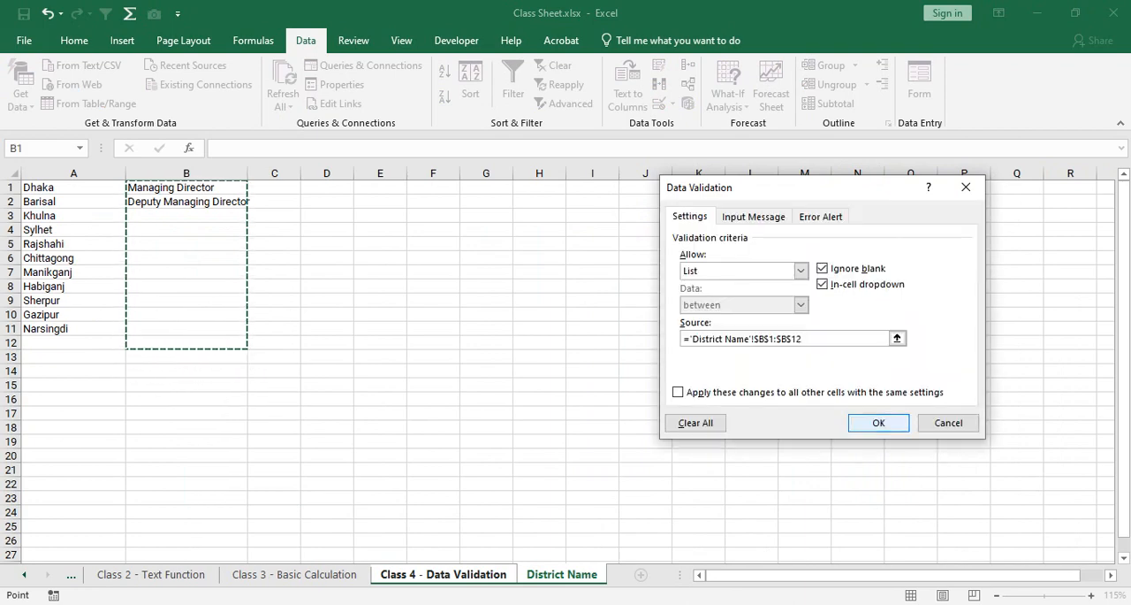
click(878, 422)
Clear the old contents of the Designation cells B3:B20.
right_click(311, 248)
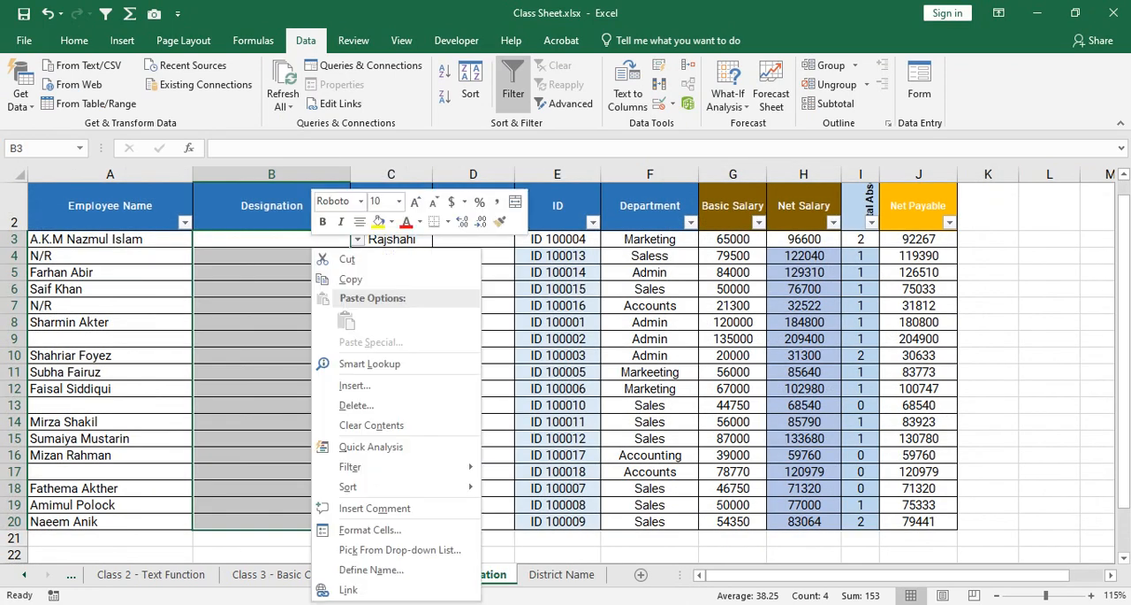
click(354, 426)
click(283, 289)
Choose Managing Director from the designation dropdown in B3 and Deputy Managing Director in B5.
click(283, 240)
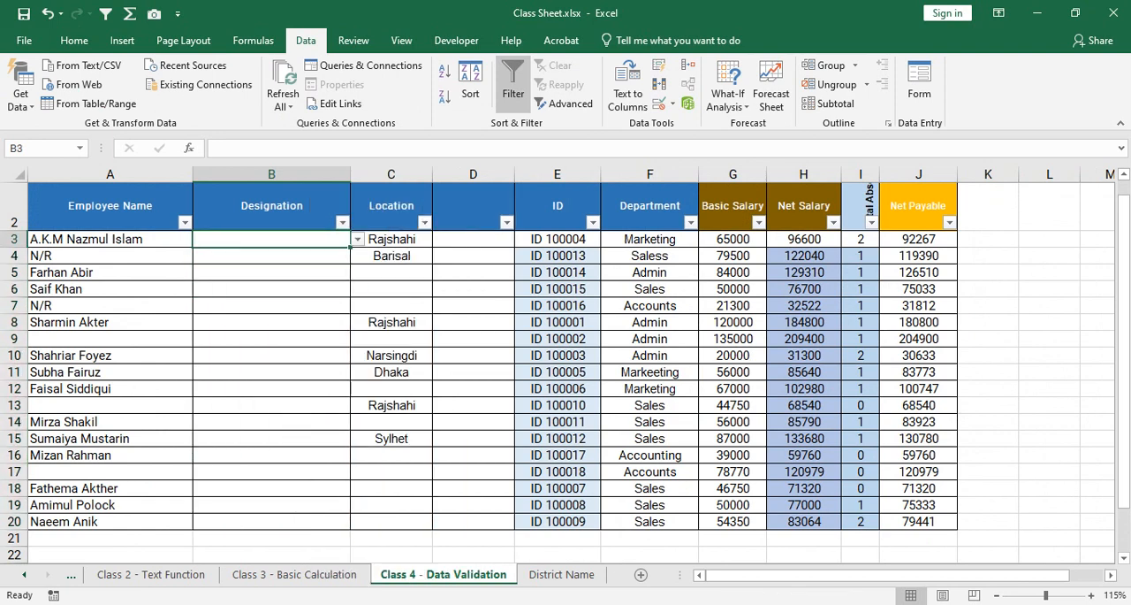
click(358, 240)
click(358, 240)
click(358, 240)
drag(356, 299, 356, 283)
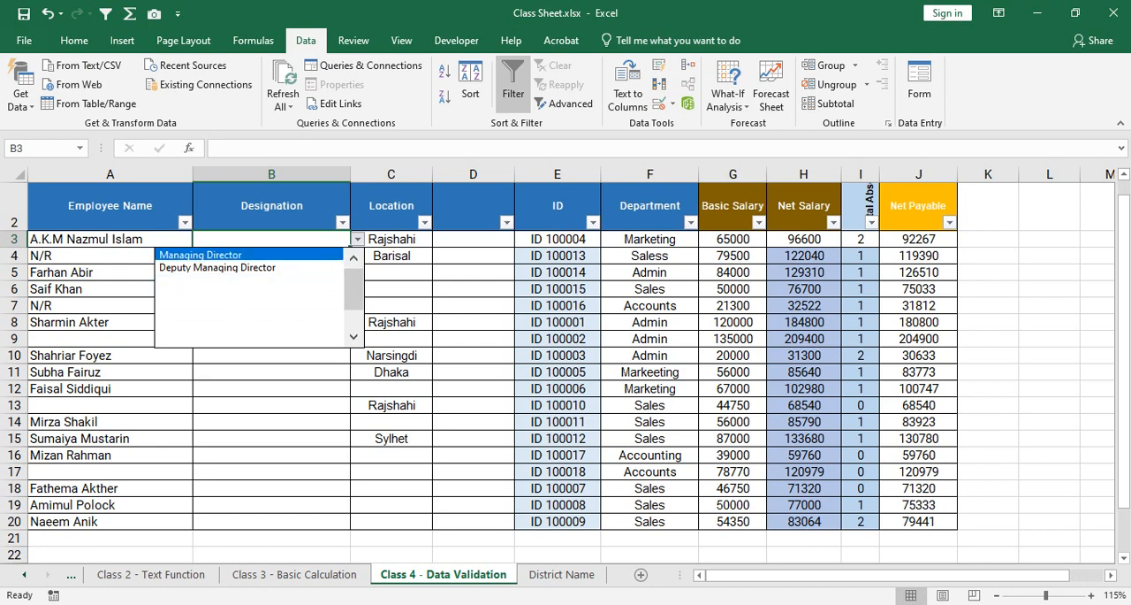
click(256, 254)
click(283, 273)
click(358, 273)
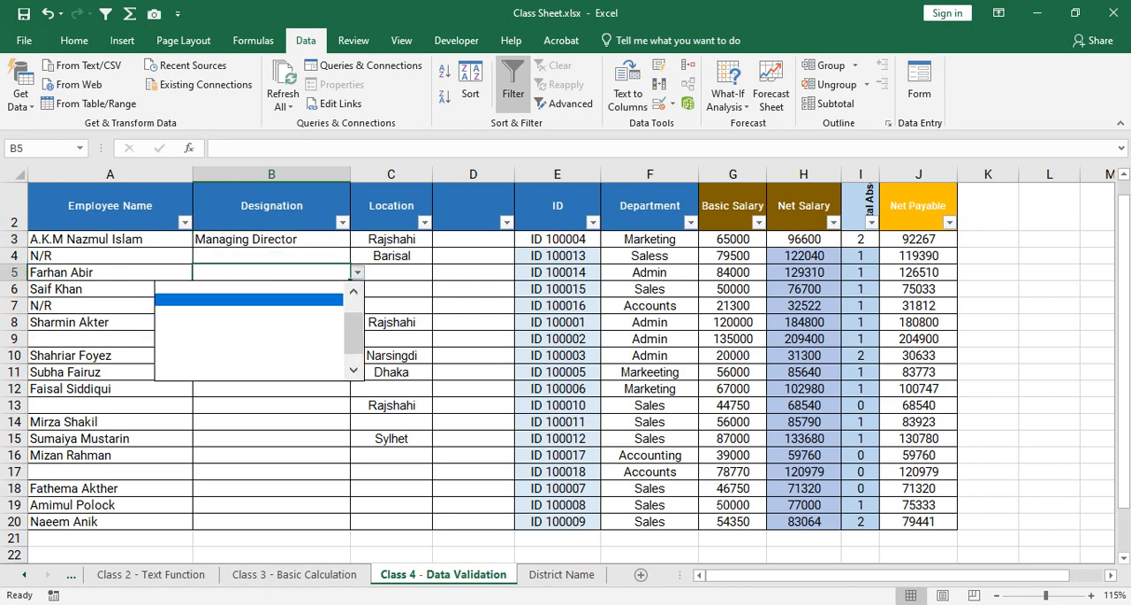
scroll(265, 312, up, 2)
click(256, 301)
click(271, 338)
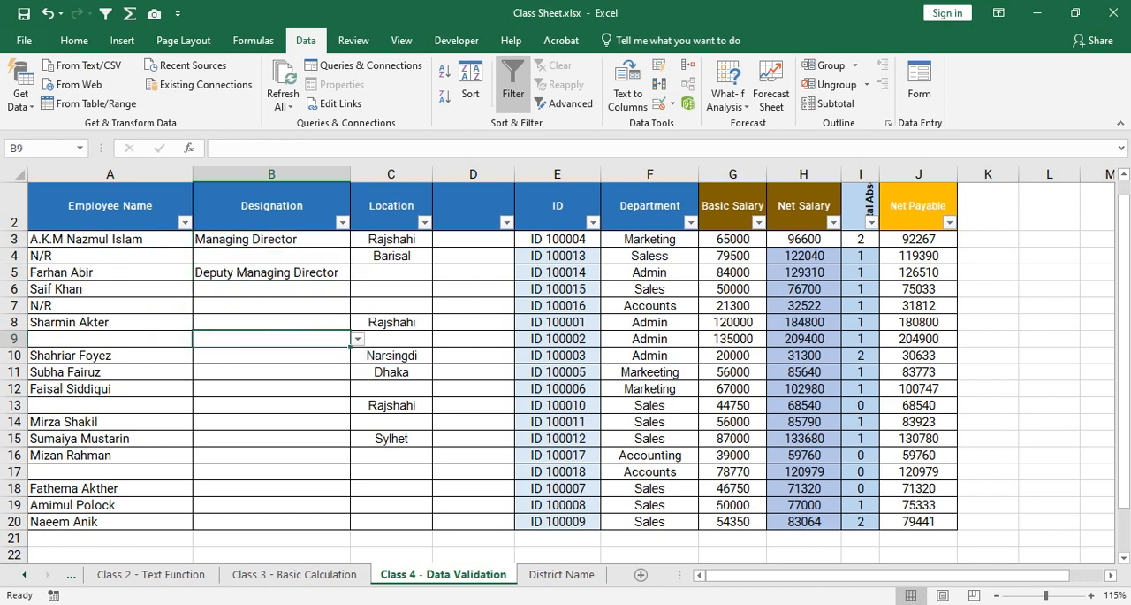
Extend the designation list on the District Name sheet with Manager in B3 and General Manager in B4.
click(562, 575)
click(186, 216)
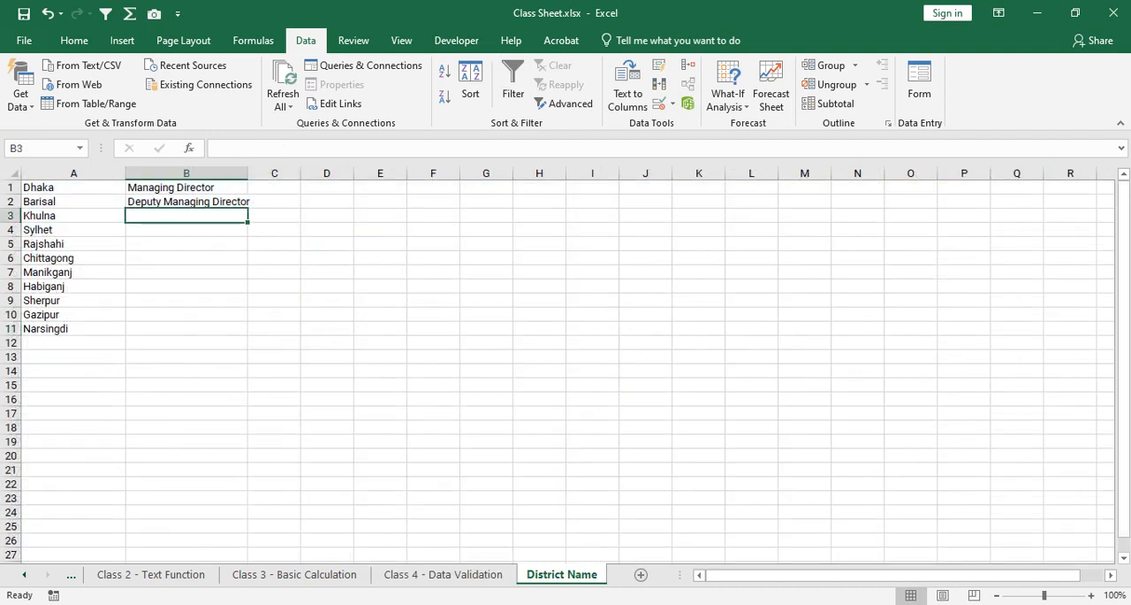
text(Manager)
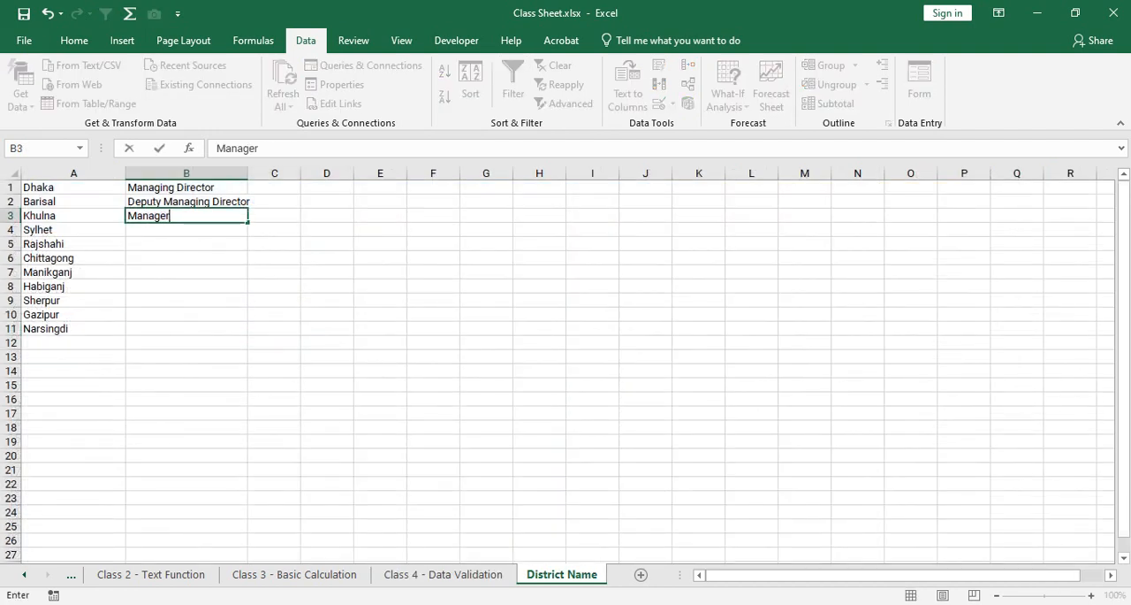
key(Return)
text(Geeral)
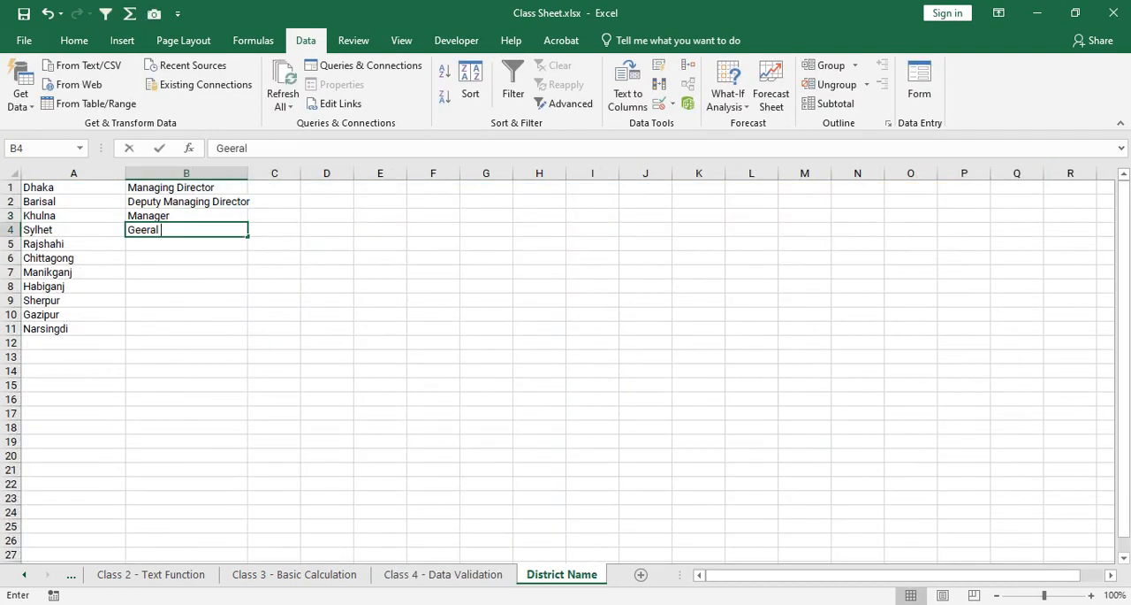
key(BackSpace)
key(BackSpace)
key(BackSpace)
key(BackSpace)
text(neral )
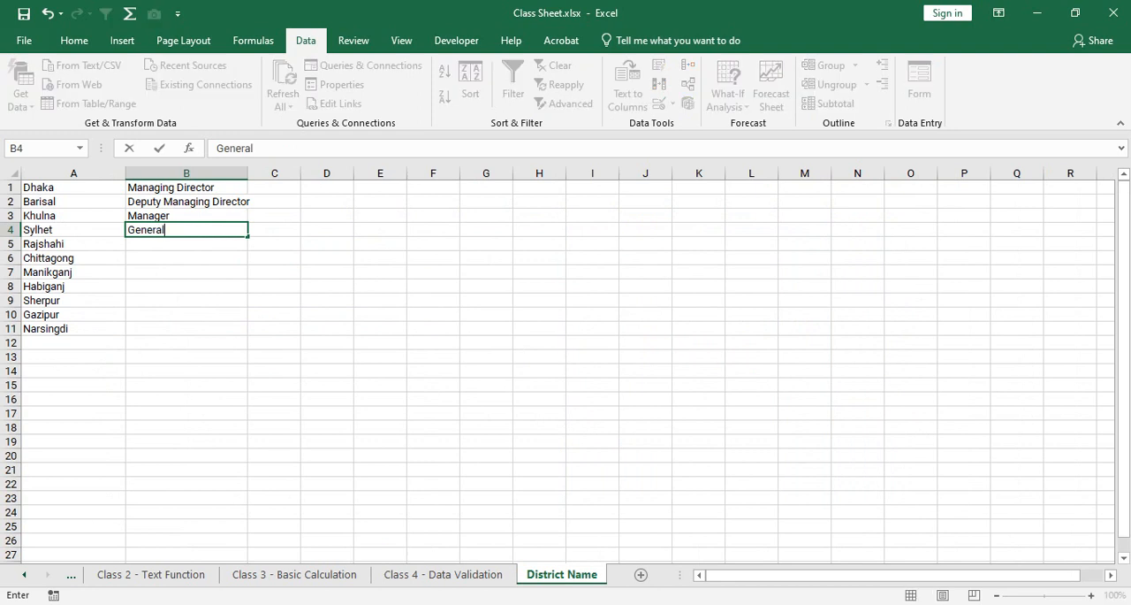
text(Manager)
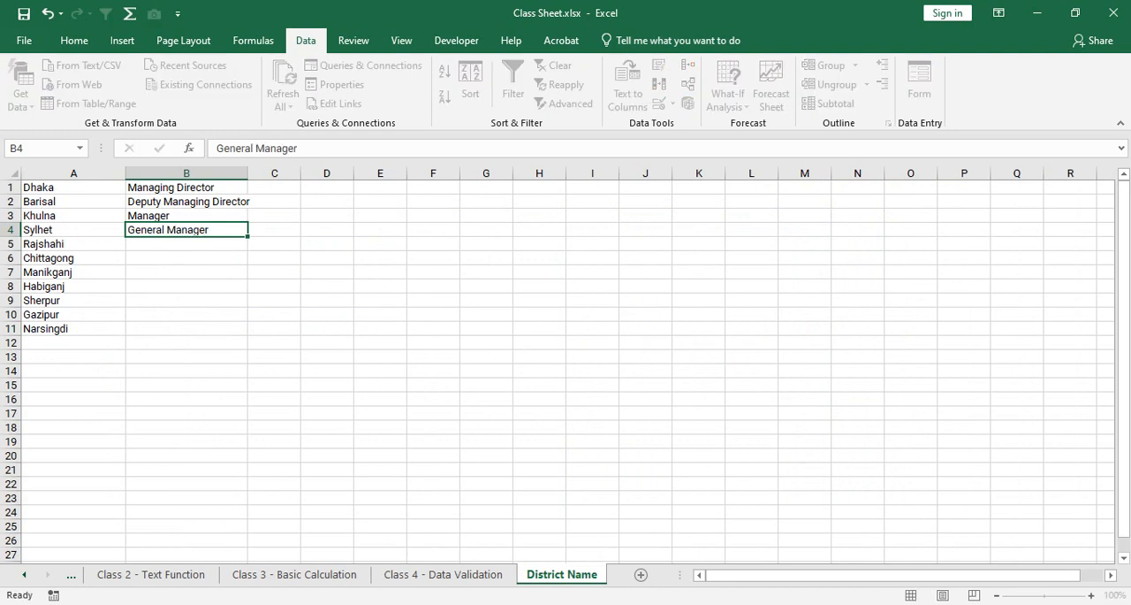
key(Return)
Return to the Class 4 - Data Validation sheet and choose Manager from the designation dropdown in B7.
key(ctrl+Page_Up)
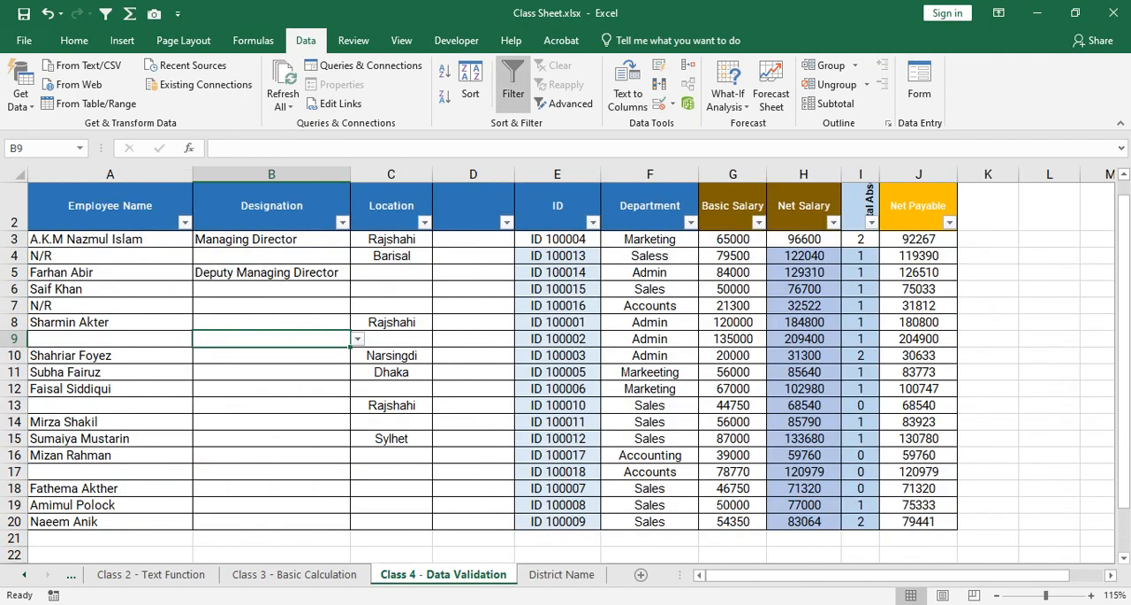
key(alt+Down)
key(Down)
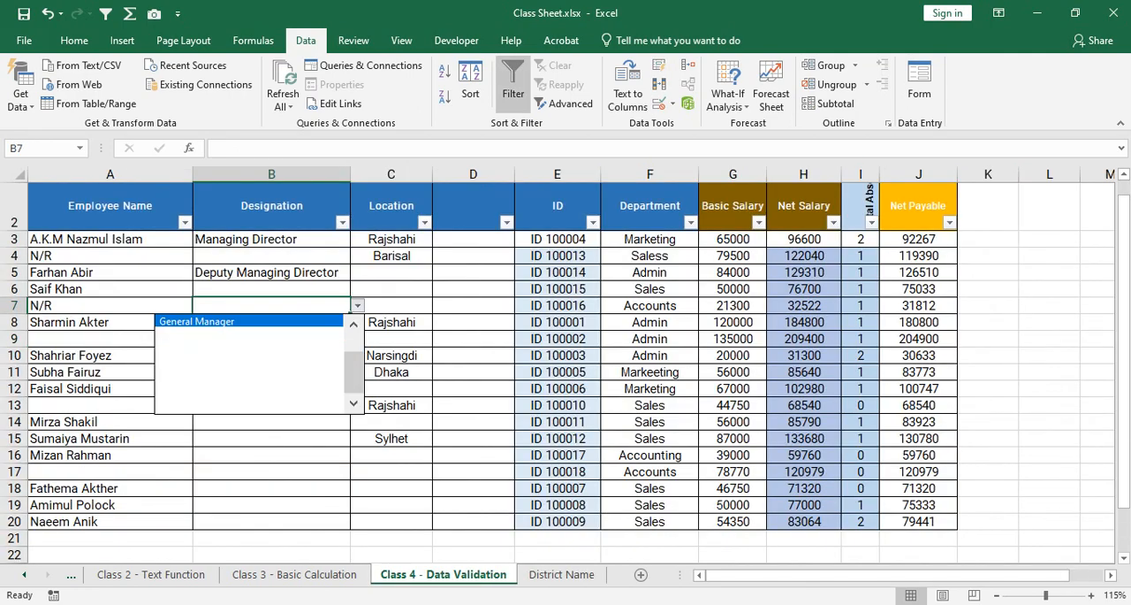
key(Up)
key(Return)
key(Down)
key(Down)
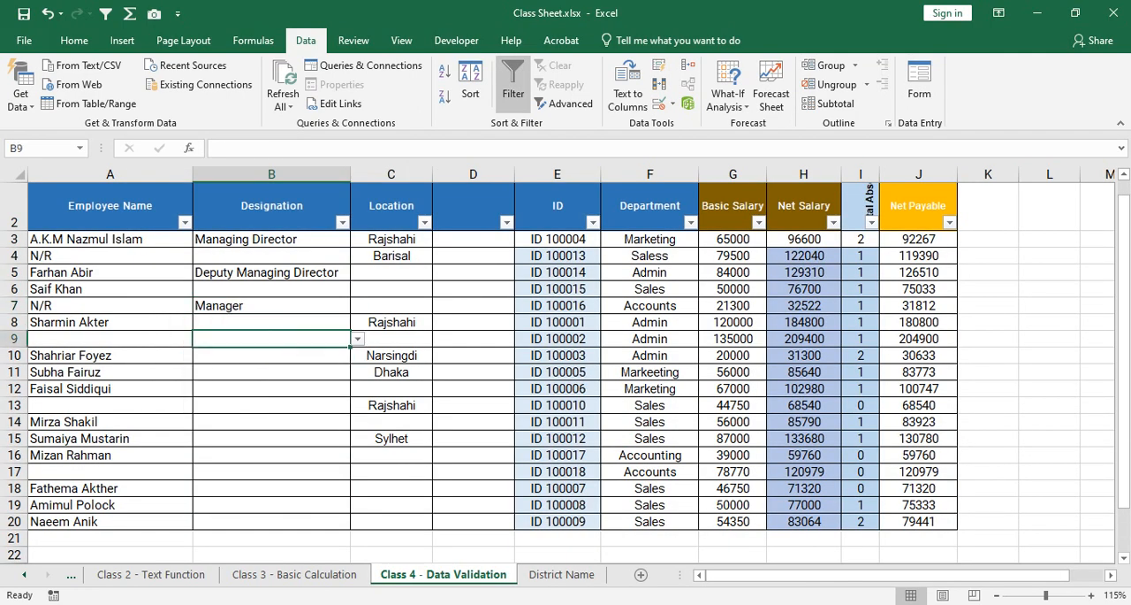
Choose General Manager from the designation dropdown in B9.
key(alt+Down)
key(Up)
key(Up)
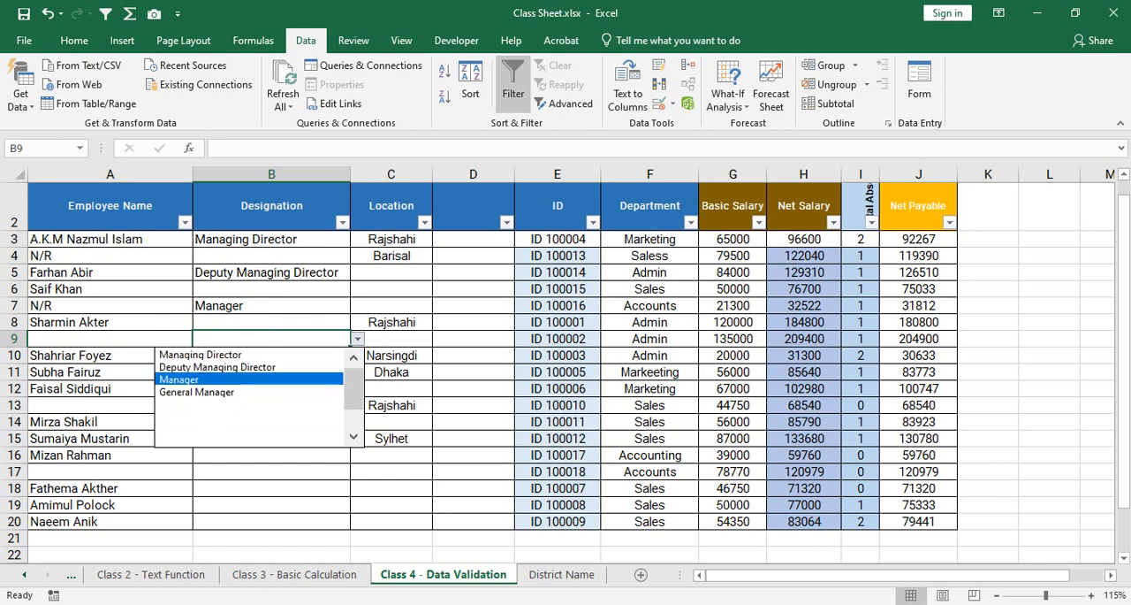
key(Escape)
key(alt+Down)
key(Return)
key(Down)
key(Down)
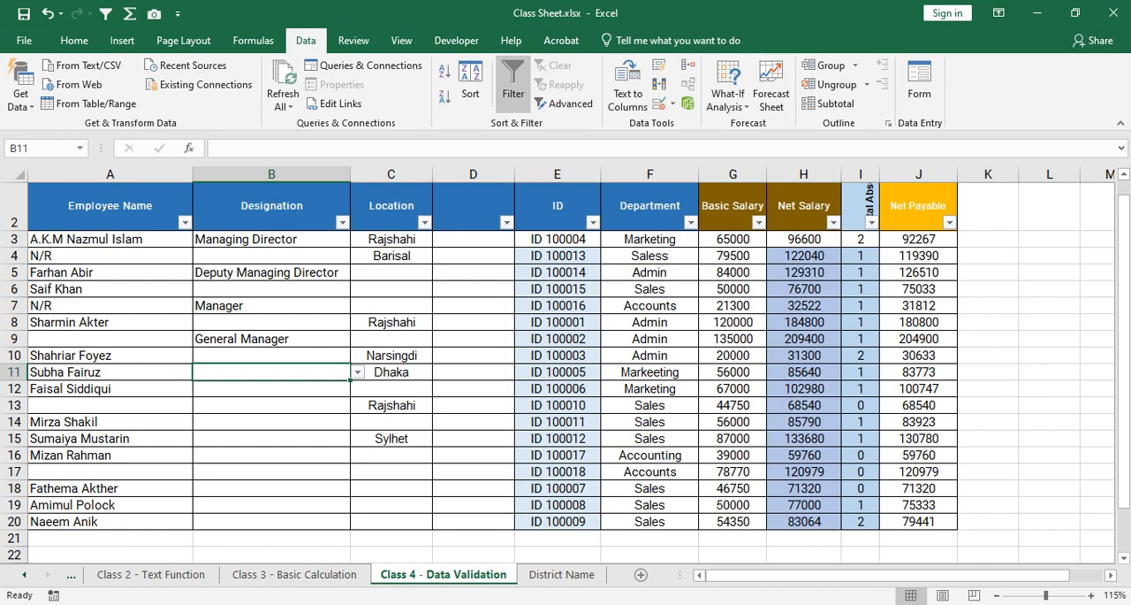
Switch to the Google Meet call in the browser.
mouse_move(504, 604)
click(412, 550)
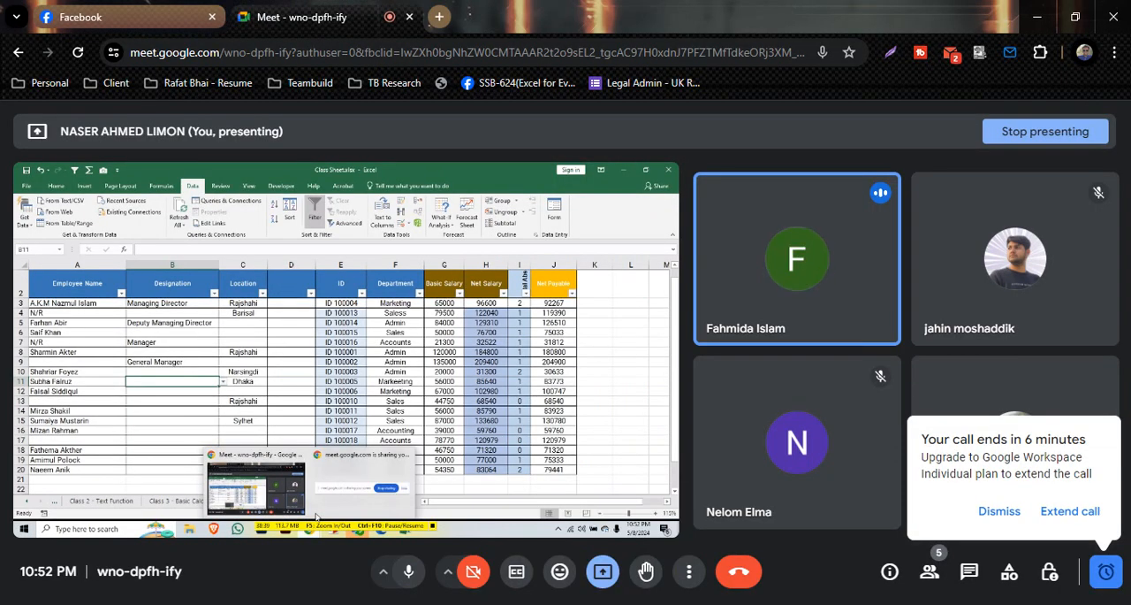